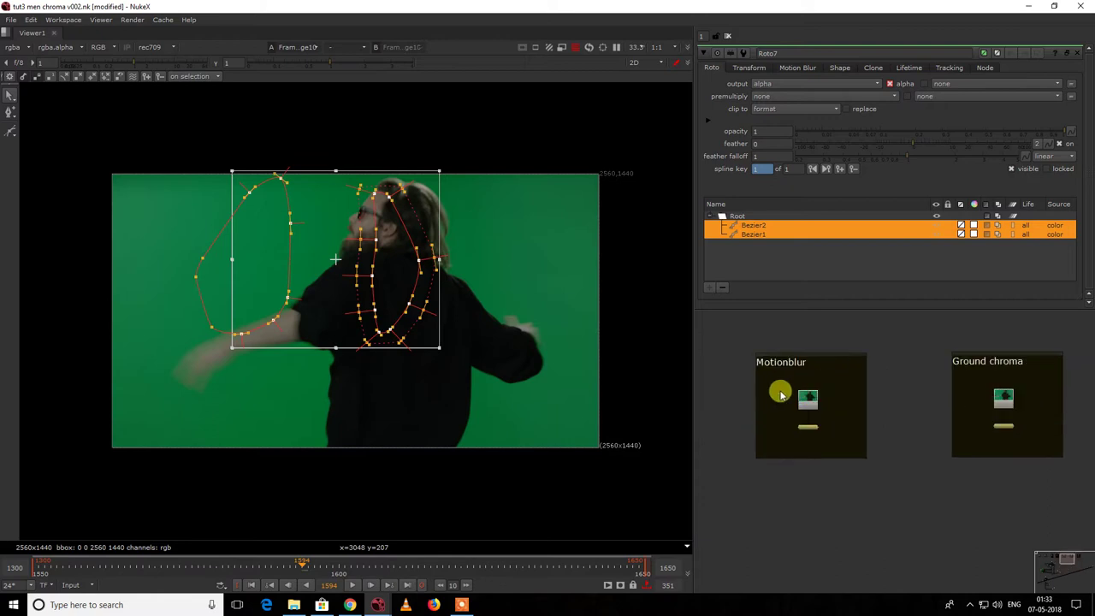
Step: Hide the roto overlay in the viewer so the green-screen plate shows without shapes
drag(808, 343, 976, 469)
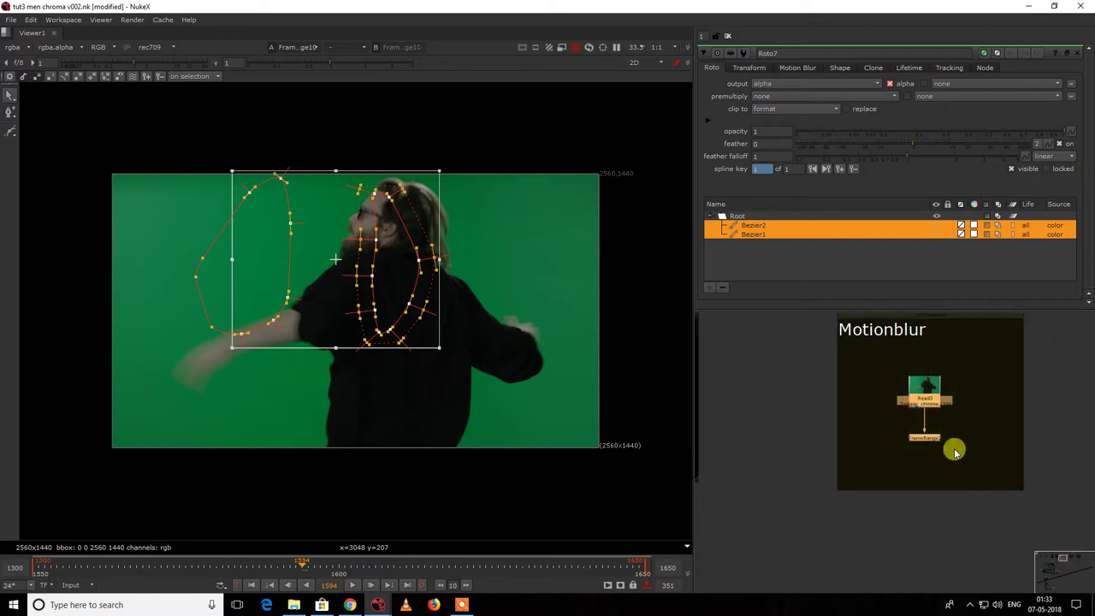
scroll(1008, 433, down, 7)
middle_drag(1013, 457, 823, 365)
scroll(1014, 427, up, 7)
middle_drag(1066, 416, 883, 412)
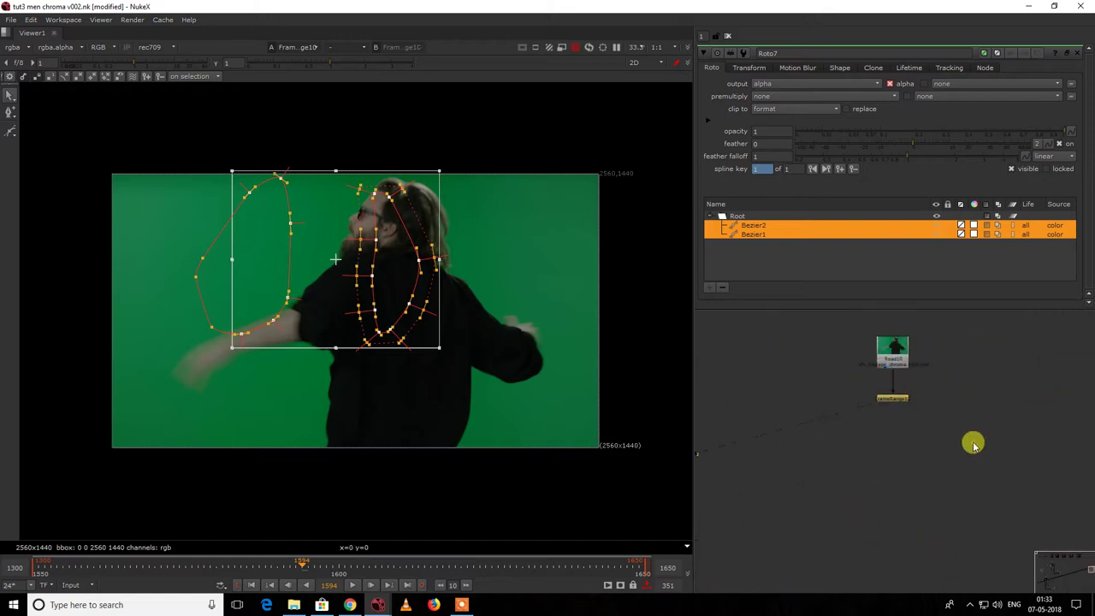
scroll(972, 444, down, 6)
scroll(914, 450, up, 4)
right_click(581, 266)
click(586, 283)
right_click(586, 283)
click(586, 283)
right_click(586, 283)
click(586, 283)
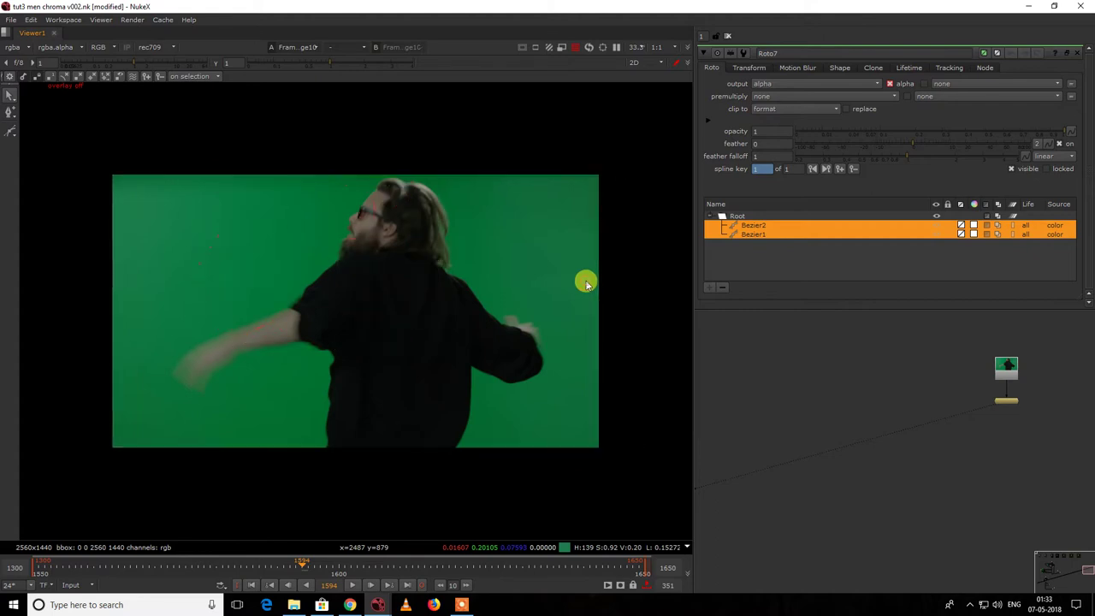
Step: Add a Copy node below the FrameRange node and connect it to the plate
double_click(986, 456)
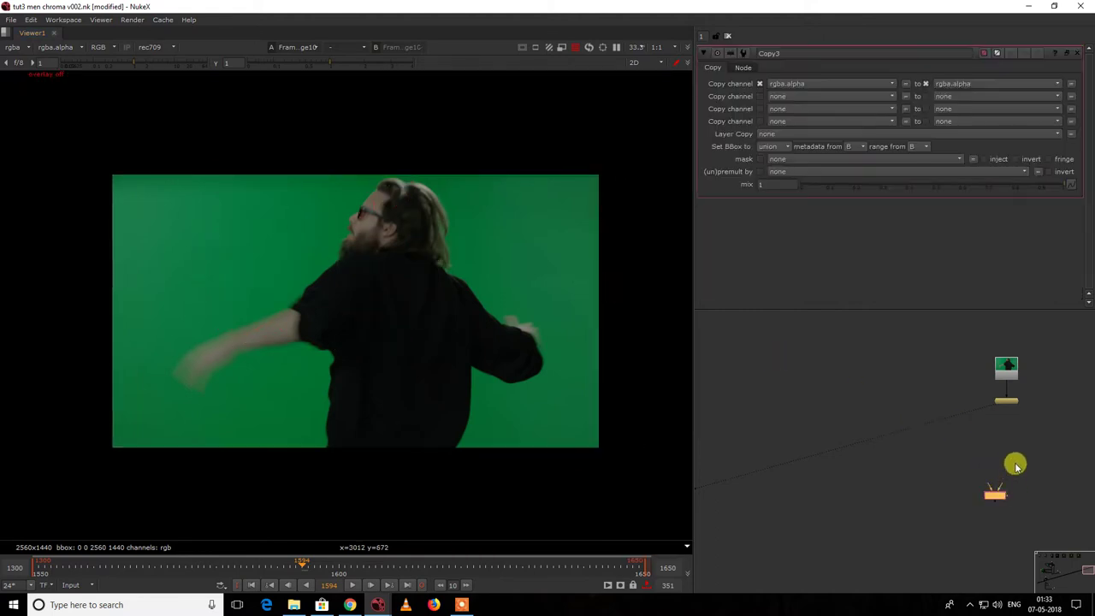
drag(1001, 409, 949, 463)
click(948, 464)
click(999, 495)
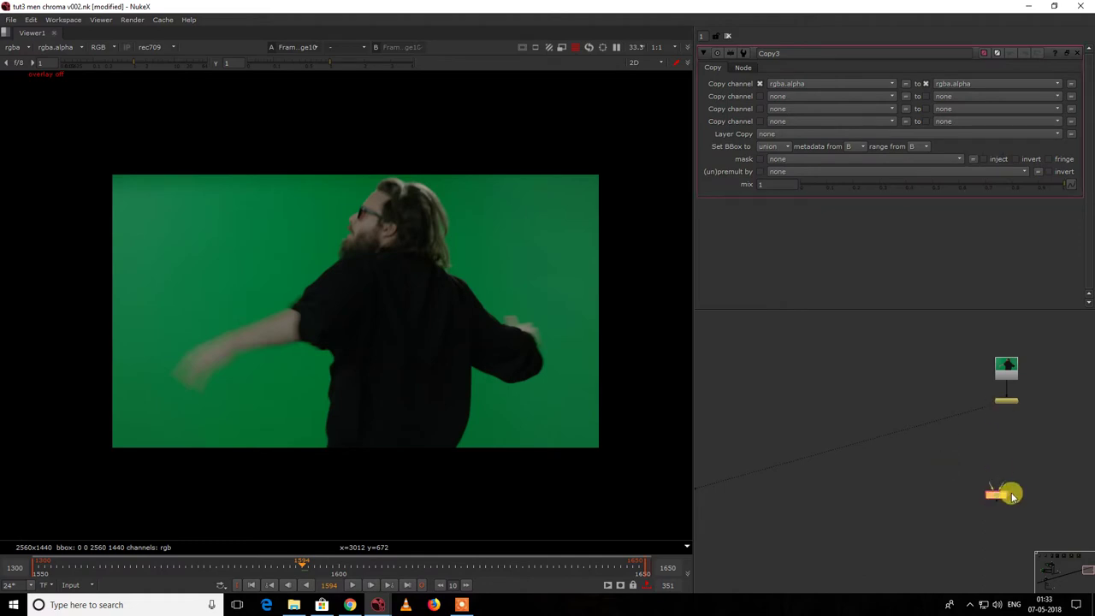
click(979, 469)
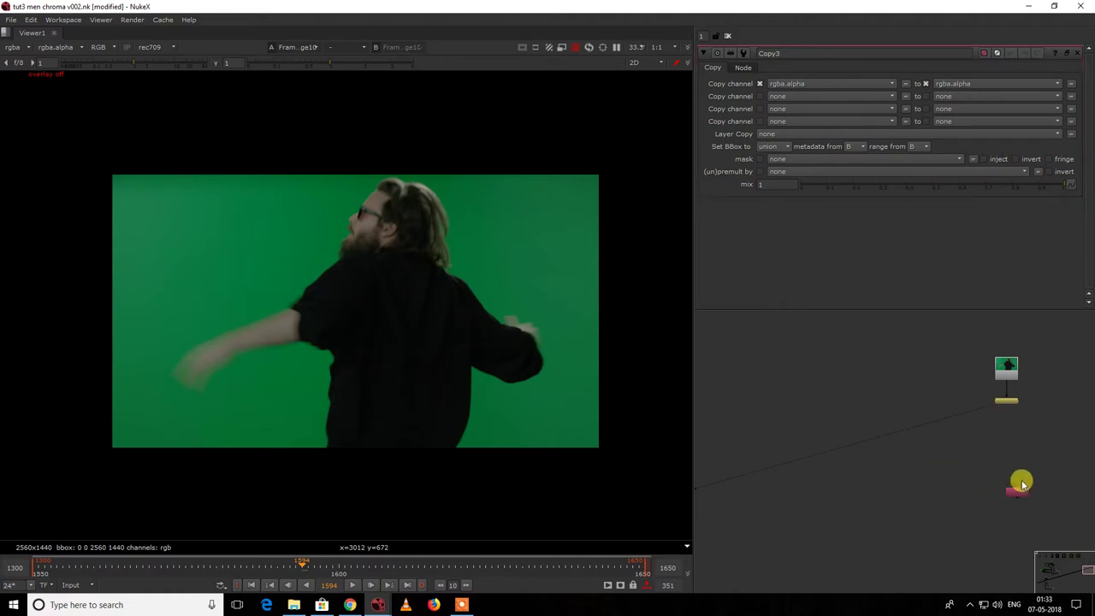
drag(1004, 443, 1010, 400)
drag(1023, 491, 1006, 486)
key(Tab)
text(p)
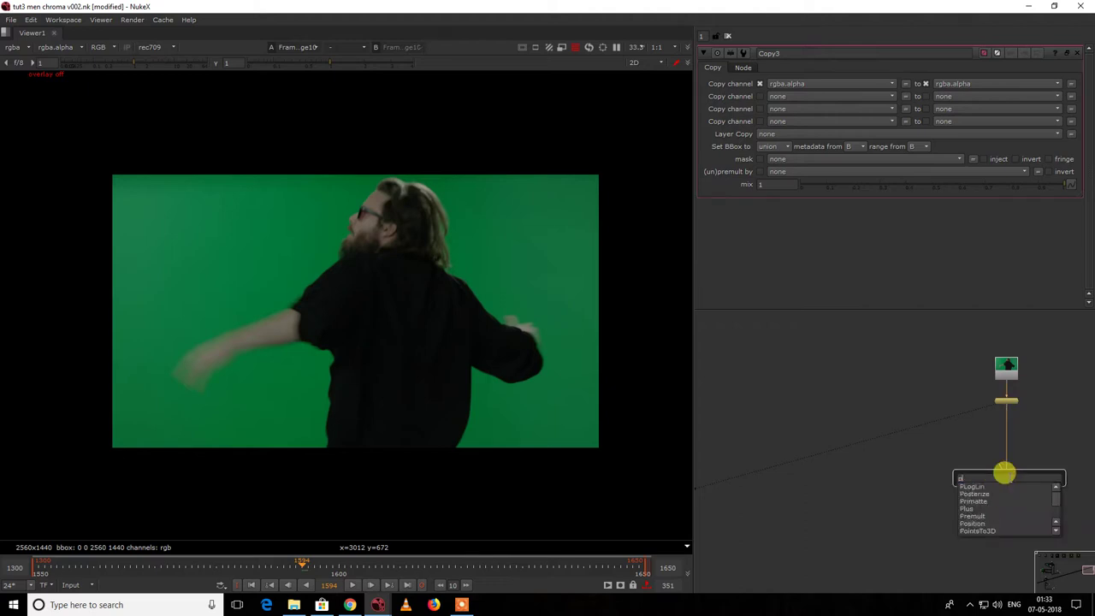
text(re)
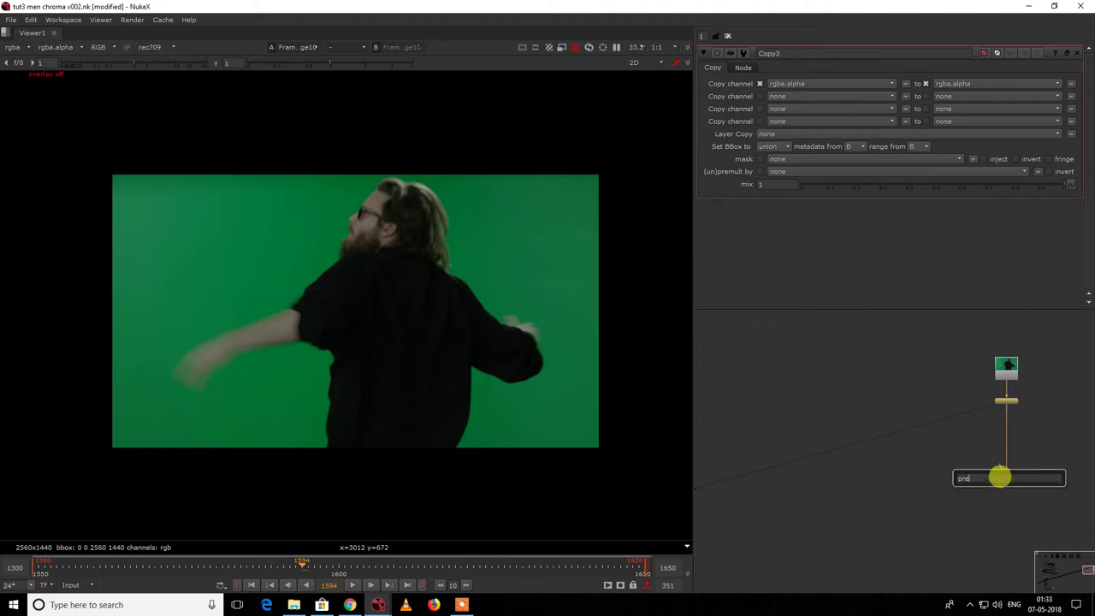
right_click(977, 439)
click(987, 447)
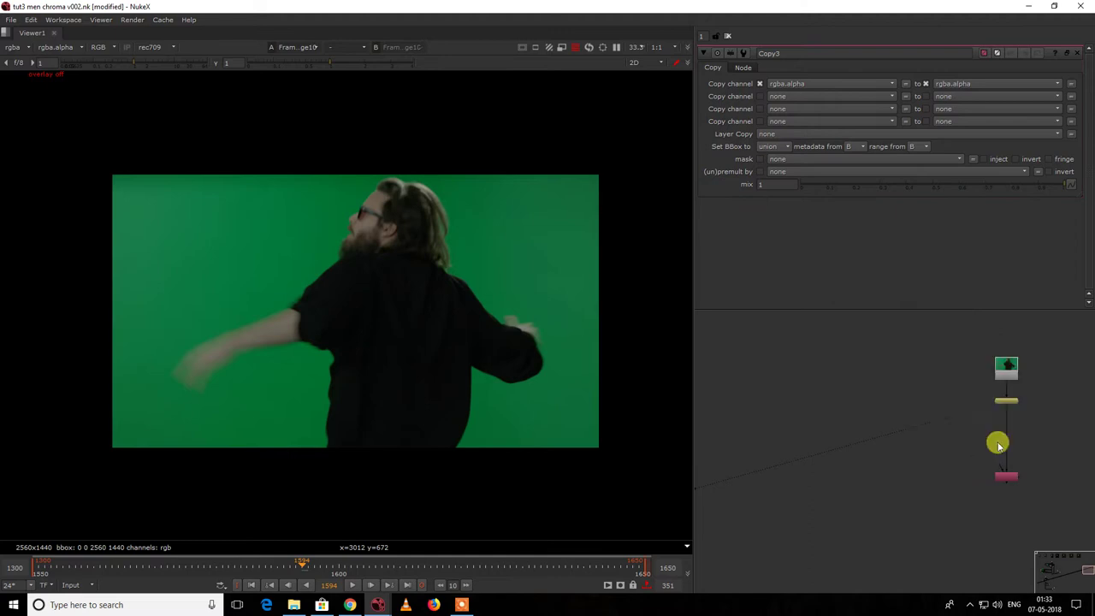
Step: Insert the node with mask and img inputs between FrameRange and Copy, and add a Premult node below the Copy
middle_drag(987, 402, 962, 338)
scroll(973, 423, up, 2)
click(965, 396)
key(Tab)
text(prem)
key(Return)
scroll(965, 420, down, 2)
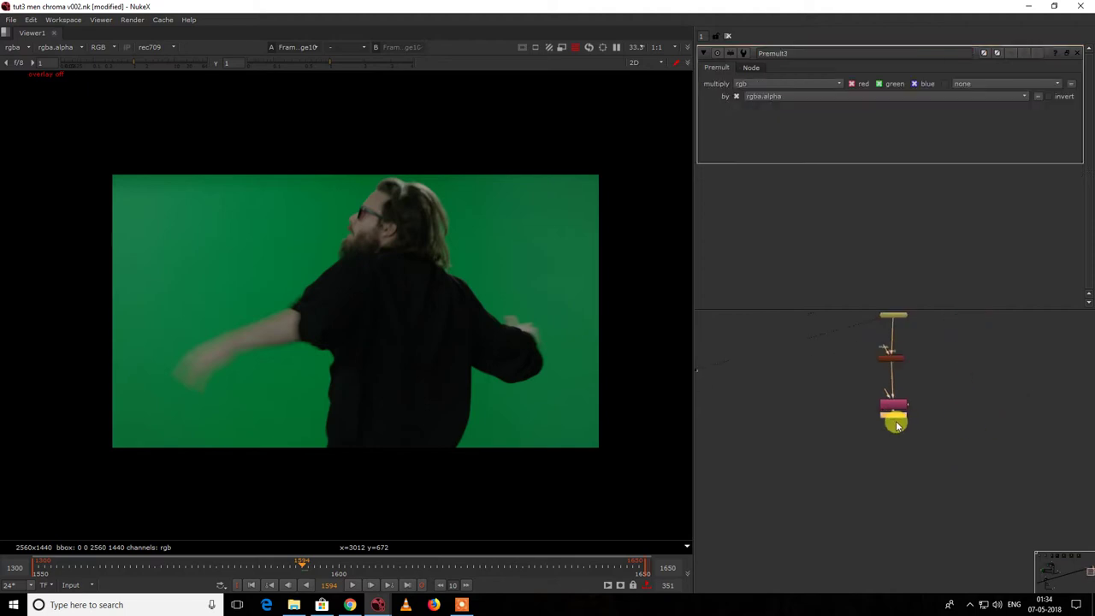
Step: Add a Constant node beside the node chain and space the Premult node further below the Copy
middle_drag(965, 420, 854, 419)
click(952, 428)
key(Tab)
text(c)
key(Return)
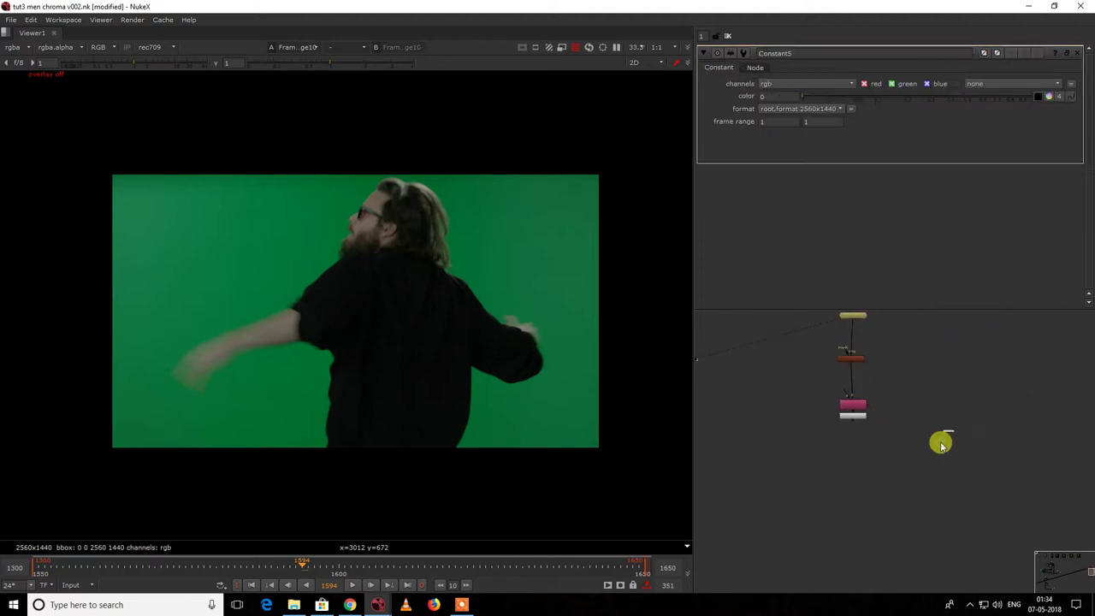
click(859, 484)
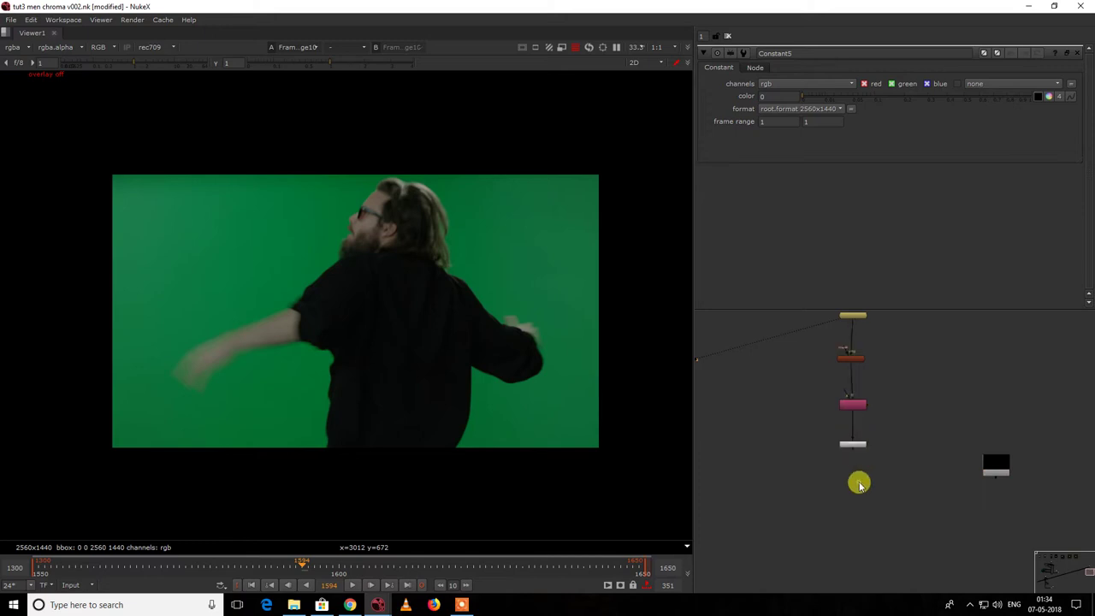
Step: Add a Merge node joining the Premult output with the Constant, and show the merge in the viewer
key(m)
drag(949, 478, 988, 475)
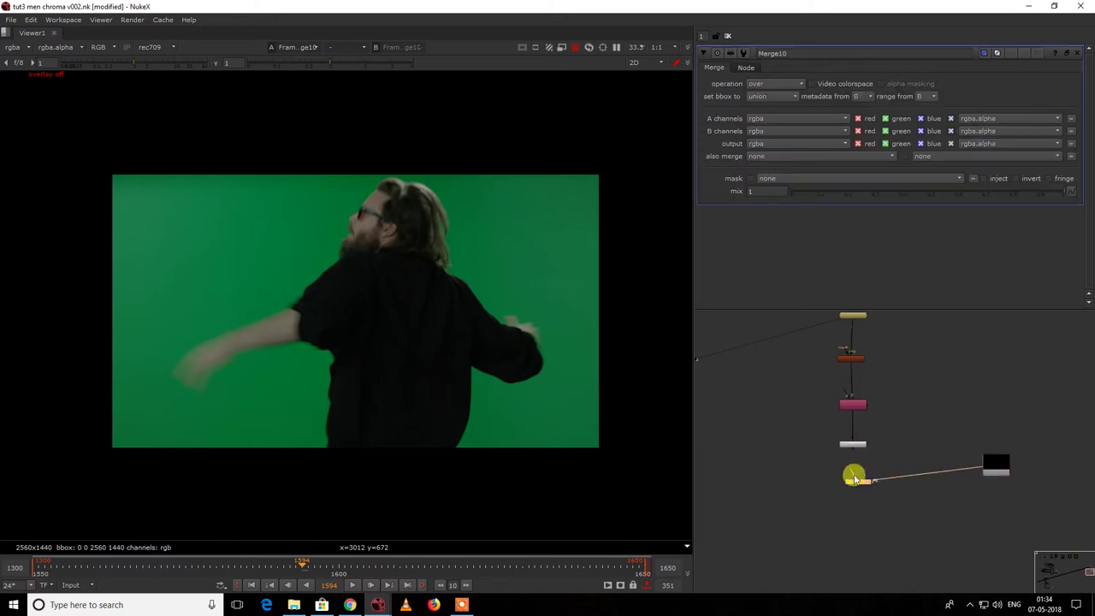
drag(802, 479, 890, 514)
key(1)
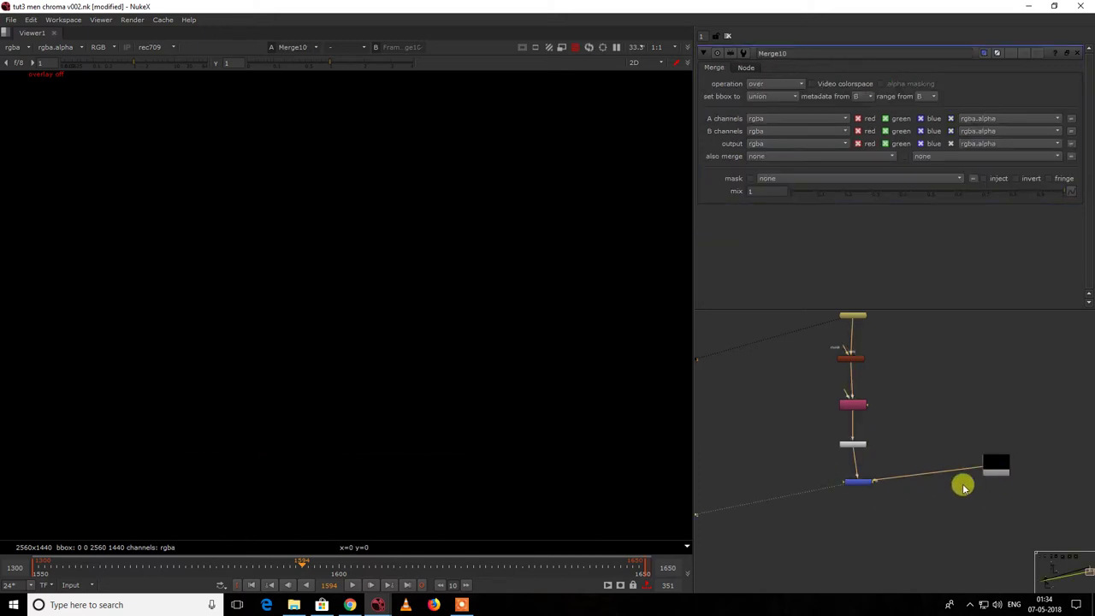
Step: Set the Constant node's colour to a grey value of 0.11
click(992, 469)
double_click(990, 469)
click(861, 95)
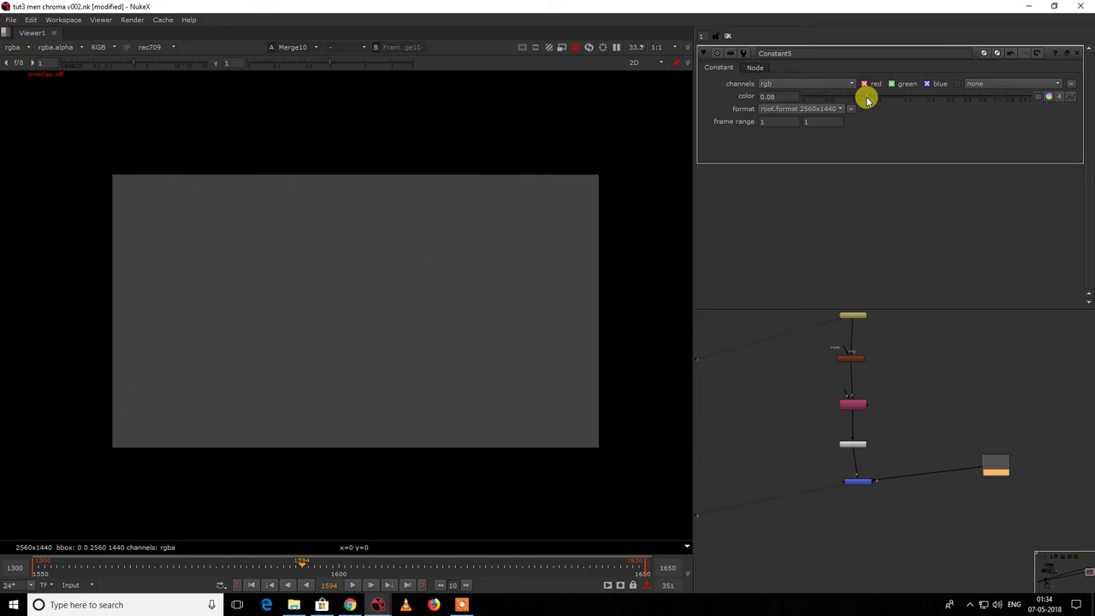
drag(887, 104, 879, 128)
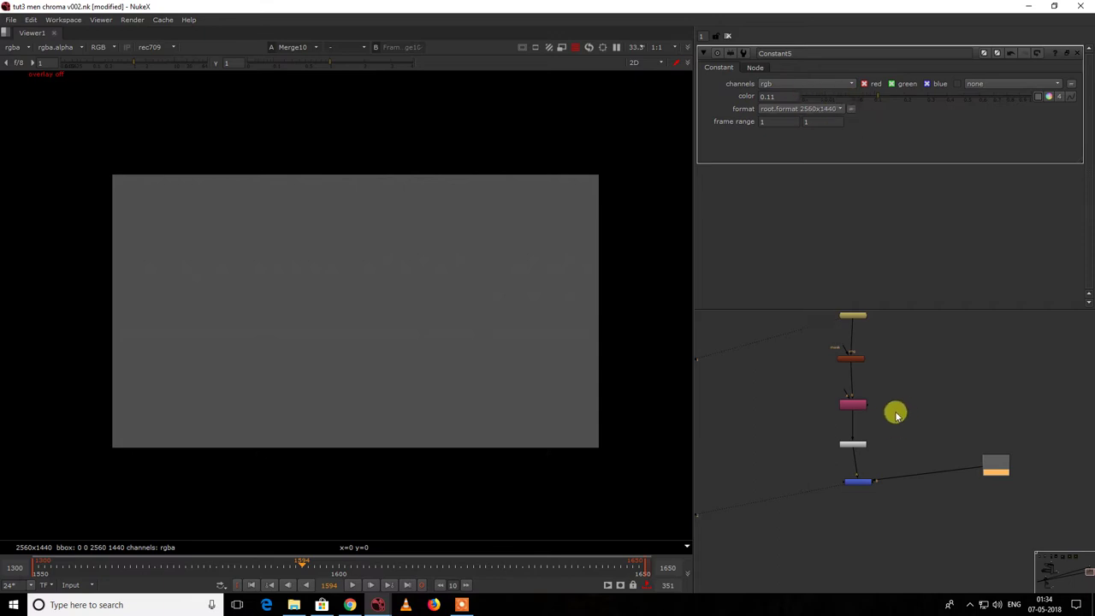
Step: Play the FrameRange plate in the viewer over frames 1550 to 1650 to examine the subject's motion
scroll(862, 416, down, 4)
middle_drag(862, 416, 934, 417)
scroll(934, 418, up, 3)
key(2)
drag(596, 260, 440, 362)
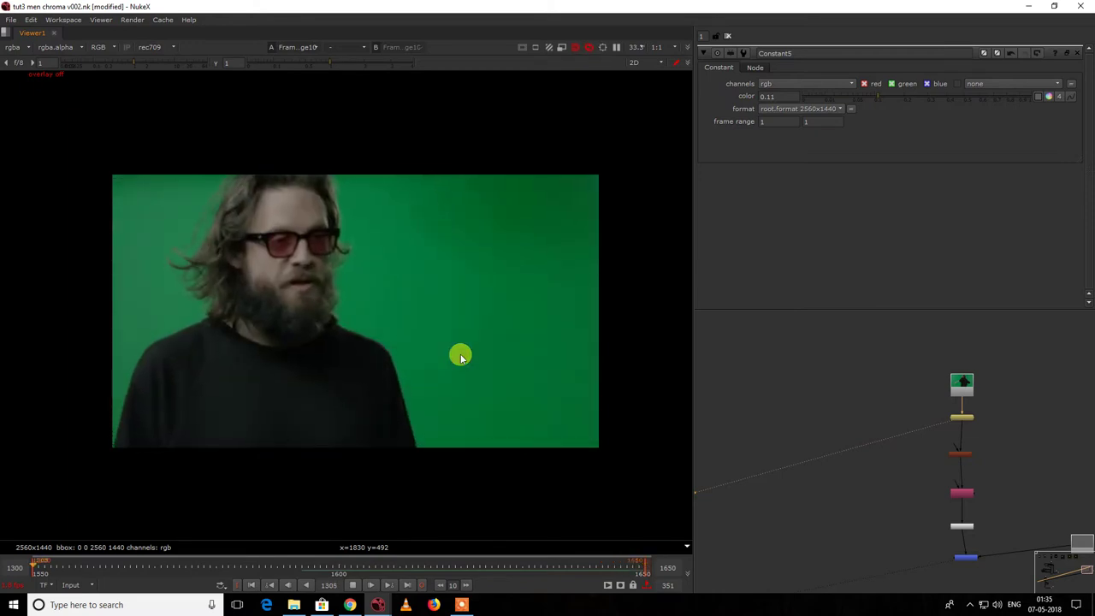
click(222, 567)
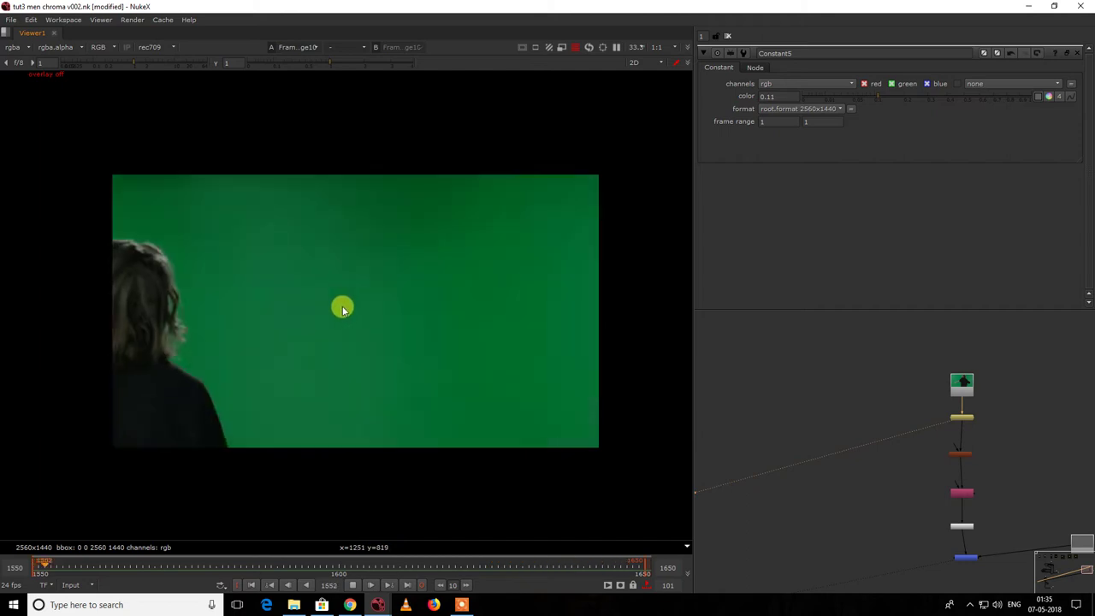
key(k)
drag(481, 392, 543, 331)
Step: Step forward through the plate frame by frame up to frame 1600, examining the moving arms and hair
key(Right)
key(Right)
key(Right)
key(Right)
key(Left)
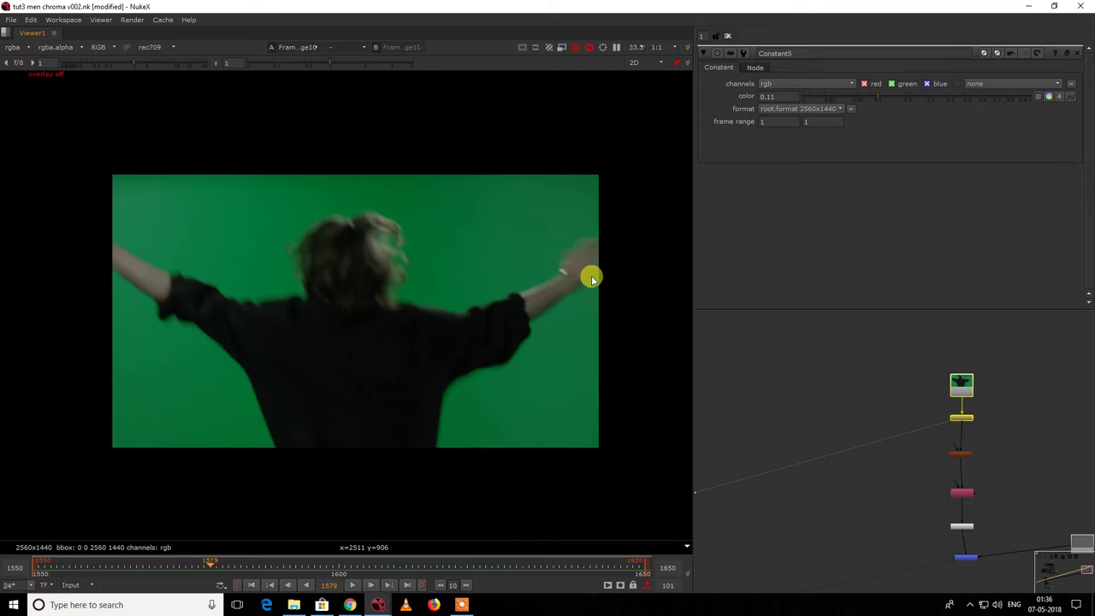
key(Right)
key(Right)
key(Right)
key(Right)
key(Right)
key(Right)
key(Right)
key(Right)
key(Right)
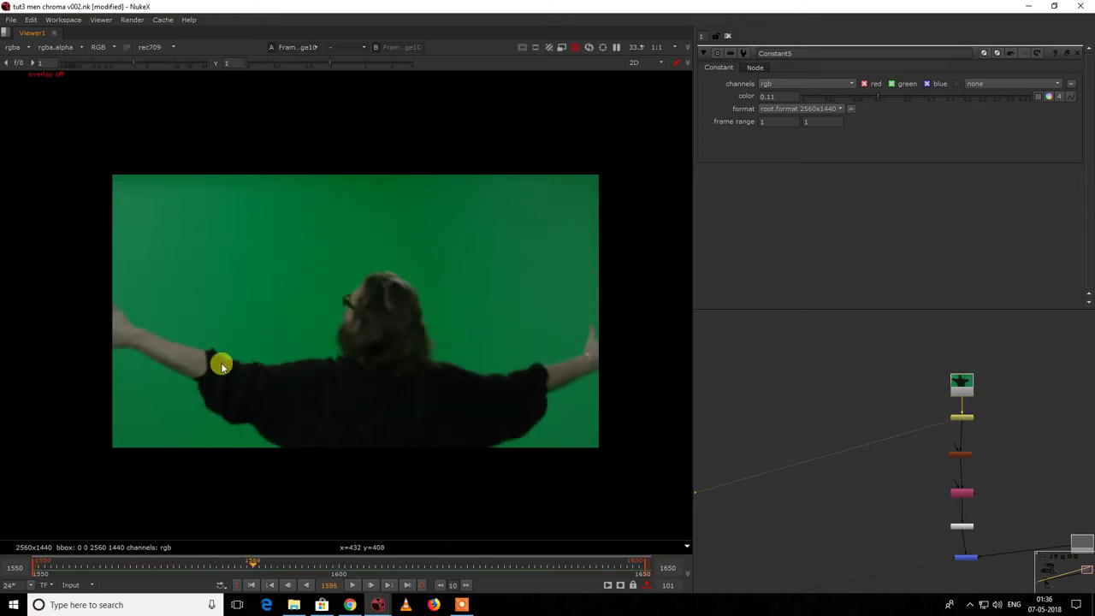
middle_drag(237, 305, 362, 330)
key(Right)
key(Right)
key(Right)
key(Right)
key(Right)
key(Right)
key(Right)
key(Right)
key(Right)
key(Right)
key(Right)
key(Right)
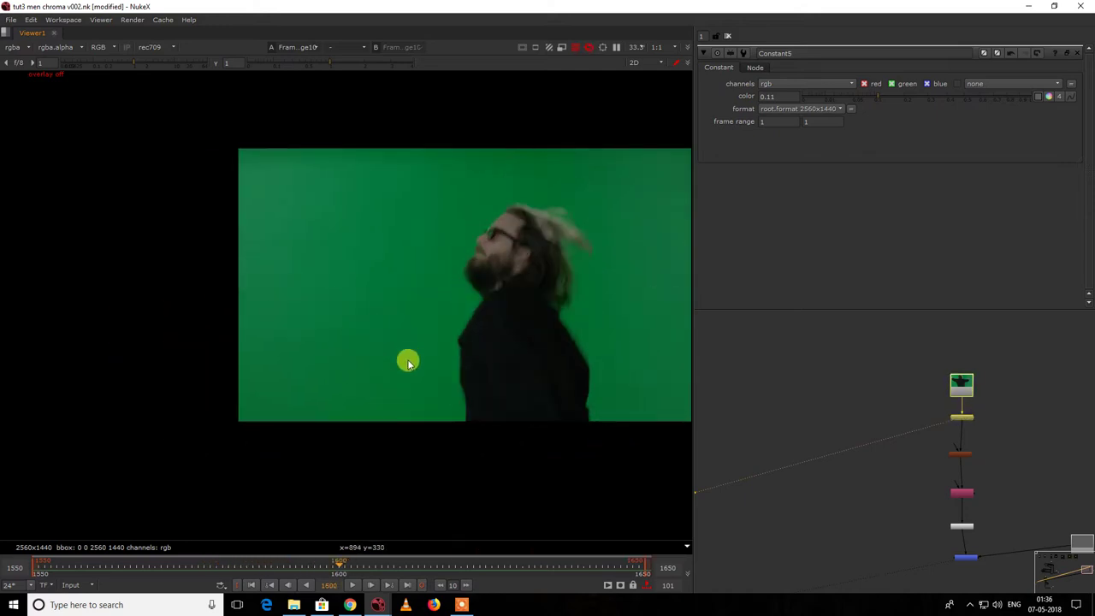
Step: Step back to frame 1594 and examine the motion blur on the outstretched arm up close
key(Left)
key(Left)
key(Left)
key(Left)
key(Left)
key(Left)
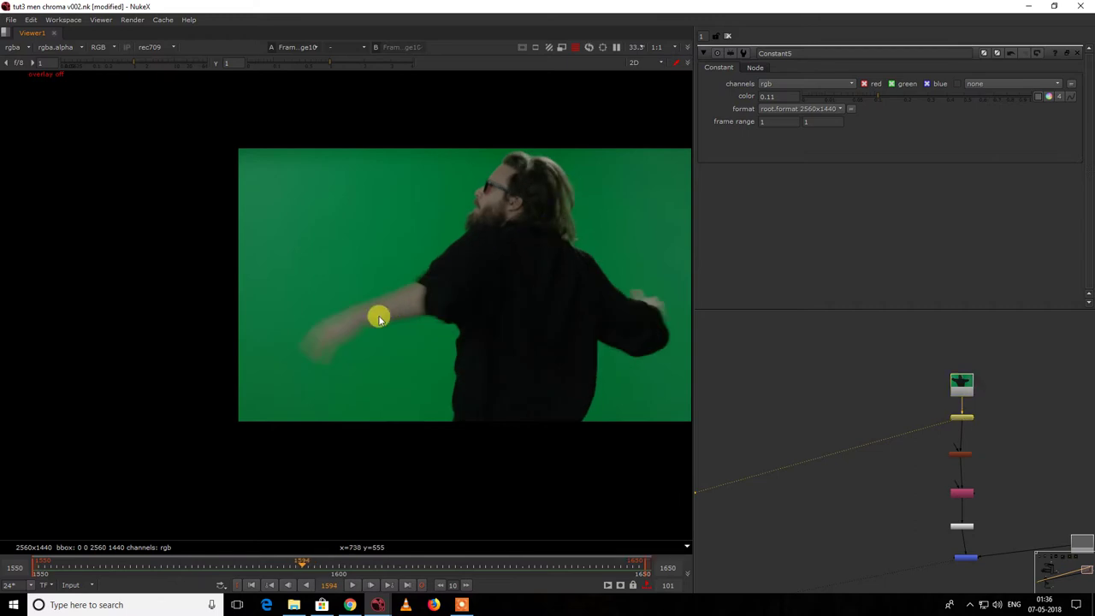
scroll(381, 308, up, 4)
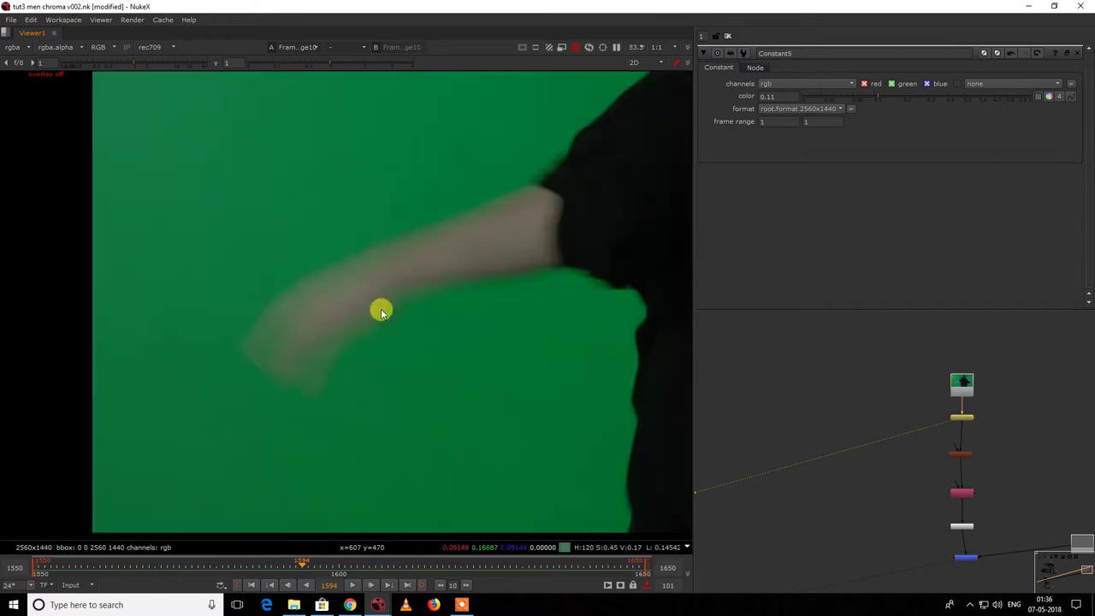
drag(431, 296, 205, 443)
Step: Move the Copy, Premult, Merge and Constant nodes together slightly further down the chain
scroll(916, 463, down, 3)
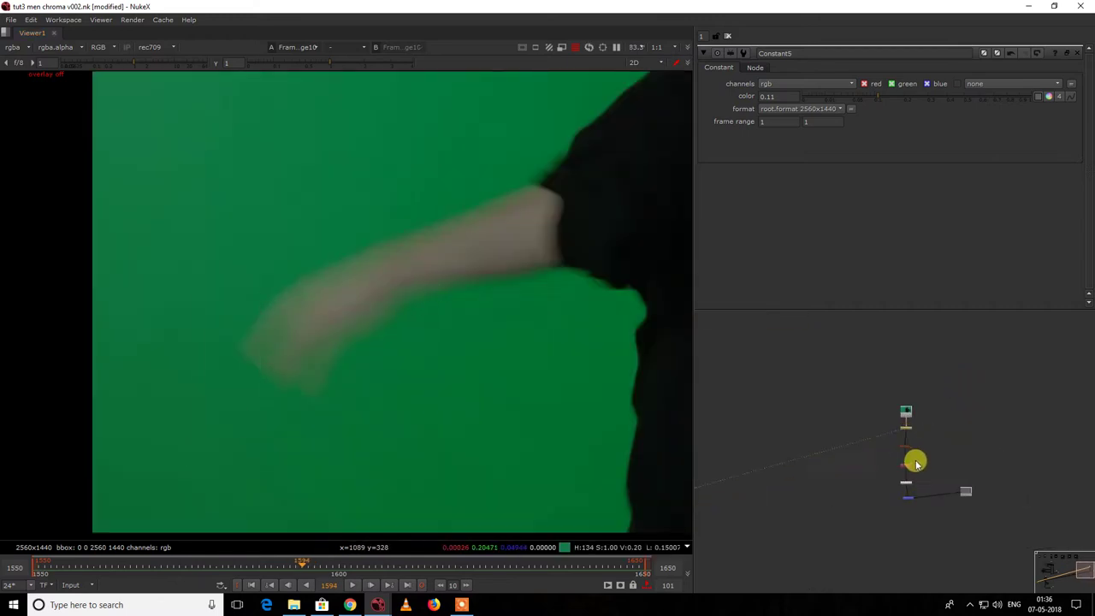
scroll(915, 462, up, 3)
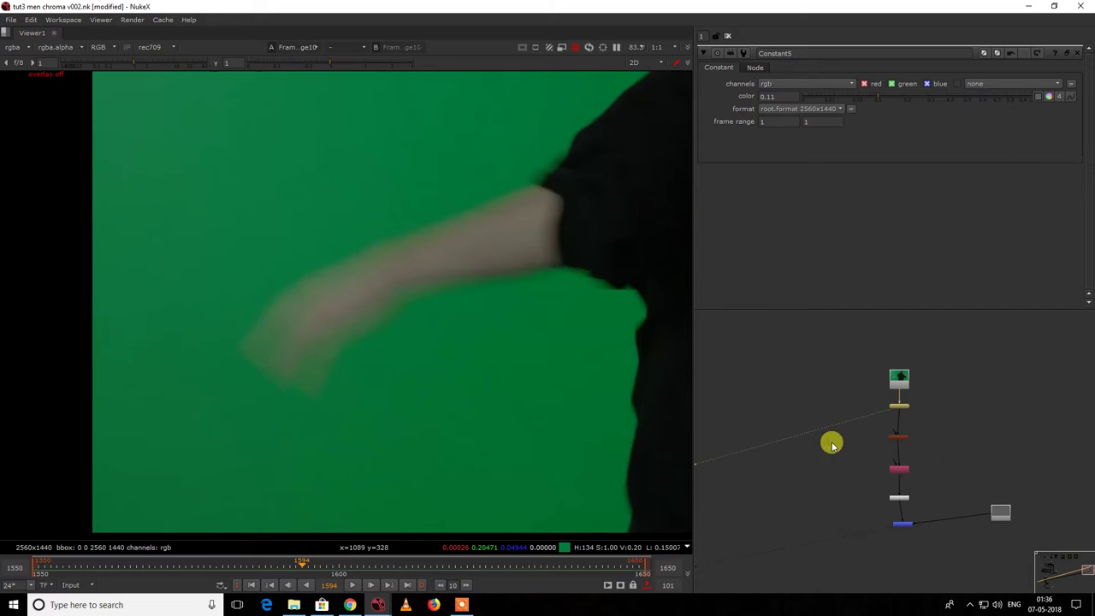
drag(827, 420, 980, 531)
click(905, 458)
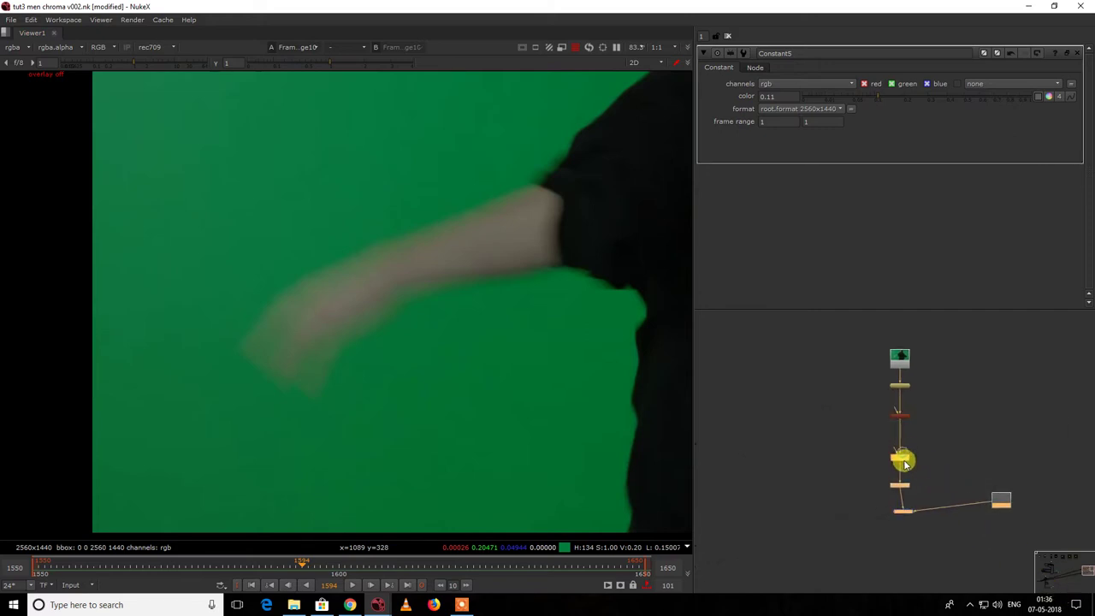
Step: Add a Keyer node beside the main node chain
middle_drag(848, 428, 884, 464)
key(Tab)
text(keyer)
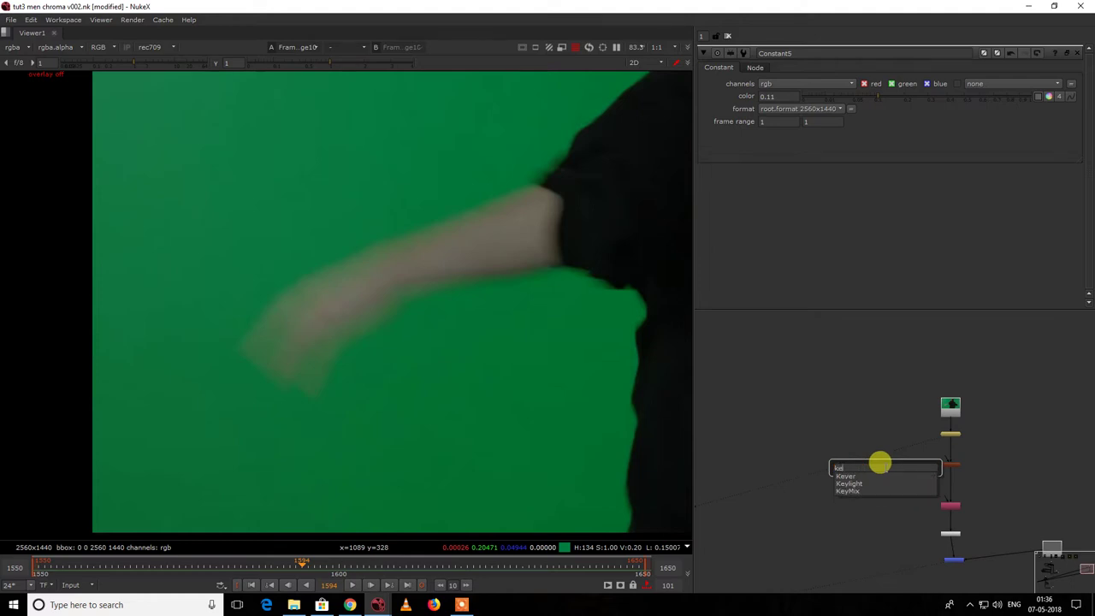
key(Return)
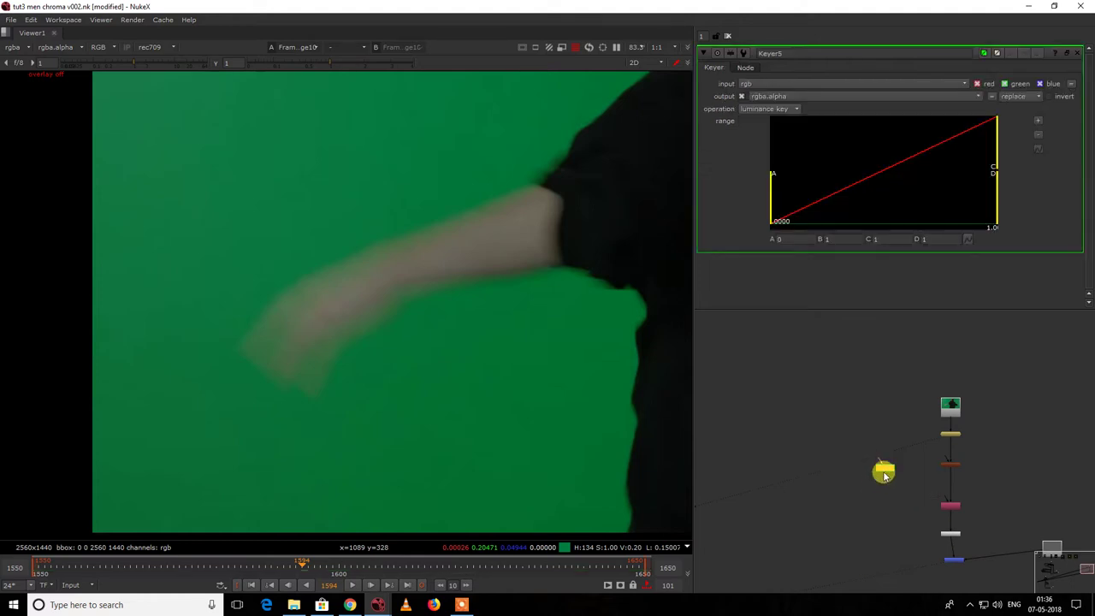
Step: Add a Keylight node above the Keyer node
click(885, 503)
key(Tab)
text(keyl)
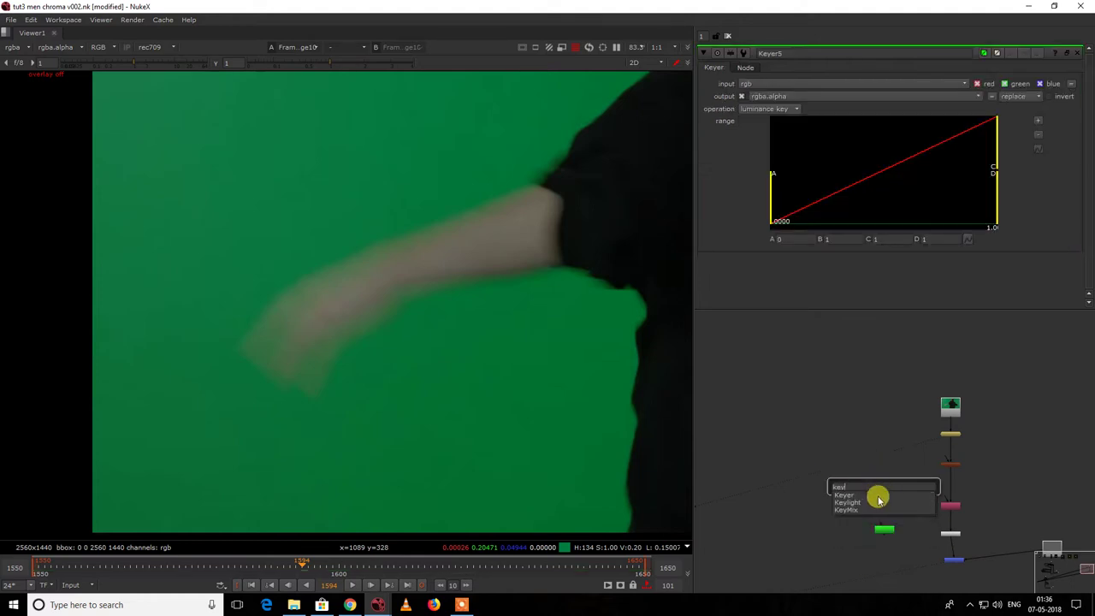
click(875, 502)
Step: Place a Dot below the FrameRange node and connect the Keylight's source input to it
scroll(887, 481, up, 3)
drag(883, 484, 1014, 393)
middle_drag(1013, 394, 978, 475)
drag(915, 371, 1055, 493)
drag(990, 475, 990, 410)
click(960, 425)
scroll(959, 424, down, 3)
middle_drag(953, 449, 1013, 422)
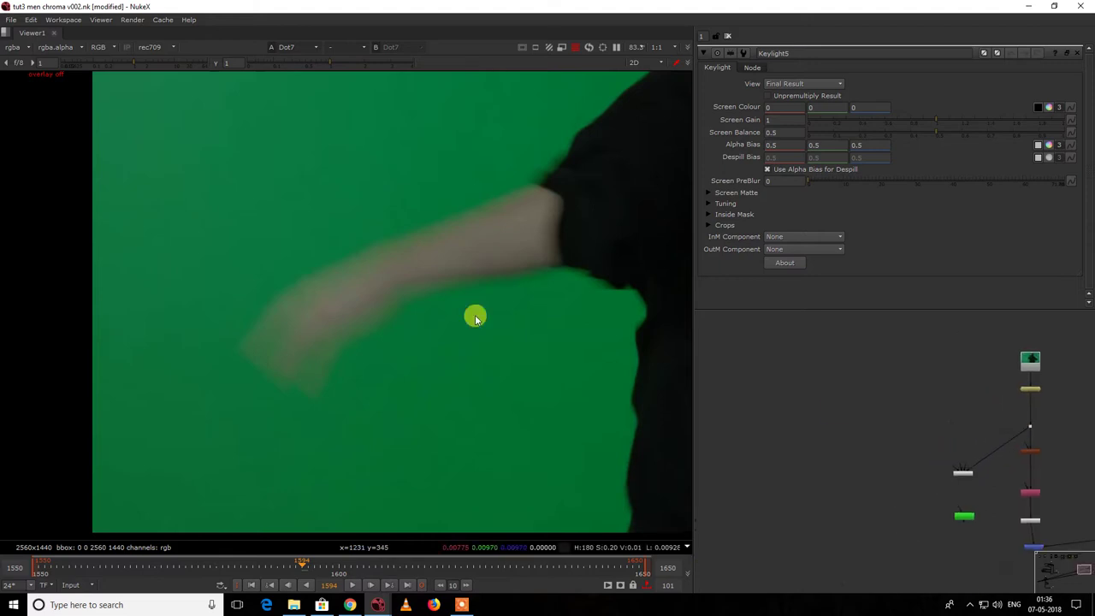
Step: Insert a second Dot on the Keylight's source connection and place it directly above the Keylight
key(f)
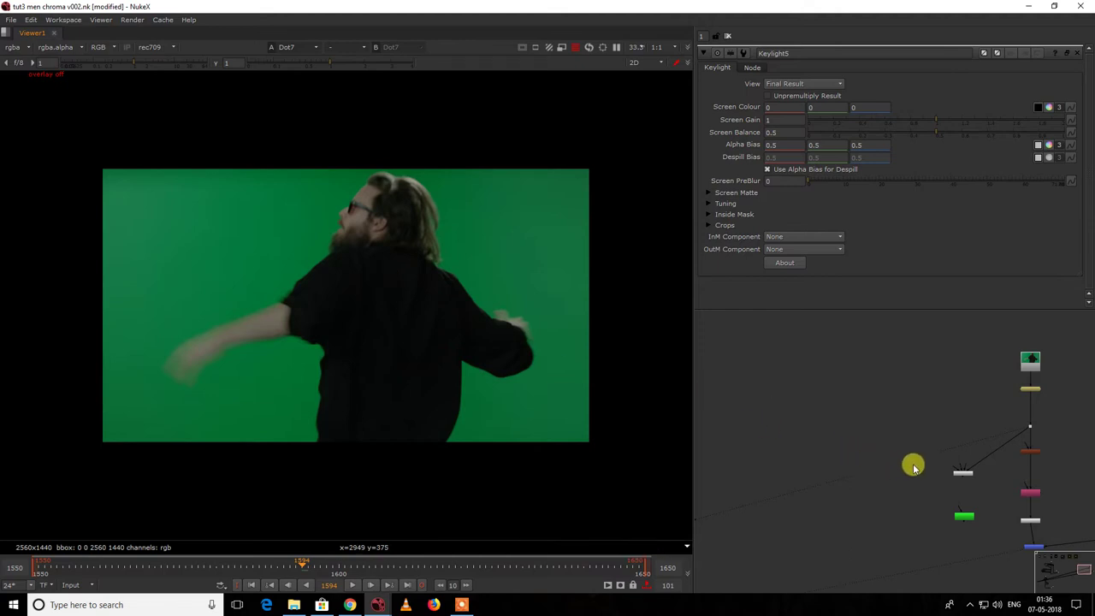
scroll(981, 456, up, 3)
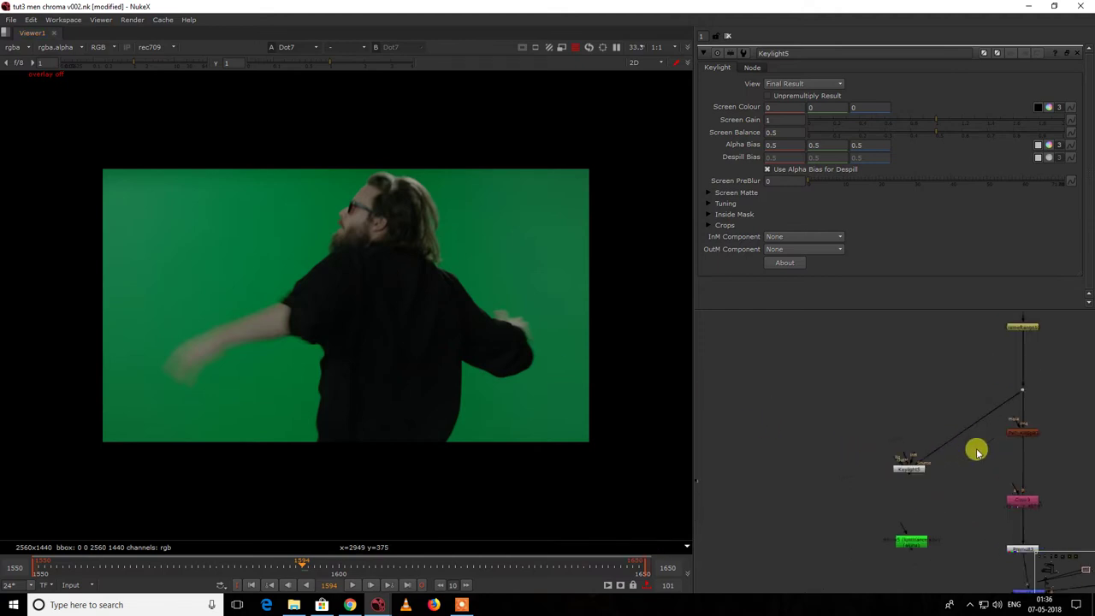
ctrl+drag(971, 431, 896, 386)
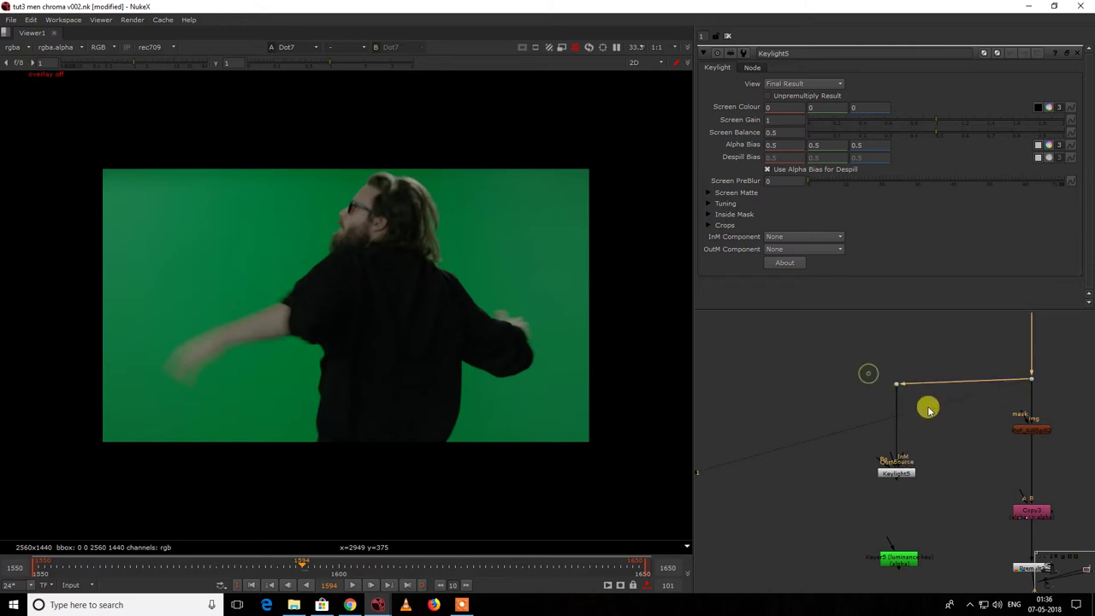
Step: Add an IBKColour node and an IBKGizmo node beside the Keylight node
middle_drag(830, 403, 872, 403)
key(Tab)
text(ibk)
click(869, 419)
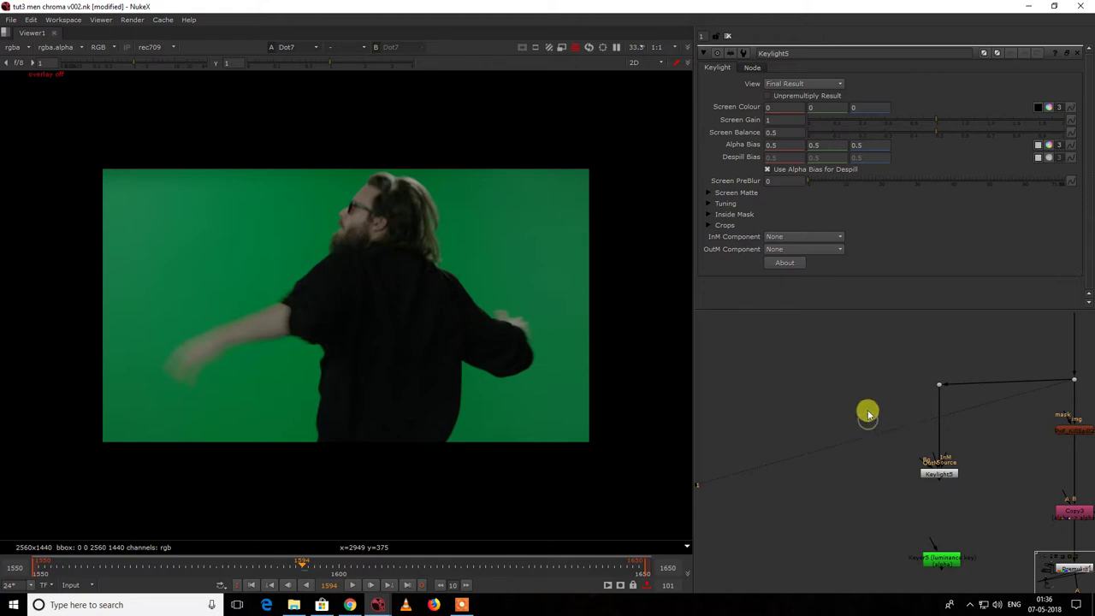
click(817, 402)
key(Tab)
text(ibk)
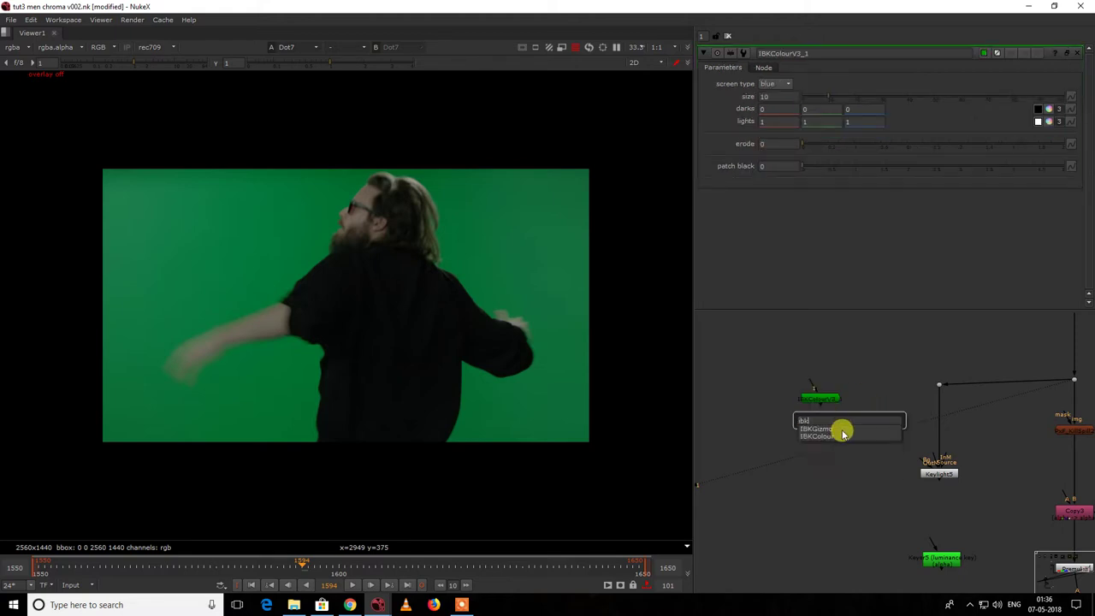
click(842, 428)
key(Delete)
key(Tab)
text(ibk)
click(849, 434)
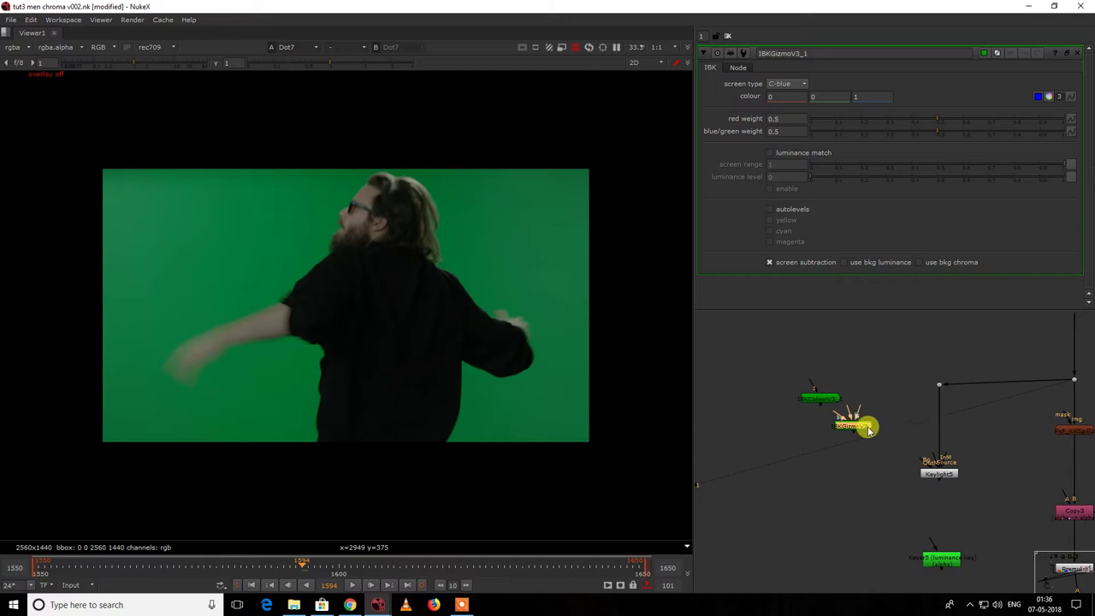
Step: Connect the IBKGizmo's fg input to the Dot above the Keylight, set its screen type to pick and sample the green screen
drag(939, 385, 886, 419)
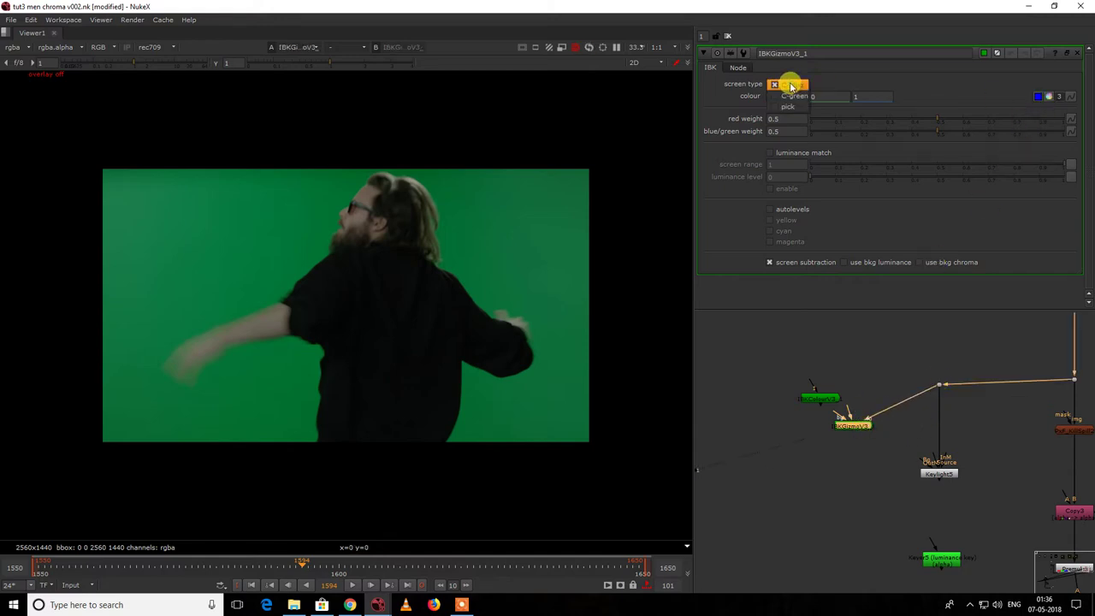
click(788, 99)
click(783, 84)
click(784, 98)
click(1040, 99)
ctrl+click(507, 241)
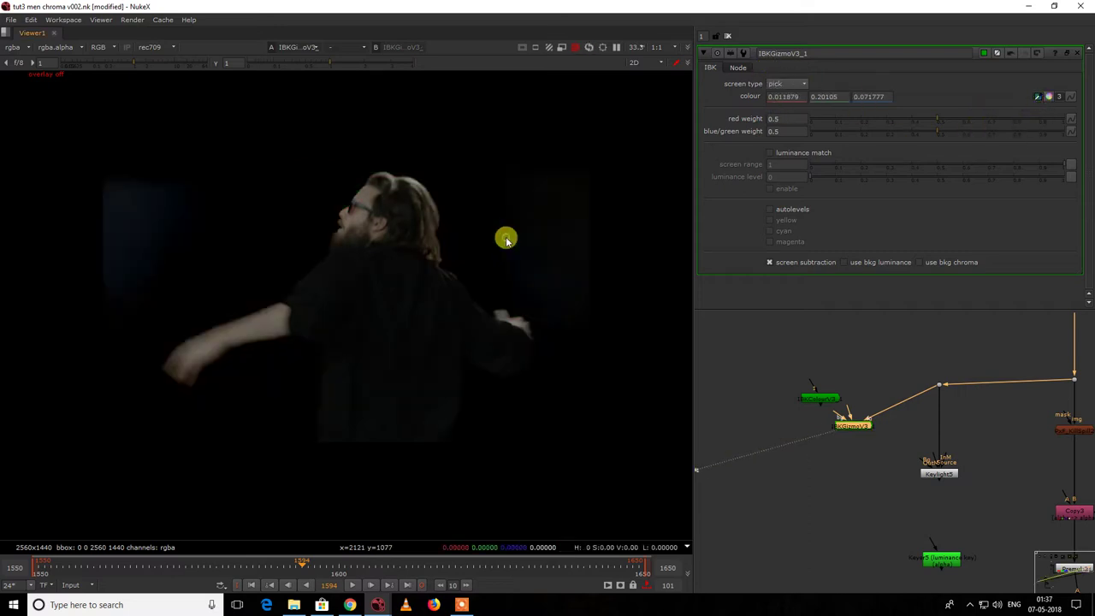
Step: View the Keylight node and sample the green backdrop beside the man as its Screen Colour
click(941, 473)
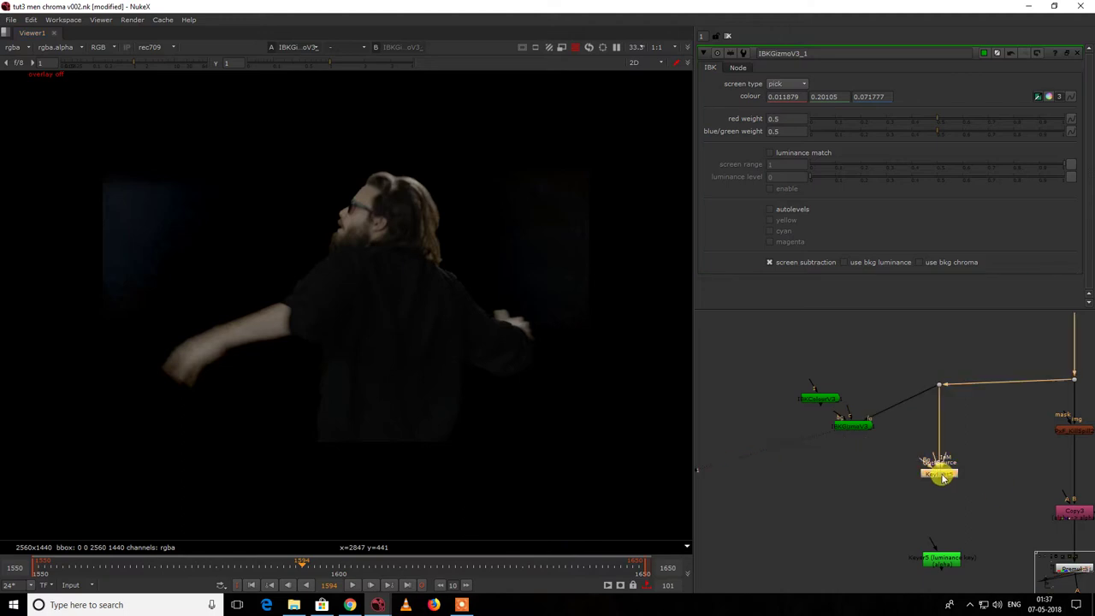
key(1)
double_click(941, 474)
click(1035, 109)
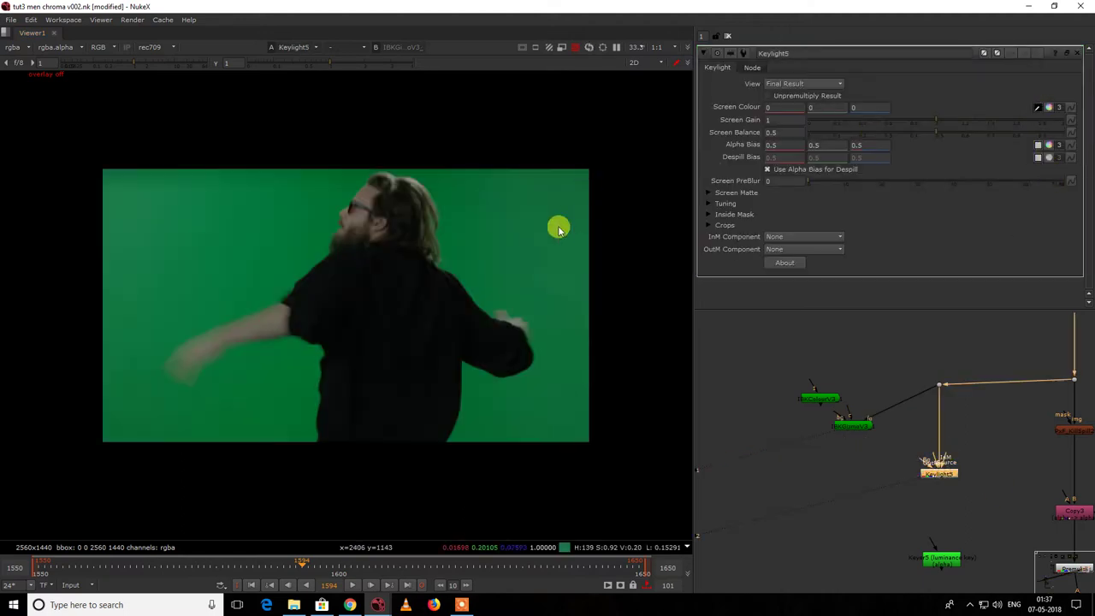
ctrl+click(557, 227)
Step: Compare the IBKGizmo result with the Keylight result in the viewer
click(847, 426)
key(2)
key(1)
key(2)
key(1)
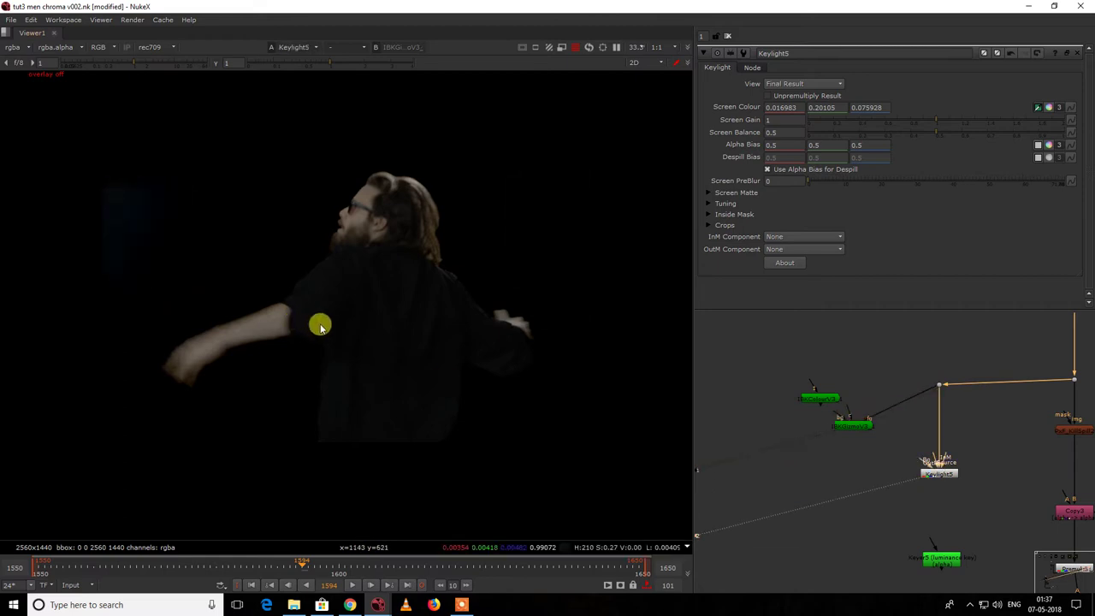
click(861, 422)
key(1)
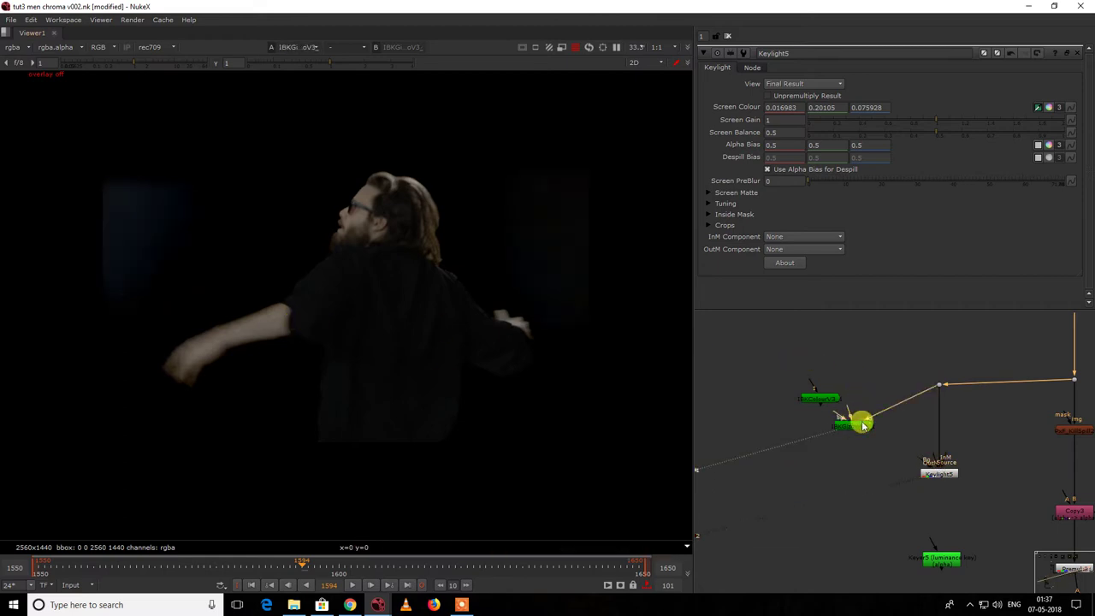
Step: Delete the IBKColour and IBKGizmo nodes
drag(774, 358, 937, 443)
key(Delete)
Step: Examine the Keylight's alpha matte up close around the motion-blurred arm and hand
key(1)
key(a)
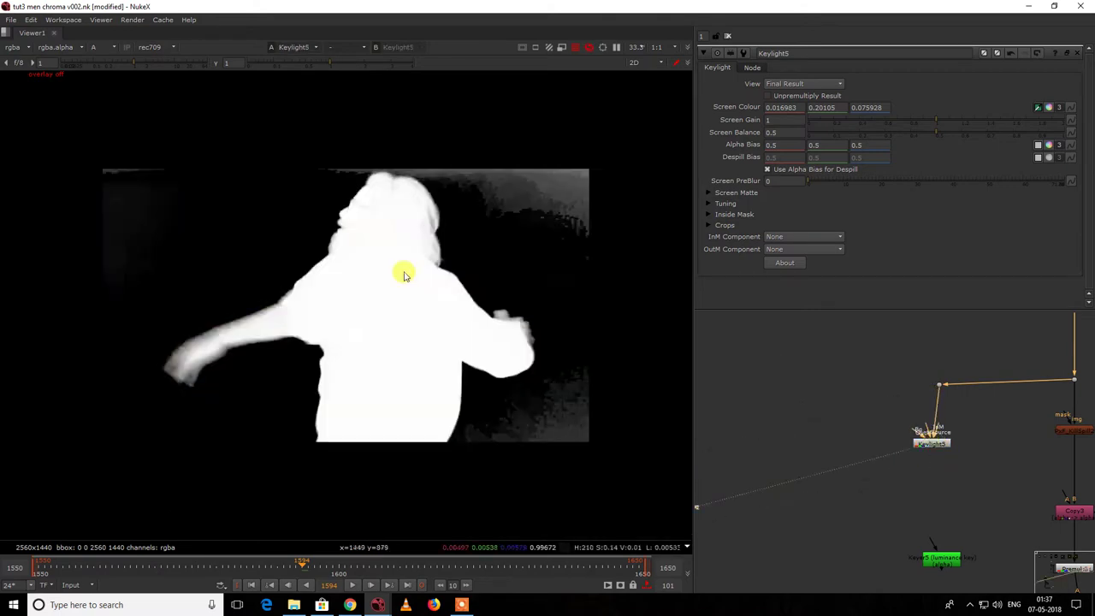
scroll(210, 357, up, 5)
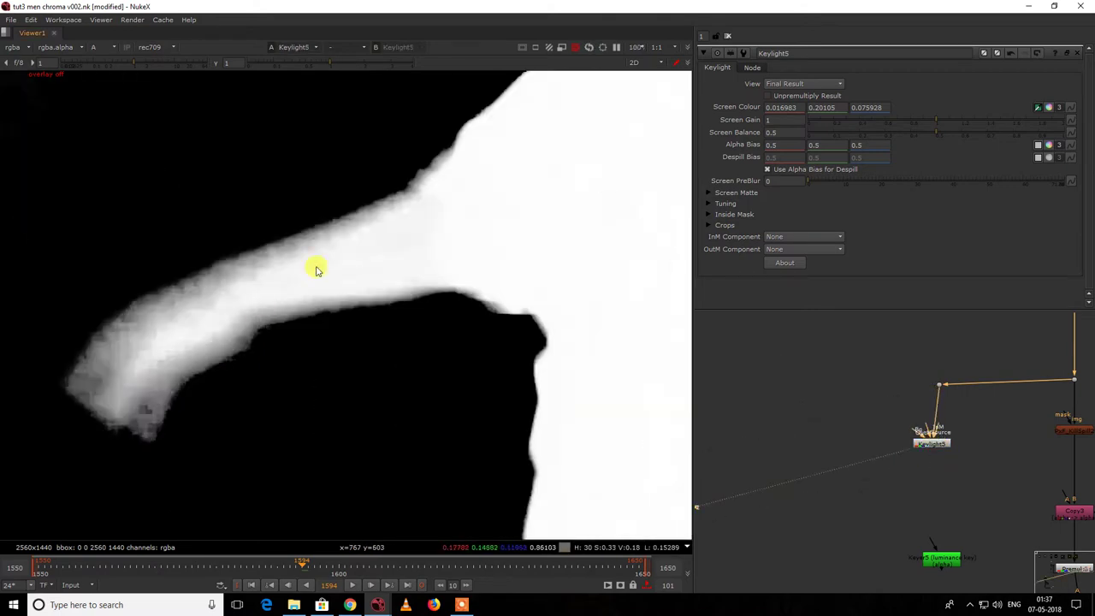
scroll(360, 332, down, 6)
scroll(411, 363, up, 2)
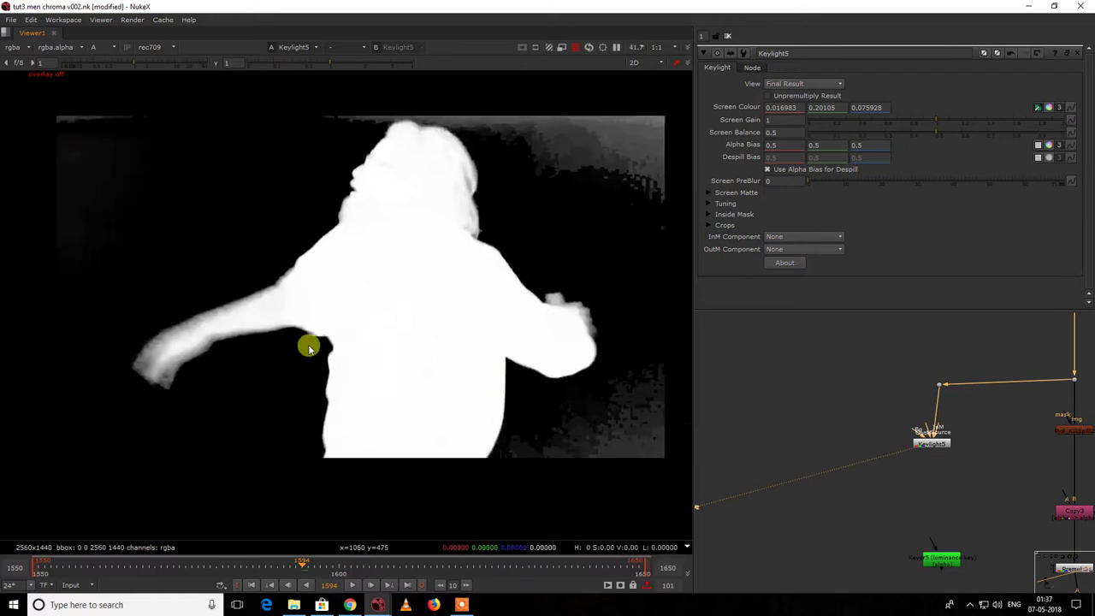
scroll(197, 360, up, 3)
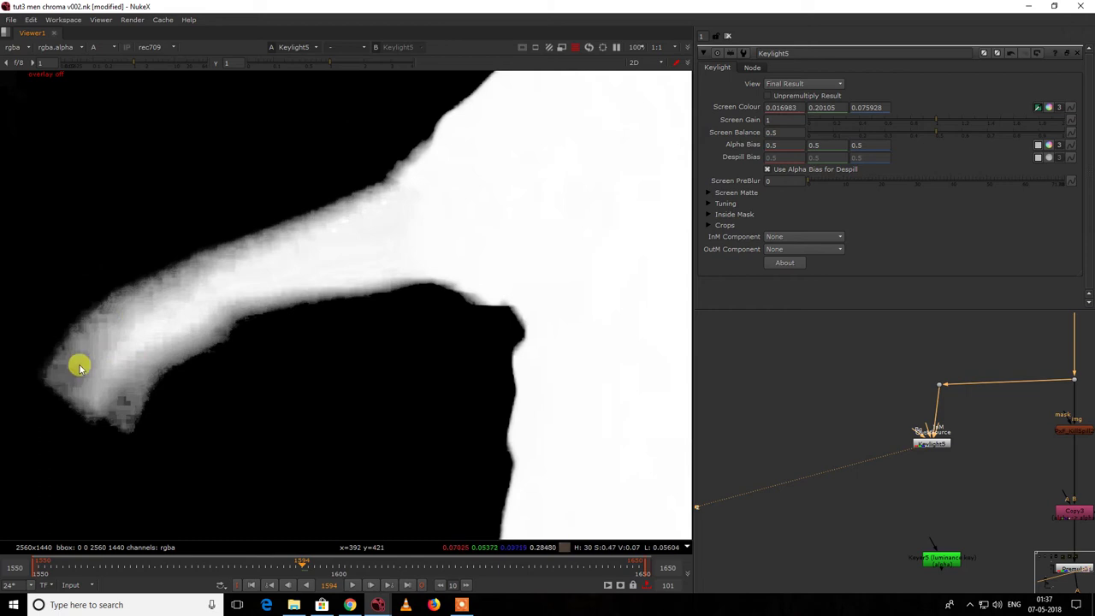
scroll(197, 325, up, 3)
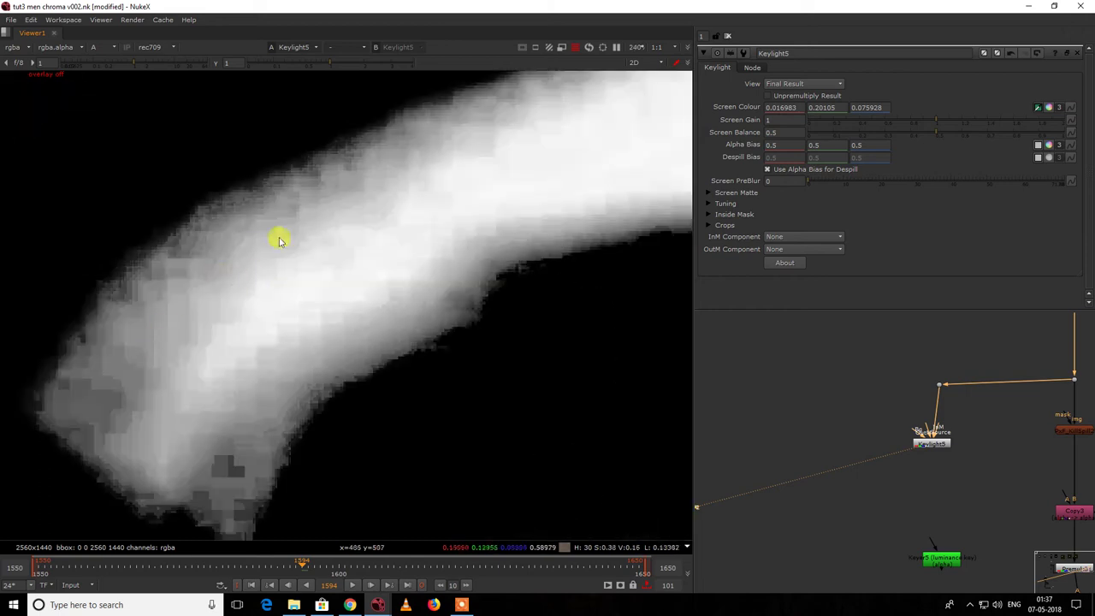
Step: Insert a Denoise node between the Dot and the Keylight's source input
scroll(825, 436, down, 2)
middle_drag(896, 403, 827, 425)
scroll(826, 425, up, 4)
drag(834, 417, 832, 403)
click(844, 424)
key(Tab)
text(den)
click(840, 432)
key(Tab)
text(denoise)
key(Return)
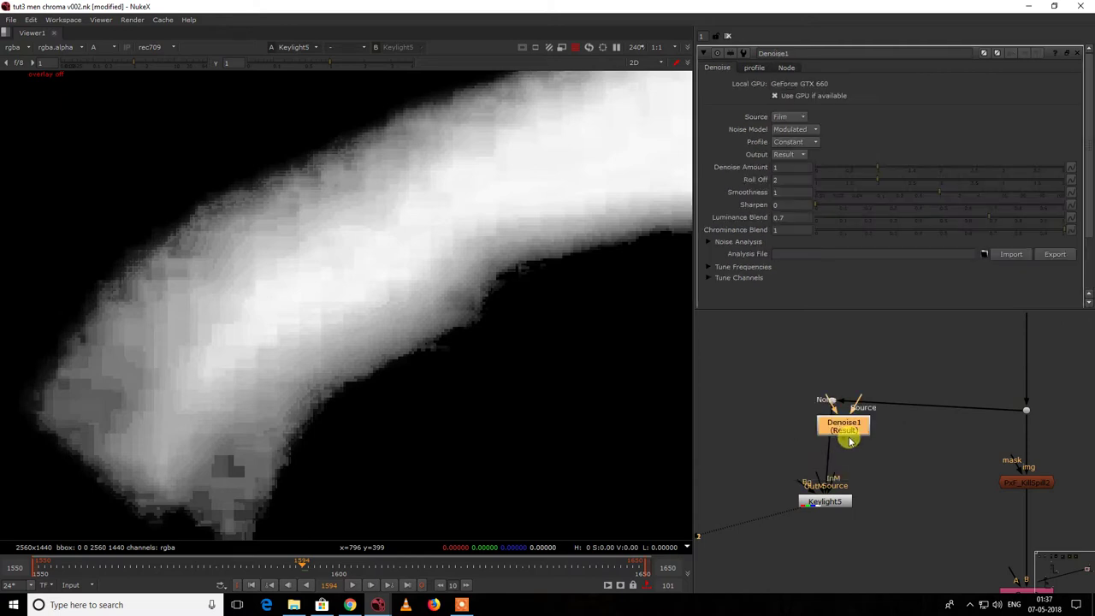
drag(850, 439, 836, 444)
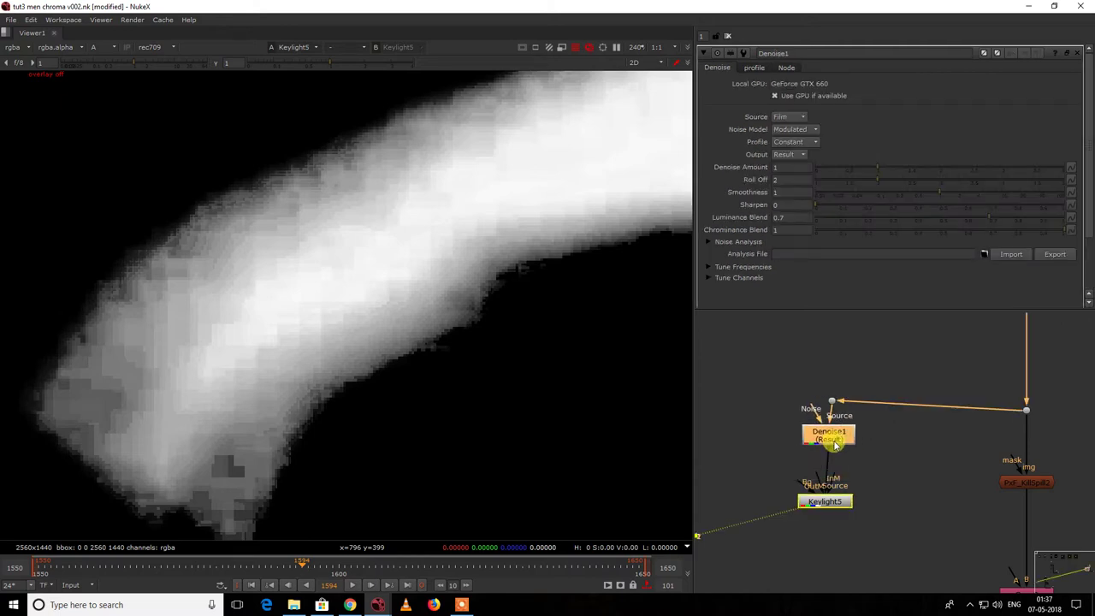
Step: View the Denoise node's output with the whole frame fitted and the viewer overlay turned on
key(1)
key(f)
right_click(396, 257)
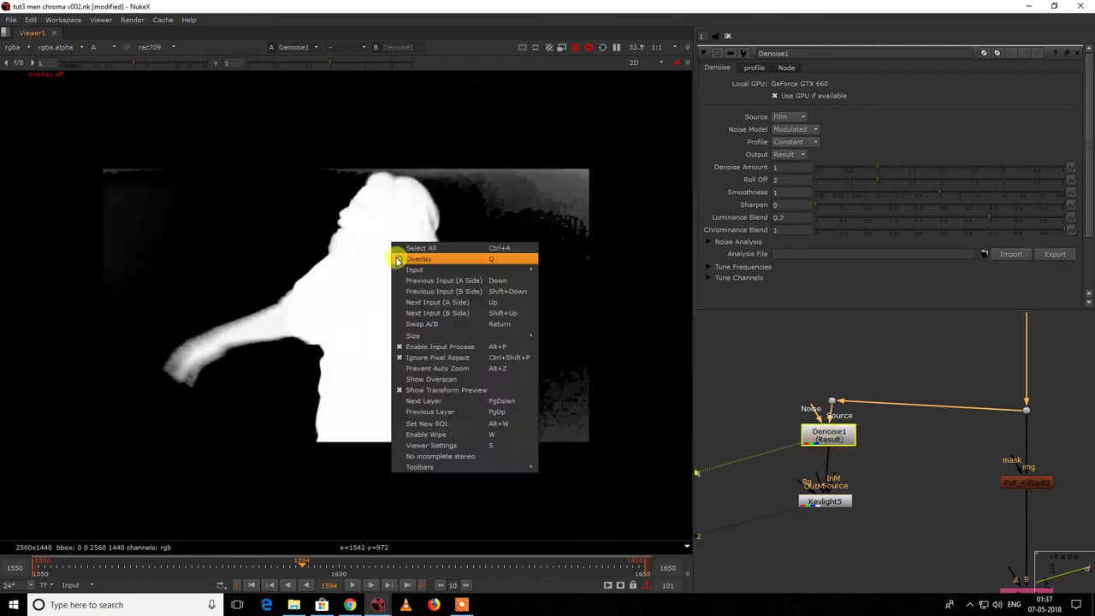
click(396, 258)
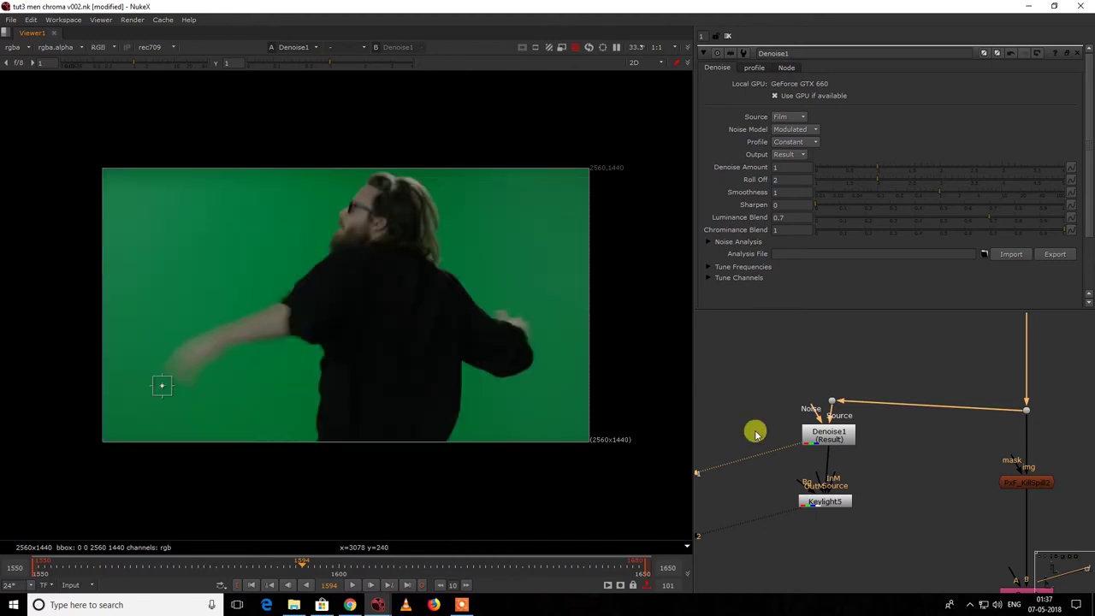
Step: Compare the Keylight's alpha around the blurred hand with the Denoise node disabled and enabled
middle_drag(753, 409, 762, 369)
drag(765, 441, 924, 507)
key(1)
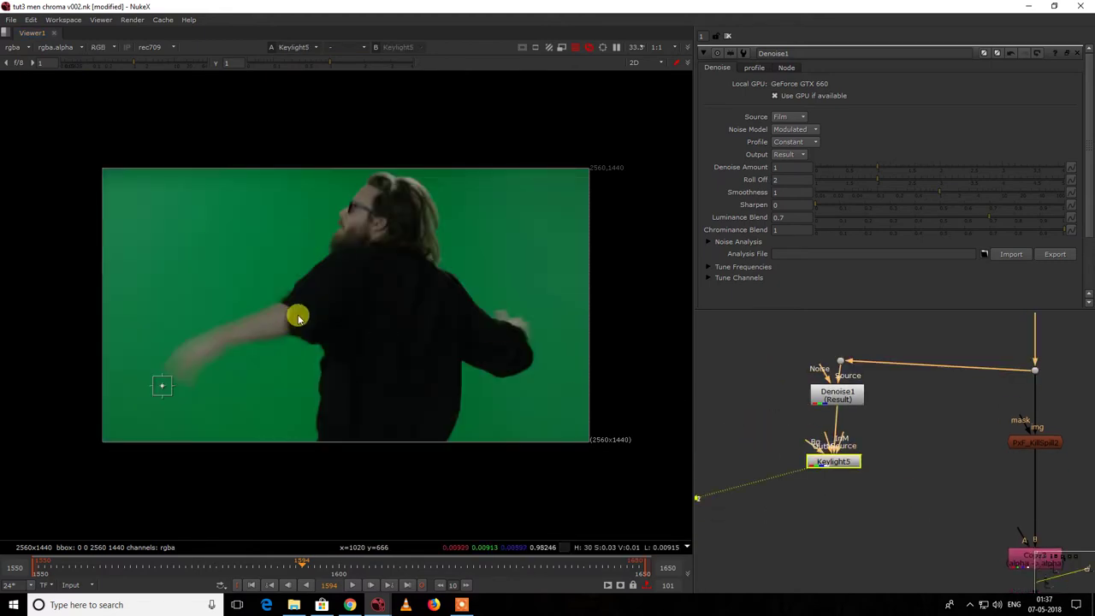
key(a)
middle_drag(220, 347, 384, 327)
scroll(385, 330, up, 4)
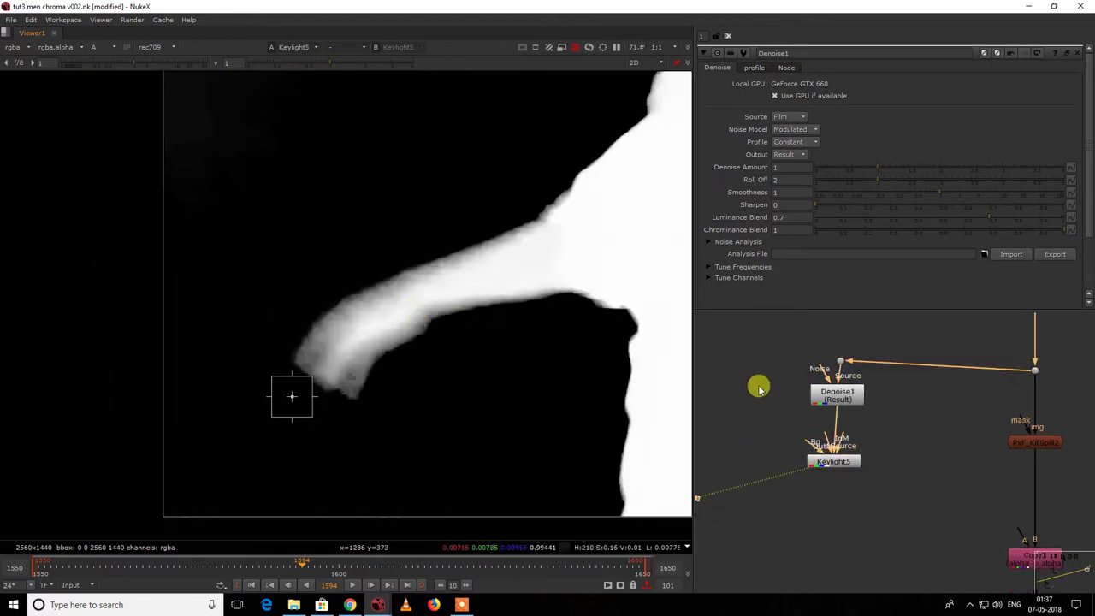
click(820, 398)
key(d)
scroll(462, 321, up, 4)
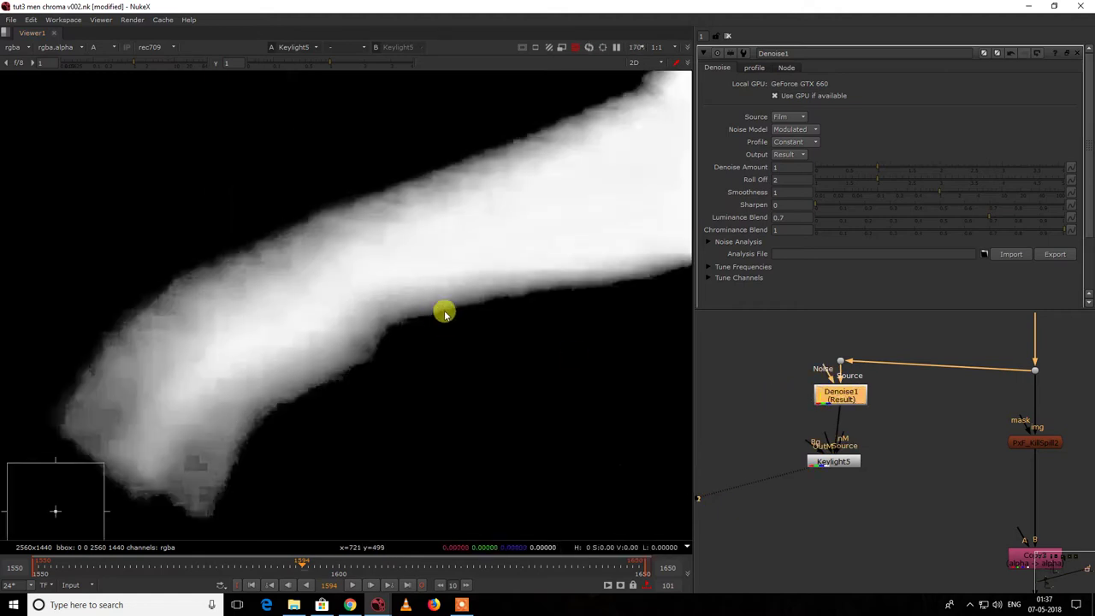
key(d)
middle_drag(209, 435, 341, 344)
scroll(321, 389, up, 2)
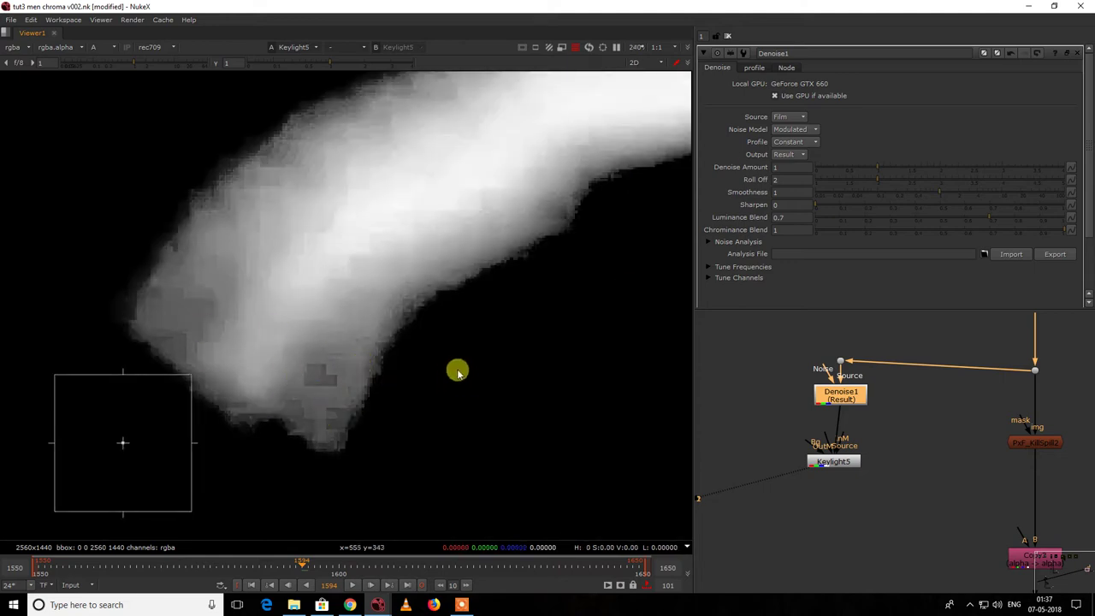
Step: Connect the Copy node's A input to the Keylight's output
scroll(821, 450, down, 3)
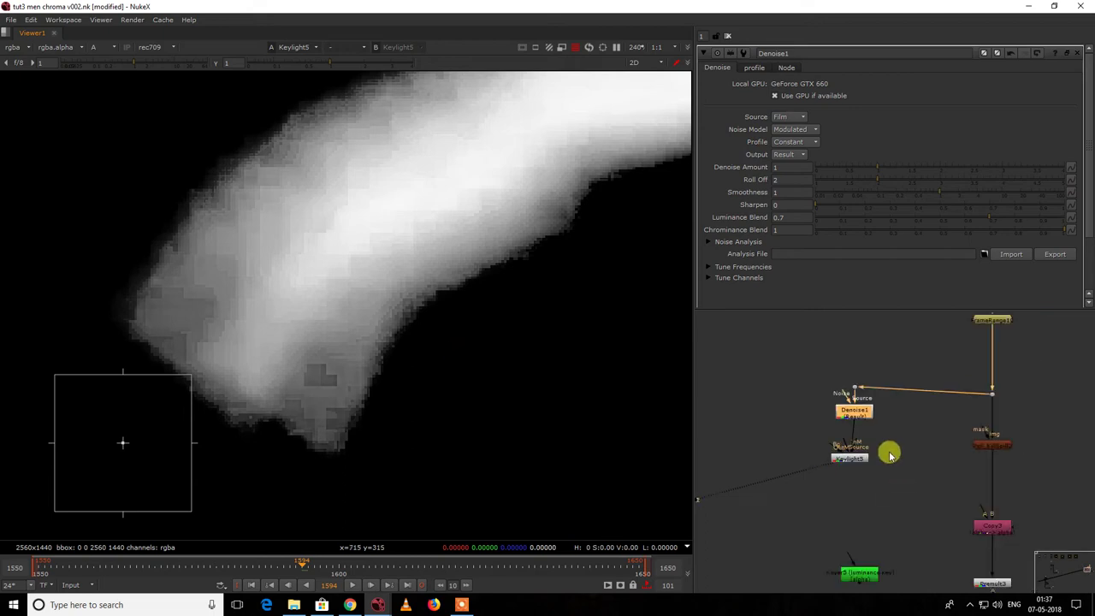
drag(931, 483, 829, 438)
scroll(902, 481, down, 4)
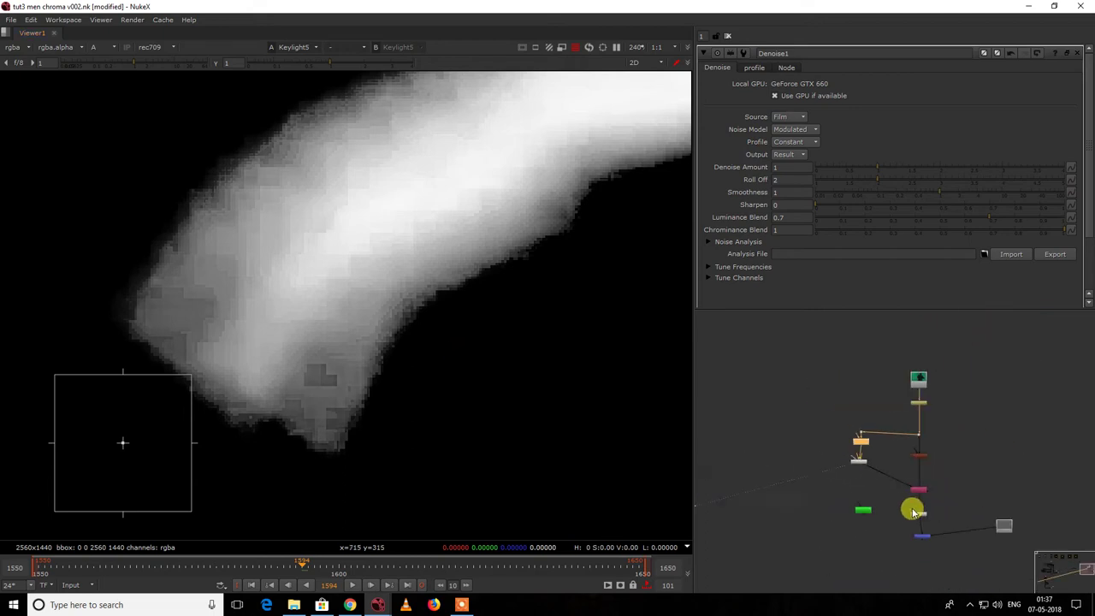
Step: View the Merge composite in colour over the grey background with the viewer overlay turned off
scroll(921, 531, up, 3)
middle_drag(921, 531, 899, 486)
click(899, 487)
key(1)
click(855, 465)
key(f)
key(a)
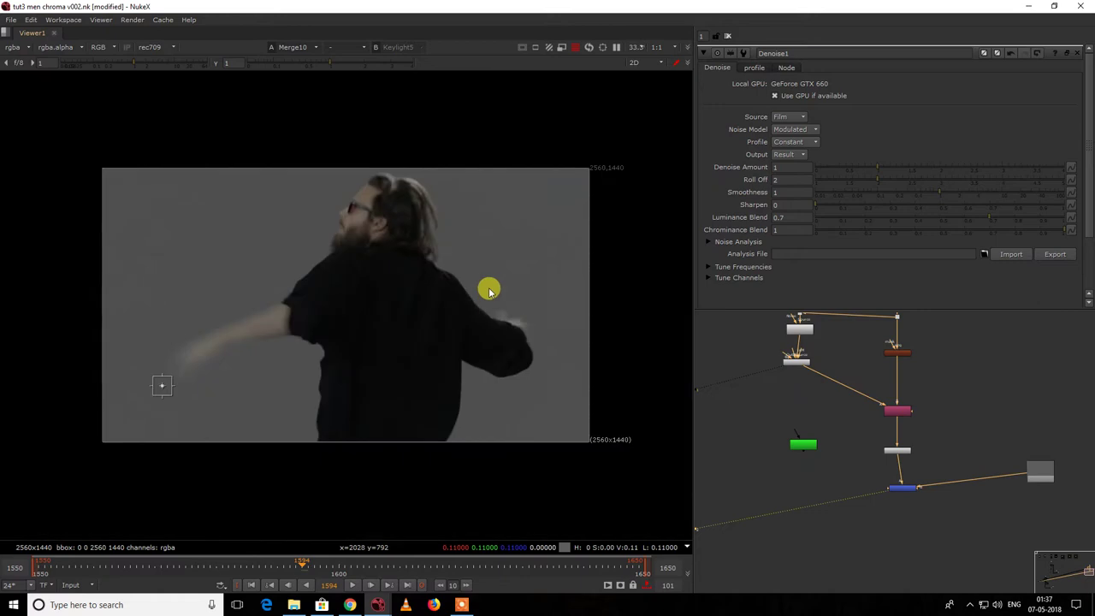
ctrl+shift+drag(554, 223, 379, 336)
key(q)
drag(506, 213, 5, 578)
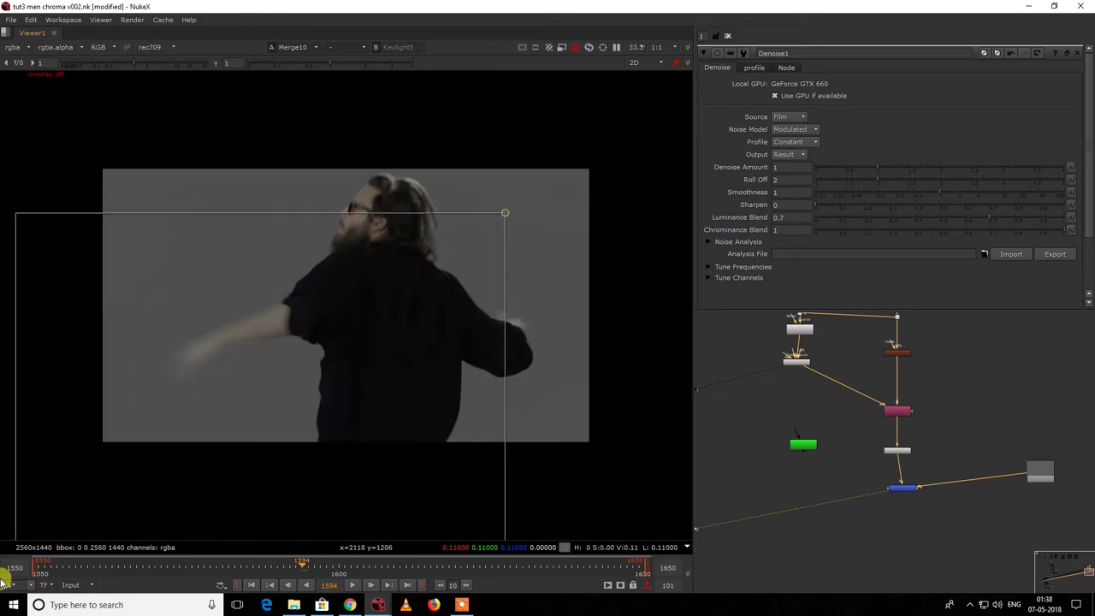
Step: Examine the Keylight's alpha and colour output, checking the matte's background areas for noise
scroll(795, 367, up, 3)
middle_drag(795, 366, 833, 416)
click(833, 414)
key(1)
click(783, 402)
key(a)
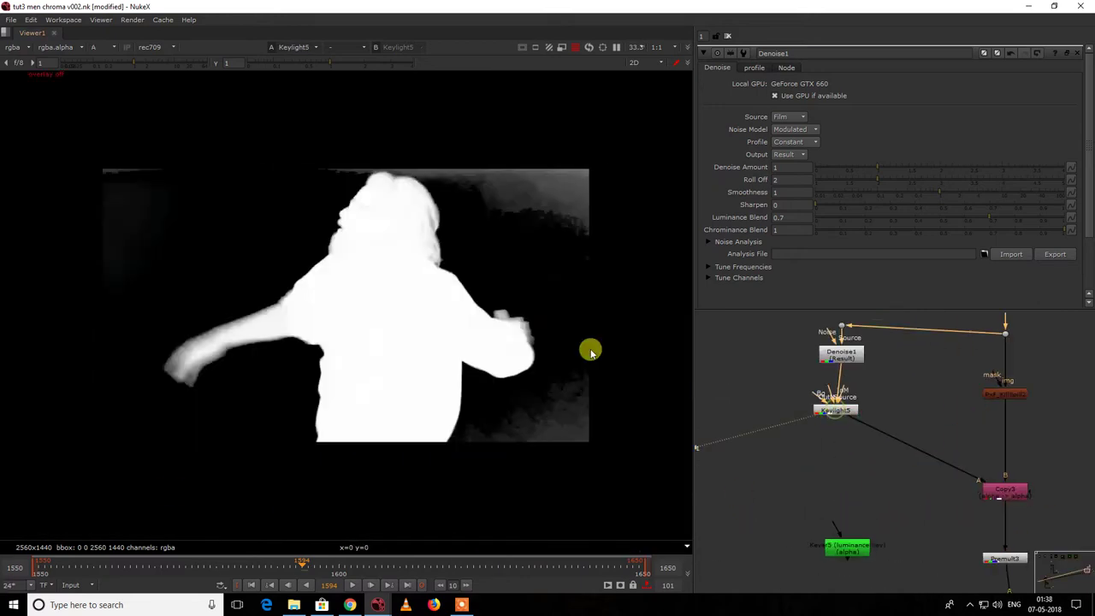
key(a)
middle_drag(241, 329, 361, 300)
key(super+a)
click(440, 289)
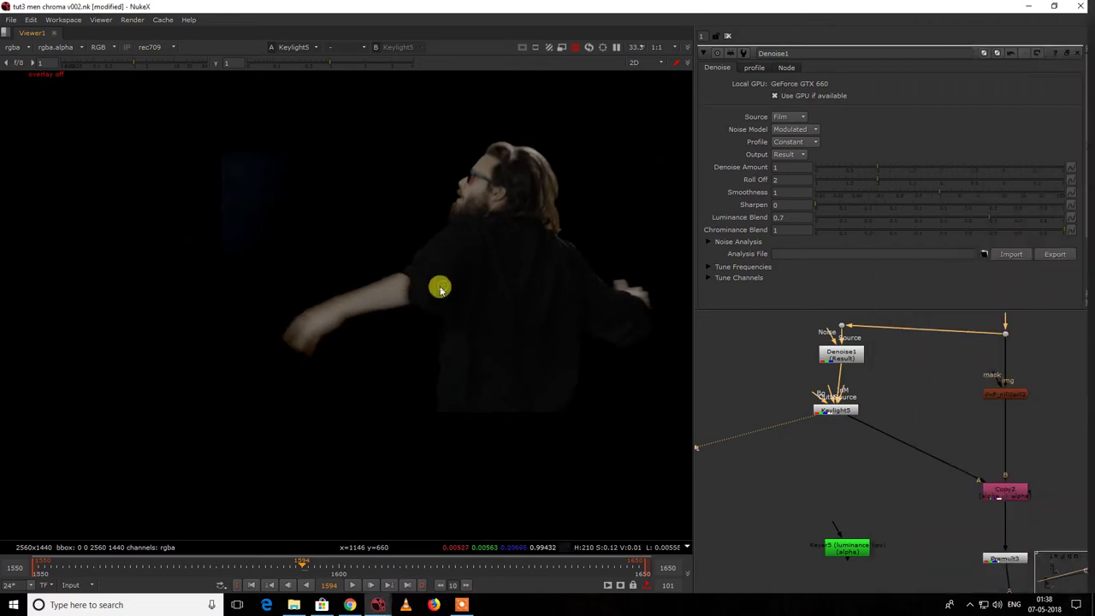
key(a)
middle_drag(574, 305, 408, 317)
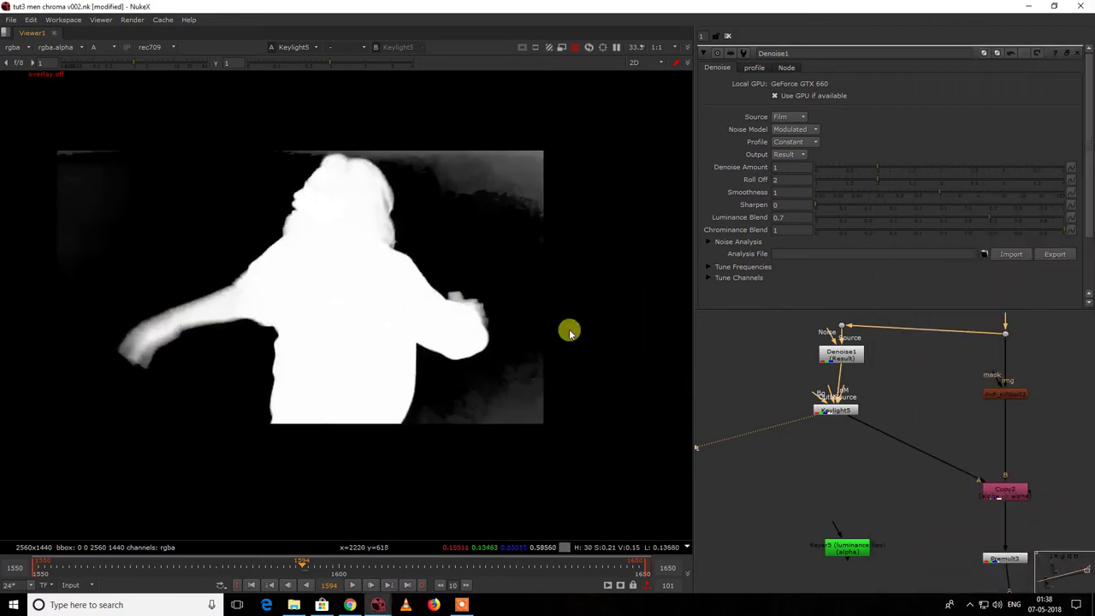
Step: Insert a Grade node between the Keylight and Copy nodes and attach a Roto node to its mask input
drag(833, 418, 857, 398)
key(Return)
key(g)
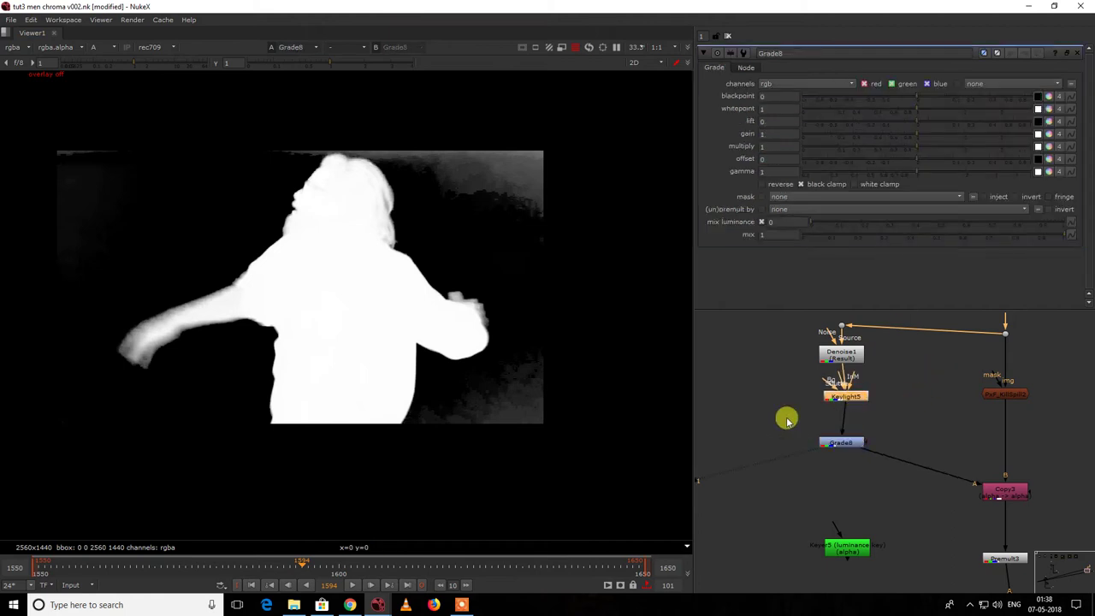
key(o)
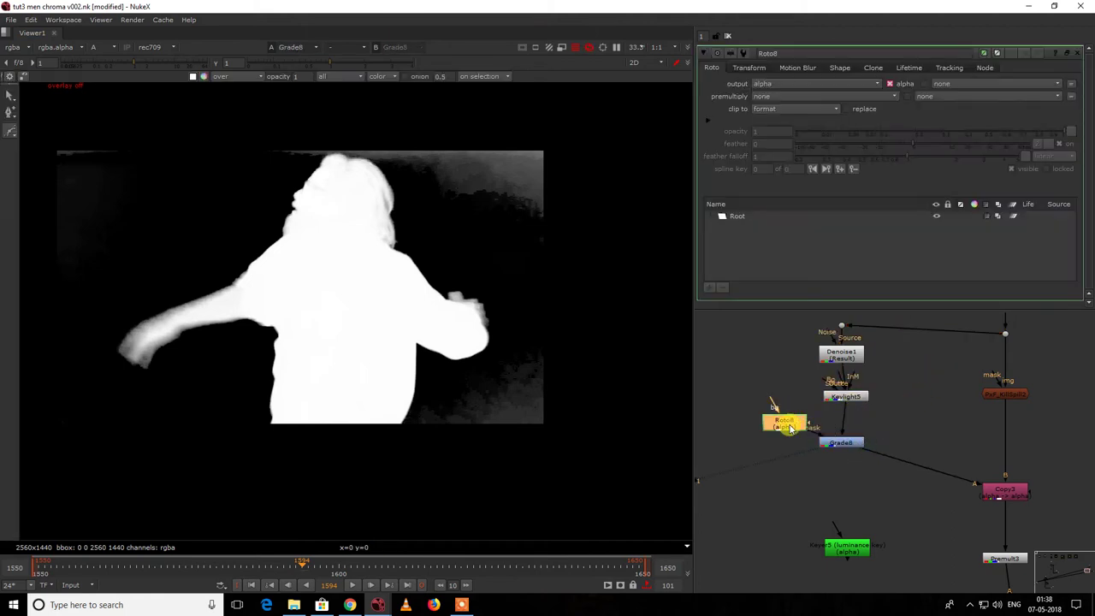
Step: Draw a closed Bezier roto shape around the noisy upper-right corner of the matte
key(q)
middle_drag(422, 194, 392, 274)
click(393, 147)
drag(541, 169, 554, 188)
drag(545, 258, 536, 262)
drag(463, 241, 445, 233)
drag(339, 206, 354, 156)
click(393, 147)
Step: Pull the Bezier's feather points outward to give the roto shape a wide soft edge
drag(272, 118, 619, 340)
drag(507, 219, 545, 209)
drag(494, 246, 506, 327)
click(554, 373)
drag(313, 111, 123, 214)
scroll(456, 285, down, 1)
drag(551, 283, 583, 335)
drag(417, 286, 409, 305)
scroll(534, 317, down, 5)
Step: Set the masked Grade node's blackpoint to 0.13 and restrict it to the alpha channel
scroll(834, 449, up, 3)
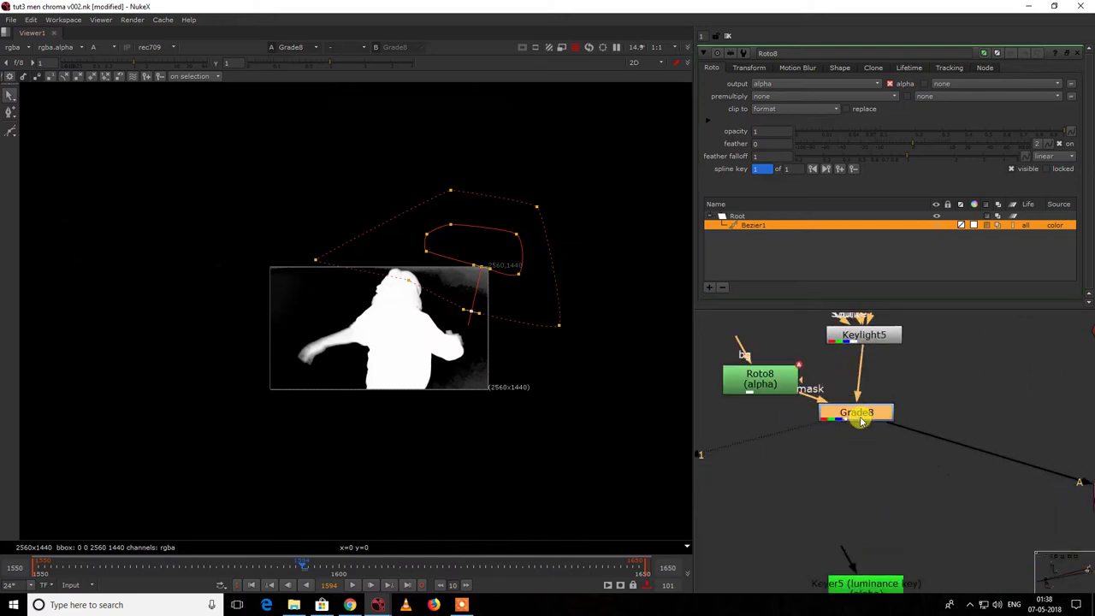
double_click(856, 412)
click(788, 85)
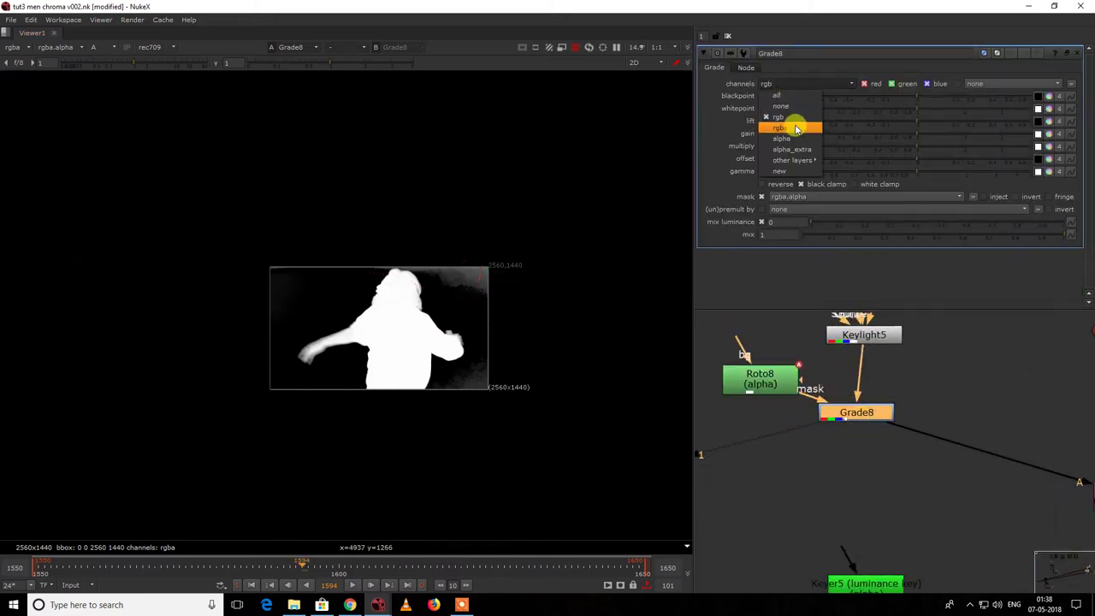
click(796, 133)
drag(1009, 100, 959, 115)
click(816, 83)
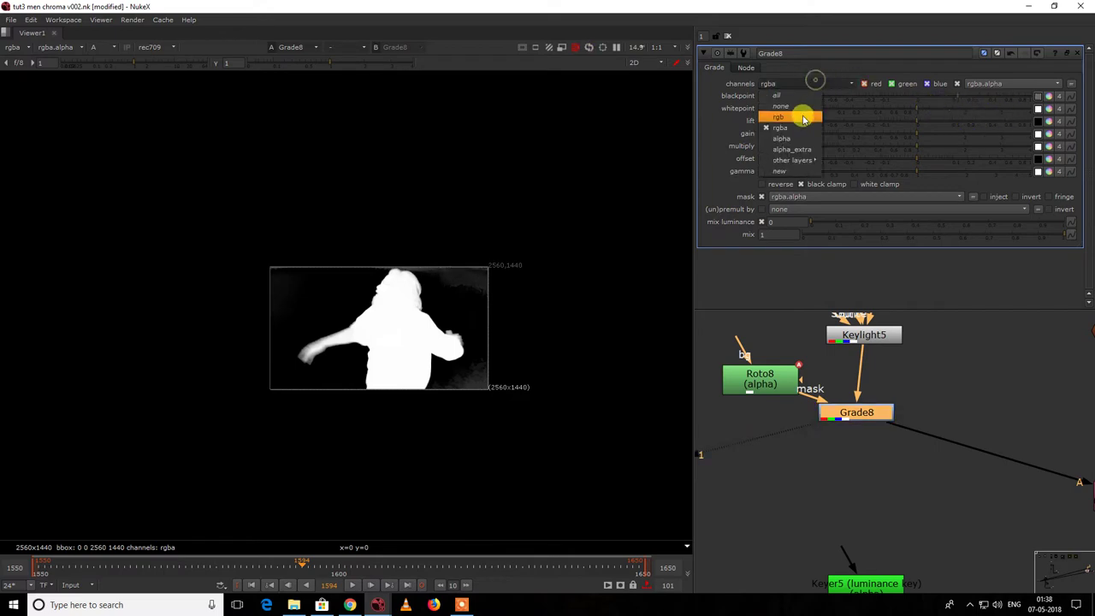
click(800, 140)
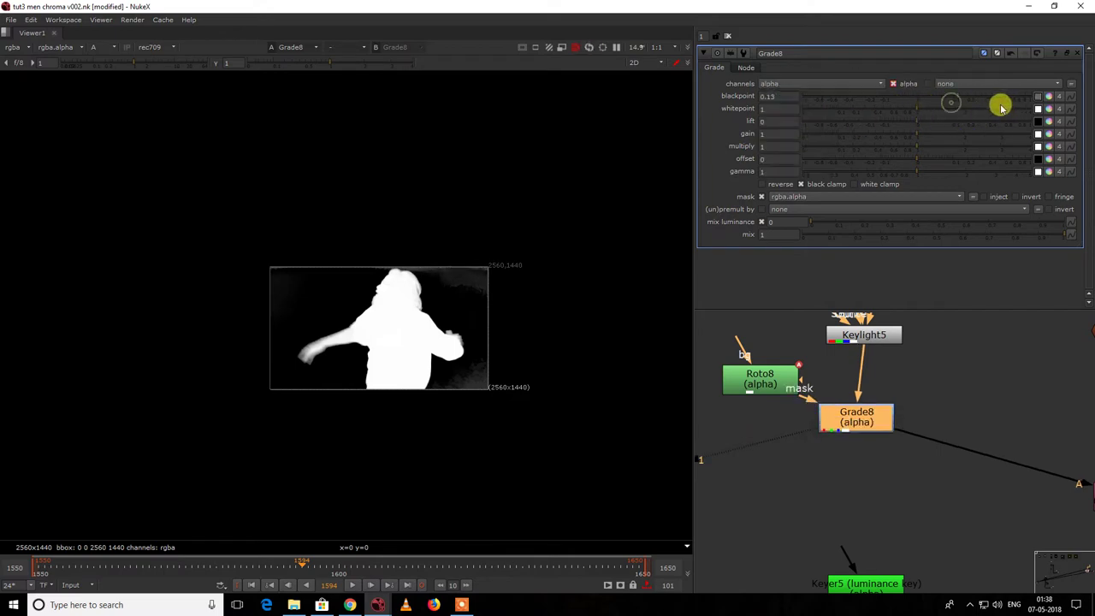
Step: Raise the masked Grade node's whitepoint to 1.76 and adjust its gamma
drag(937, 105, 955, 118)
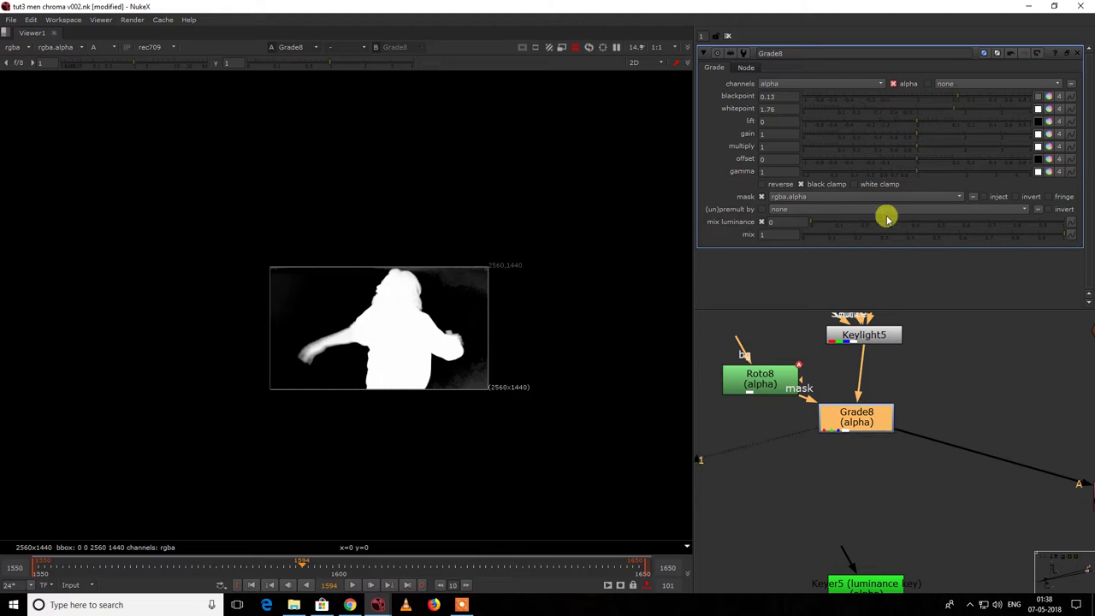
drag(883, 177, 962, 178)
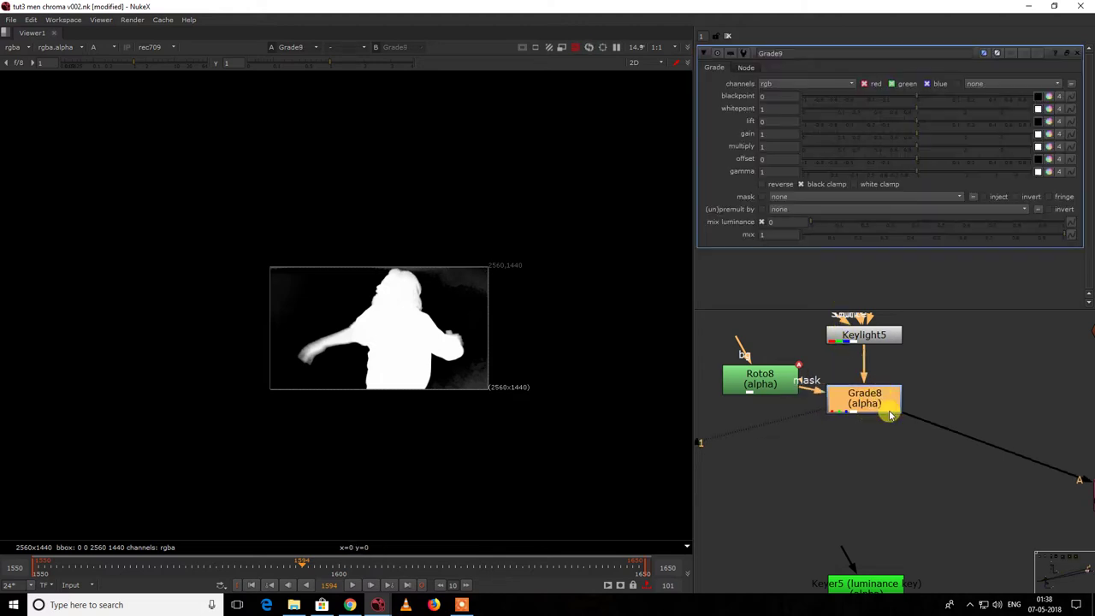
Step: Insert a second Grade node below the masked Grade and attach a new Roto node to its mask input
key(g)
click(781, 357)
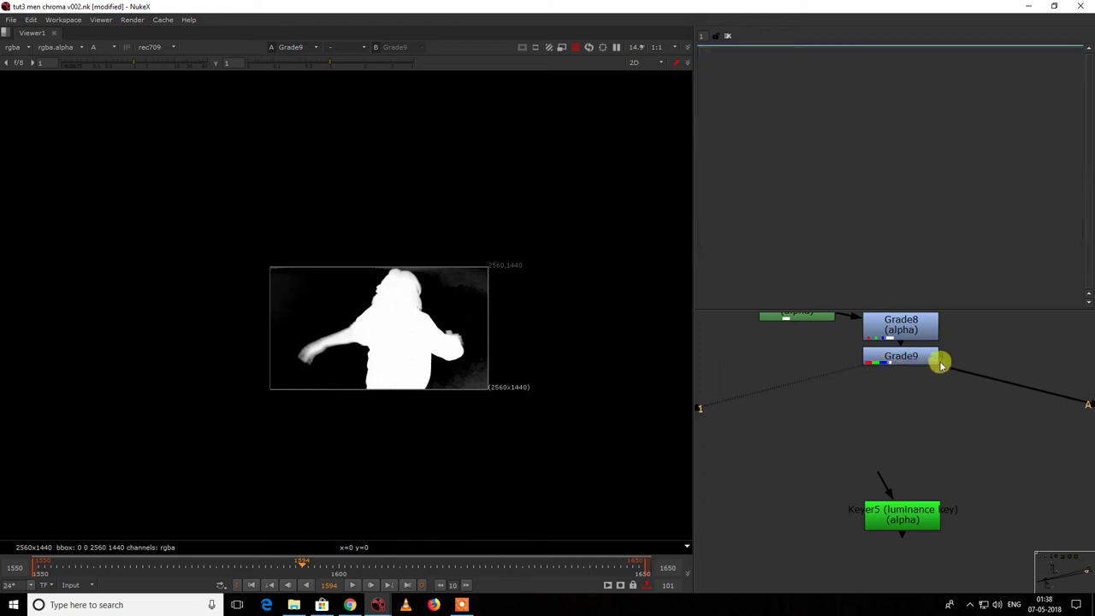
key(o)
Step: Draw a closed Bezier roto shape along the matte's upper edge, from above the head to past the upper-right corner
scroll(520, 243, up, 3)
right_click(453, 248)
click(349, 246)
click(339, 248)
click(458, 295)
click(482, 328)
click(385, 329)
click(323, 306)
click(233, 295)
click(231, 277)
click(341, 246)
Step: Pull the feather points of the upper-edge Bezier outward to give it a wide soft edge
drag(181, 183, 638, 462)
key(shift+z)
drag(382, 342, 382, 379)
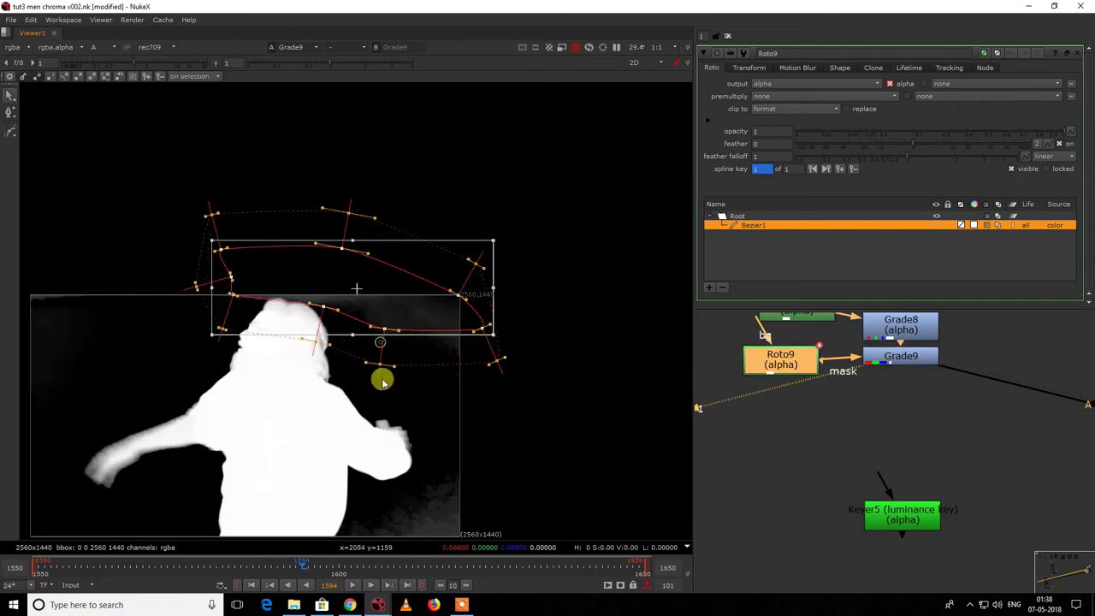
drag(385, 314, 402, 305)
Step: Restrict the second Grade node to the alpha channel and set its blackpoint to 0.4
click(909, 358)
double_click(909, 360)
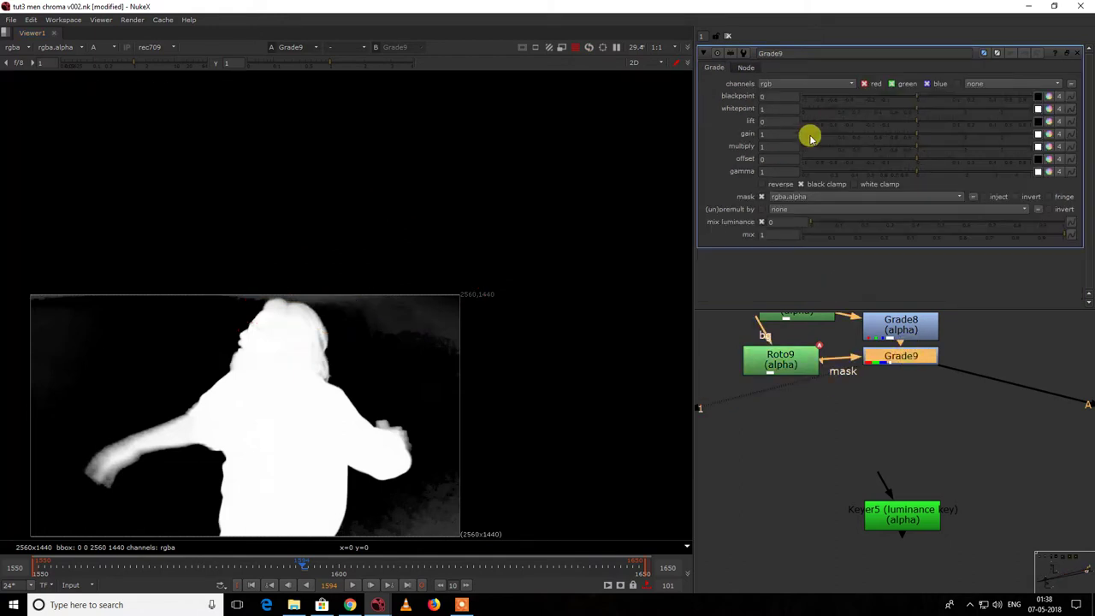
click(773, 83)
click(787, 139)
mouse_move(980, 98)
mouse_down()
mouse_move(1016, 101)
mouse_move(978, 101)
mouse_move(1006, 106)
mouse_move(992, 107)
mouse_up()
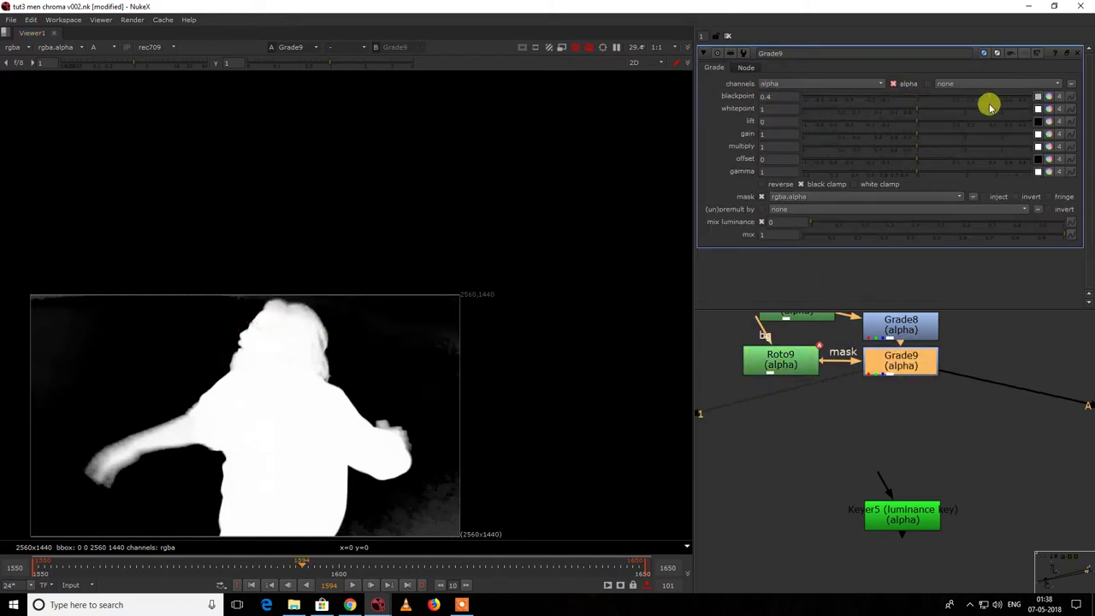
Step: Draw another closed Bezier in the second Grade's Roto node, around the noisy lower-right corner of the matte
scroll(585, 219, down, 3)
middle_drag(513, 242, 545, 182)
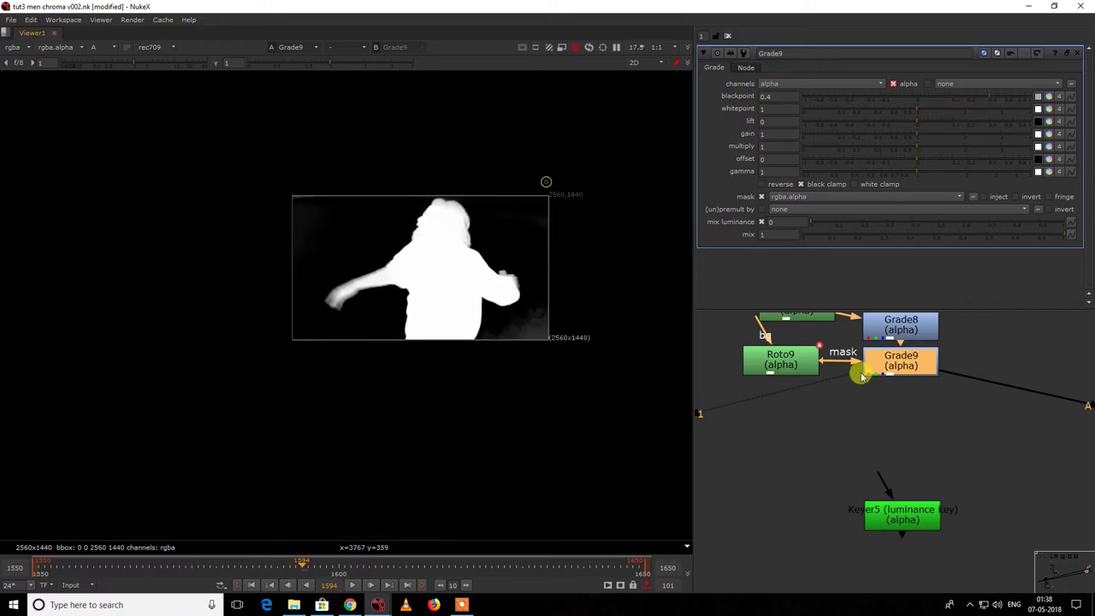
click(787, 369)
right_click(391, 247)
click(391, 246)
right_click(398, 244)
click(399, 244)
double_click(764, 368)
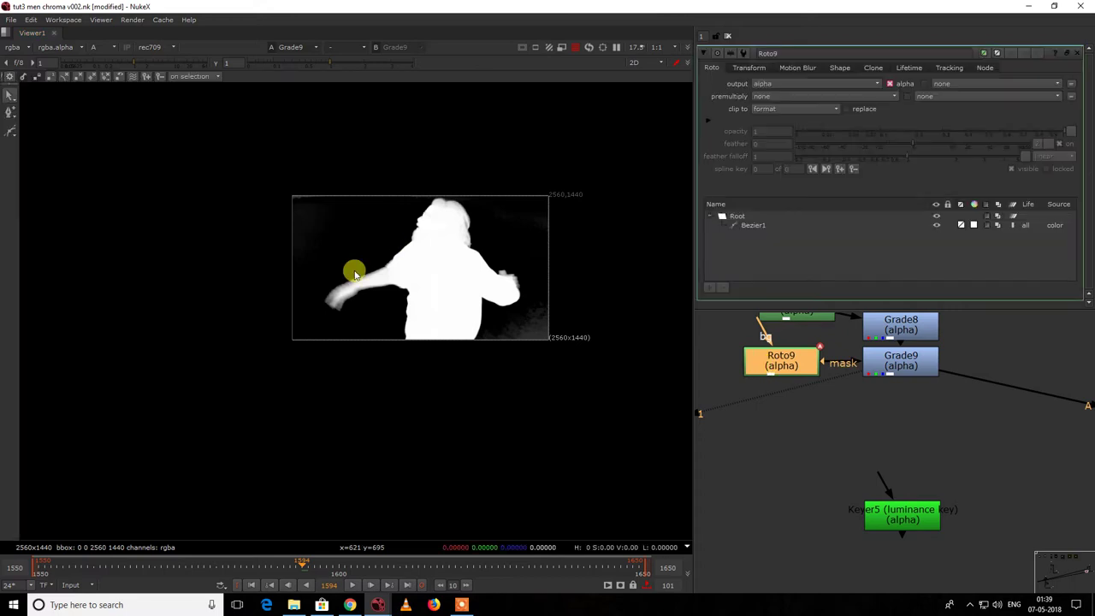
click(10, 133)
click(516, 306)
click(573, 292)
click(535, 369)
click(493, 362)
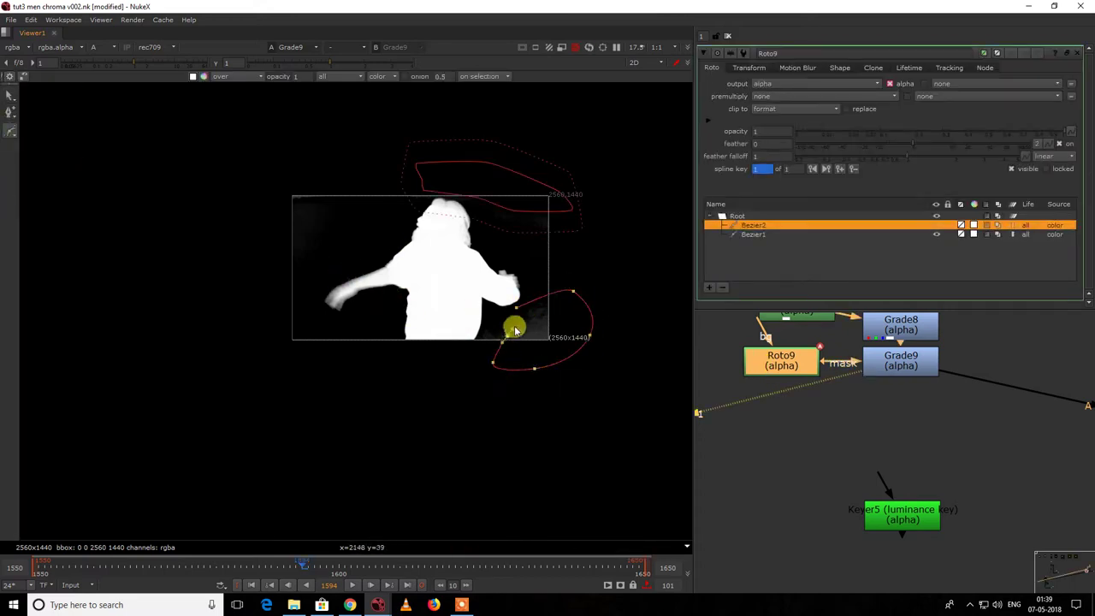
click(518, 308)
Step: Shift the lower-right Bezier slightly down, feather it widely outward, and check the cleaned matte with the overlay hidden
drag(710, 440, 709, 439)
drag(577, 365, 575, 385)
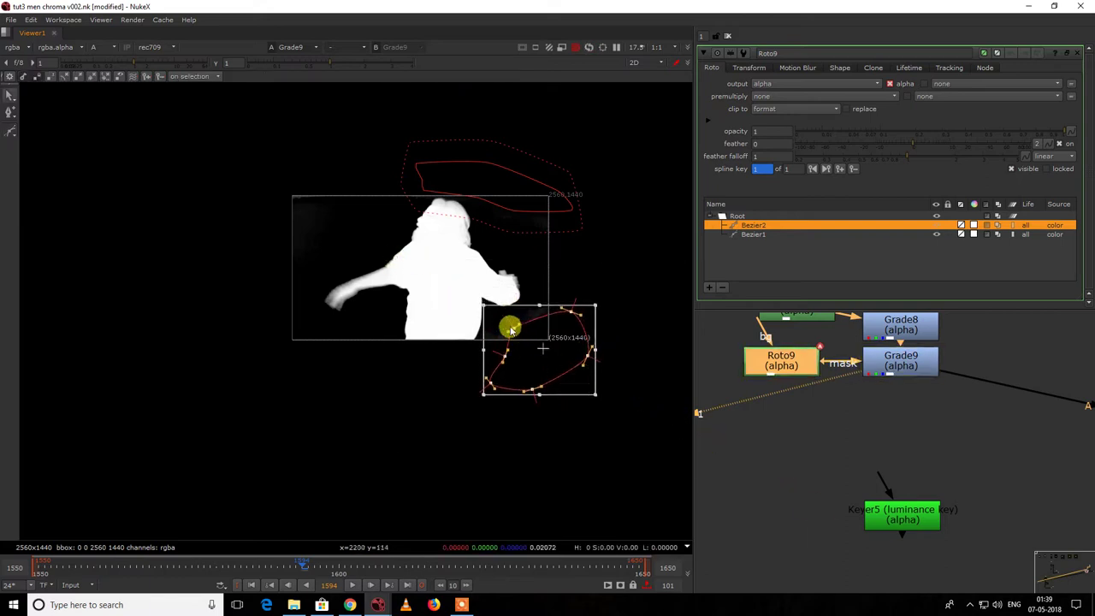
key(q)
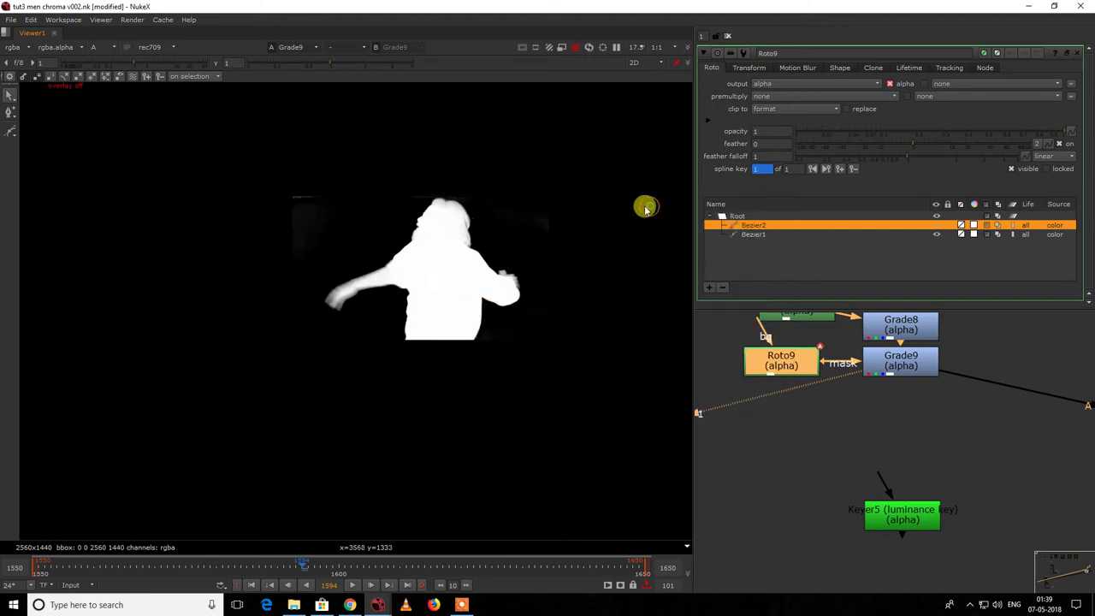
key(q)
scroll(497, 353, up, 2)
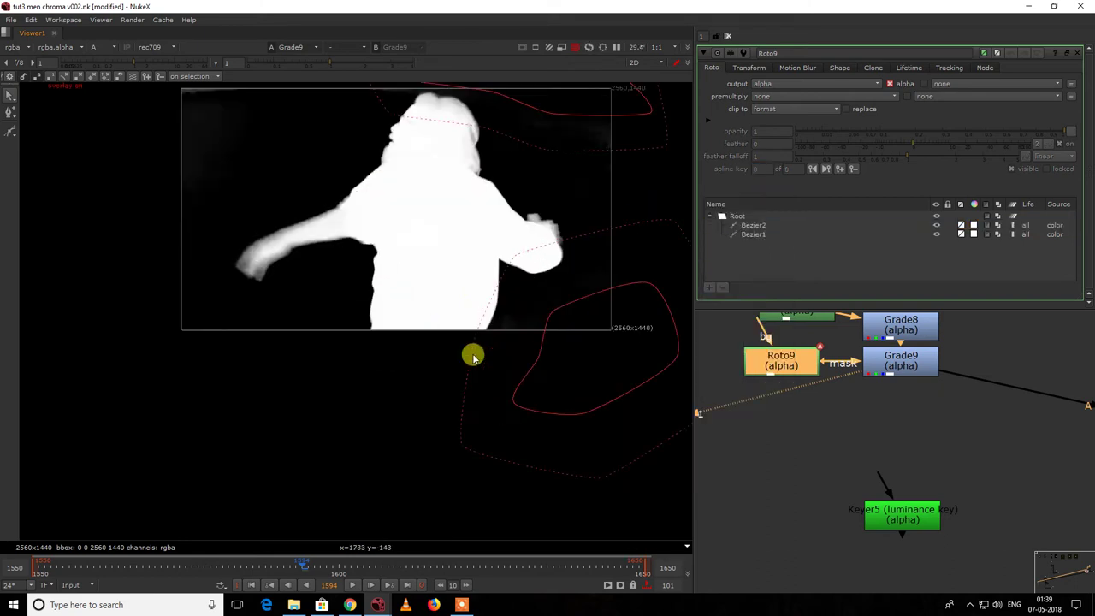
scroll(481, 298, up, 1)
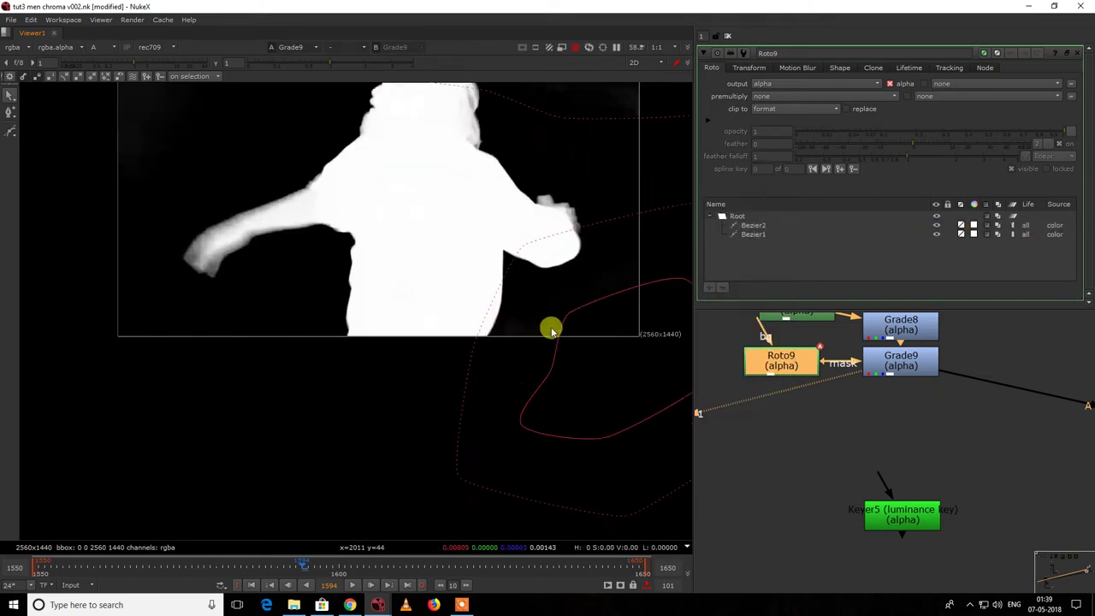
scroll(481, 299, up, 1)
scroll(480, 298, down, 3)
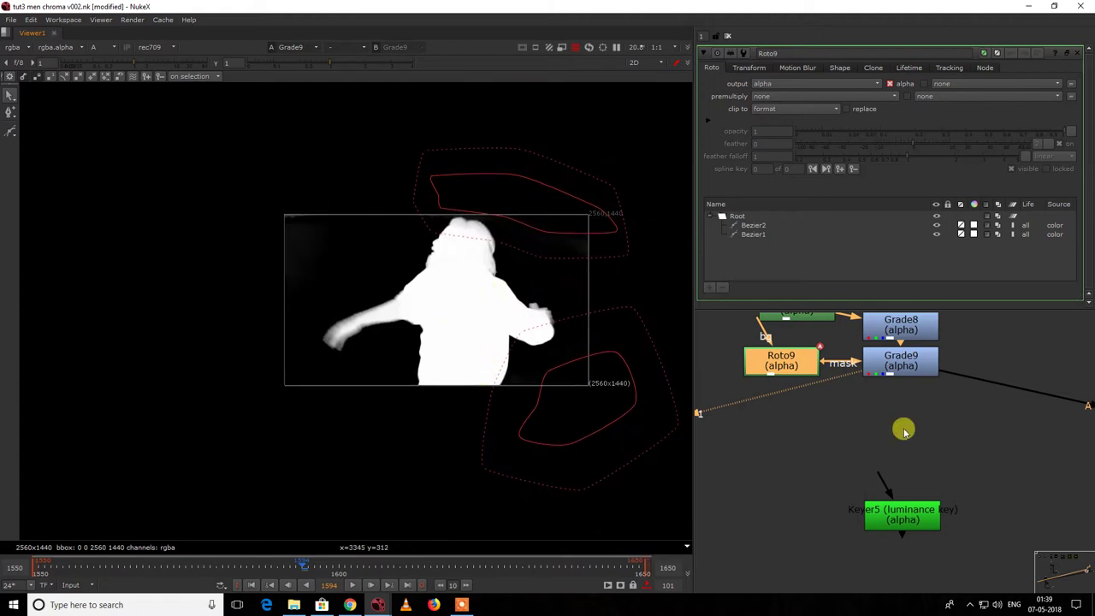
Step: Move the second Grade node and its Roto node lower in the graph to space them from the first pair
scroll(889, 445, down, 2)
middle_drag(879, 460, 810, 470)
drag(809, 413, 811, 441)
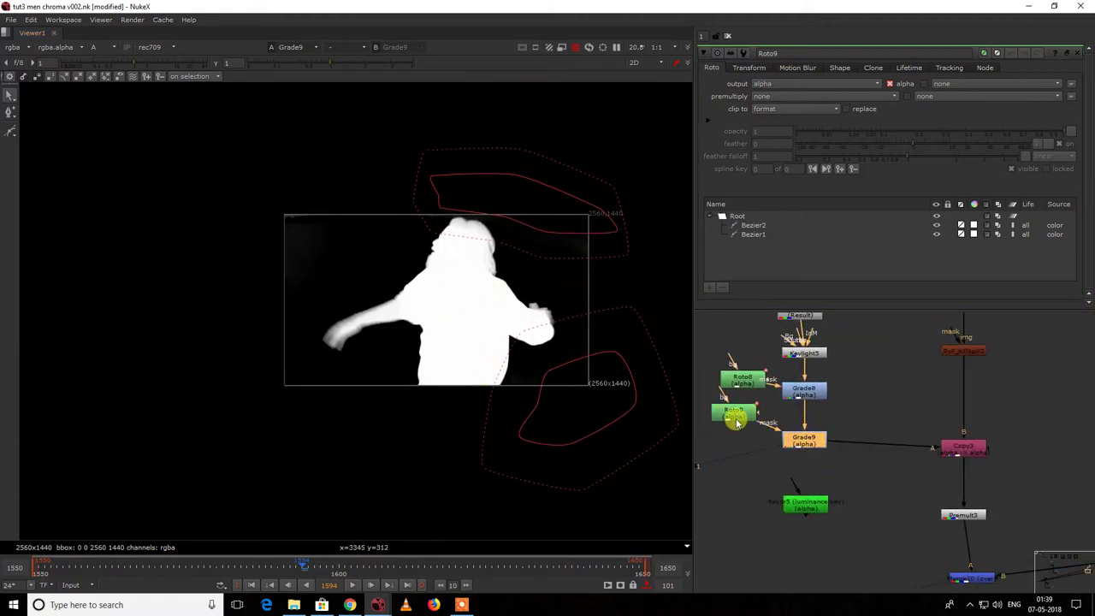
drag(736, 422, 743, 432)
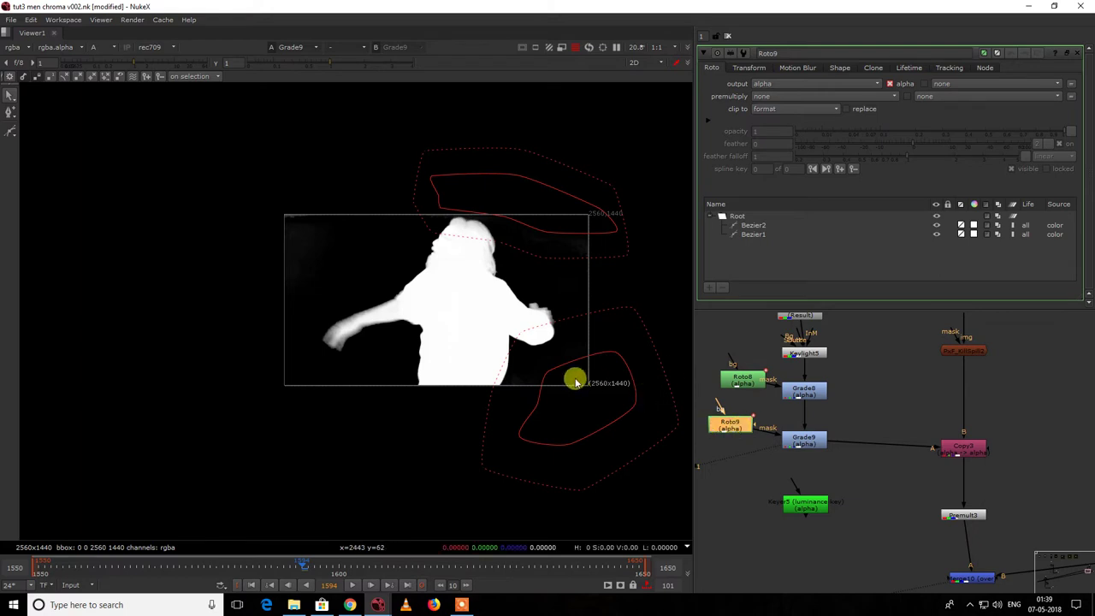
Step: View the Merge node's colour result over the grey background with the roto overlay hidden
scroll(984, 494, down, 3)
middle_drag(959, 481, 868, 400)
click(876, 465)
key(1)
key(a)
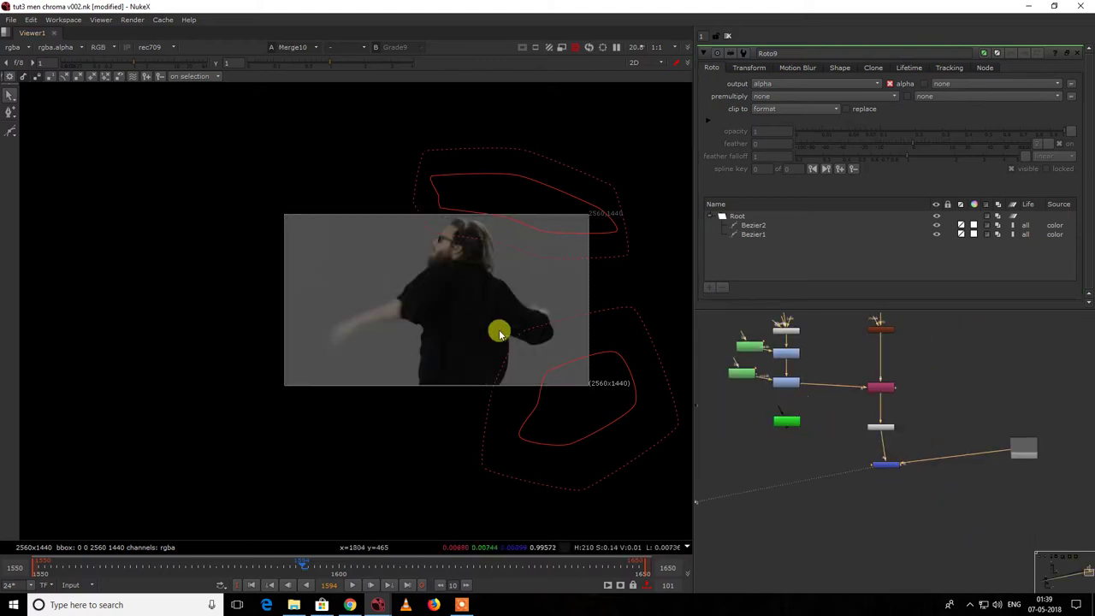
key(o)
Step: View the Keylight node's alpha channel up close to examine the raw matte
scroll(407, 295, up, 3)
middle_drag(942, 426, 1048, 485)
scroll(912, 417, up, 3)
click(882, 368)
key(1)
key(a)
key(a)
key(a)
key(a)
scroll(515, 227, up, 2)
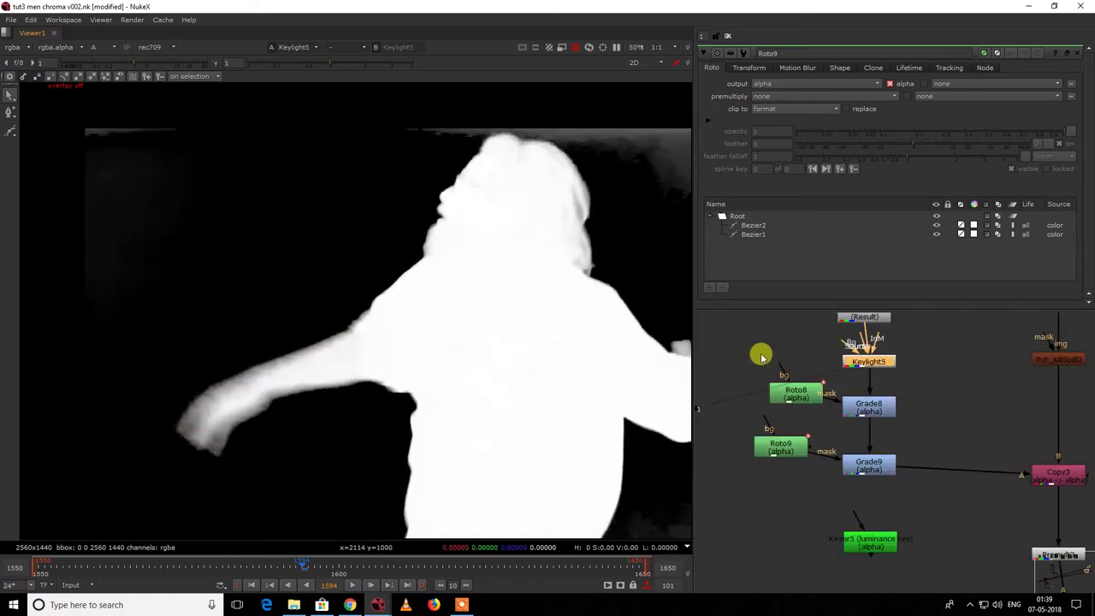
Step: Lower the viewer gamma to 0.016 to expose weak matte areas and set the Keylight's Clip White to 0.96
drag(304, 66, 251, 61)
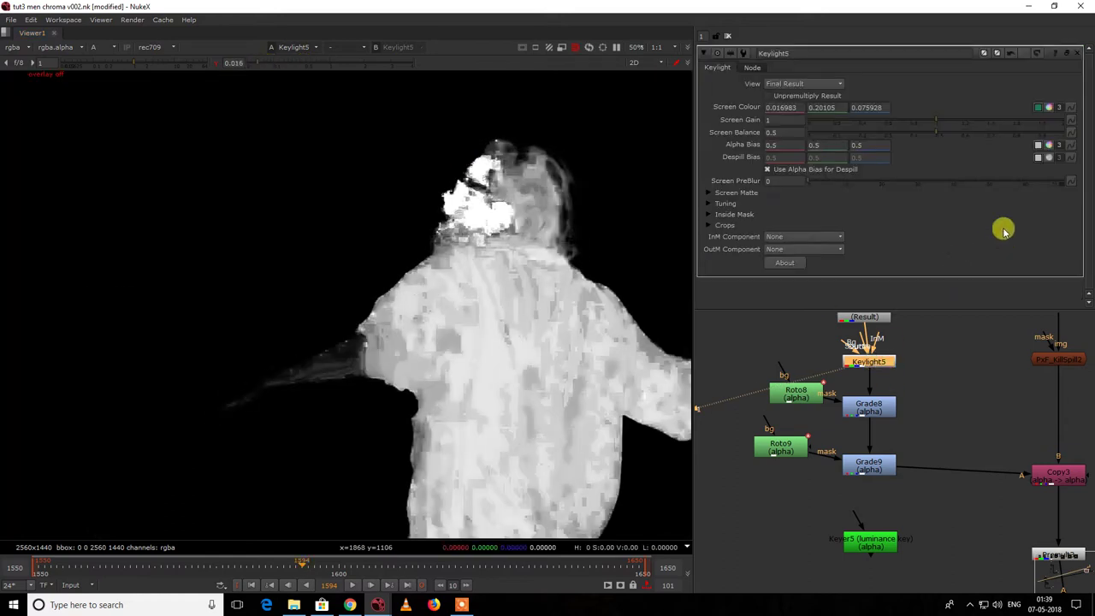
click(717, 194)
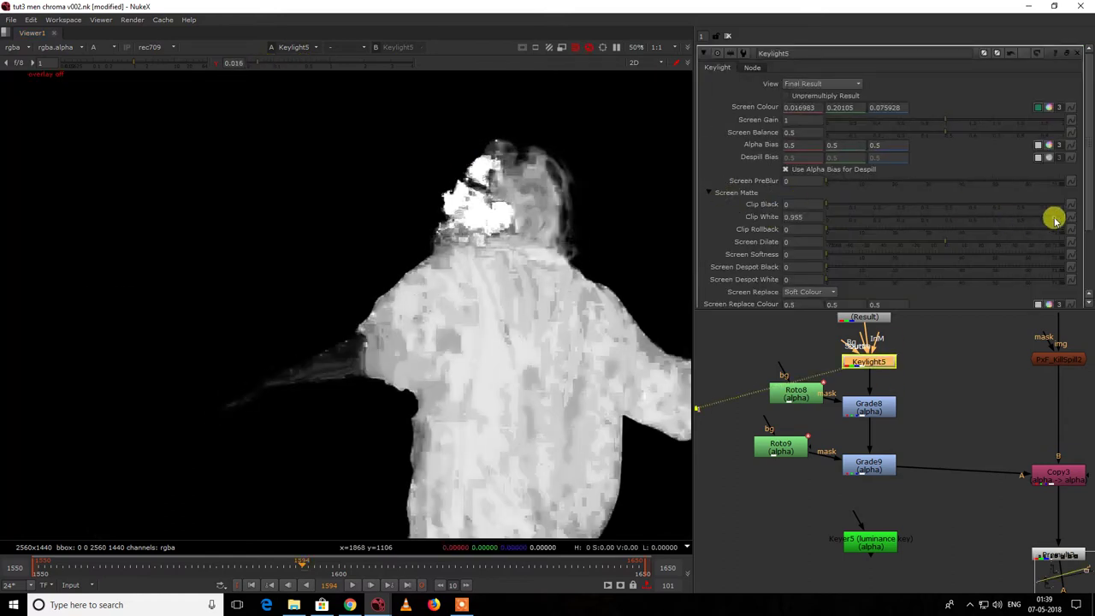
click(1055, 218)
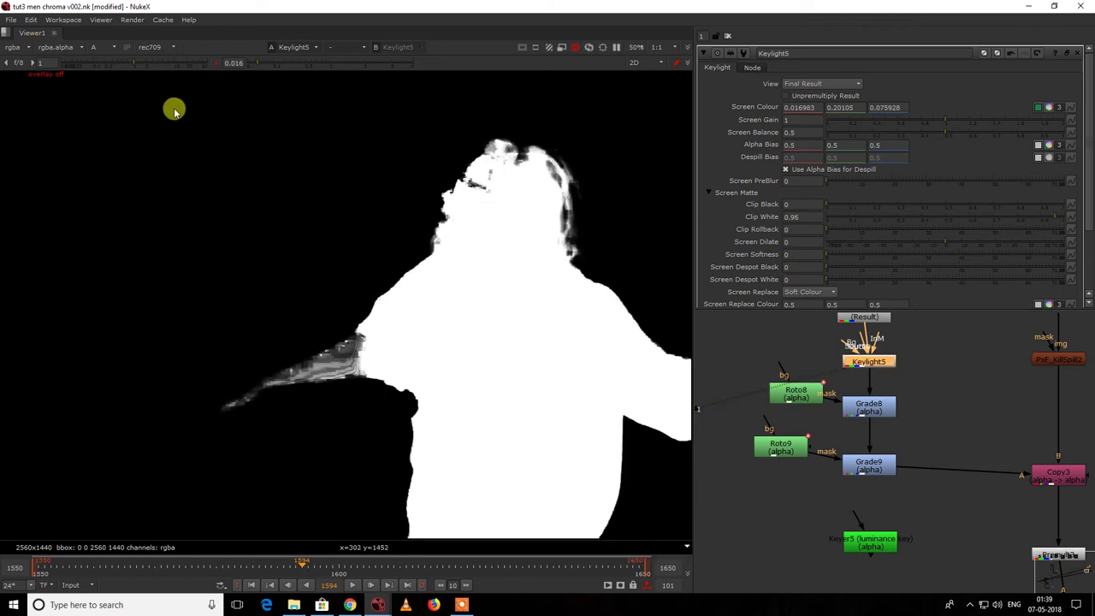
Step: Return to the Merge node's colour output and examine the motion-blurred arm and body edges over grey
key(a)
scroll(875, 420, down, 3)
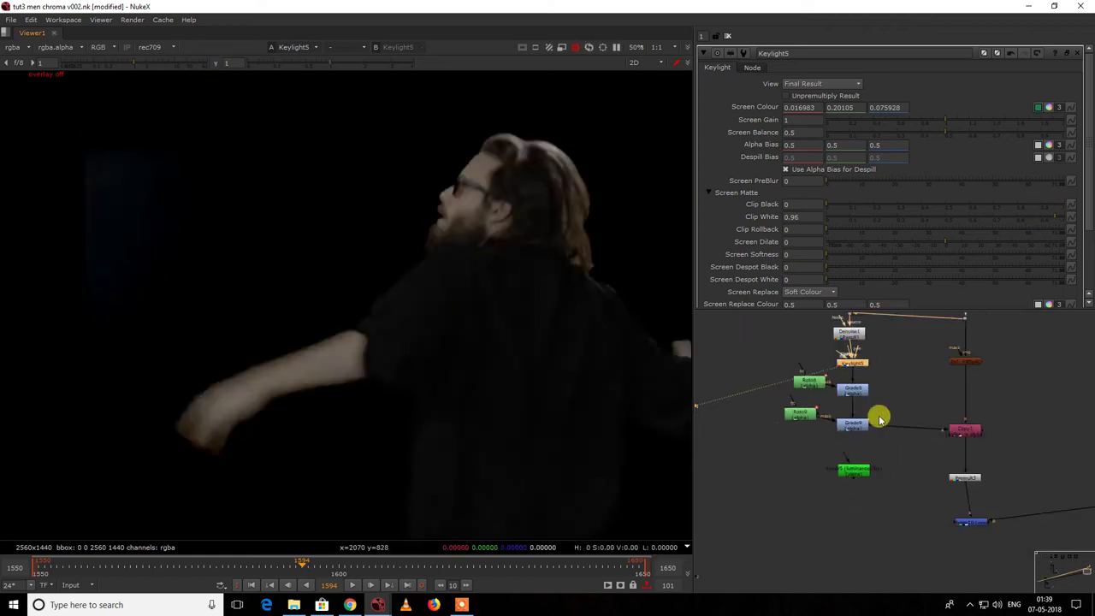
key(1)
key(minus)
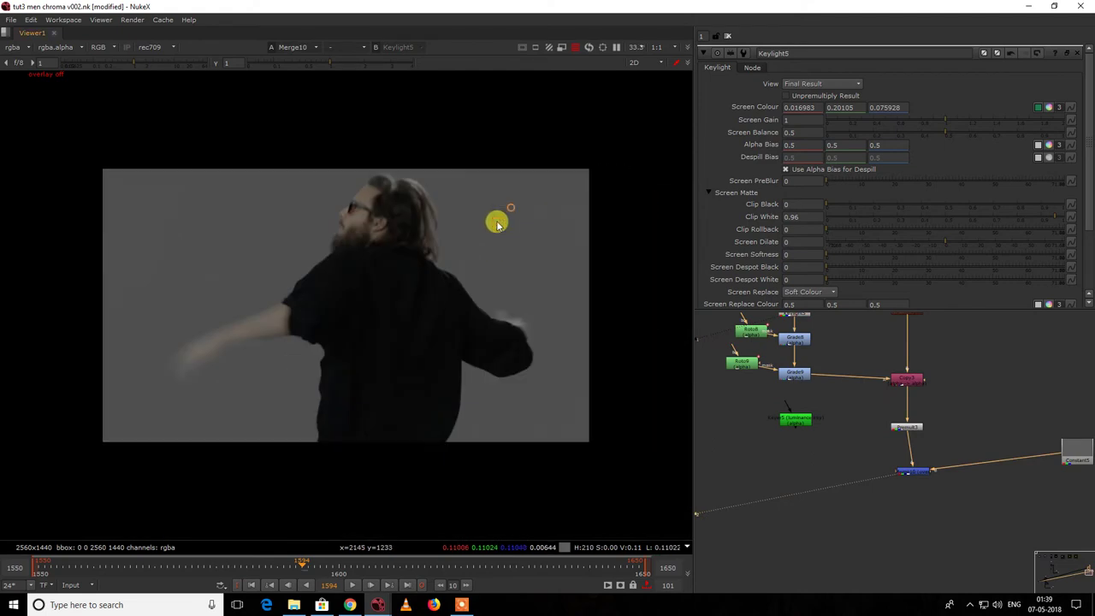
scroll(432, 278, up, 3)
scroll(360, 308, down, 2)
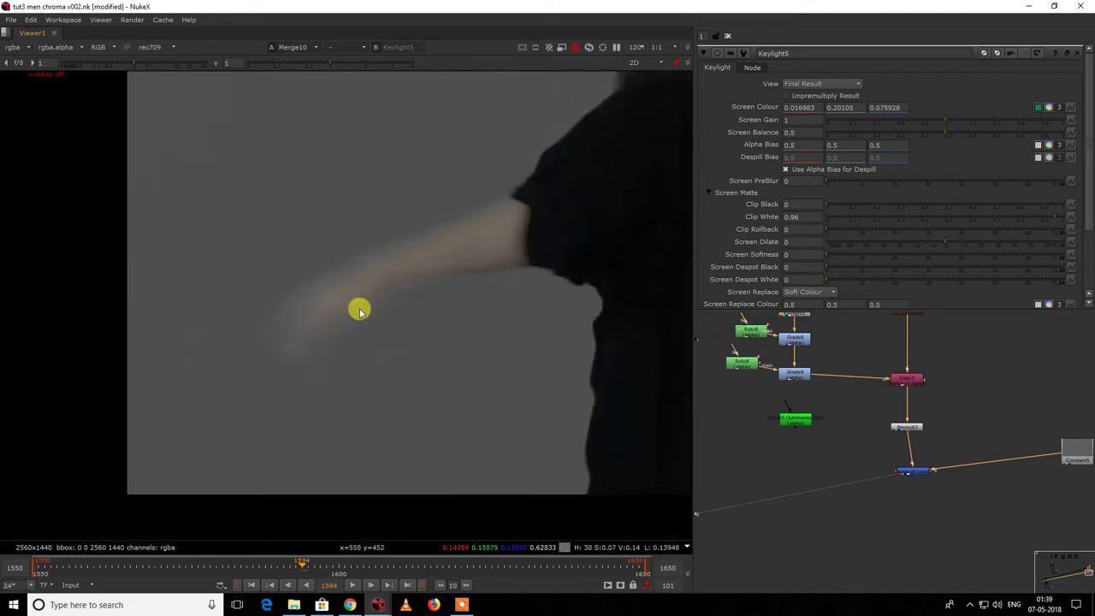
scroll(368, 302, up, 5)
scroll(325, 329, down, 5)
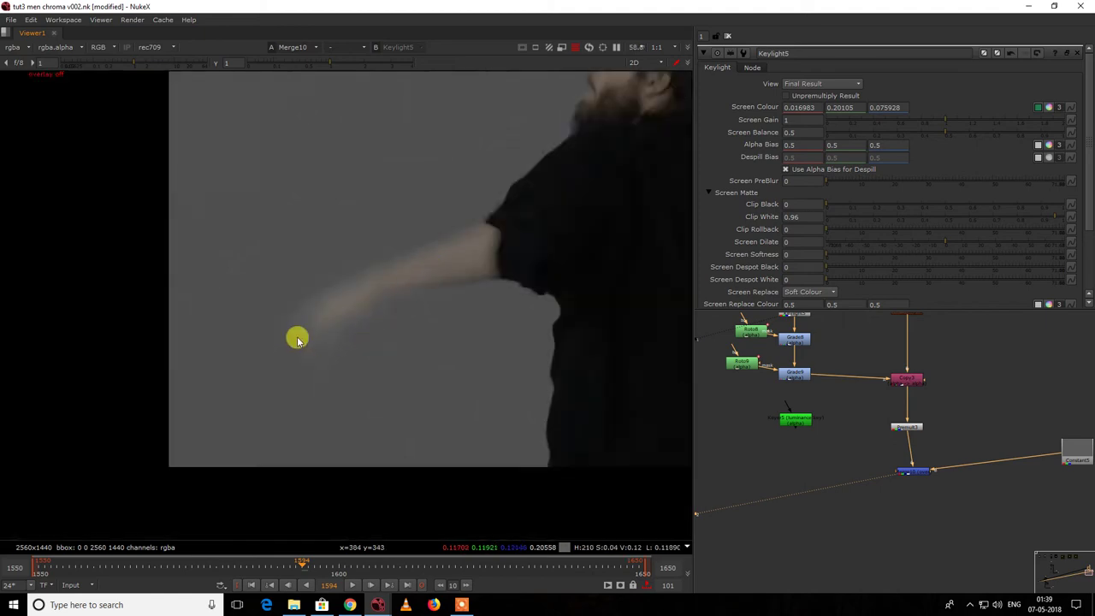
scroll(462, 329, up, 3)
middle_drag(429, 334, 315, 325)
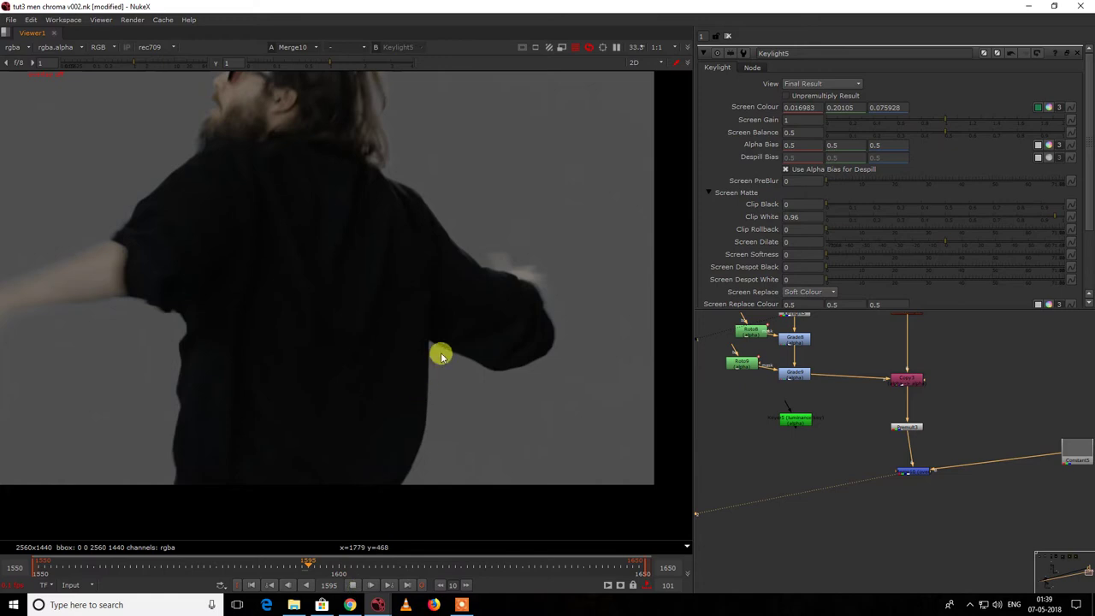
Step: Fit the composite in the viewer, review the frames following 1594, and return to frame 1594
key(f)
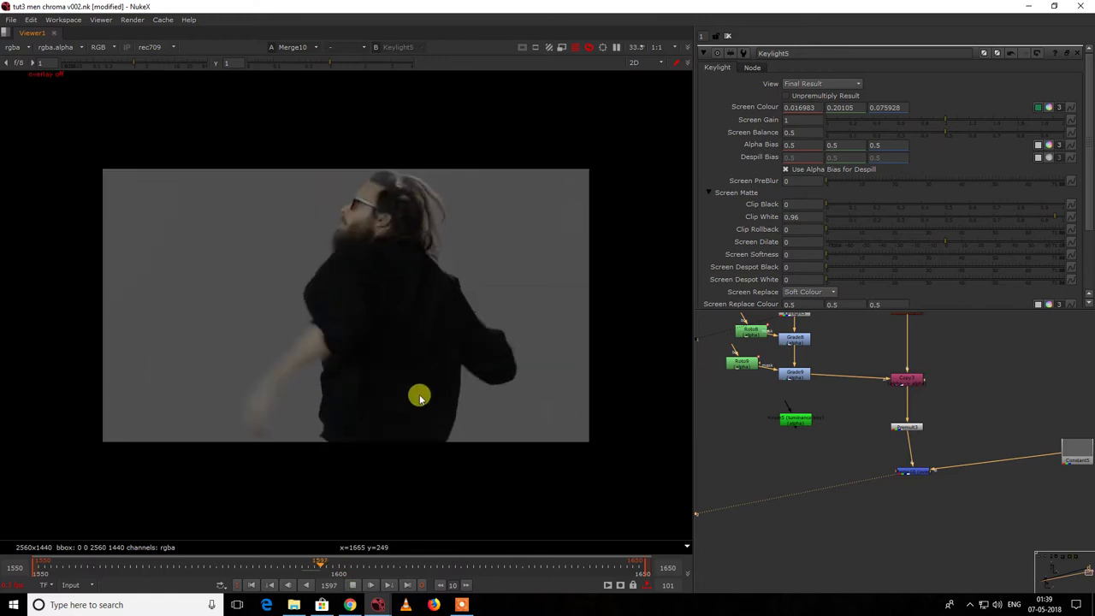
key(Right)
key(Right)
key(Right)
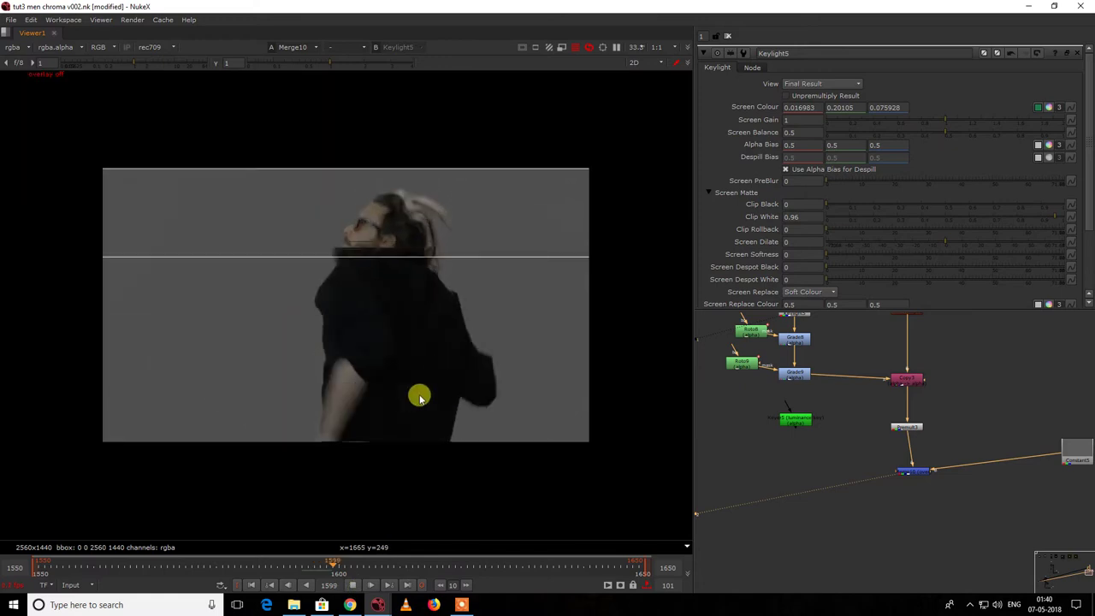
click(304, 566)
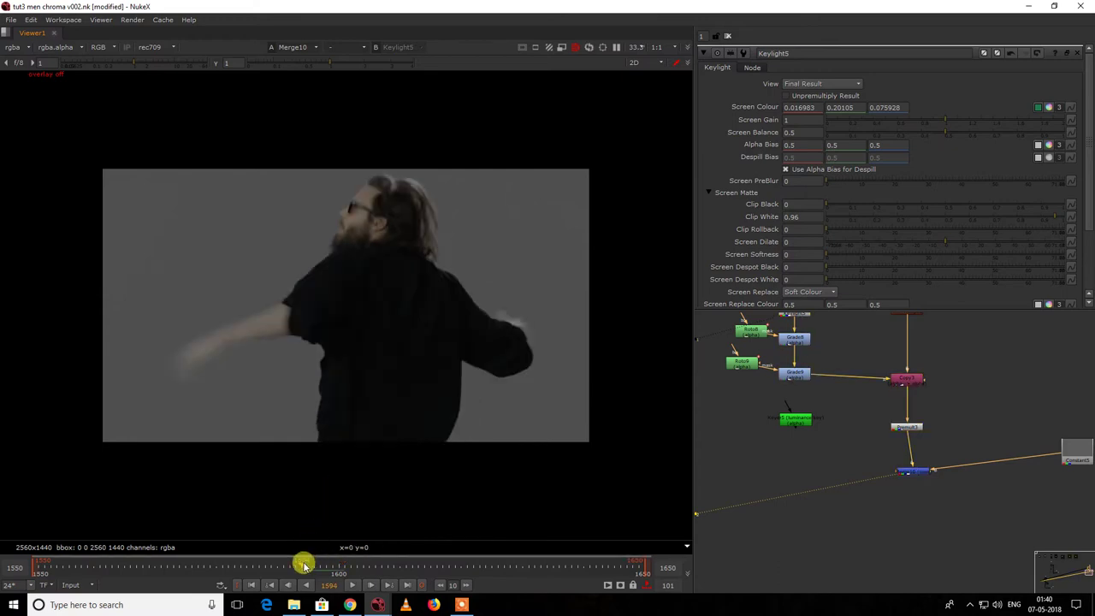
Step: Darken the Constant background's color to about 0.027 and enlarge the viewer to review the composite
middle_drag(982, 434, 818, 409)
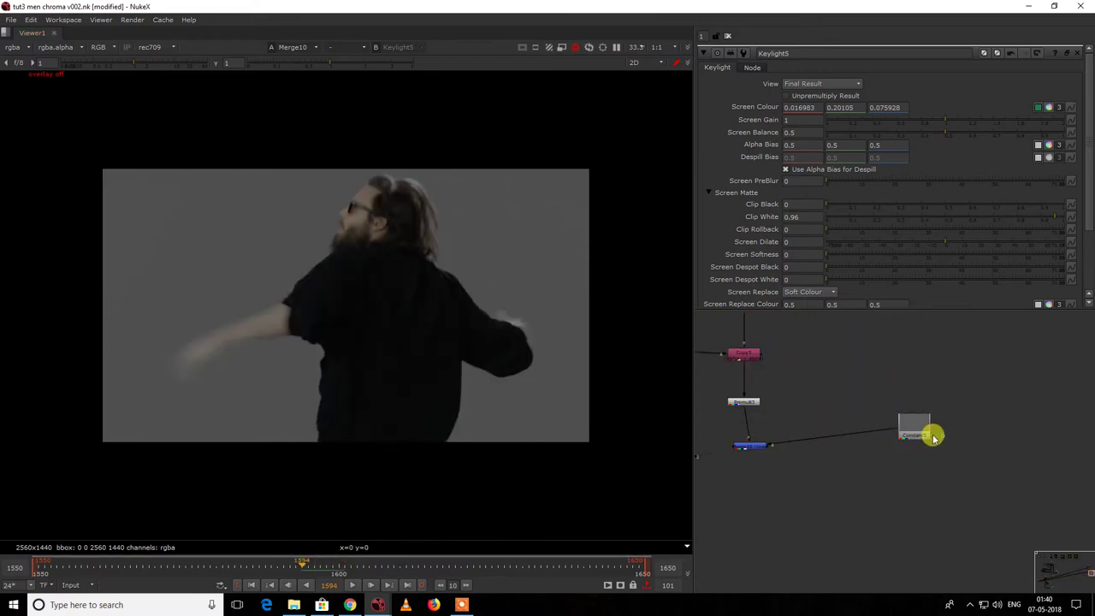
double_click(915, 430)
drag(832, 104, 835, 97)
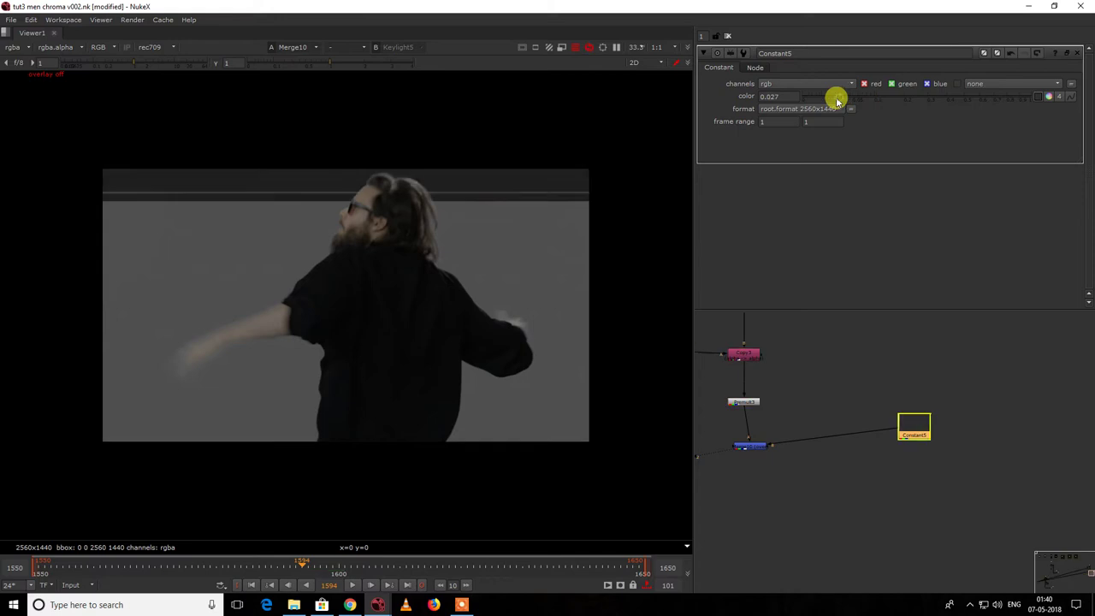
key(space)
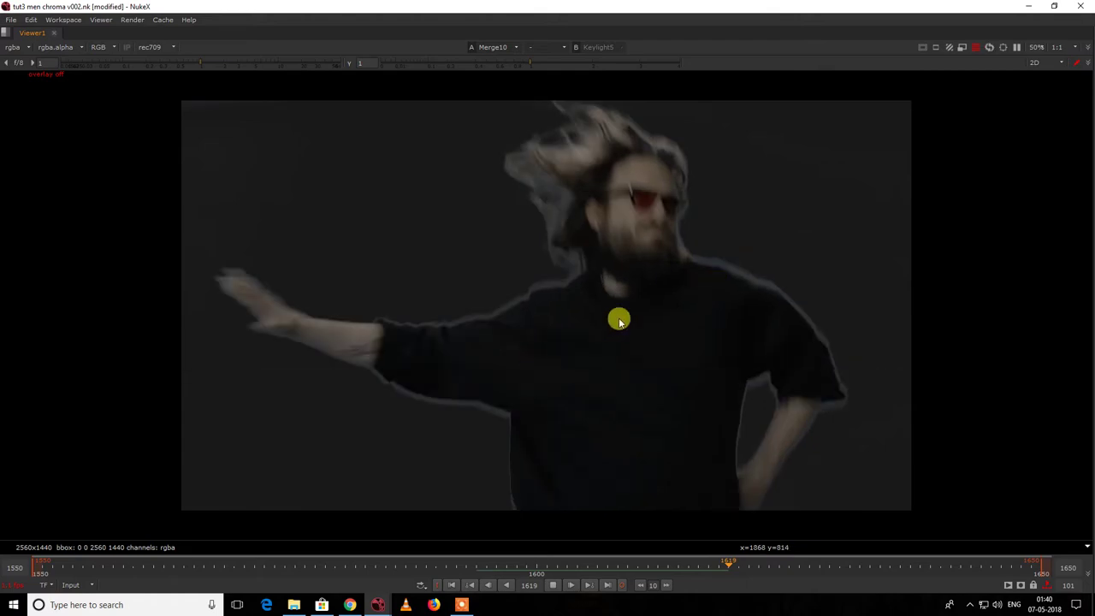
Step: Switch to Chrome and check the YouTube upload pages for the hair details and despill videos
click(350, 605)
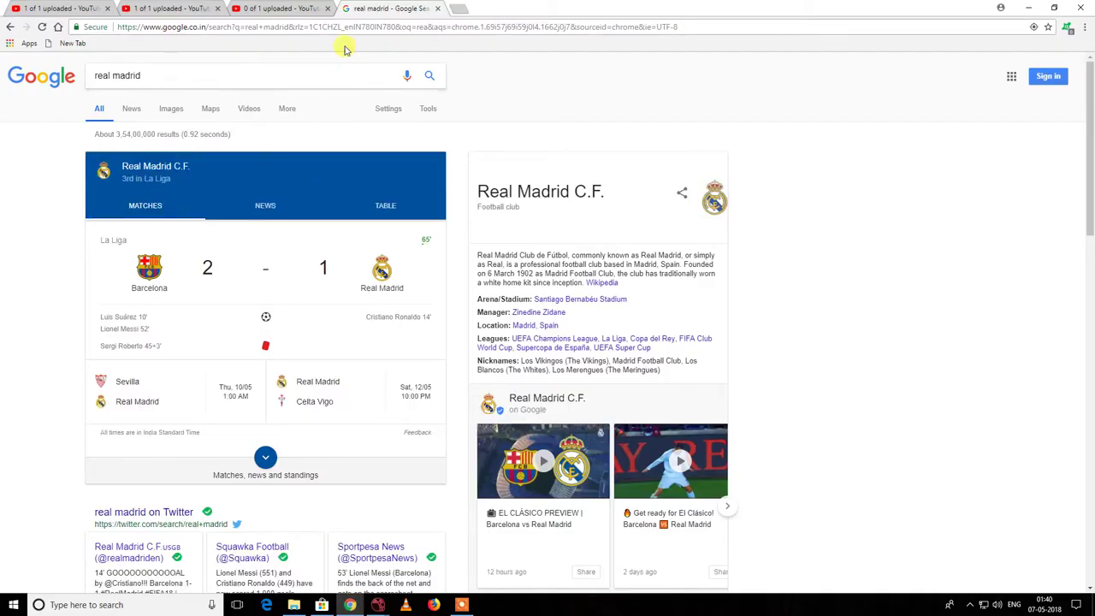
click(273, 7)
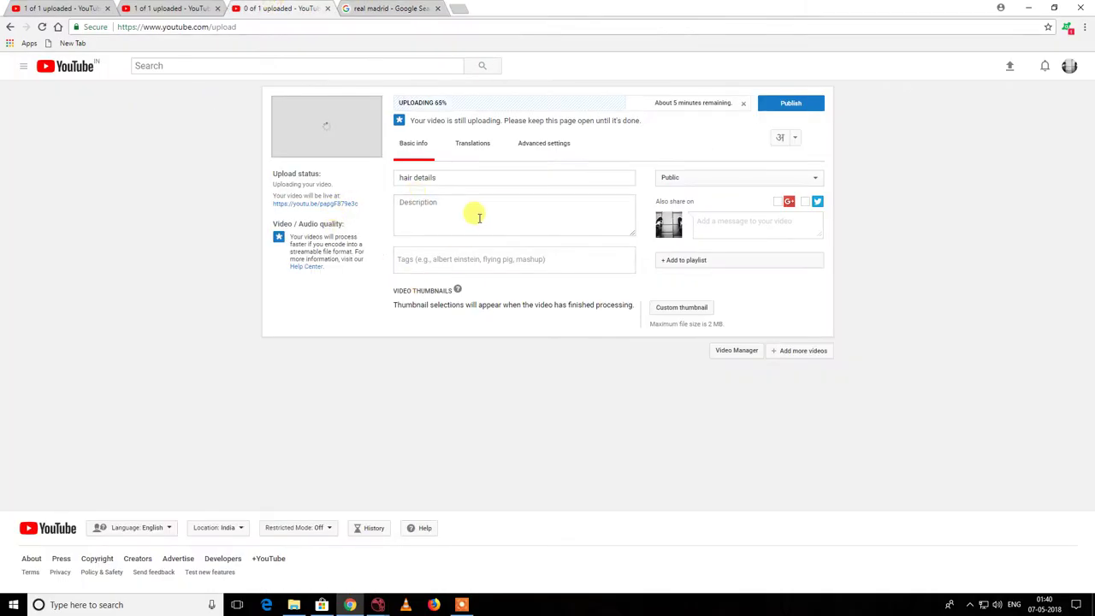
click(166, 6)
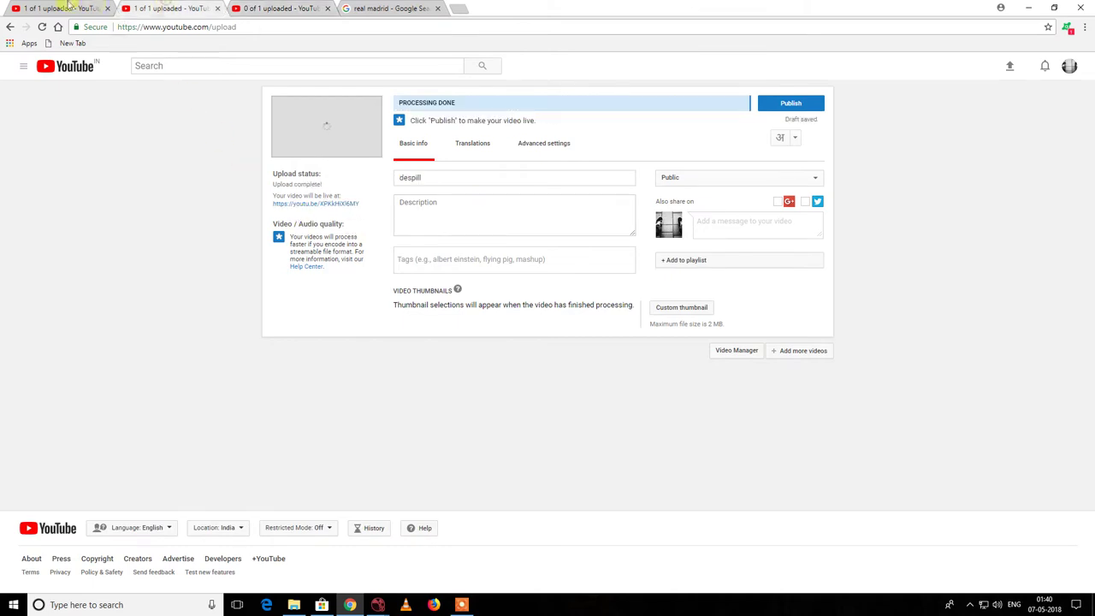
Step: Check the remaining Chrome tabs, including the Real Madrid search results, and switch back to Nuke
click(68, 7)
click(416, 6)
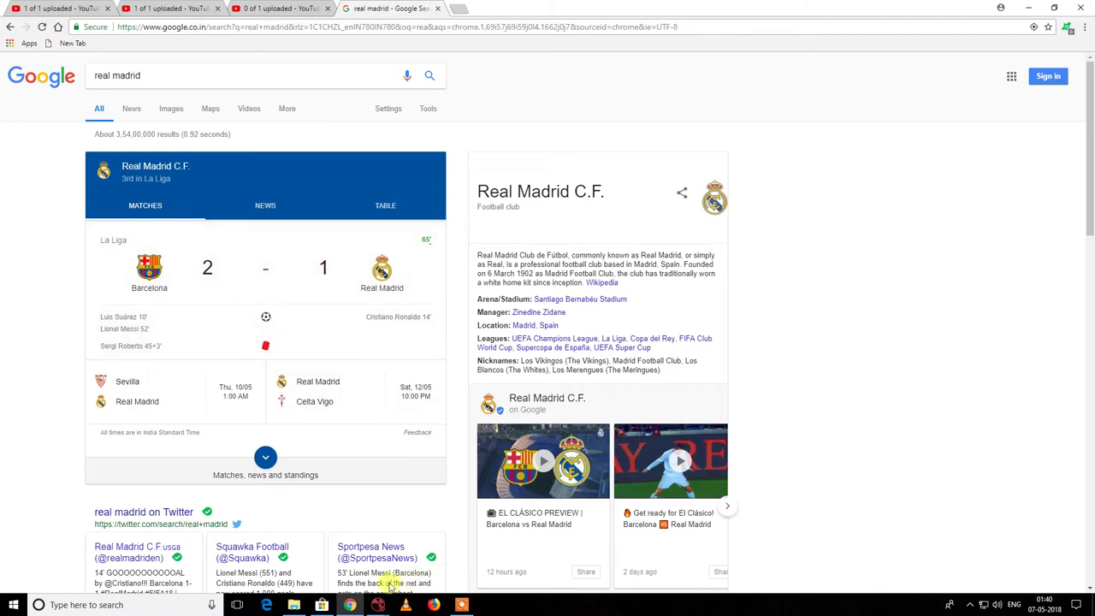
click(428, 561)
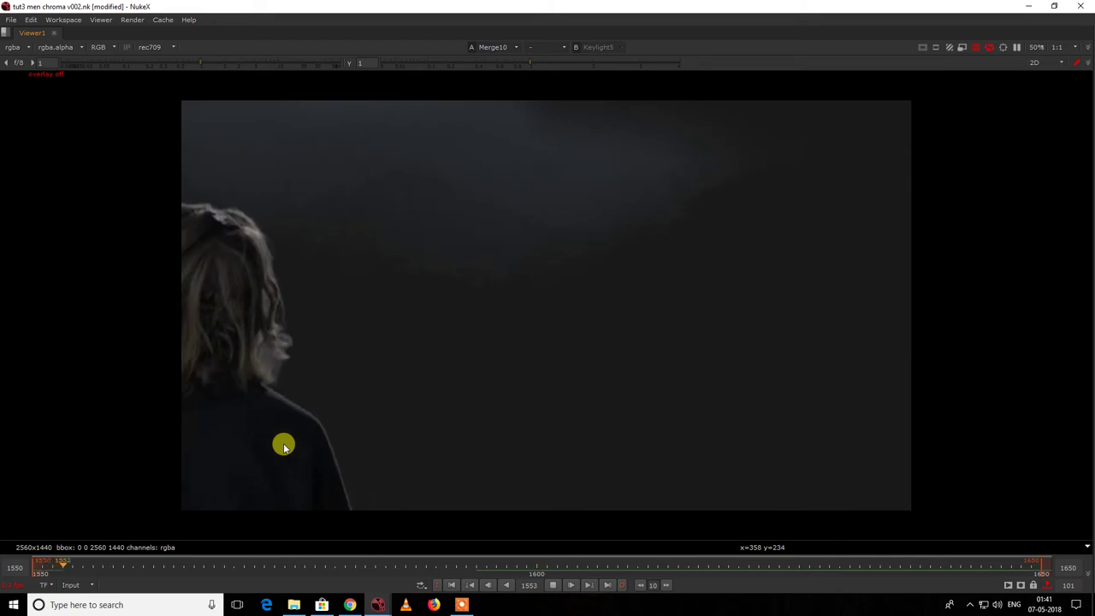
Step: Stop the composite's playback and limit the viewer's playback range to frames 1595–1650
ctrl+shift+drag(712, 214, 438, 74)
drag(702, 349, 398, 72)
drag(604, 282, 301, 124)
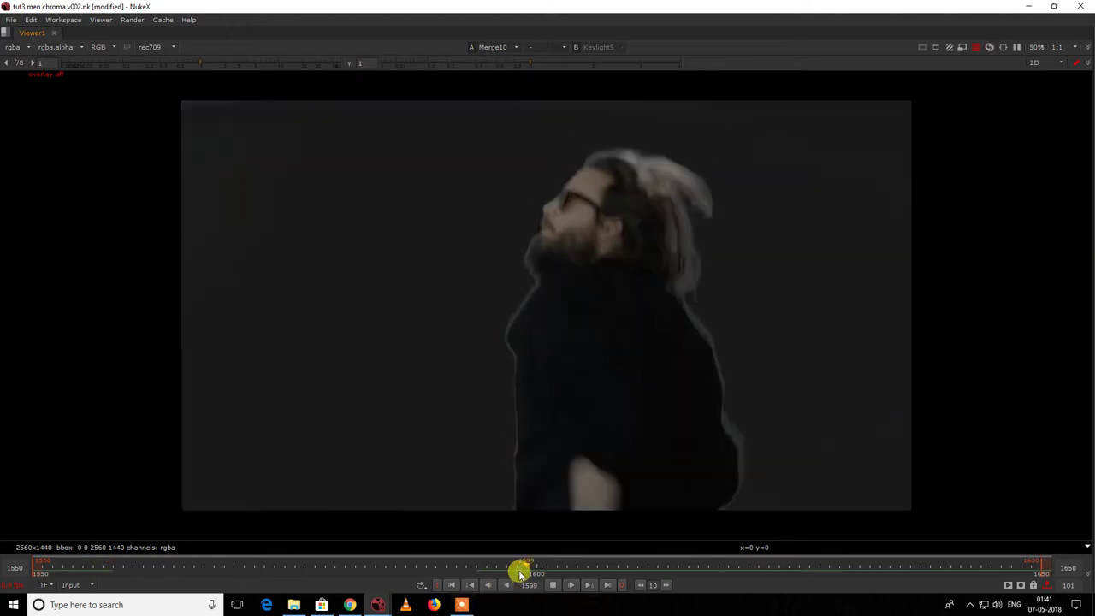
click(553, 584)
mouse_move(560, 567)
mouse_down()
mouse_move(819, 579)
mouse_move(711, 584)
mouse_move(553, 565)
mouse_up()
ctrl+click(482, 564)
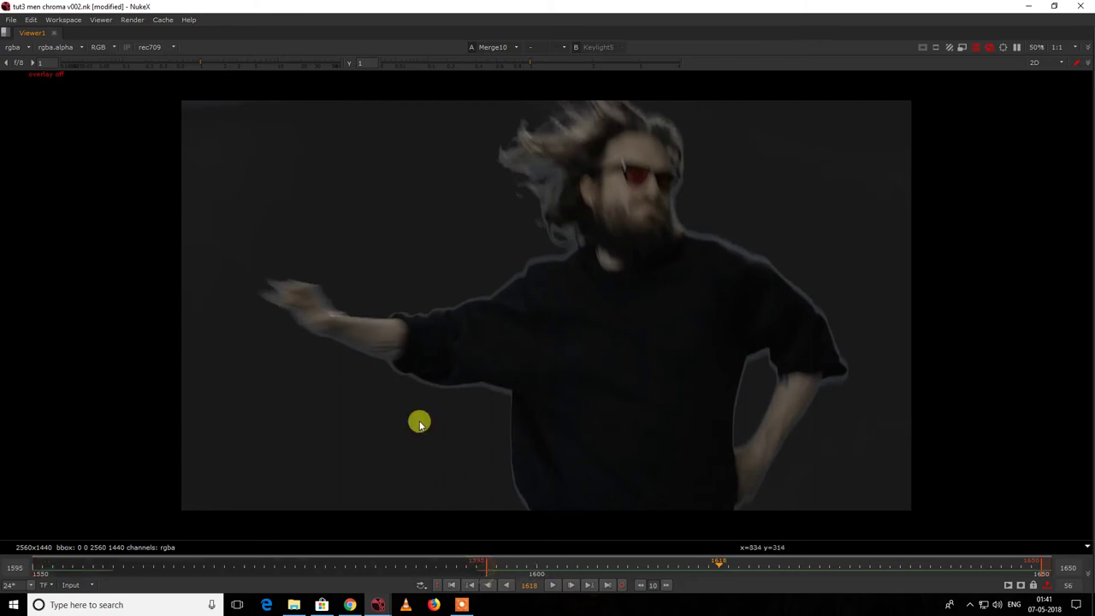
Step: Play the composite over frames 1595–1650, examine the moving arm and body edges, and stop on frame 1630
key(l)
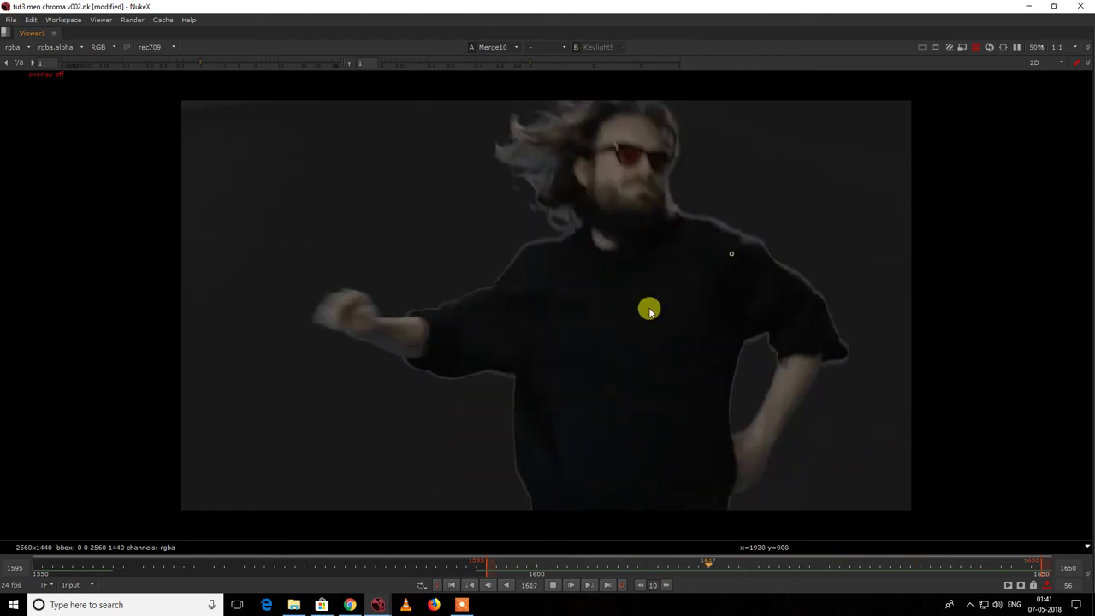
key(k)
drag(819, 323, 320, 487)
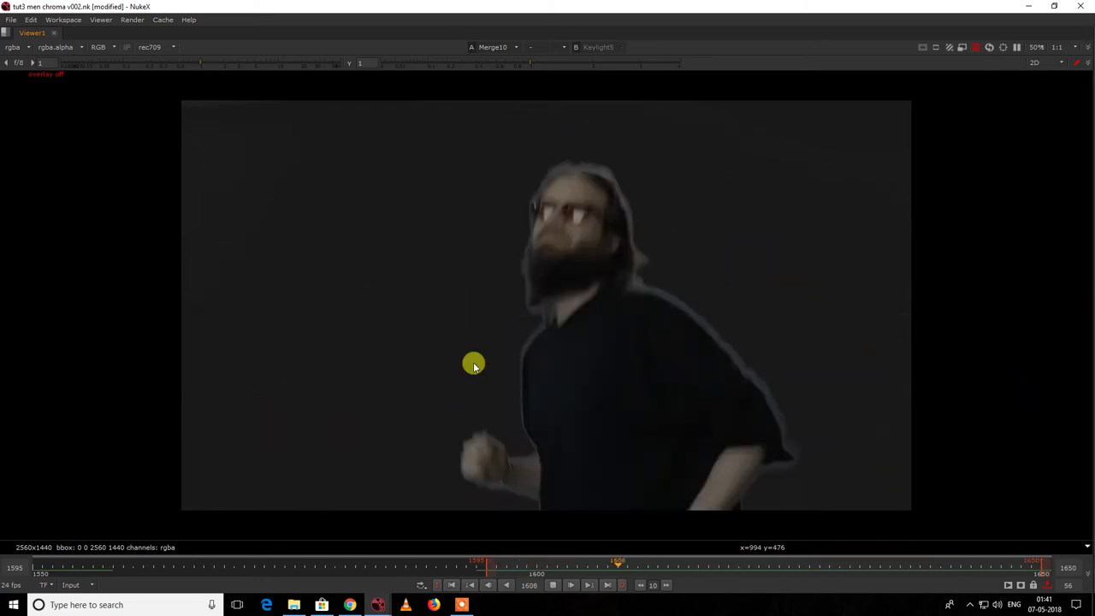
key(k)
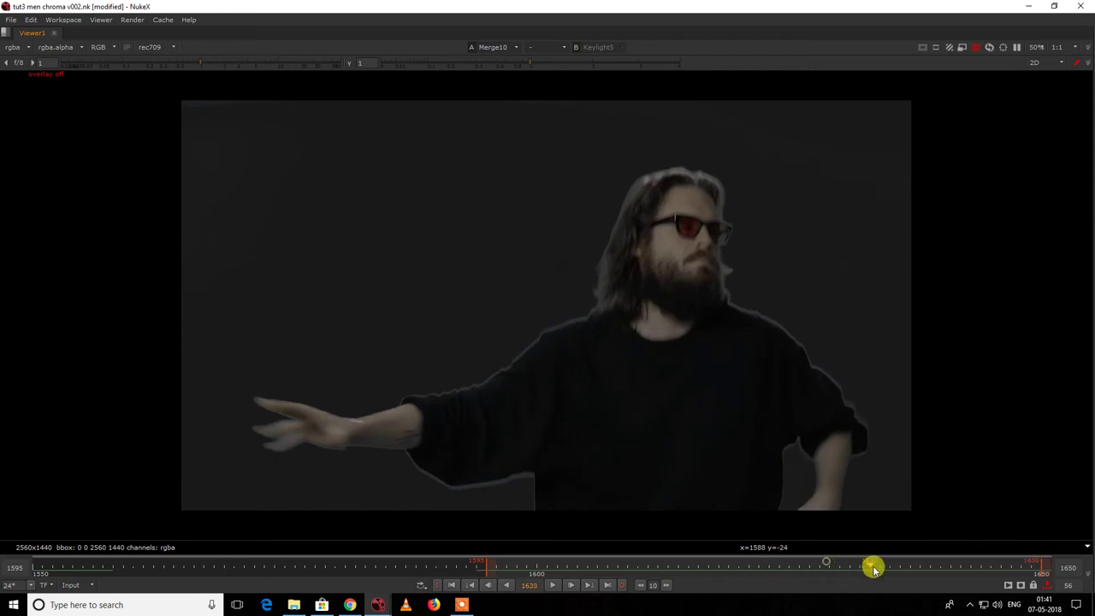
drag(872, 569, 907, 572)
drag(788, 571, 840, 587)
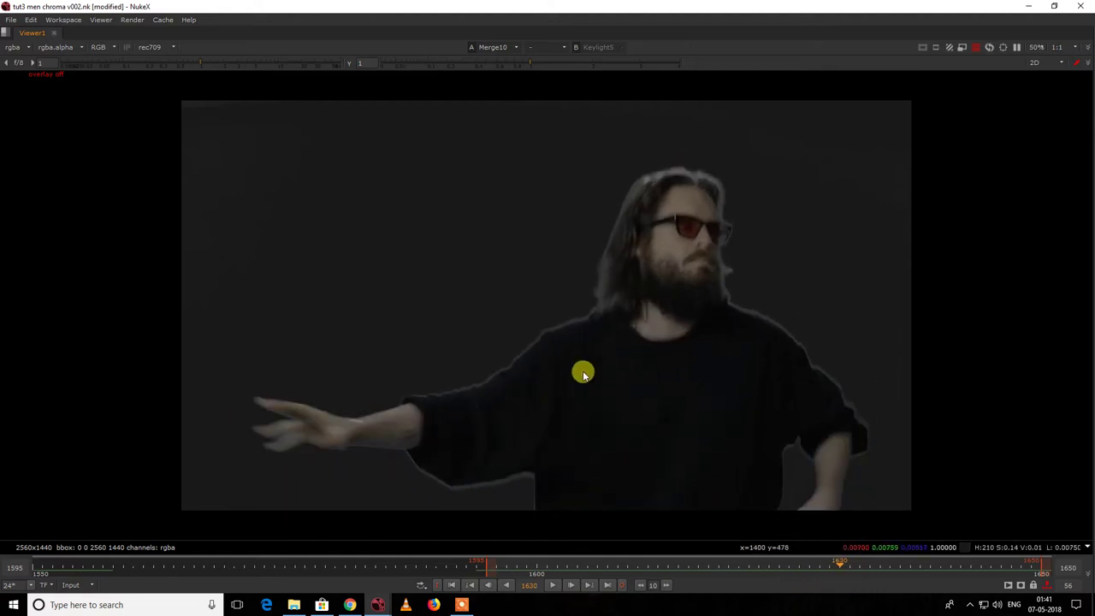
Step: Delete the two old node trees beneath the labelled backdrops in the node graph
key(space)
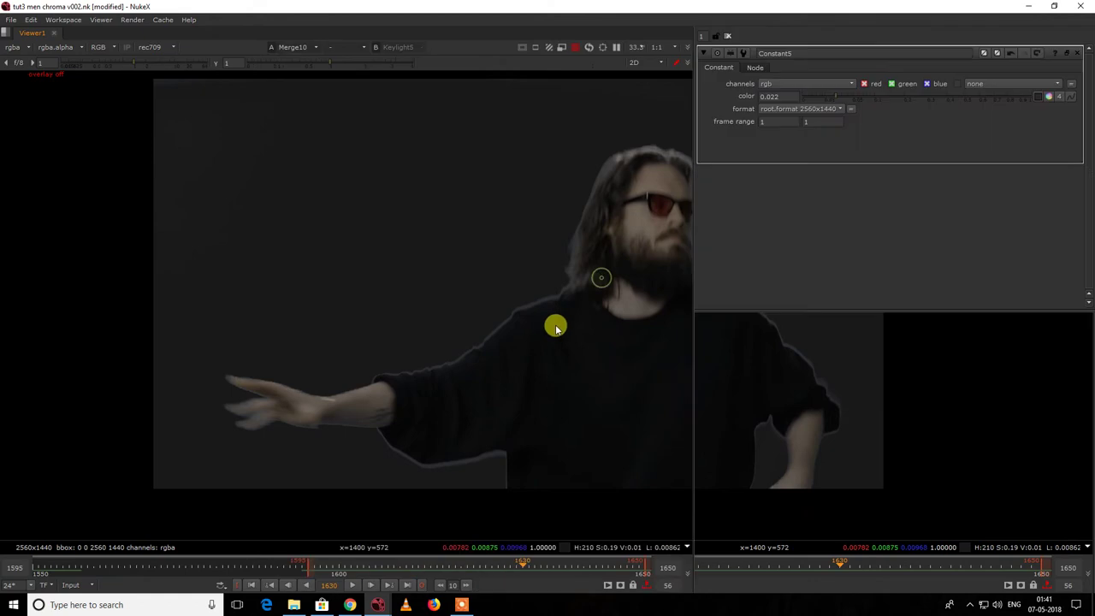
key(space)
scroll(812, 367, down, 3)
scroll(821, 334, up, 4)
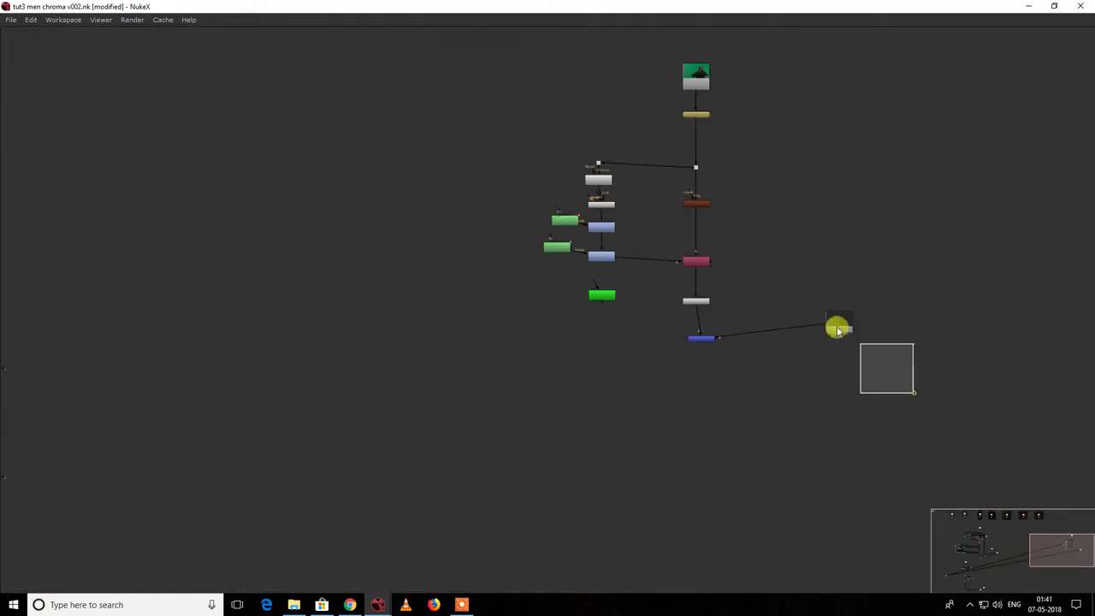
scroll(675, 327, down, 4)
scroll(569, 320, up, 3)
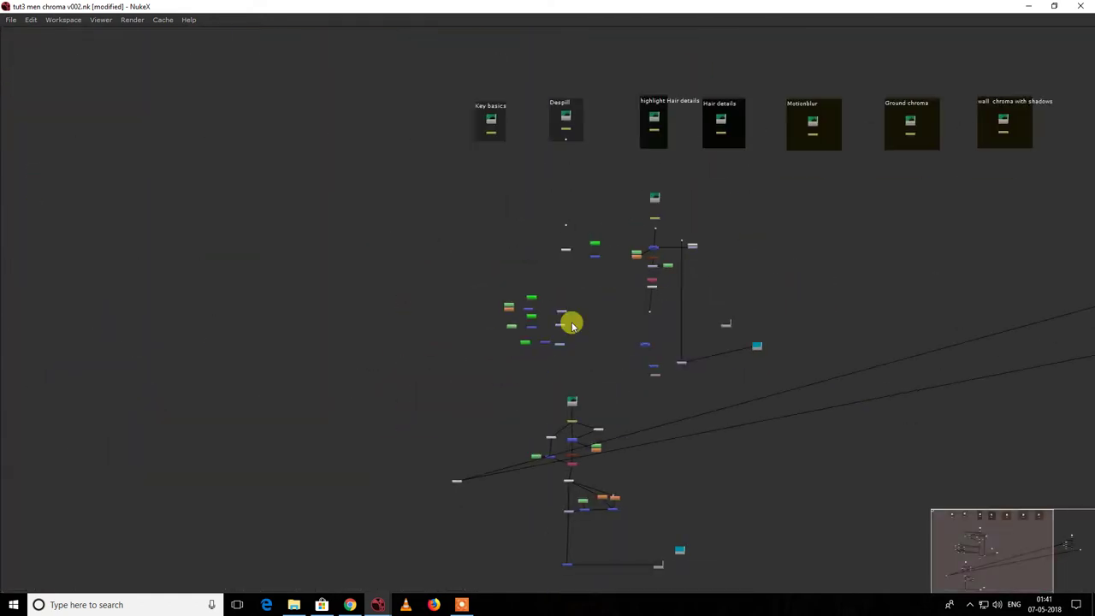
drag(643, 352, 714, 406)
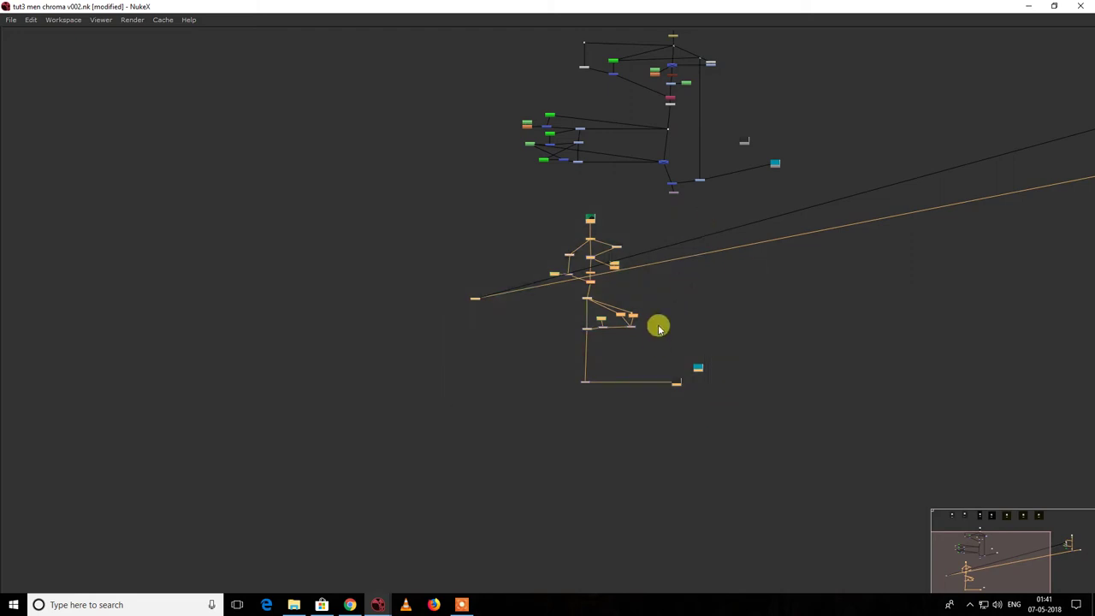
scroll(659, 328, down, 3)
drag(405, 190, 720, 369)
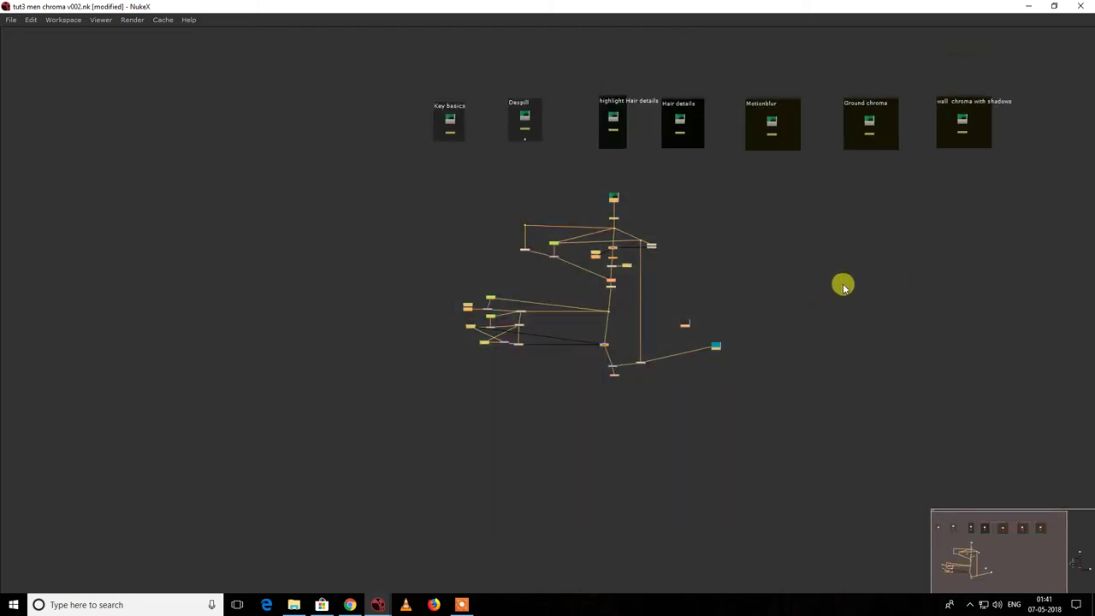
key(Delete)
Step: Restore the split layout, move the Merge with its Constant lower in the motion blur tree, and set the Premult closer beneath the Copy
scroll(841, 290, down, 1)
middle_drag(1058, 281, 556, 211)
scroll(587, 222, up, 6)
drag(588, 376, 703, 463)
key(space)
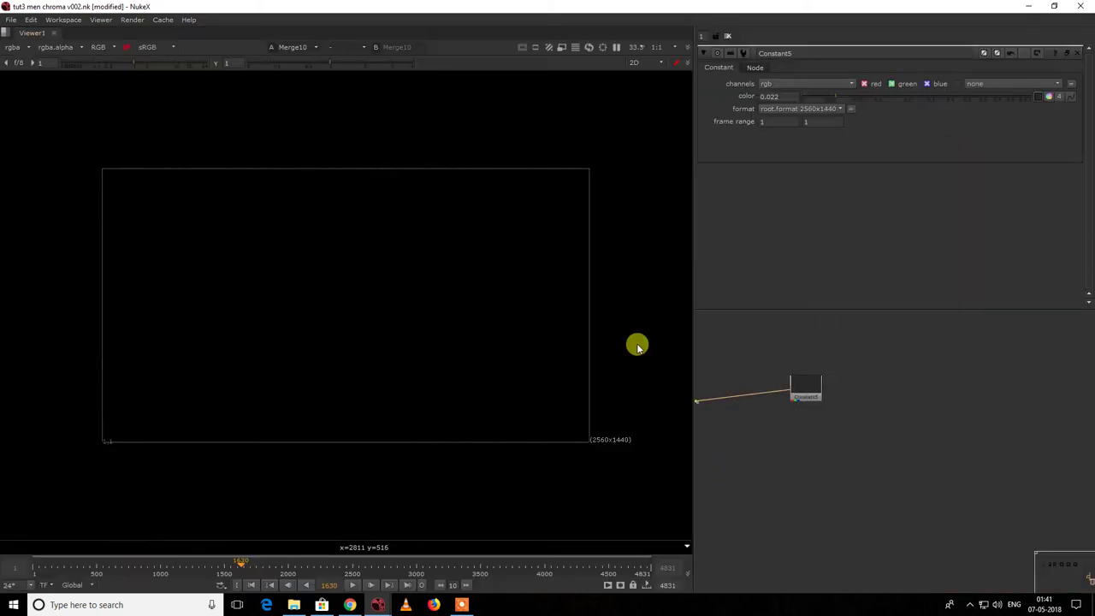
scroll(795, 388, down, 4)
middle_drag(763, 389, 917, 439)
drag(1024, 493, 872, 414)
scroll(893, 436, up, 4)
drag(901, 451, 902, 531)
click(942, 483)
drag(896, 488, 901, 418)
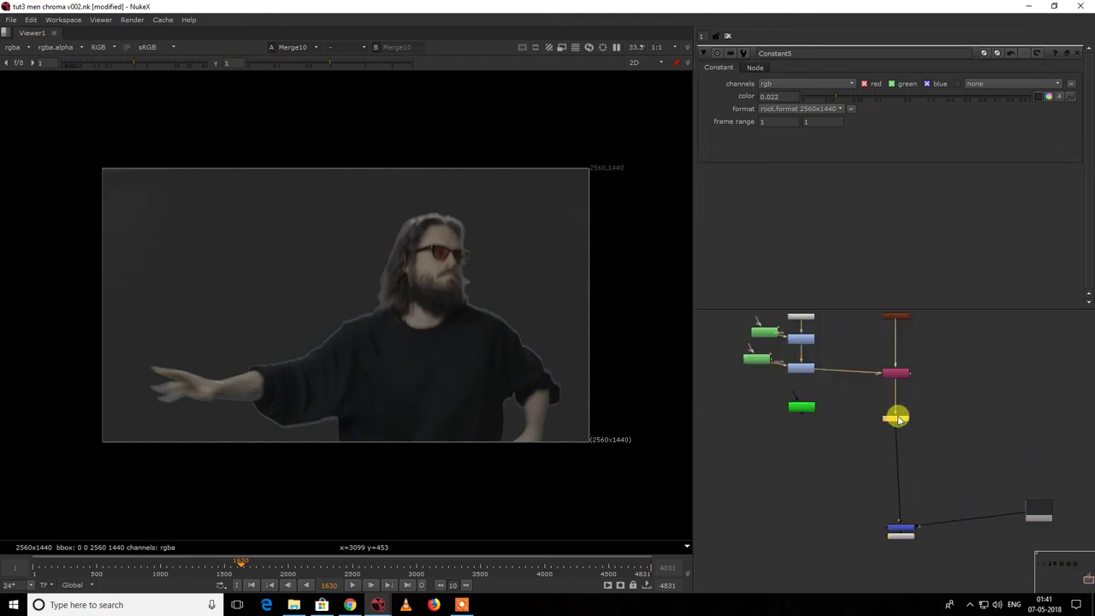
Step: Select the Merge and Constant together and move them further down to leave more room under the Premult
scroll(898, 410, down, 2)
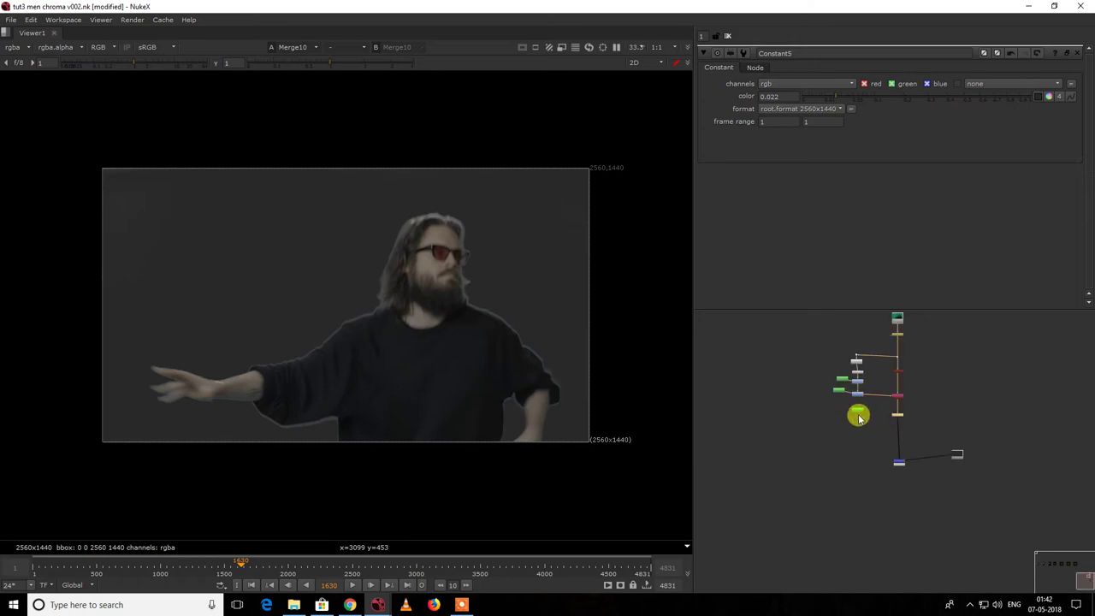
scroll(873, 469, up, 6)
scroll(861, 416, down, 3)
middle_drag(898, 409, 830, 499)
scroll(924, 518, down, 2)
middle_drag(920, 519, 921, 479)
drag(995, 432, 804, 520)
drag(897, 459, 884, 520)
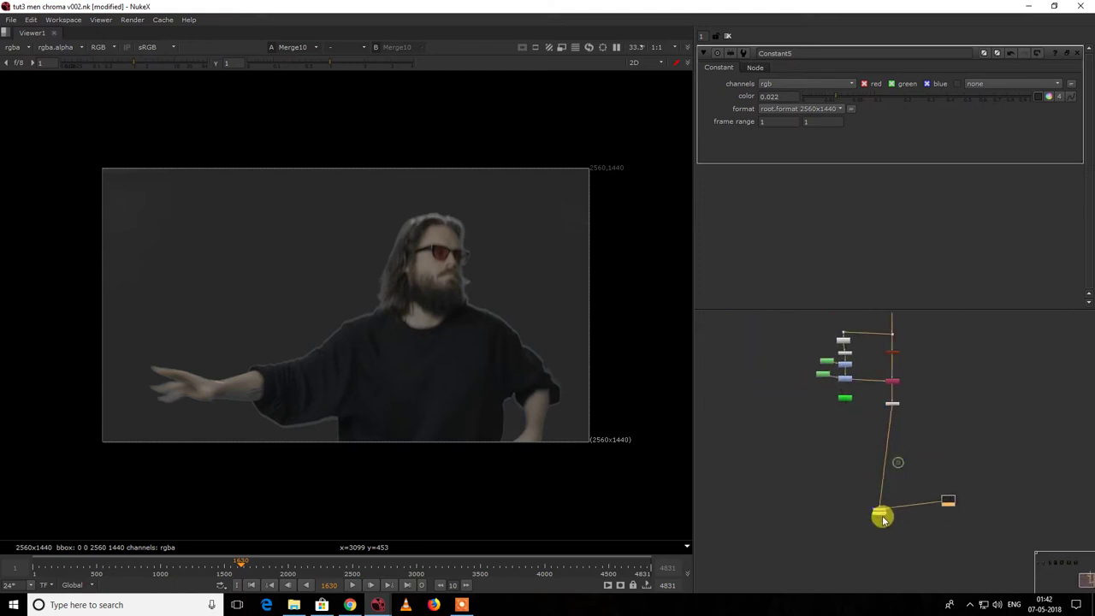
Step: Remove the unconnected bright green node and branch a second PxF_KillSpill off the plate's dot, viewing its output
scroll(850, 393, up, 4)
click(846, 407)
middle_drag(896, 443, 842, 537)
drag(929, 367, 853, 423)
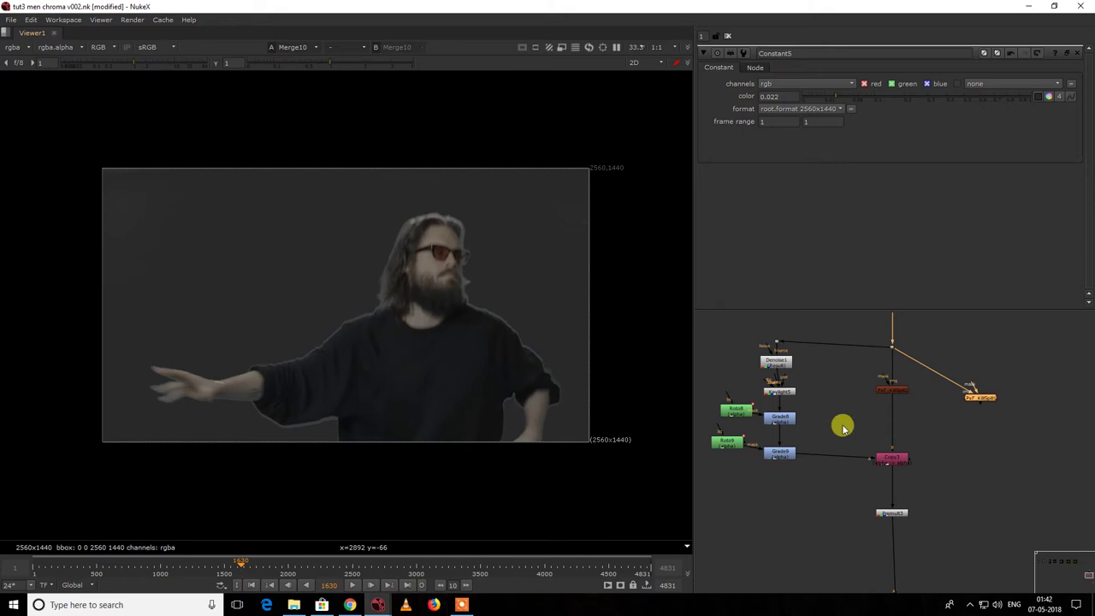
double_click(986, 397)
key(1)
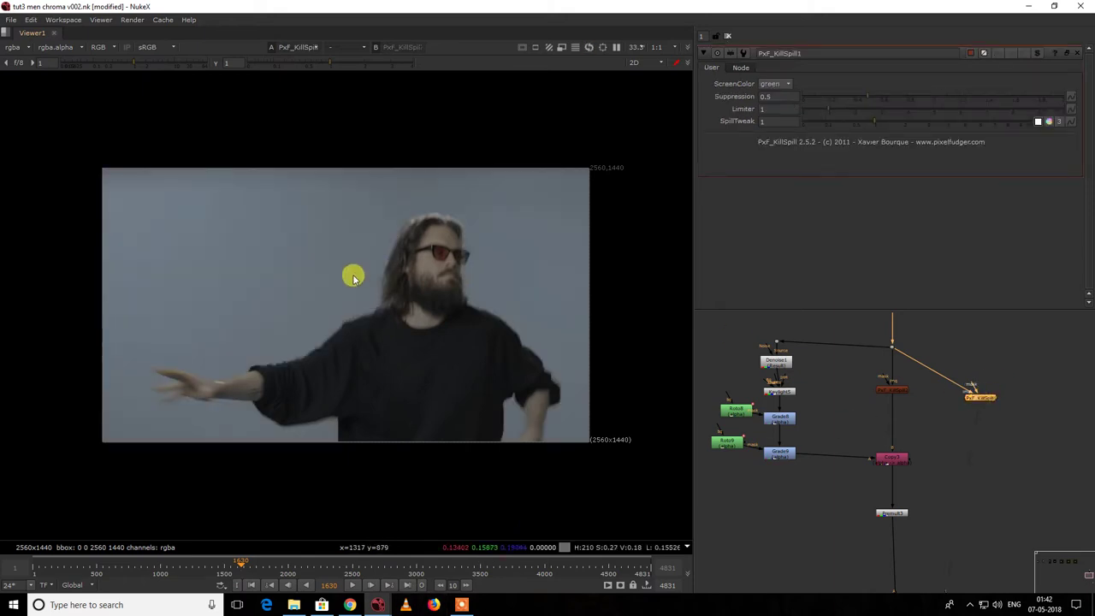
Step: Split the second KillSpill's SpillTweak into channels and set its red value to 1.02 while checking the hand
click(1053, 118)
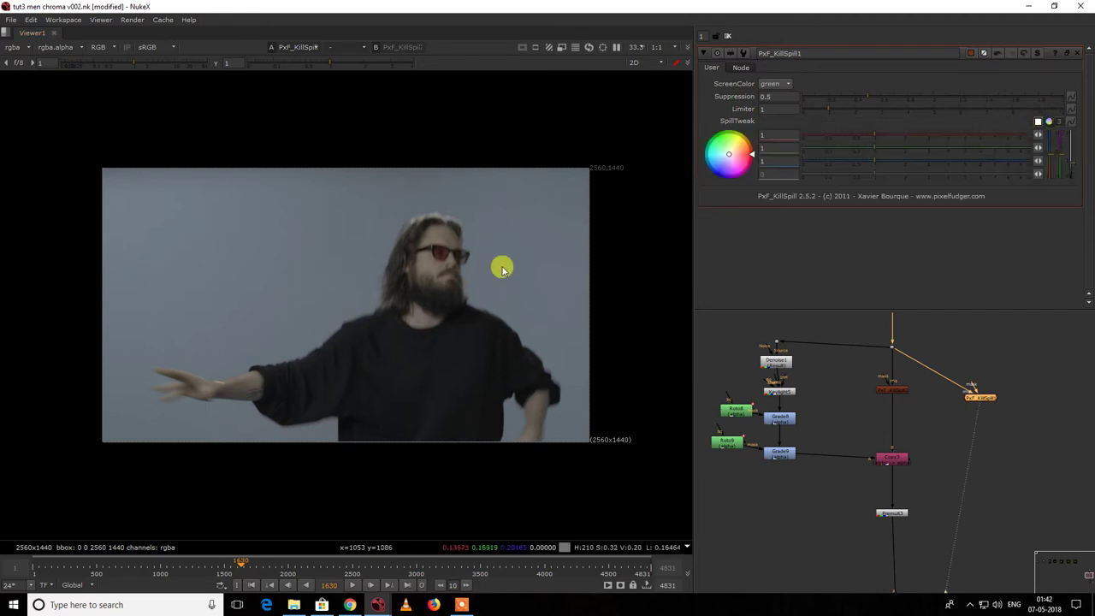
middle_drag(162, 274, 295, 161)
scroll(366, 262, up, 4)
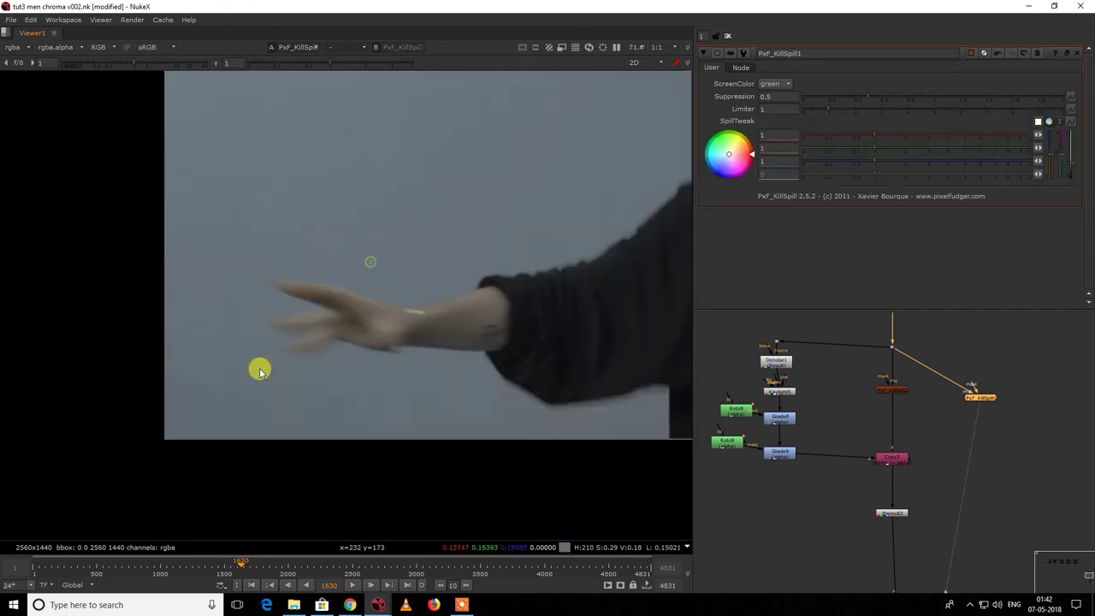
drag(857, 137, 882, 144)
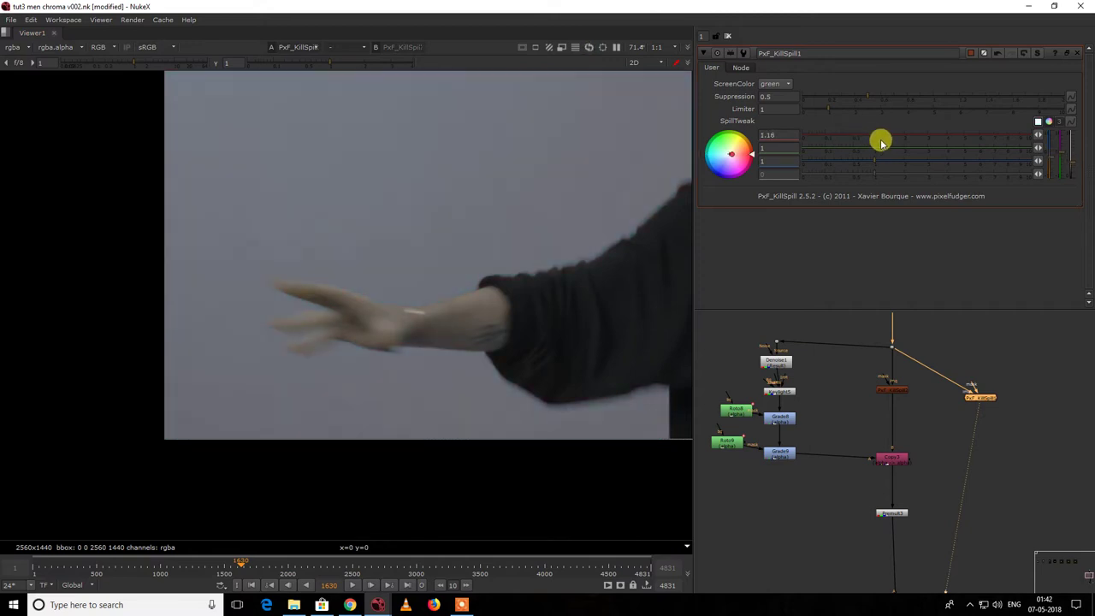
Step: Insert a Keymix between the main KillSpill and the Copy, and connect the second KillSpill to it
click(912, 443)
key(Tab)
text(k)
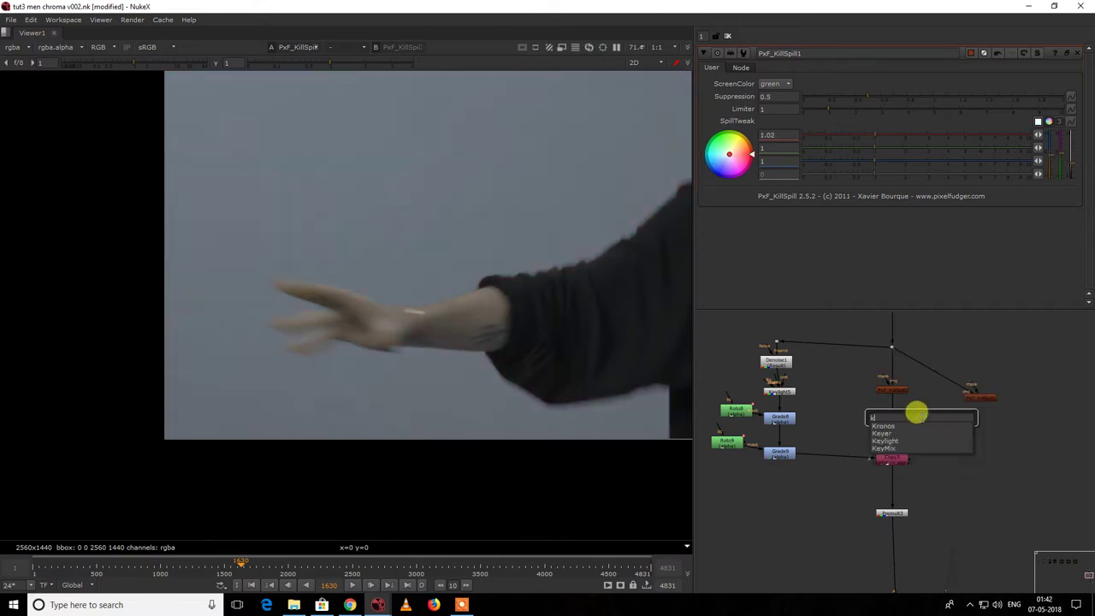
text(ey)
click(899, 442)
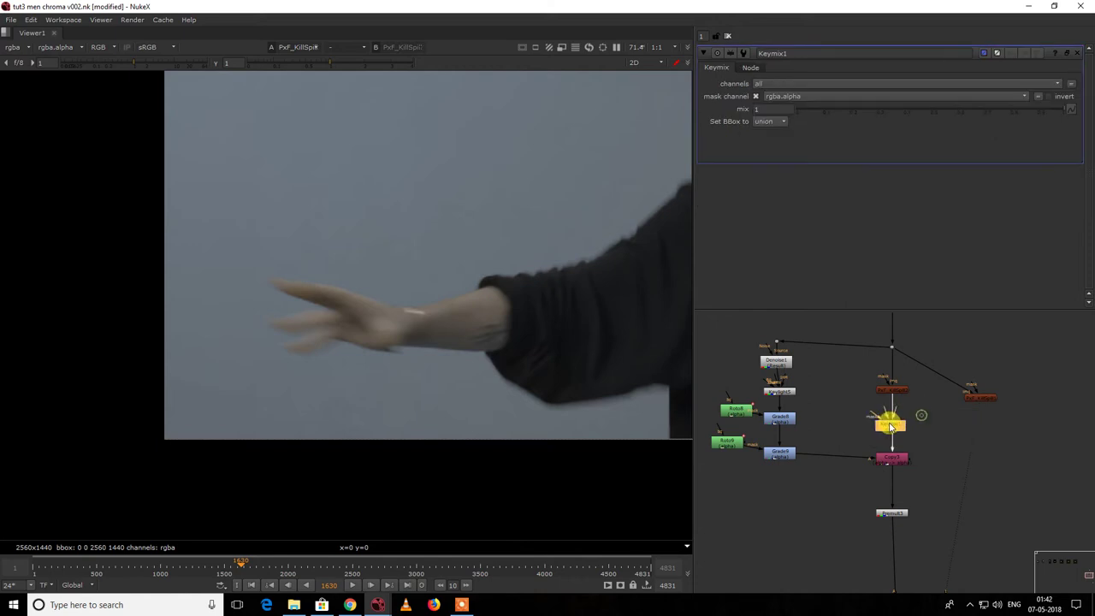
drag(976, 400, 980, 398)
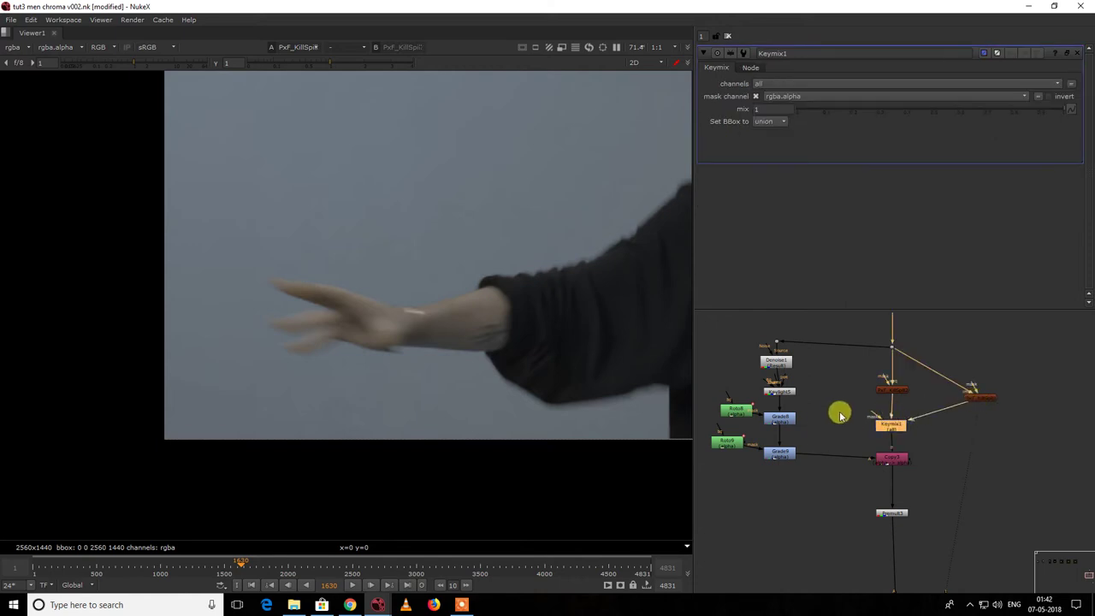
Step: Add a Roto node as the Keymix mask and draw a closed Bezier shape around the blurred hand
click(842, 413)
key(o)
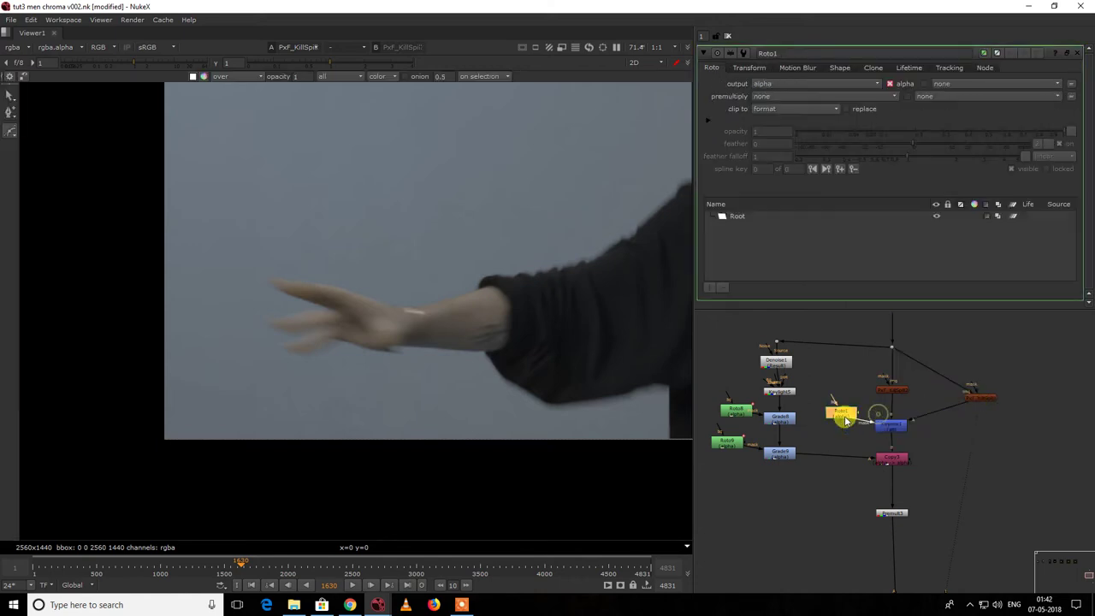
click(254, 251)
drag(332, 257, 354, 259)
drag(468, 356, 449, 382)
drag(417, 393, 340, 402)
click(232, 379)
drag(202, 318, 202, 310)
drag(212, 292, 228, 277)
click(254, 252)
Step: Extend a wide feather outward from all points of the hand shape and shift the shape slightly over the hand
drag(154, 212, 584, 502)
key(z)
drag(410, 258, 426, 192)
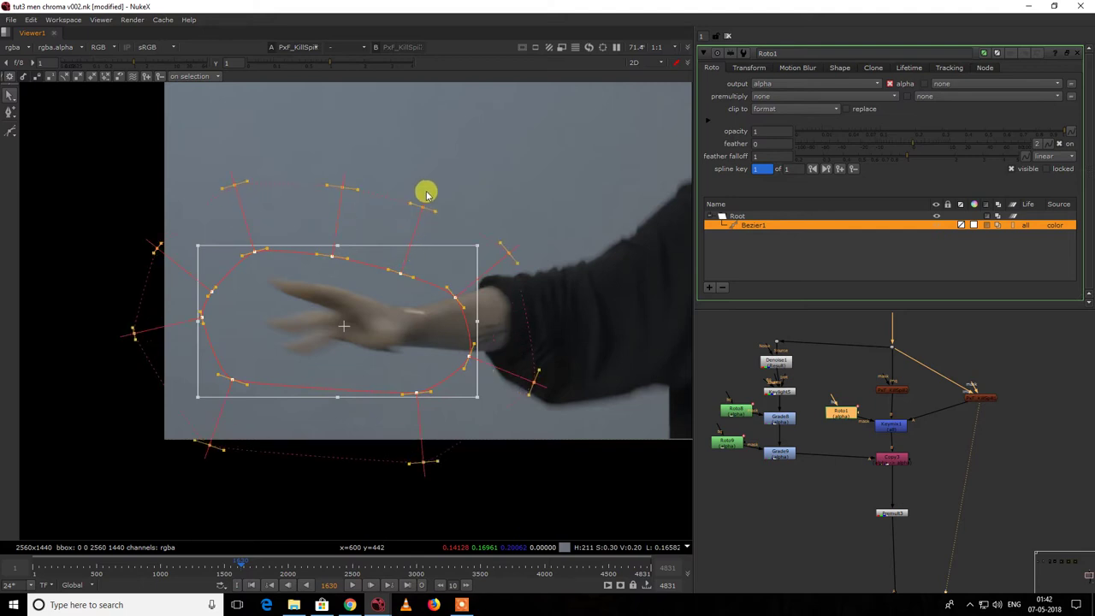
drag(344, 326, 332, 335)
Step: View the Merge node's composite and fit the whole frame in the viewer
scroll(843, 396, down, 3)
middle_drag(836, 575, 833, 477)
click(820, 478)
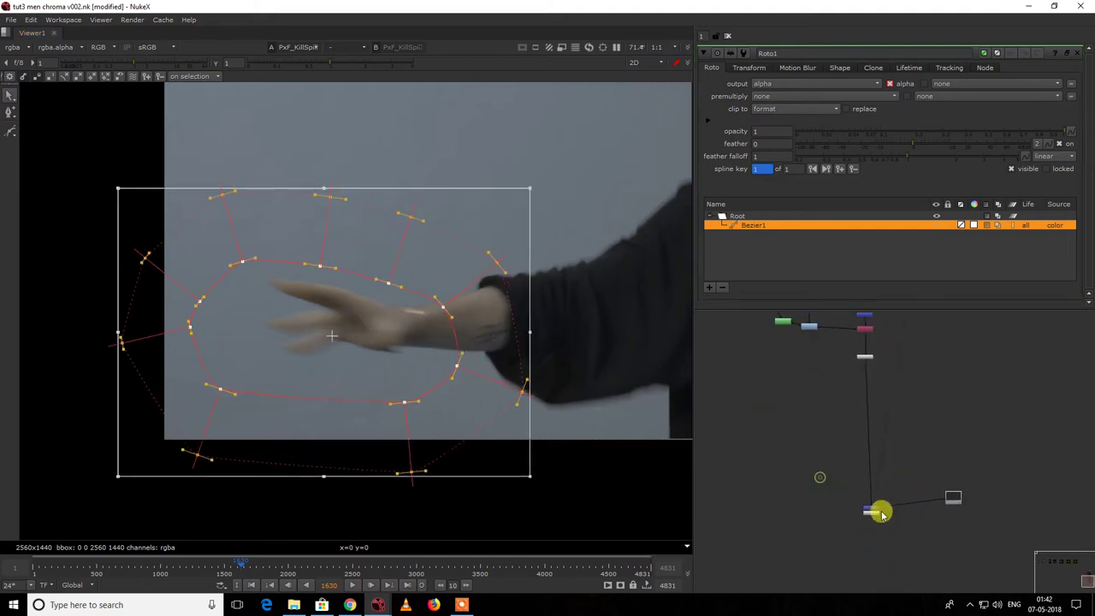
scroll(881, 513, up, 3)
key(1)
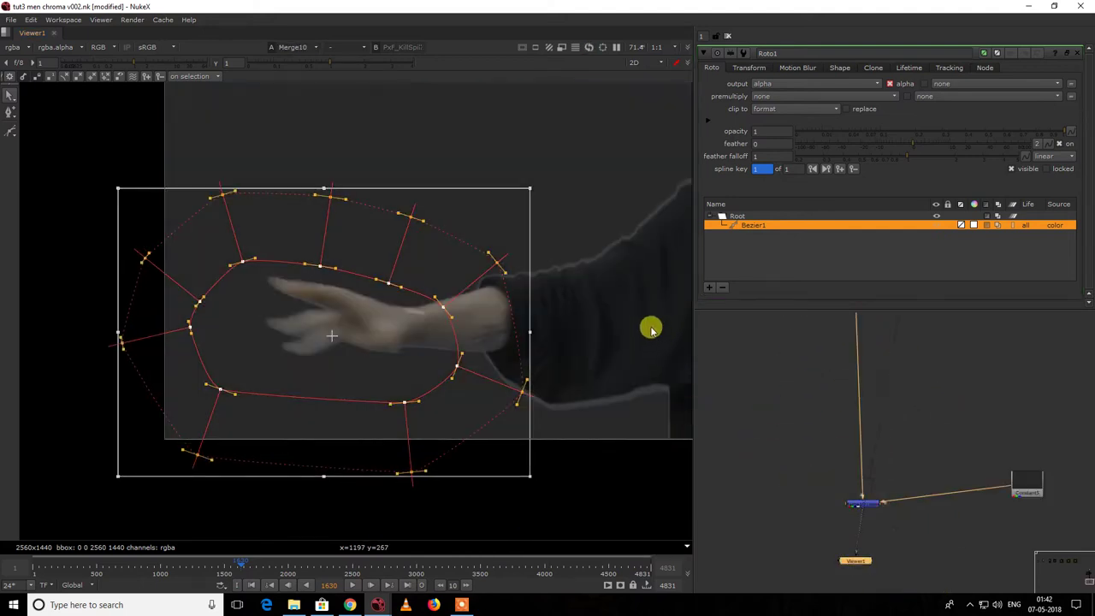
key(f)
scroll(935, 440, down, 3)
scroll(935, 438, up, 3)
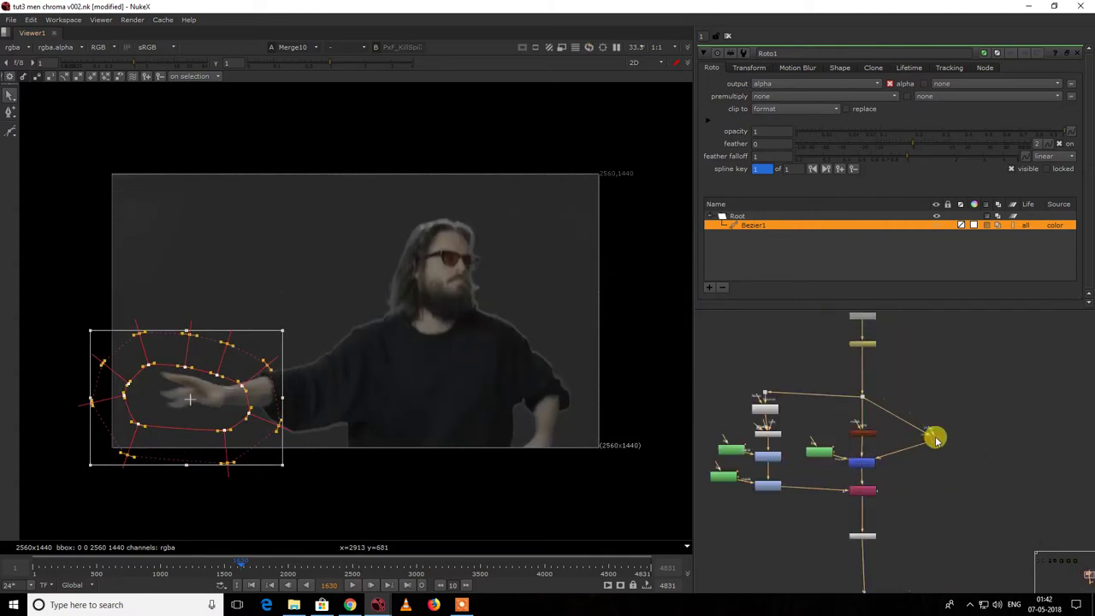
Step: Shift the second KillSpill's SpillTweak toward orange, with green about 0.683 and blue about 0.153, and inspect the hand's blurred edges
click(936, 438)
scroll(511, 320, up, 5)
middle_drag(331, 305, 449, 296)
mouse_move(876, 149)
mouse_down()
mouse_move(833, 147)
mouse_move(896, 158)
mouse_move(895, 169)
mouse_up()
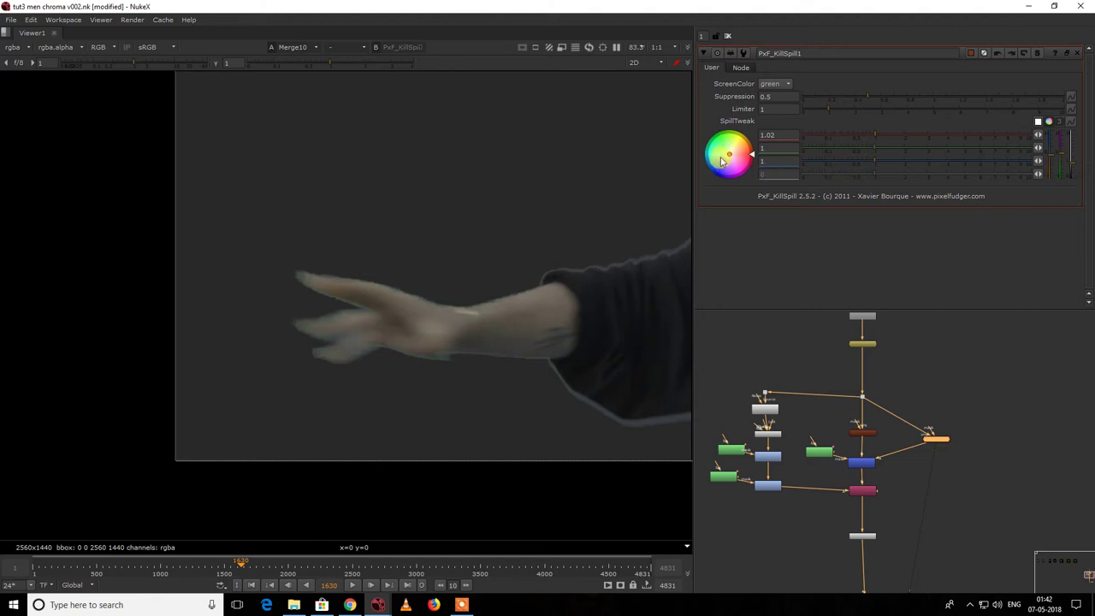
scroll(379, 298, up, 2)
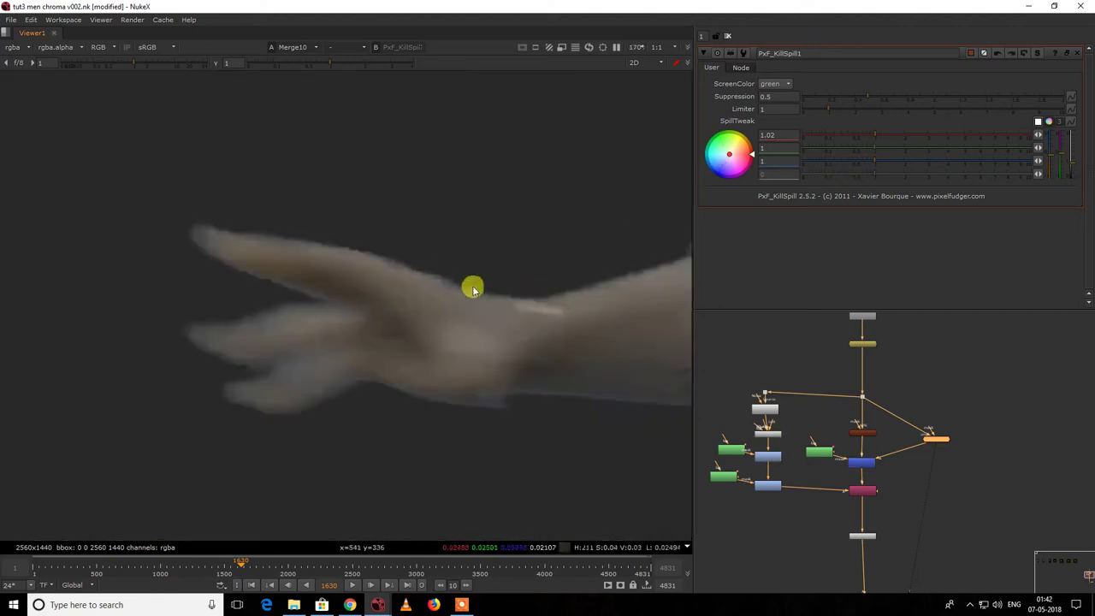
middle_drag(473, 291, 436, 308)
drag(737, 152, 861, 54)
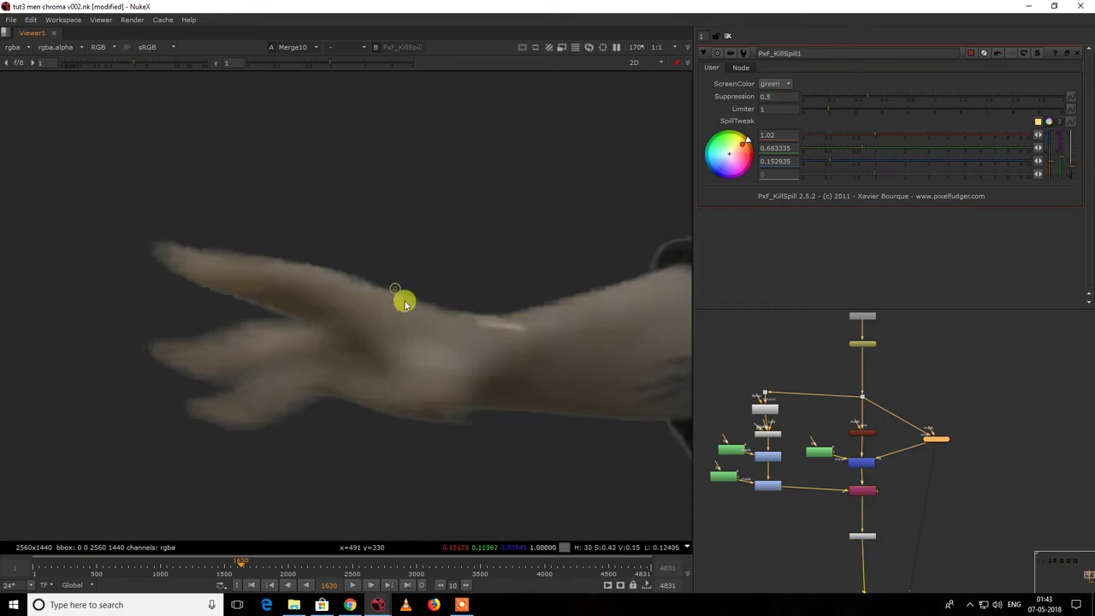
scroll(299, 371, down, 5)
scroll(202, 384, up, 4)
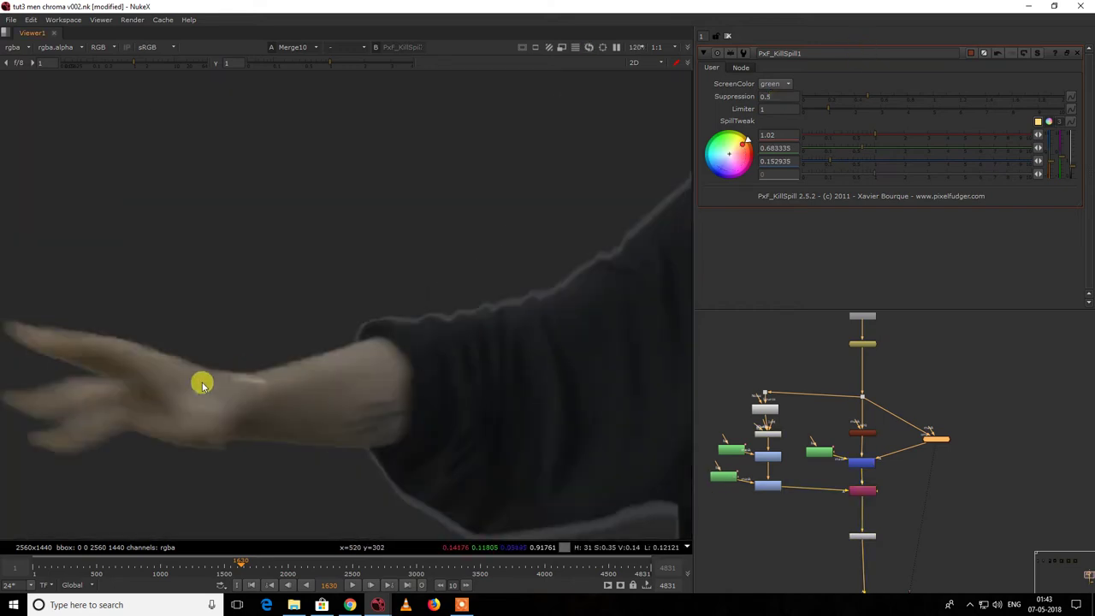
middle_drag(318, 365, 420, 291)
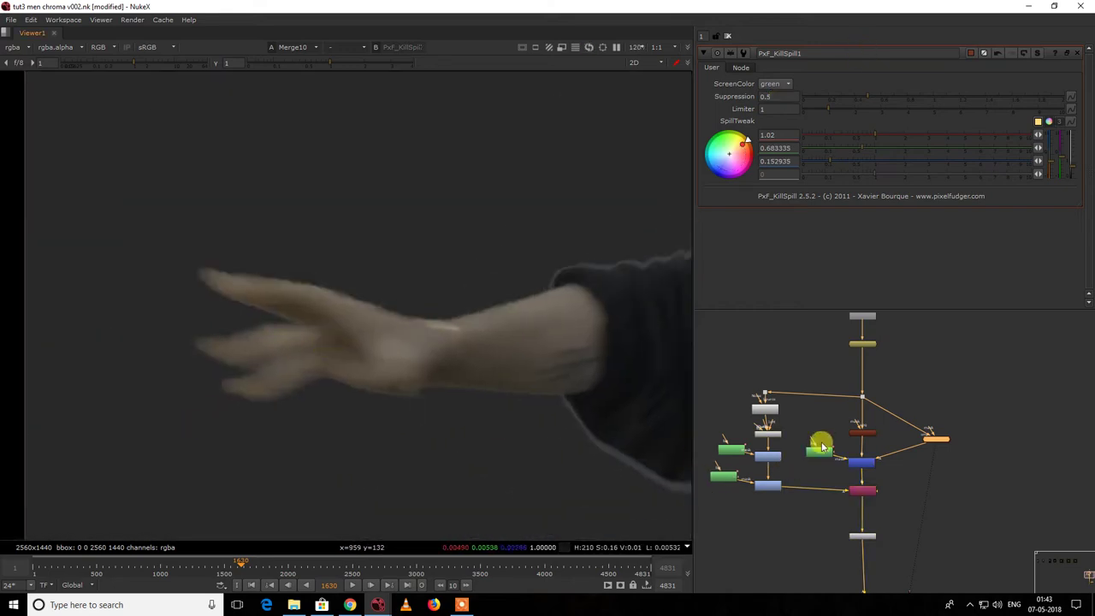
Step: Place PxF_KillSpill3 between Keymix1 and Copy3, and reposition Keymix1 and its Roto1 mask above it
key(d)
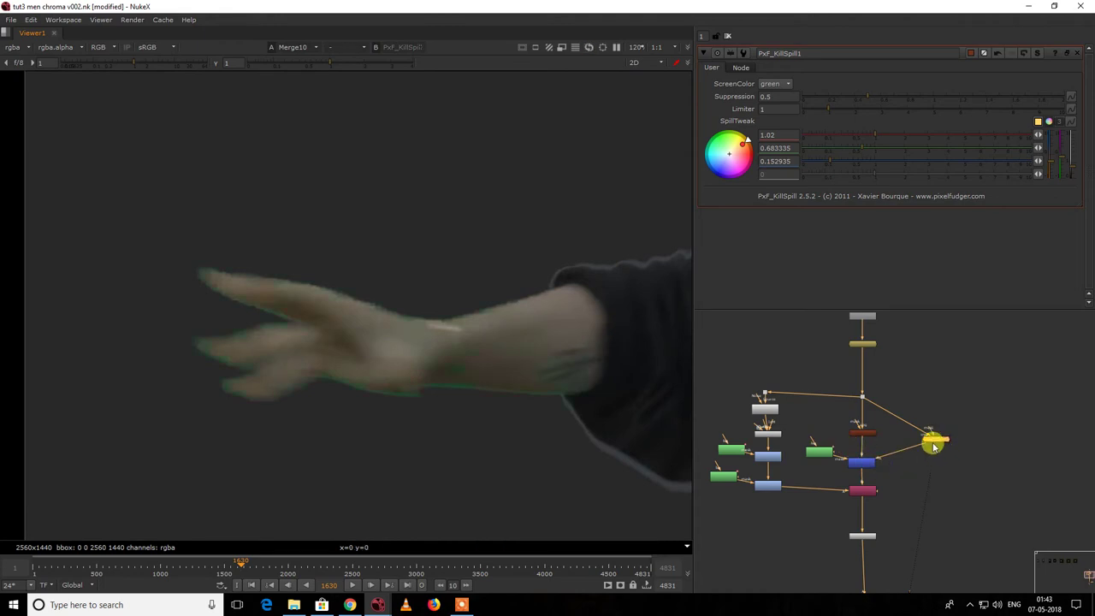
click(861, 434)
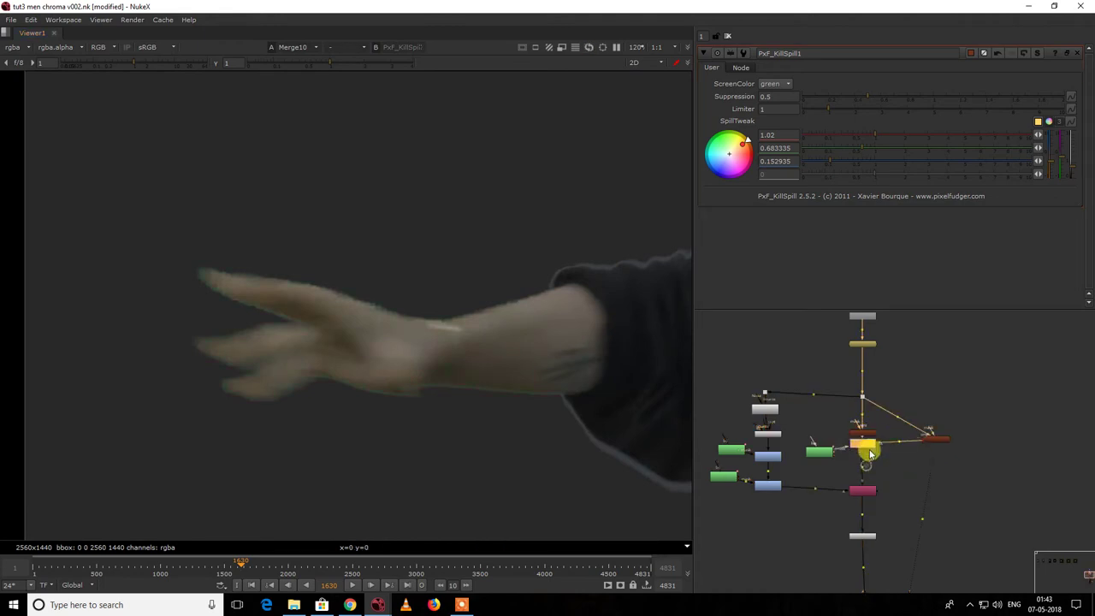
scroll(869, 438, up, 3)
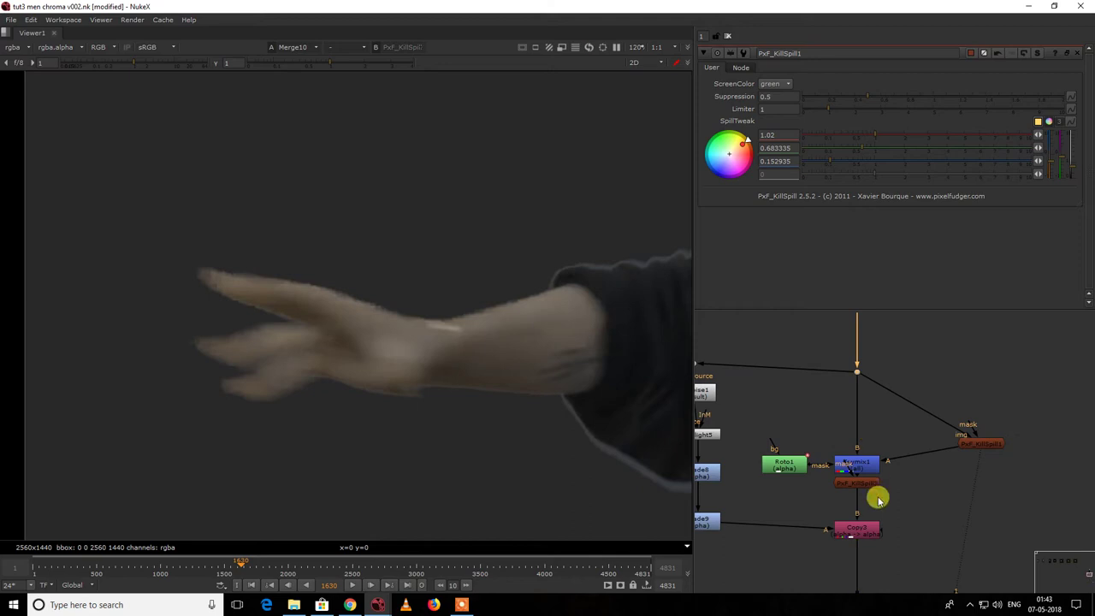
drag(861, 488, 863, 497)
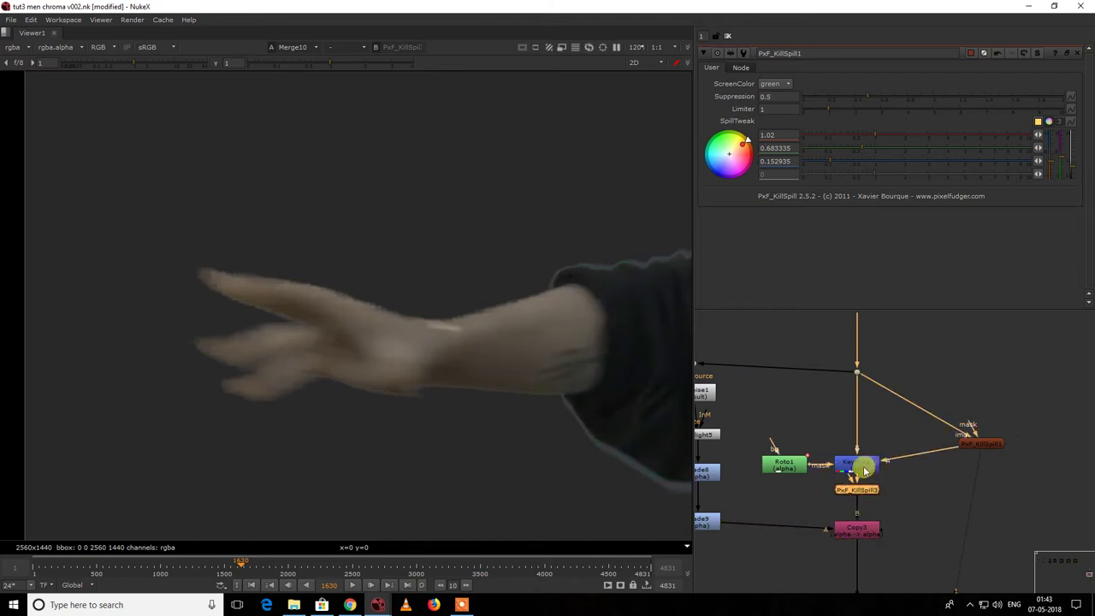
drag(866, 470, 858, 439)
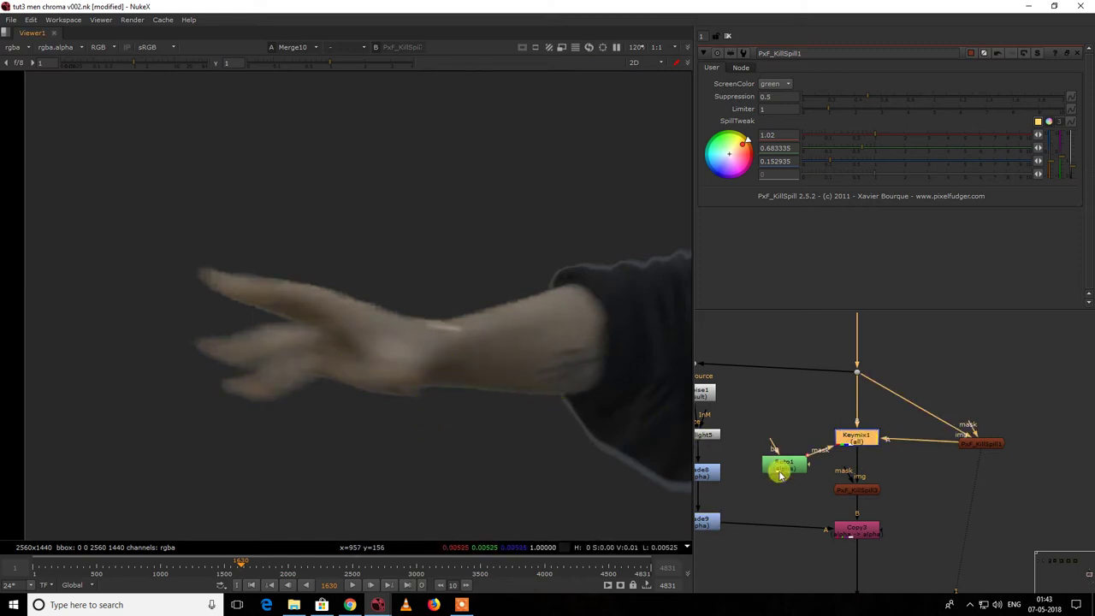
drag(777, 465, 779, 428)
click(861, 440)
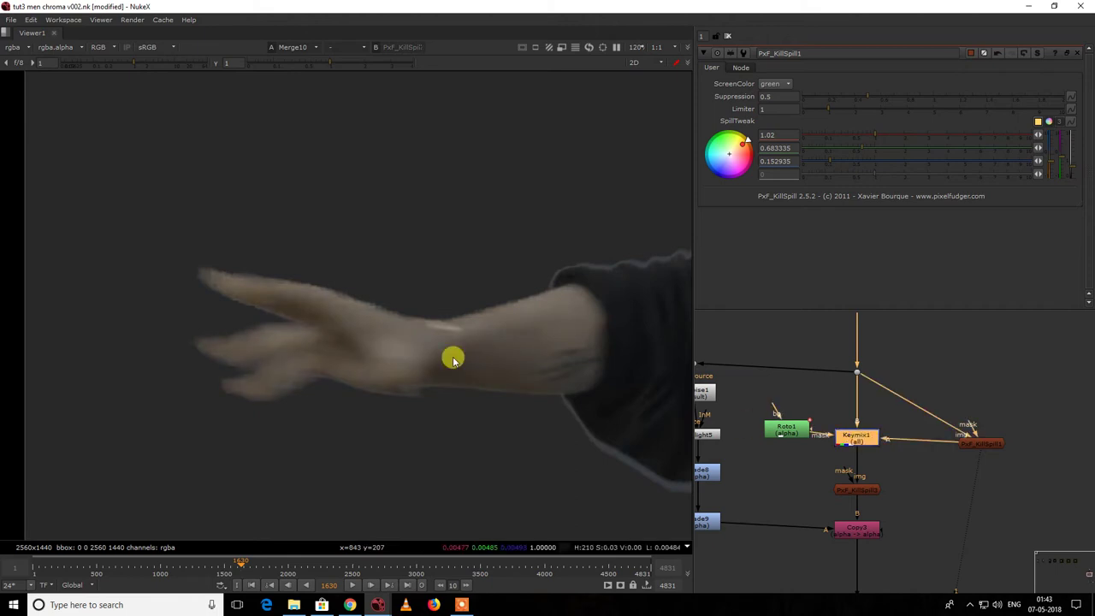
Step: Compare the hand's blurred edges in the blue channel with Keymix1 disabled and enabled
scroll(403, 334, down, 3)
scroll(344, 357, up, 5)
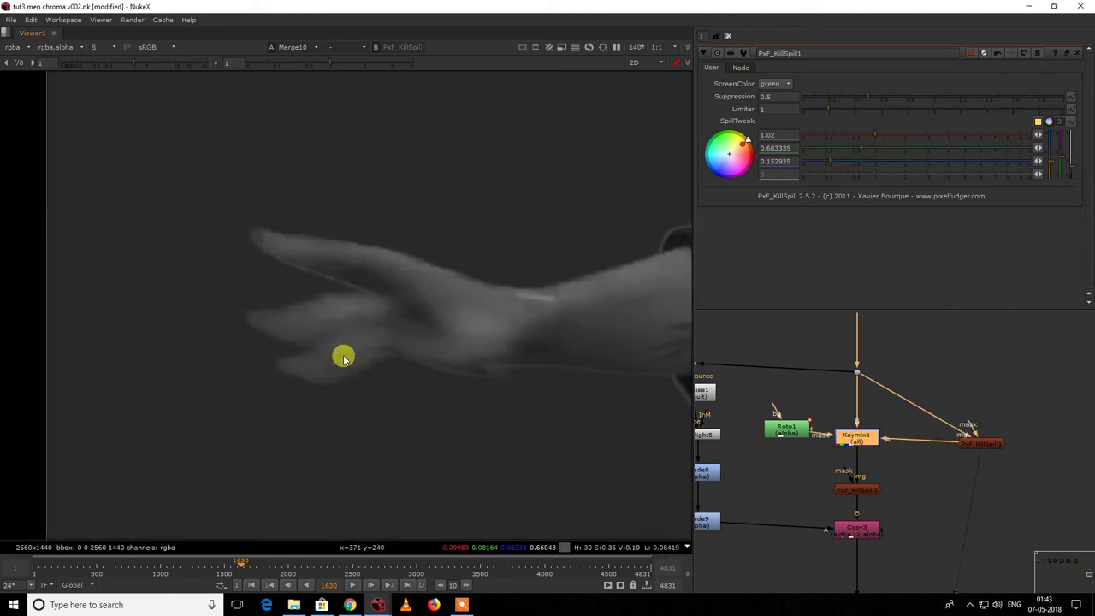
key(d)
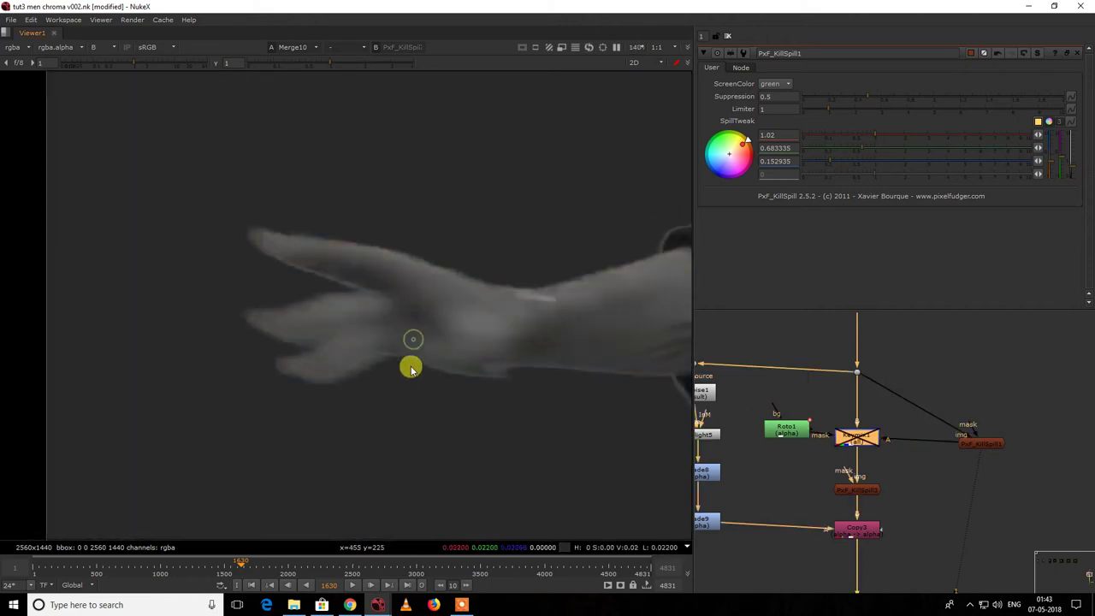
key(d)
key(d)
key(d)
key(d)
key(d)
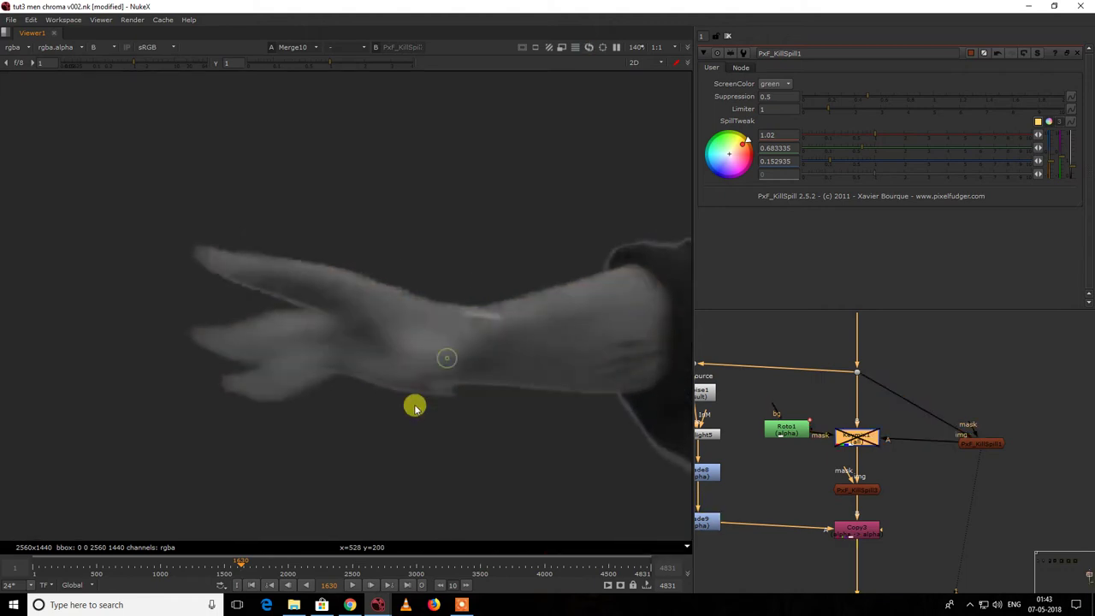
drag(450, 374, 418, 414)
scroll(872, 415, down, 3)
scroll(806, 449, up, 3)
Step: Insert a Blur node with size 2 between Grade9 and the A input of Copy3
middle_drag(807, 449, 894, 426)
click(880, 459)
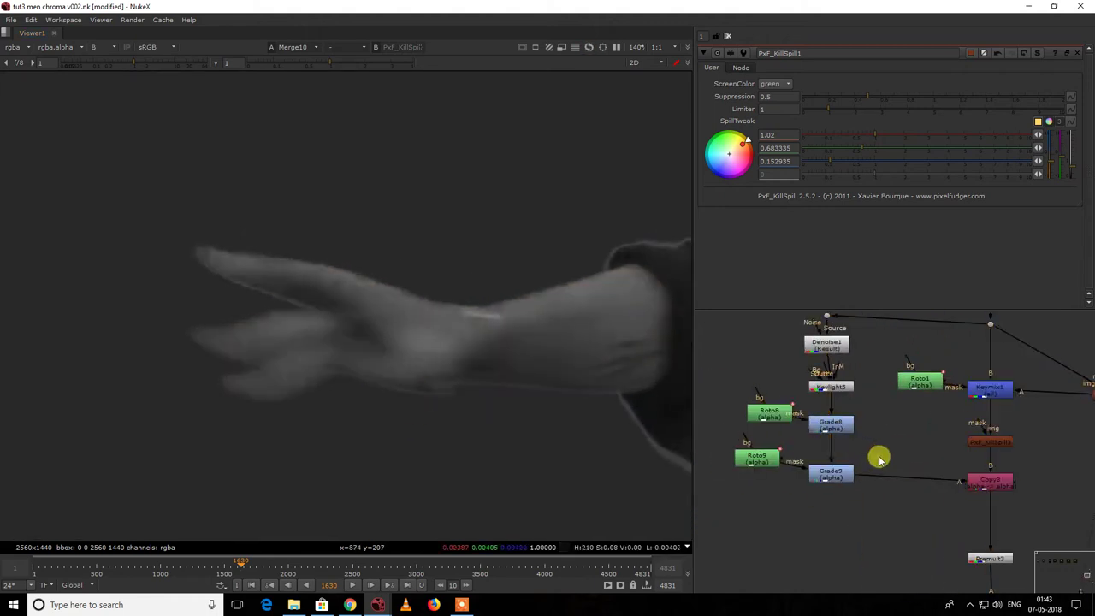
key(b)
drag(888, 465, 927, 476)
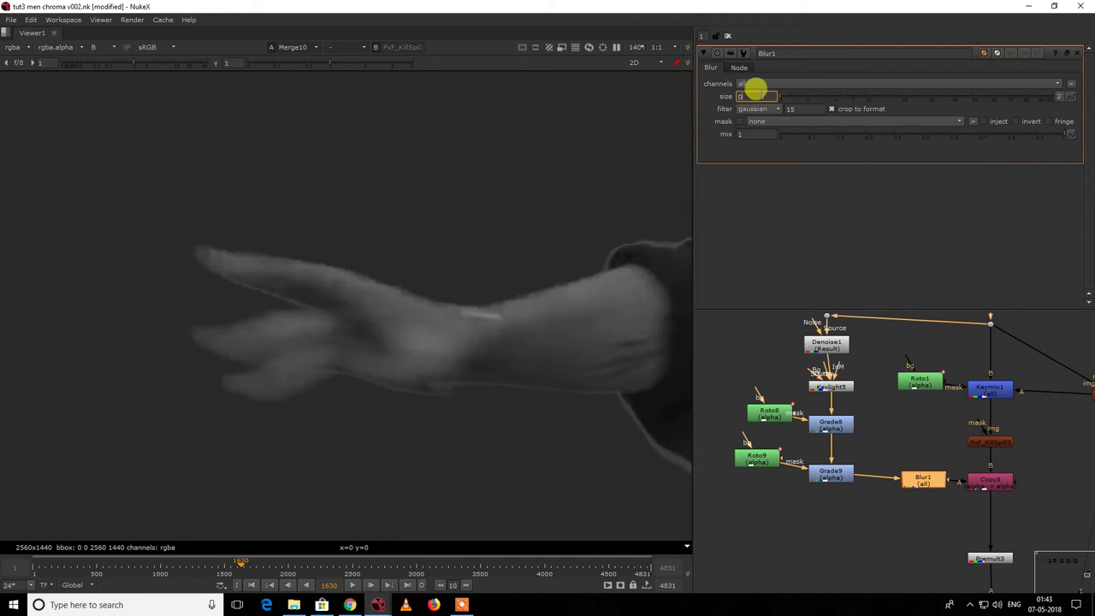
Step: Add a Clamp node between Grade9 and Blur1
click(827, 473)
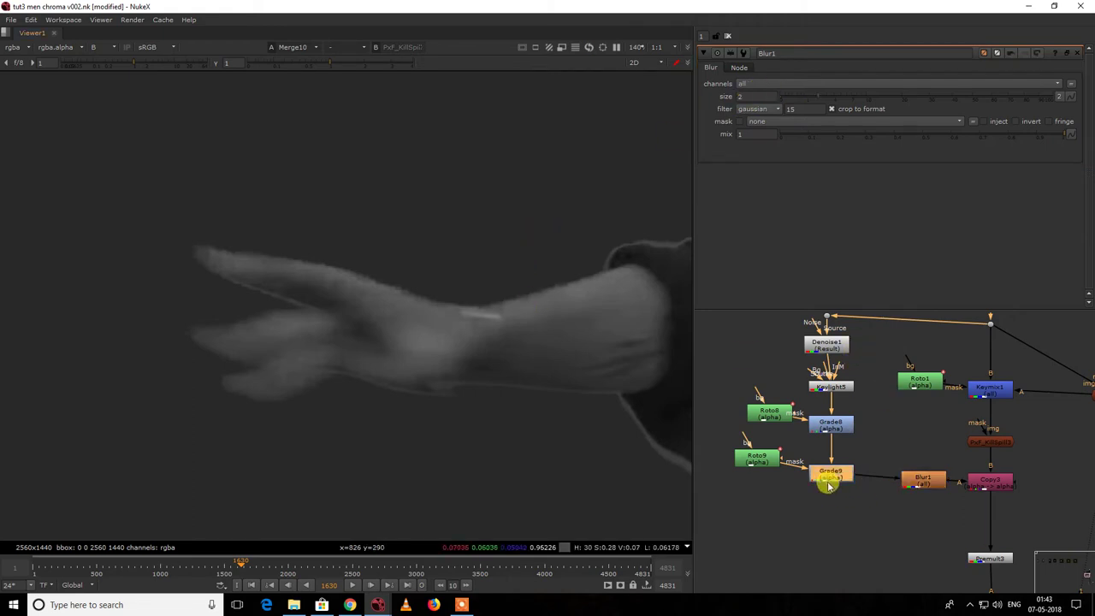
key(Tab)
text(clamp)
key(Return)
Step: Spread out the node tree by raising the Read and FrameRange group, the matte branch's Dot and PxF_KillSpill1
middle_drag(1061, 429, 895, 433)
scroll(894, 433, up, 2)
mouse_move(970, 392)
mouse_down()
mouse_move(996, 376)
mouse_move(987, 378)
mouse_move(1006, 449)
mouse_move(949, 422)
mouse_move(960, 390)
mouse_move(973, 388)
mouse_up()
click(955, 416)
scroll(949, 420, down, 3)
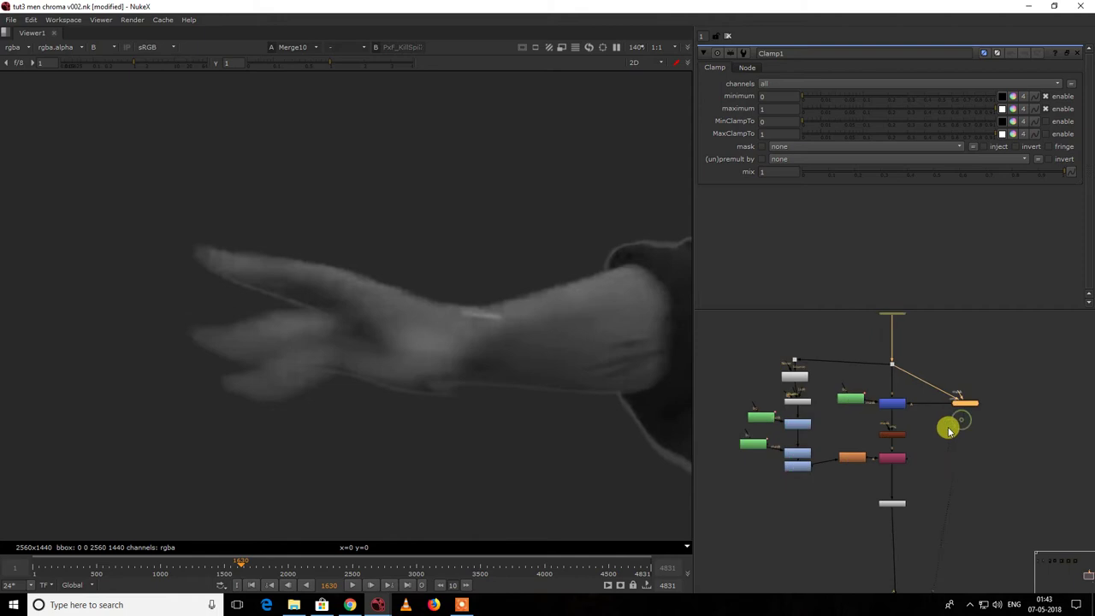
key(space)
drag(742, 189, 922, 339)
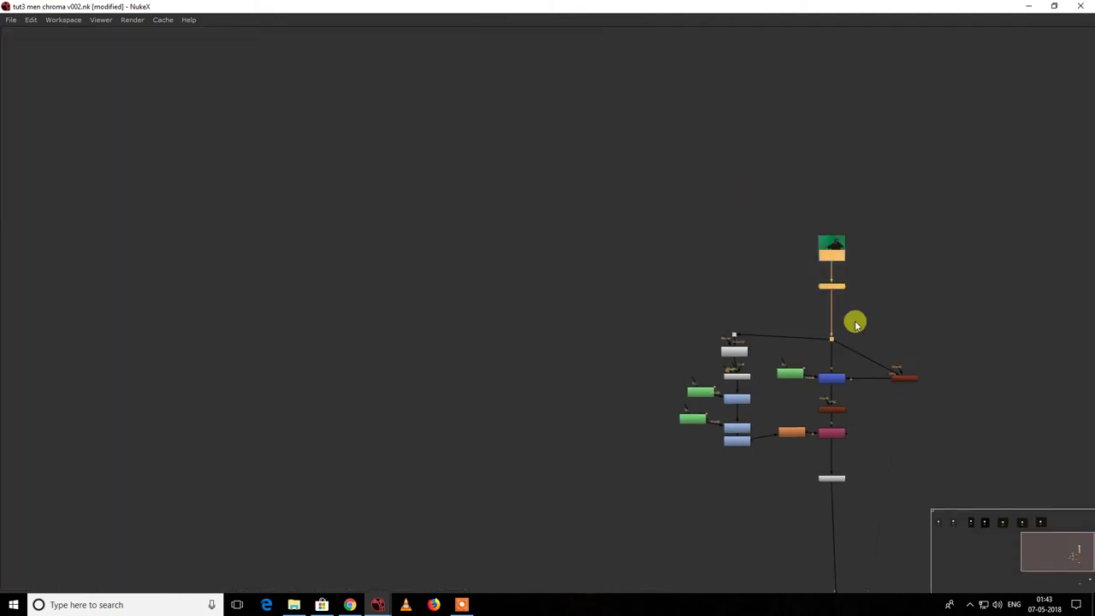
scroll(856, 320, up, 3)
drag(836, 273, 835, 179)
click(718, 242)
ctrl+drag(669, 351, 669, 297)
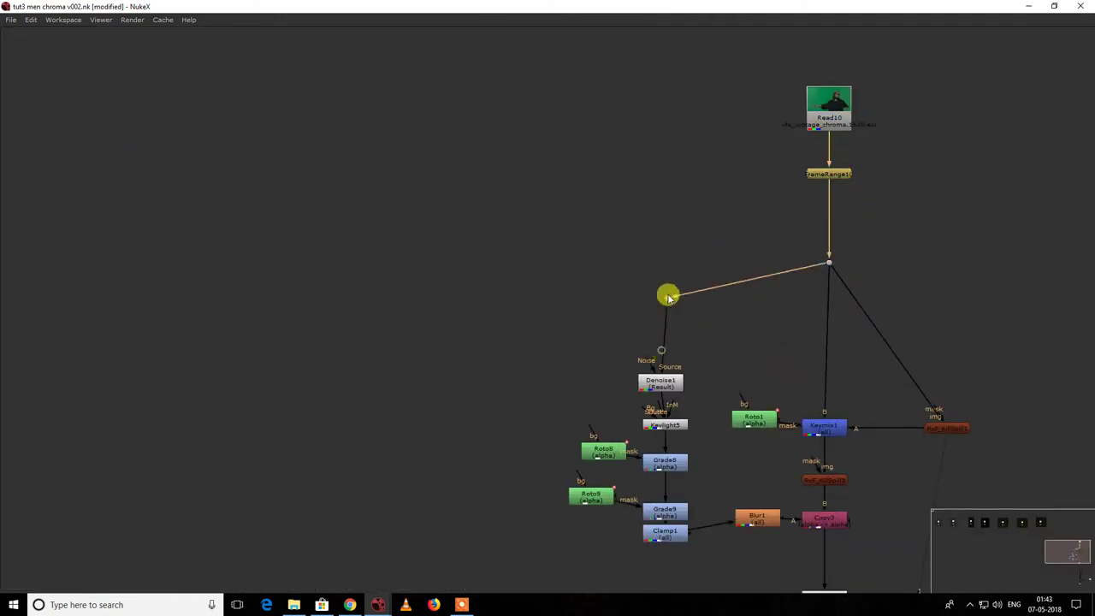
scroll(957, 432, down, 2)
middle_drag(949, 430, 868, 391)
scroll(868, 391, up, 5)
drag(866, 386, 842, 267)
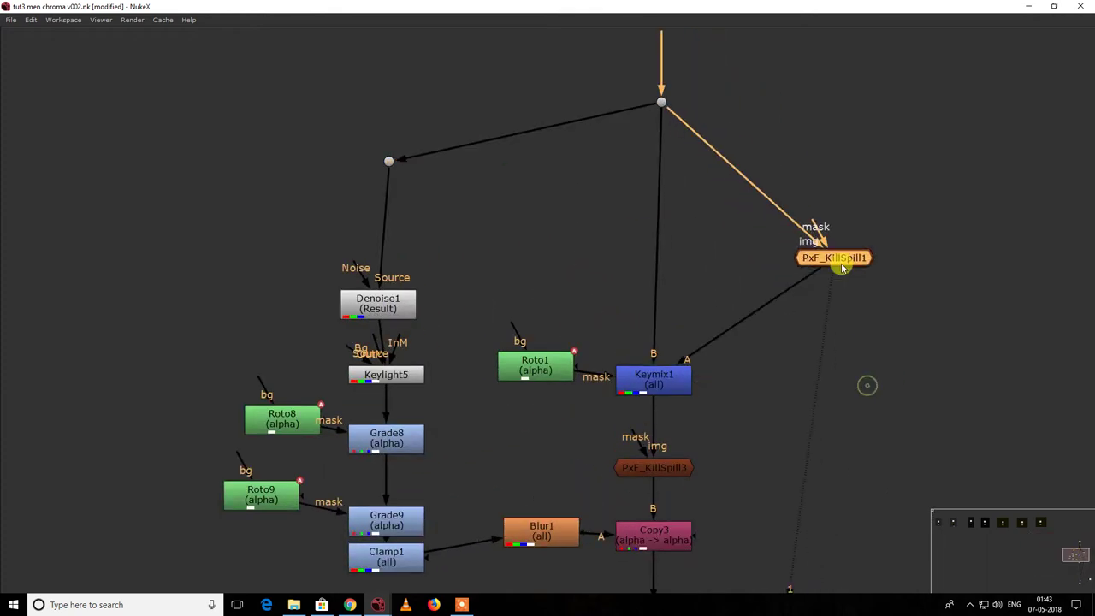
key(space)
Step: Compare the hand's edges with and without the keymixed despill
scroll(920, 430, down, 2)
middle_drag(813, 362, 917, 494)
click(824, 472)
key(d)
key(d)
key(d)
key(d)
Step: Add a Keylight node beside PxF_KillSpill1 and connect its Source to the Dot below the FrameRange node
drag(935, 452, 906, 452)
click(965, 422)
key(Tab)
text(key)
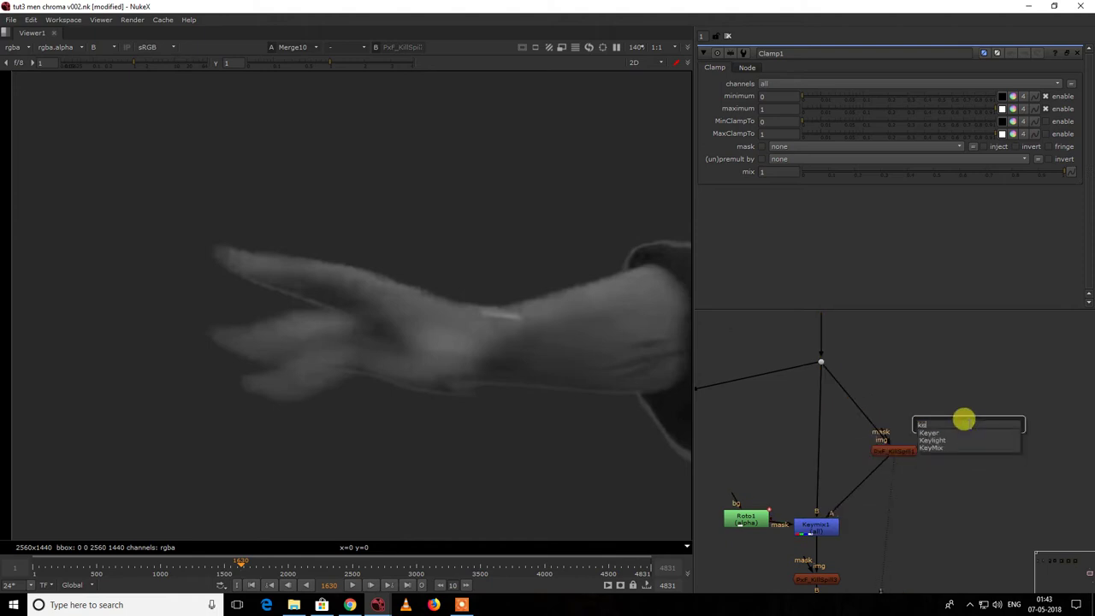
text(l)
key(Return)
drag(956, 409, 827, 365)
drag(839, 433, 936, 466)
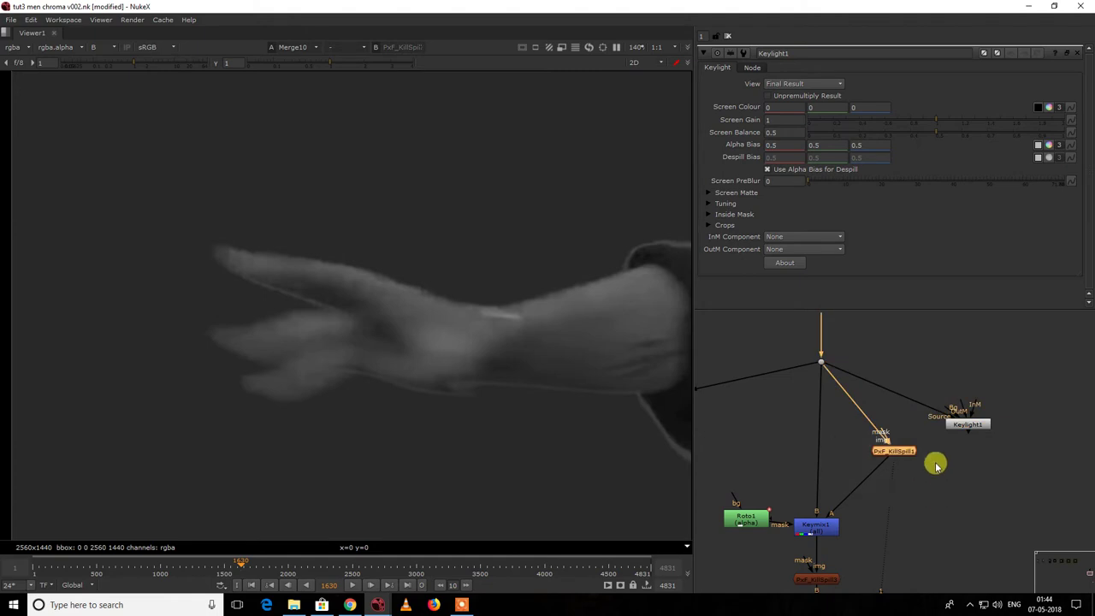
Step: View Keylight1, set its Screen Colour to 0, 1, 0 and fit the full colour image in the viewer
click(973, 425)
key(1)
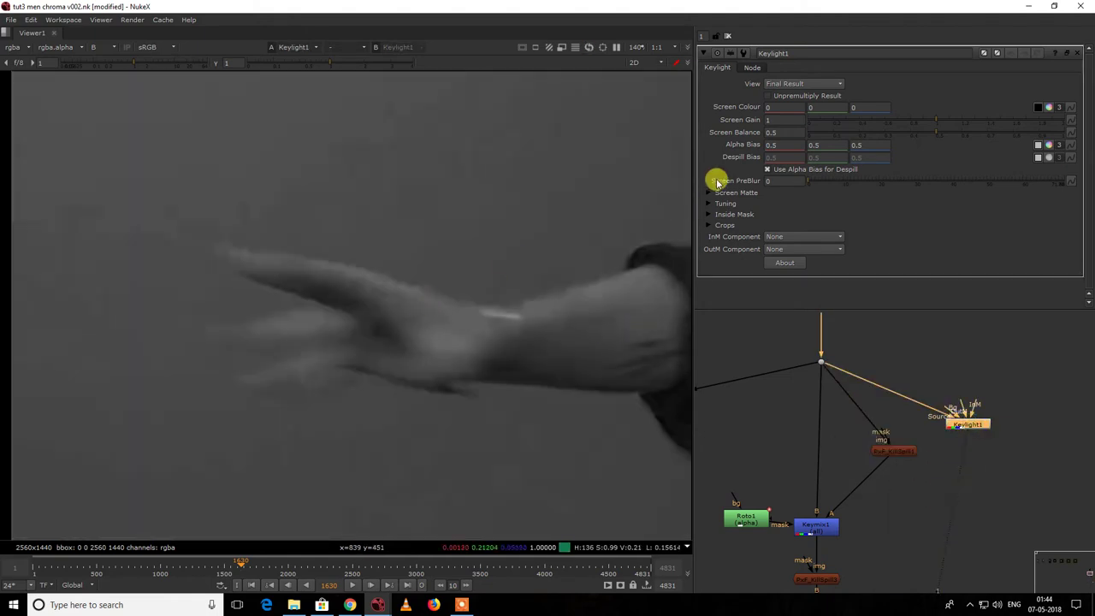
text(1)
key(Return)
drag(614, 129, 551, 215)
key(a)
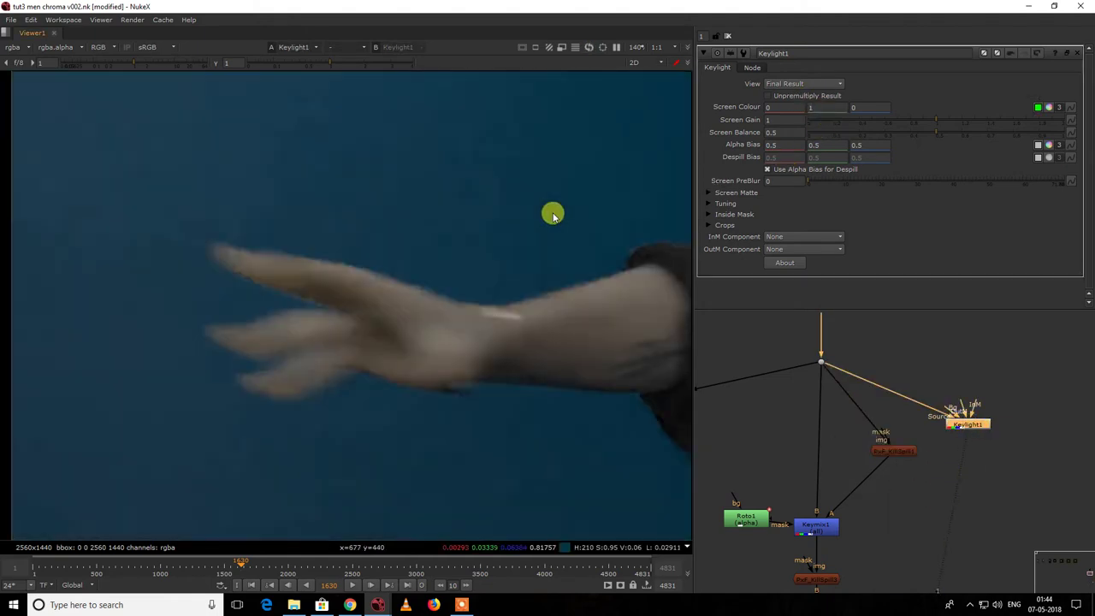
key(f)
middle_drag(242, 331, 328, 274)
Step: Add a Merge after Keylight1 with A connected to the source Dot, and set its operation to minus
middle_drag(1057, 487, 959, 537)
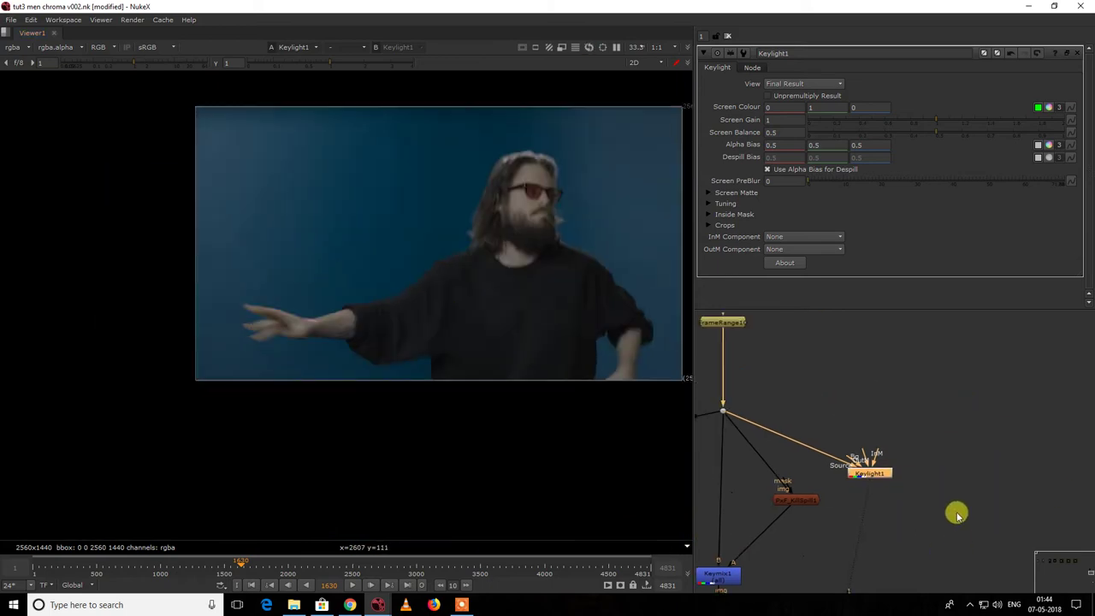
key(m)
drag(917, 449, 724, 411)
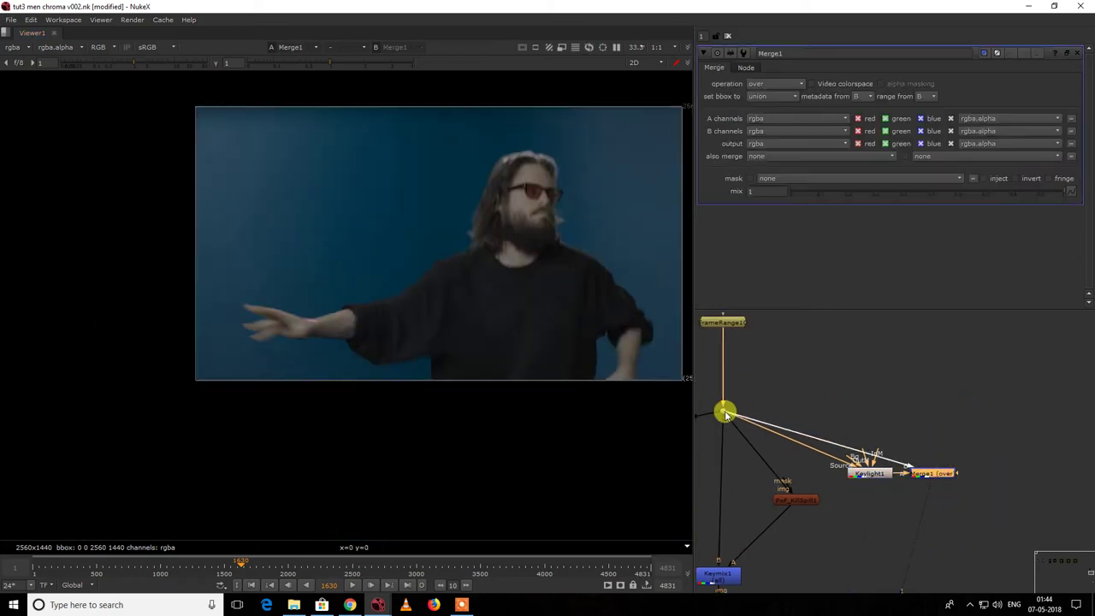
drag(935, 475, 969, 475)
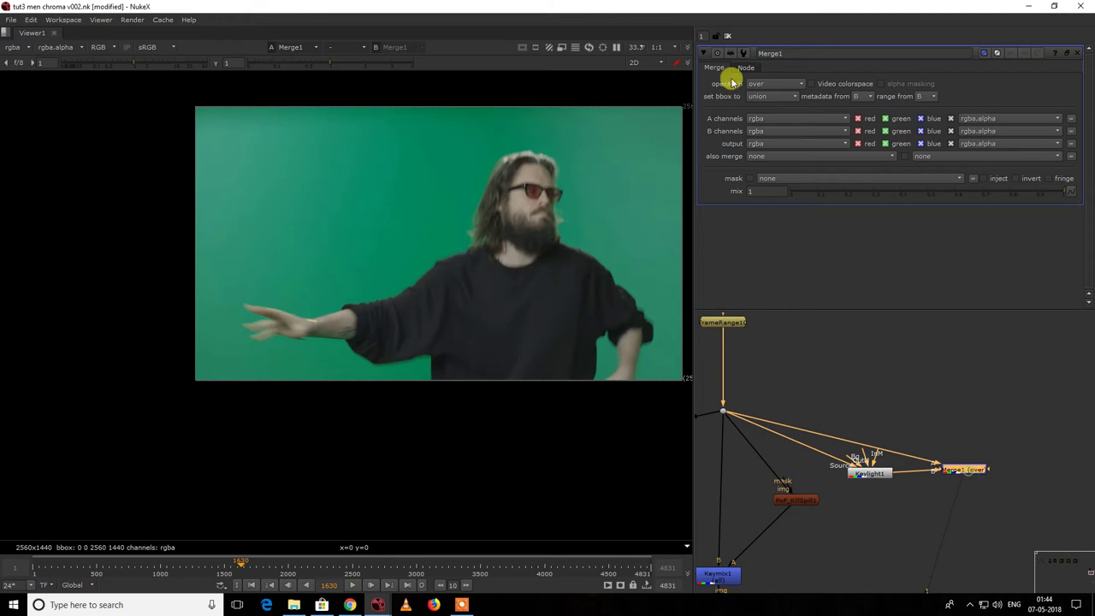
click(766, 83)
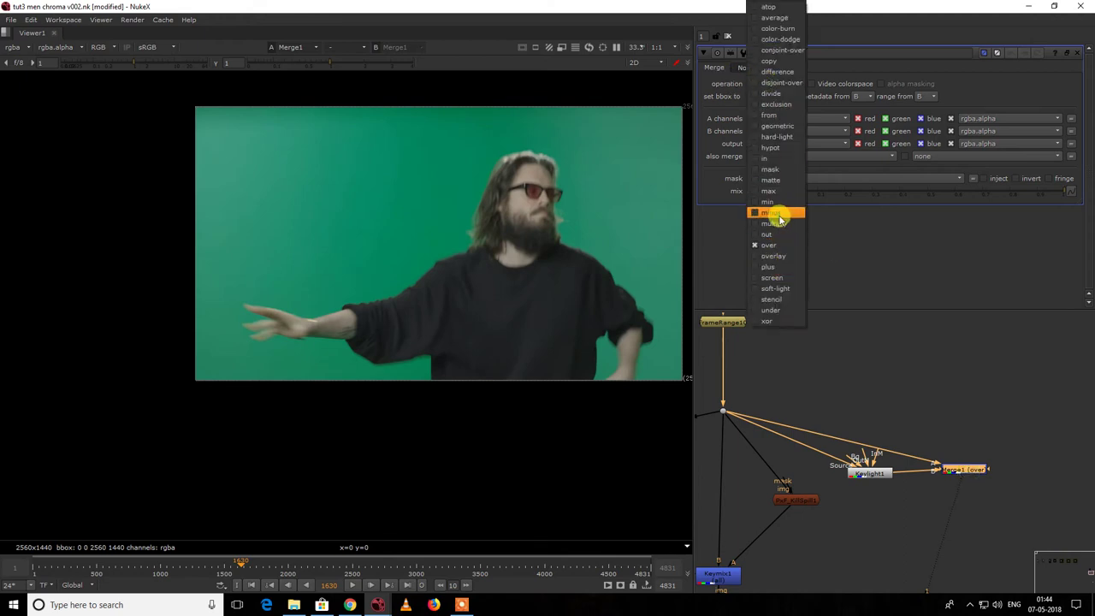
click(774, 213)
Step: Add a Saturation node after the minus Merge and set its saturation to 0
text(sat)
click(981, 478)
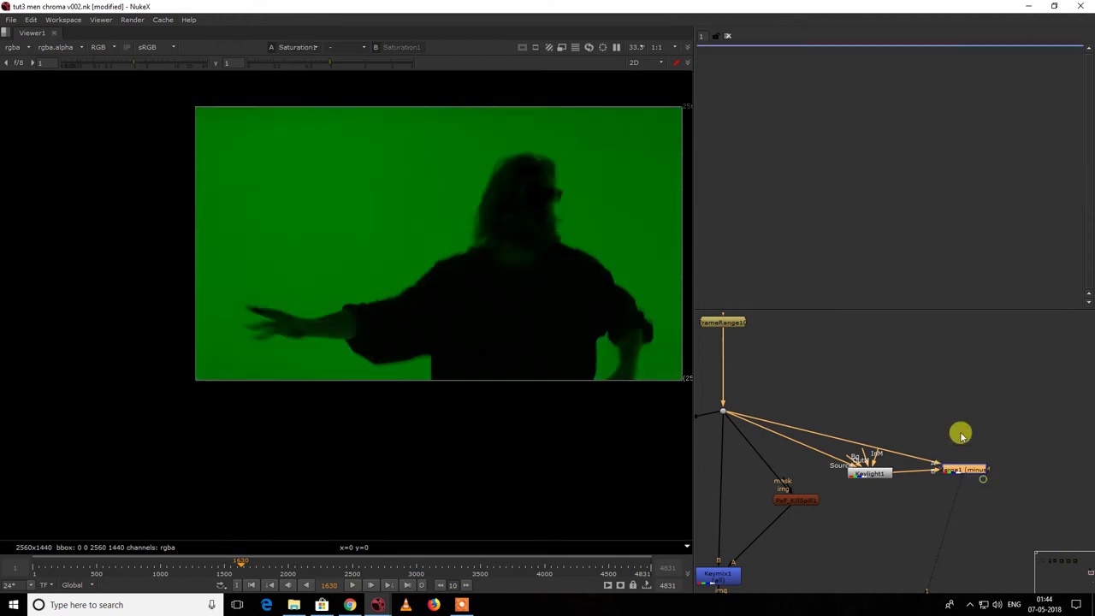
drag(863, 97, 801, 98)
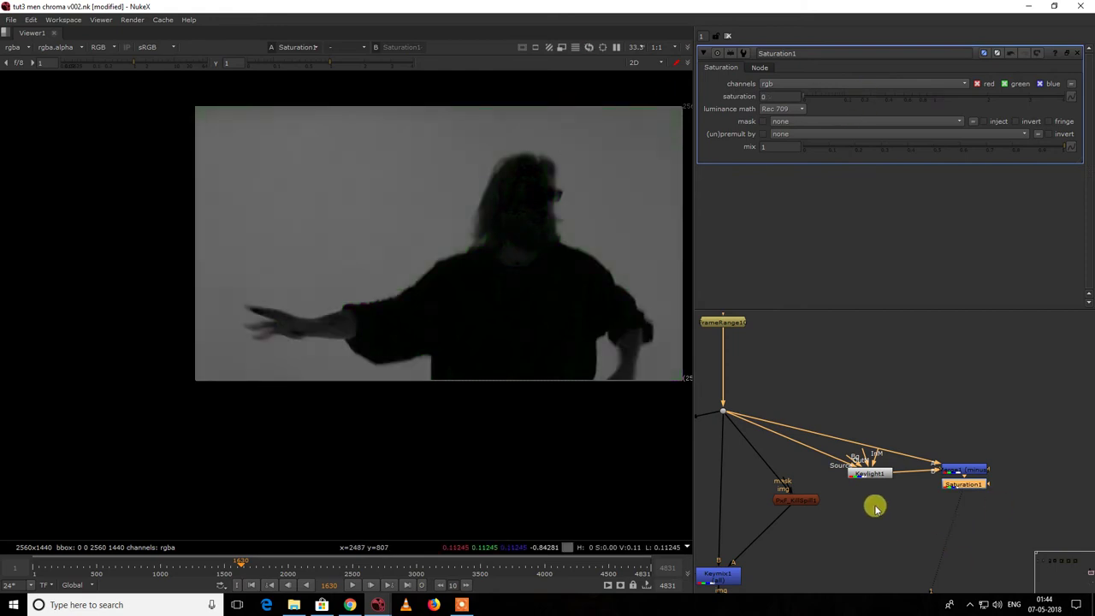
Step: Merge the Saturation output over Keylight1 with a second Merge and set its operation to plus
key(m)
drag(1013, 486, 864, 473)
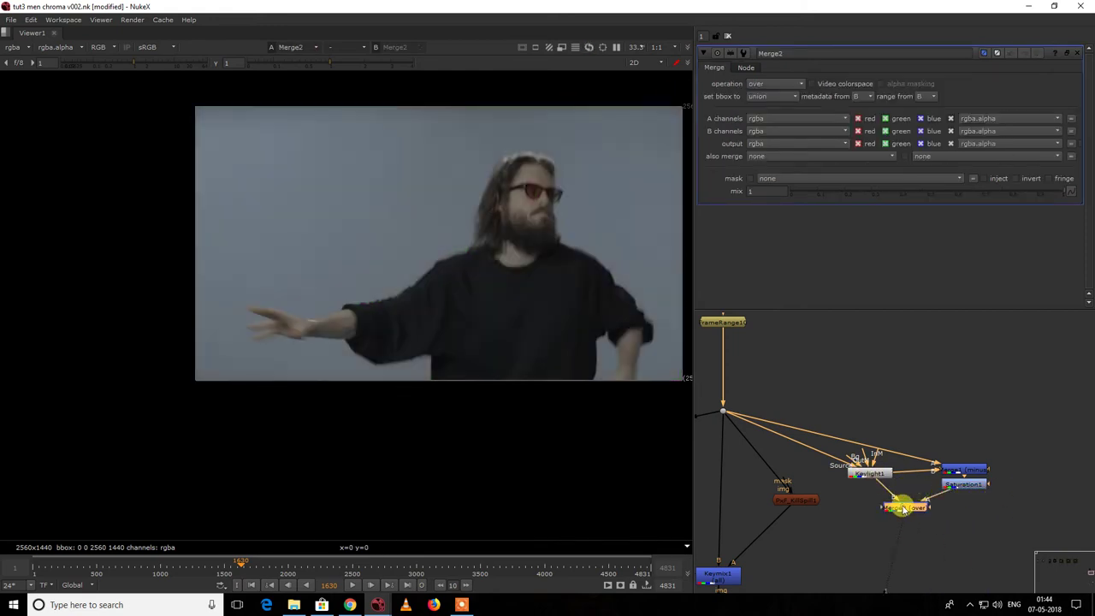
click(771, 82)
click(775, 270)
scroll(859, 455, down, 3)
scroll(859, 455, up, 3)
drag(948, 447, 909, 429)
Step: Add a Grade node after the plus Merge and reconnect Keymix1's A input to it
key(g)
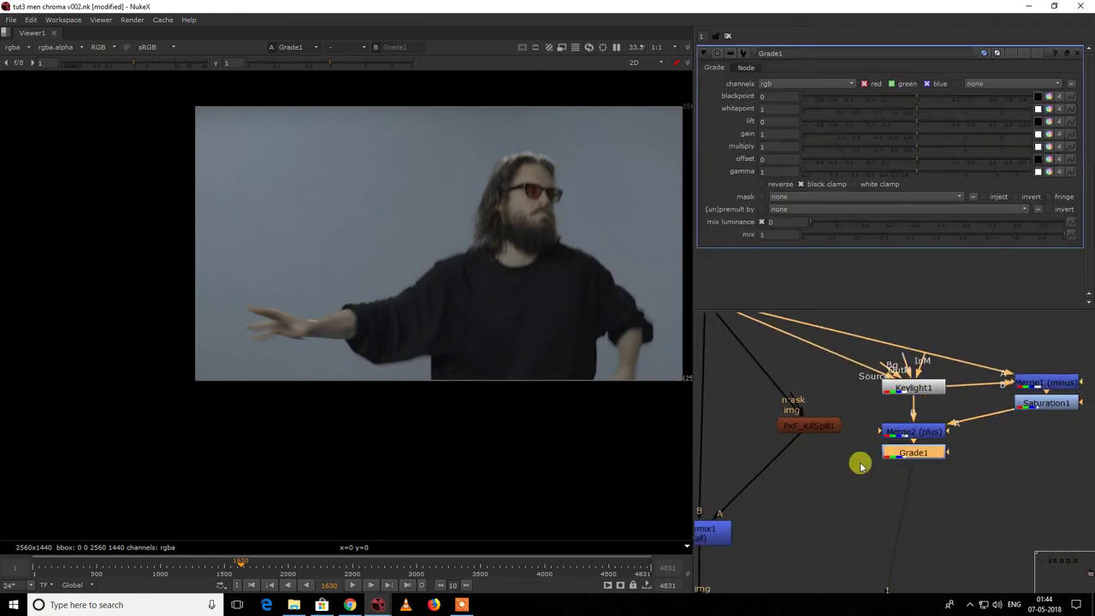
middle_drag(812, 515, 924, 441)
scroll(873, 440, down, 4)
scroll(875, 420, up, 3)
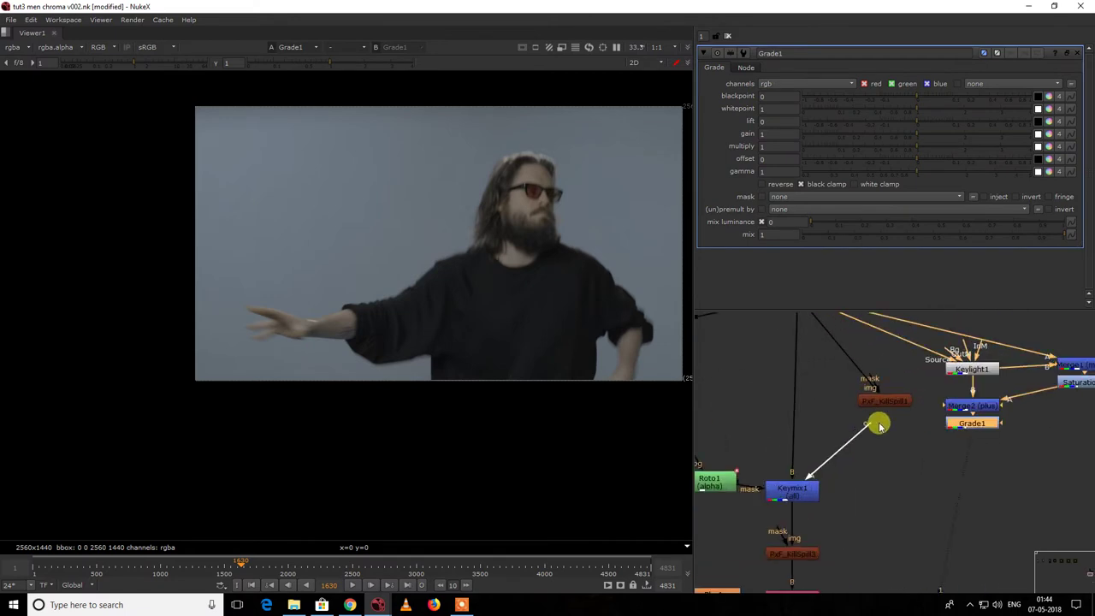
Step: Open Keylight1's properties, zoom in on the blurred hand and view the final Merge composite
double_click(983, 374)
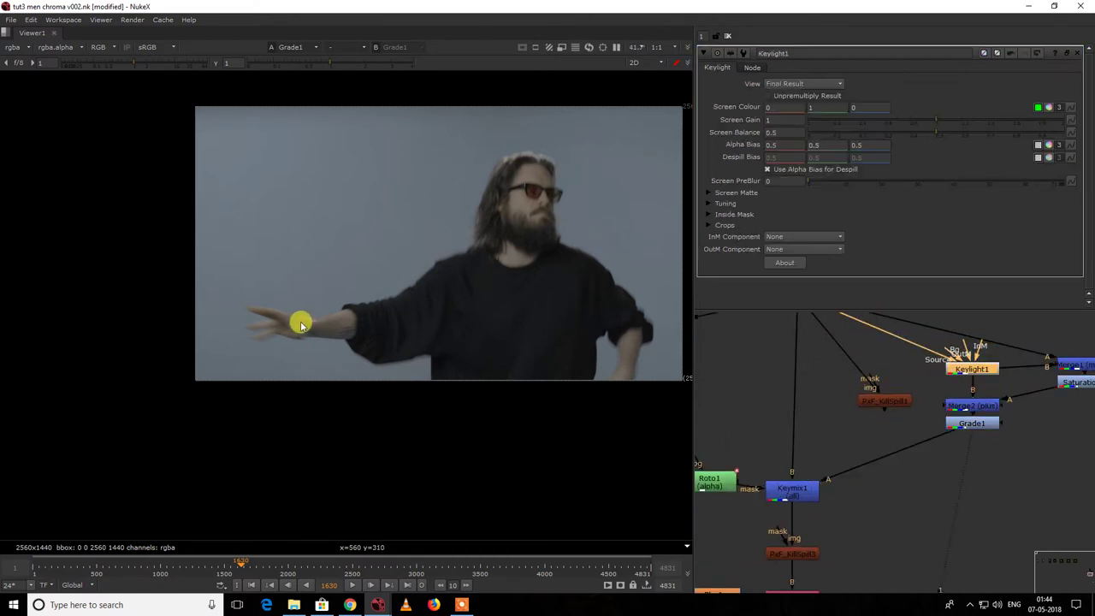
scroll(418, 303, up, 3)
scroll(767, 502, down, 5)
middle_drag(767, 503, 806, 450)
middle_drag(778, 561, 817, 402)
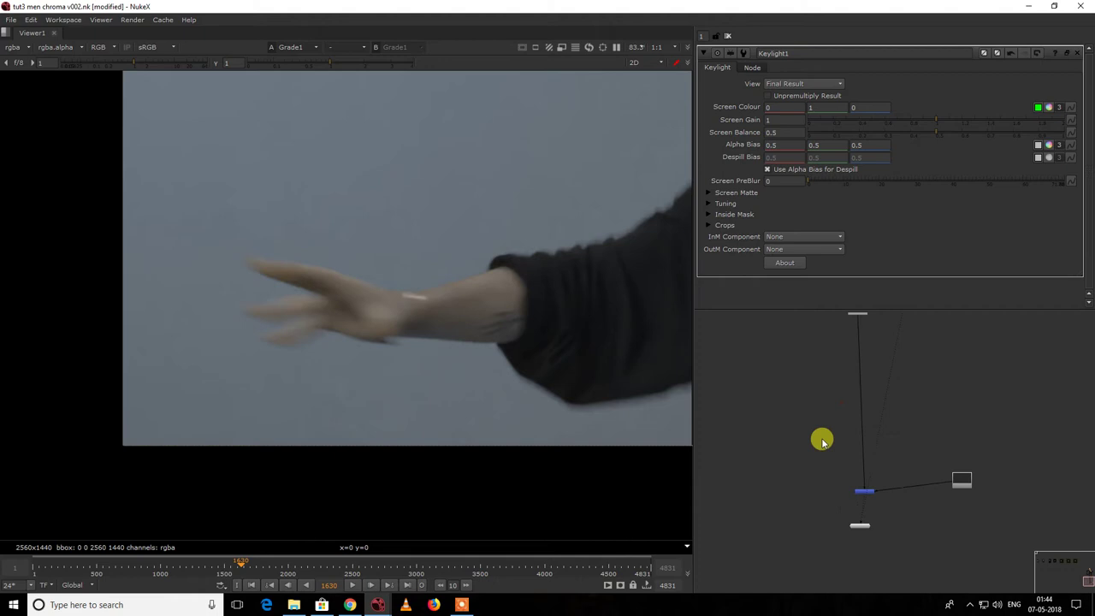
click(859, 524)
key(1)
scroll(904, 423, down, 4)
scroll(921, 367, up, 3)
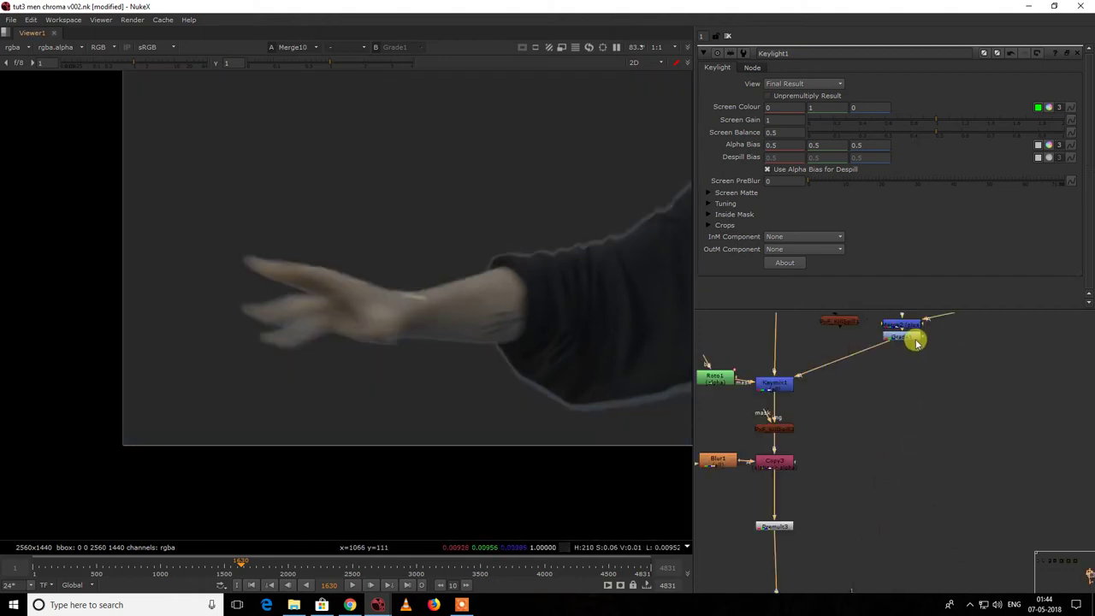
Step: Shift Grade1's gain colour toward orange, with green about 0.721 and blue about 0.183
double_click(905, 332)
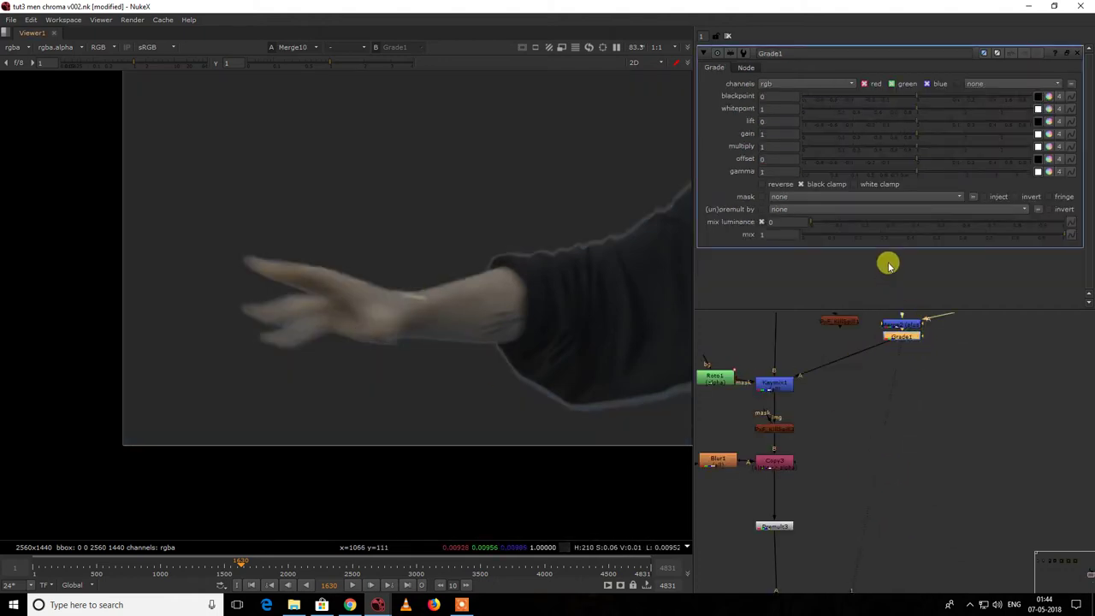
click(1047, 135)
drag(746, 173, 873, 135)
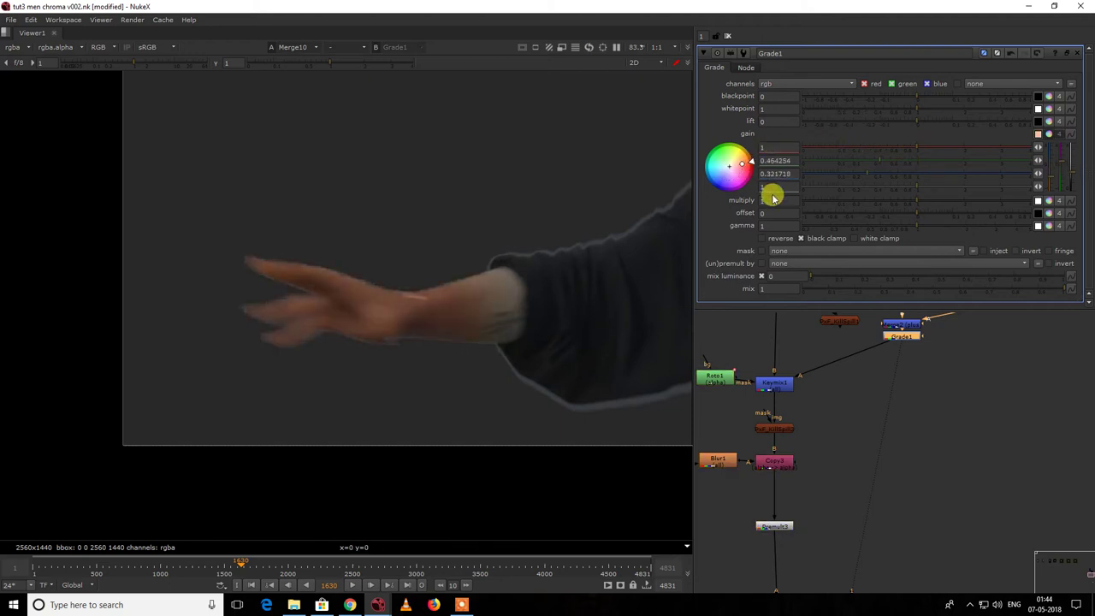
drag(745, 172, 734, 91)
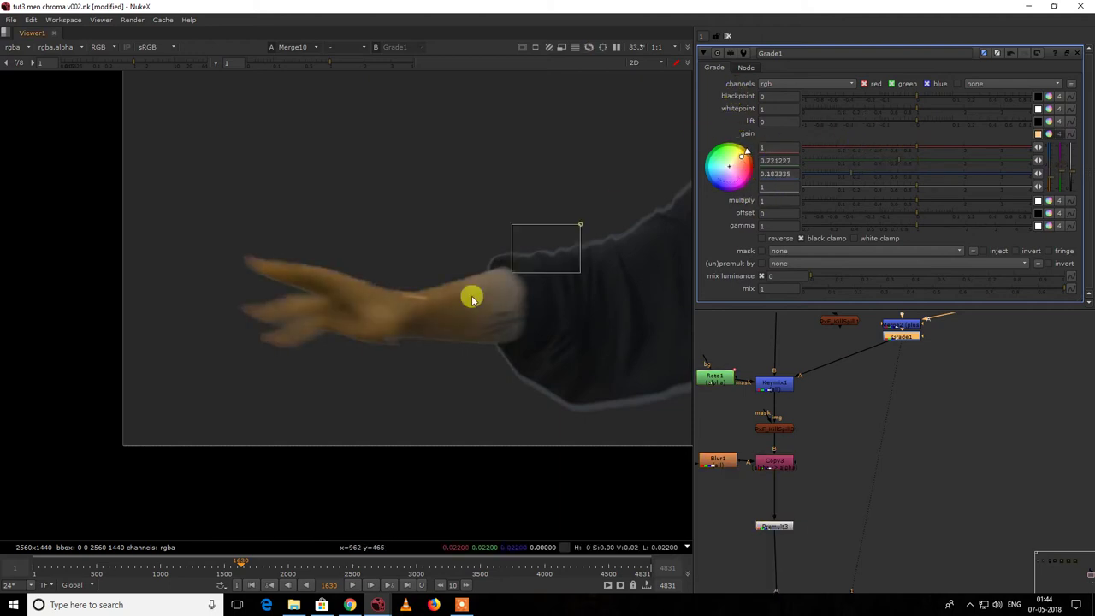
Step: Delete the Grade node after the plus Merge and test Keylight1's Alpha Bias values while viewing the blurred hand
middle_drag(857, 351, 855, 447)
key(Delete)
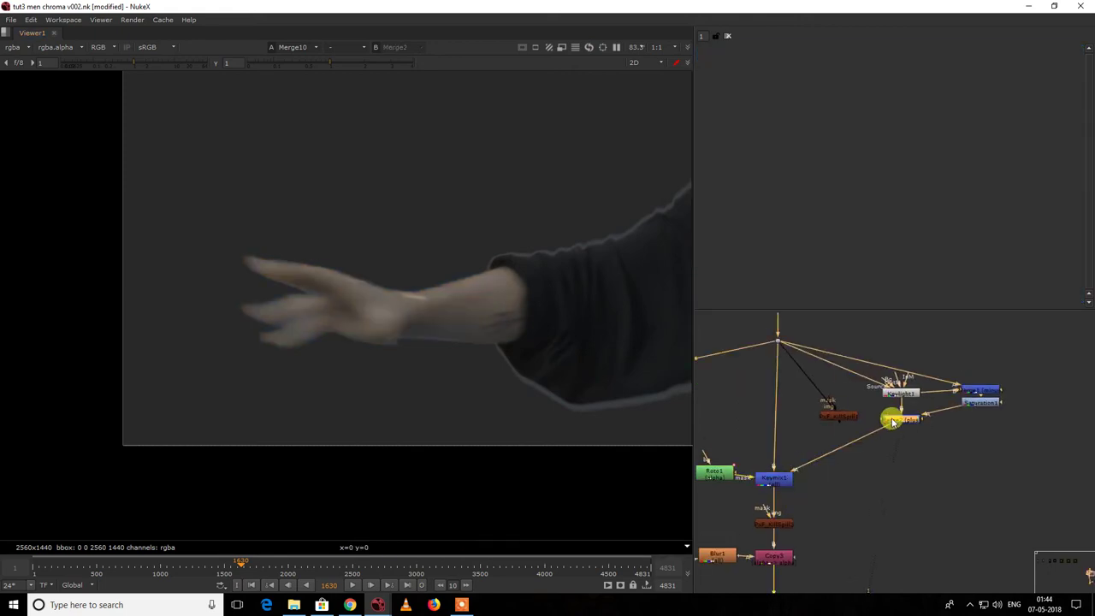
double_click(912, 395)
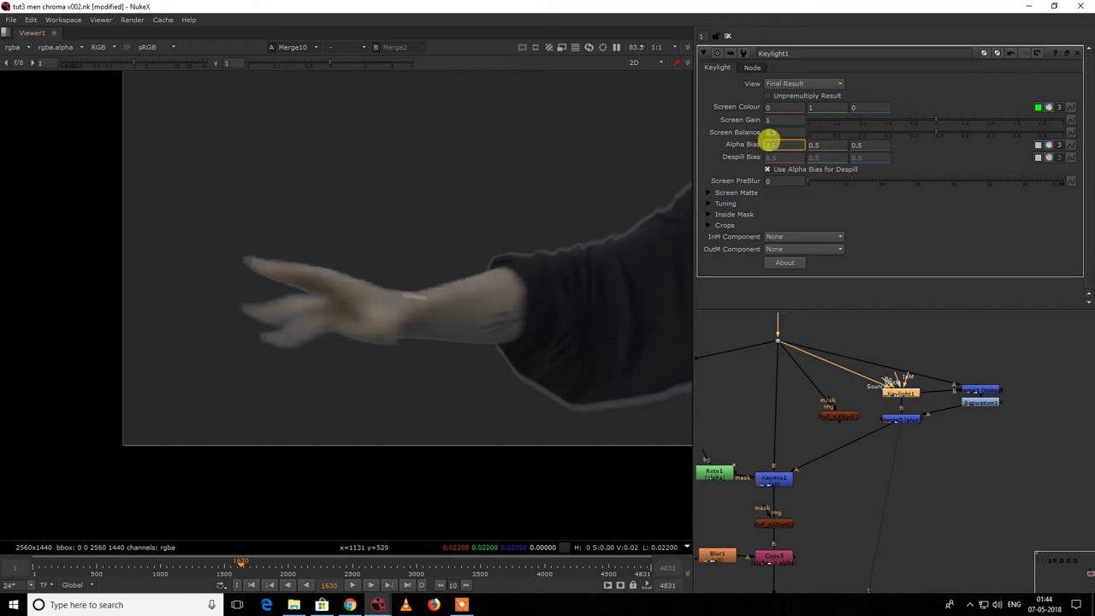
key(Up)
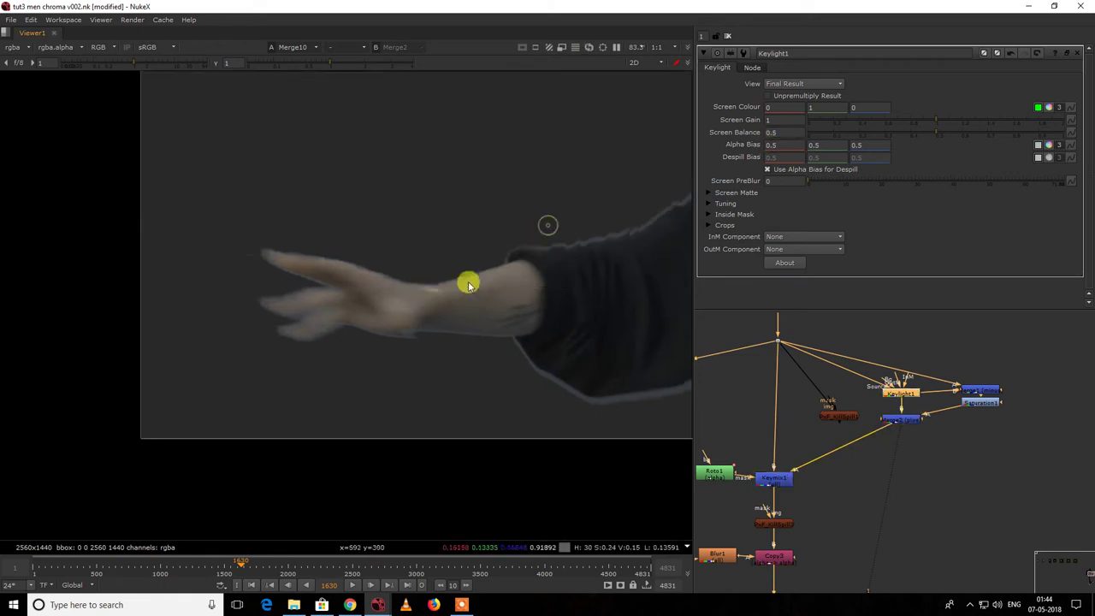
scroll(573, 227, up, 3)
key(Down)
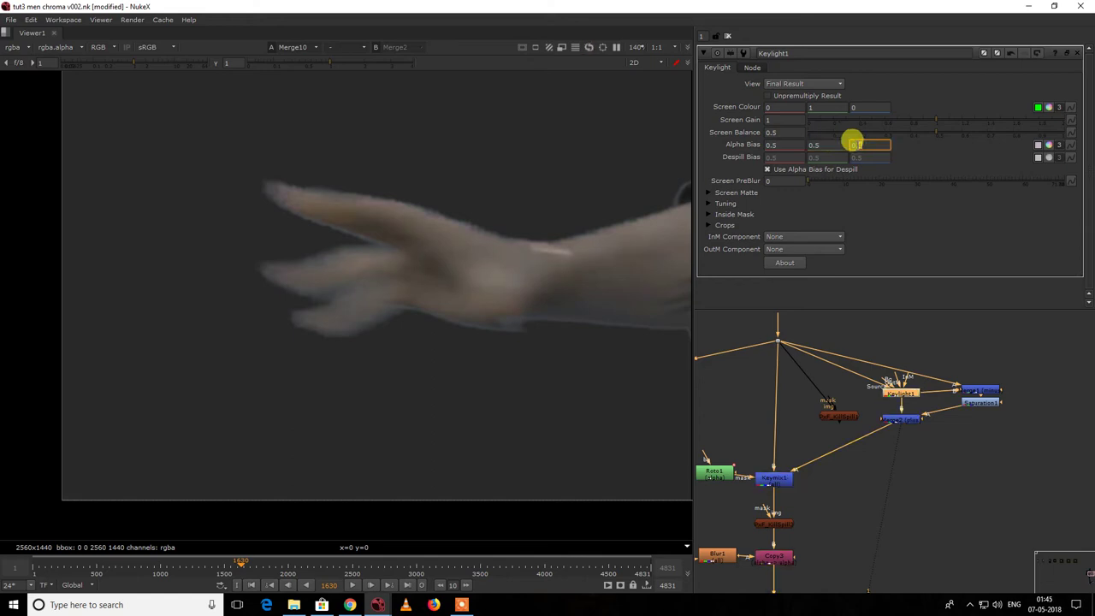
Step: View Keylight1's output for the whole frame and sample its Screen Colour from the green background
click(897, 389)
key(1)
key(f)
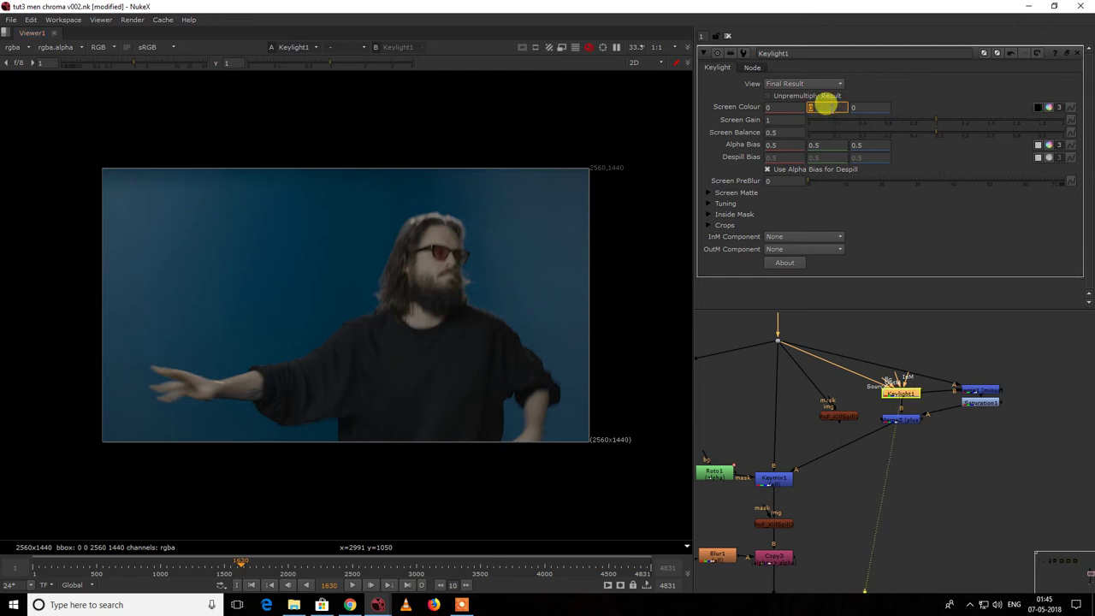
key(Return)
click(1040, 107)
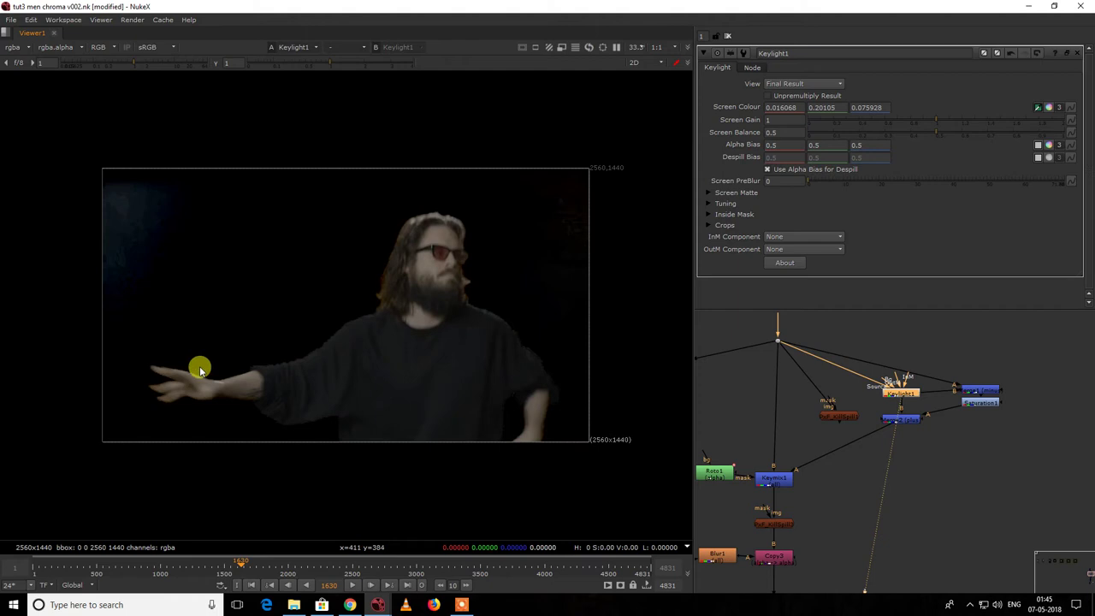
Step: Try a Screen Colour green value of 0.28105 in Keylight1 while viewing the hand
scroll(200, 368, up, 4)
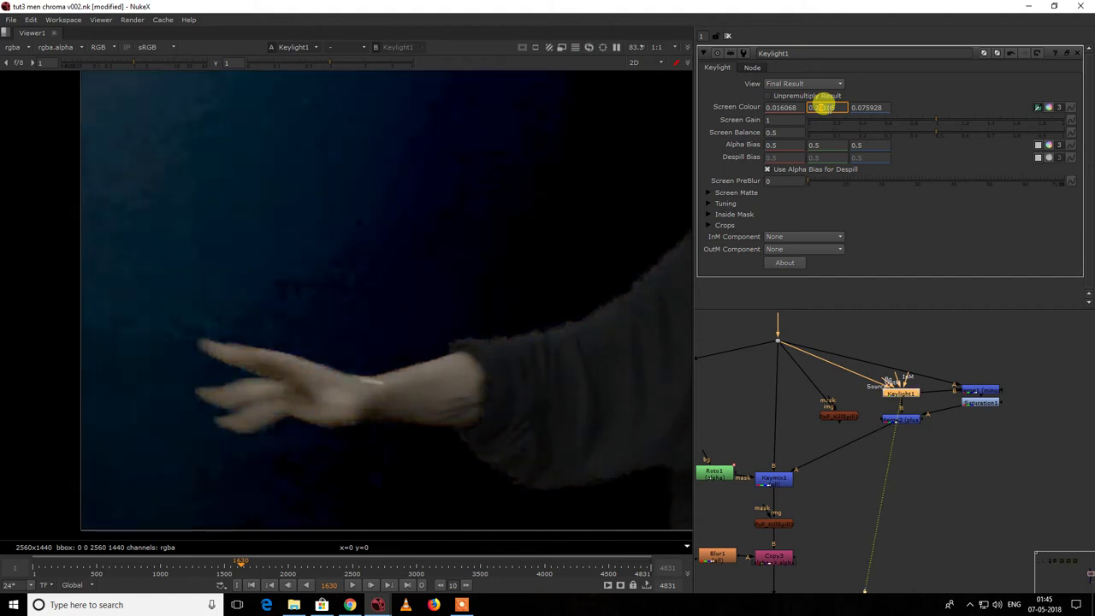
click(317, 400)
scroll(470, 351, down, 5)
drag(323, 425, 513, 320)
drag(386, 391, 560, 320)
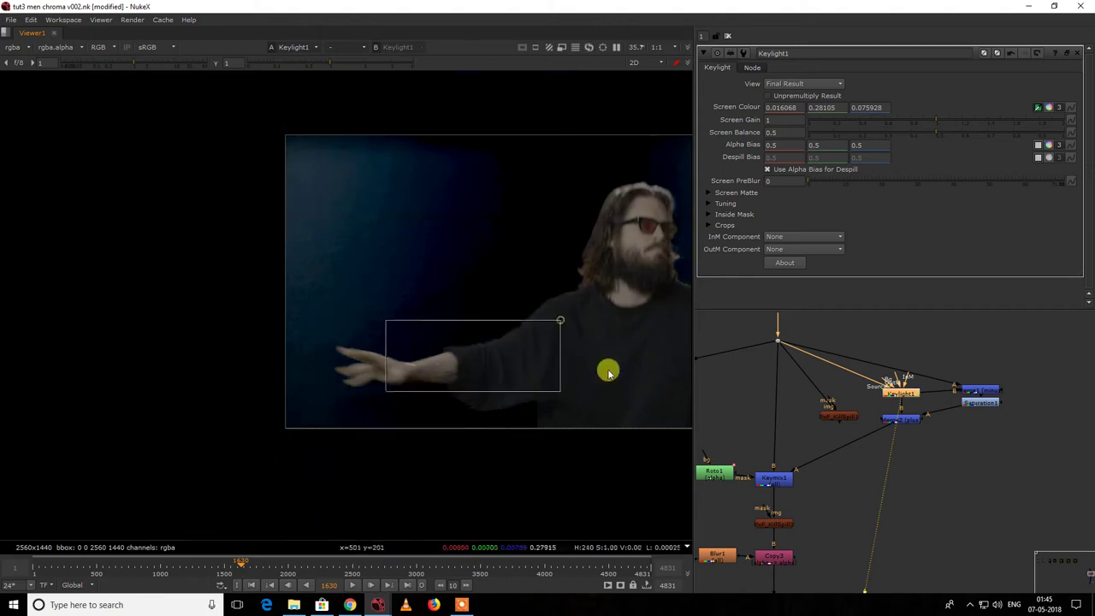
Step: Switch the viewer from Keylight1 to the final Merge composite and examine the blurred hand's edges
scroll(1019, 513, down, 4)
middle_drag(1020, 513, 1023, 419)
middle_drag(986, 497, 964, 415)
scroll(951, 419, up, 3)
middle_drag(941, 539, 870, 365)
drag(852, 369, 947, 451)
key(1)
drag(493, 319, 313, 469)
scroll(839, 372, down, 3)
middle_drag(839, 371, 839, 528)
scroll(861, 402, up, 5)
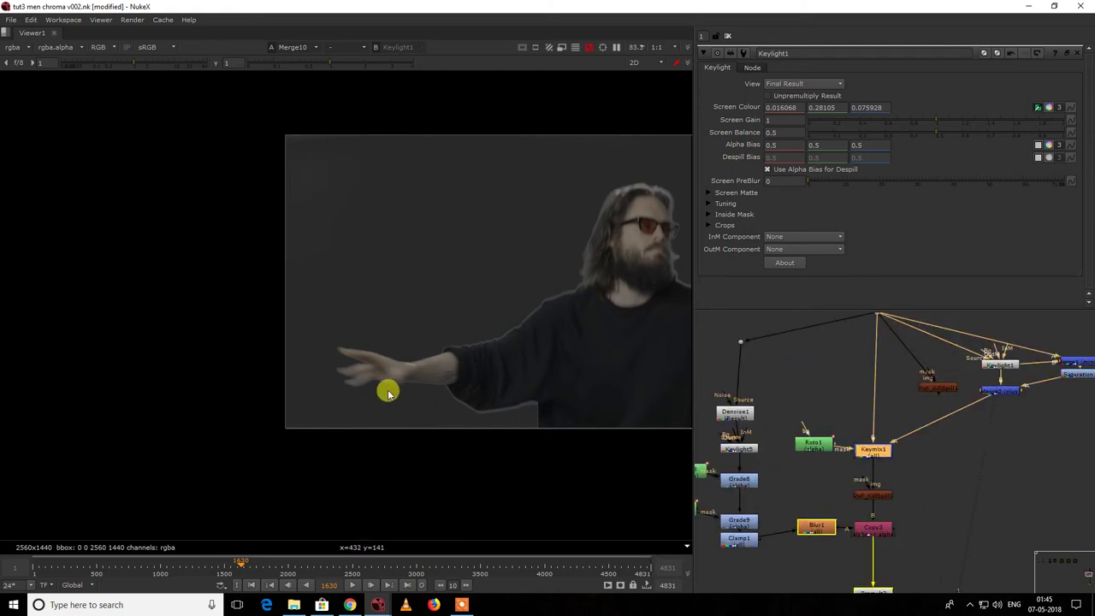
Step: Compare the hand with Keymix1 disabled and enabled, and set Keylight1's Screen Colour green to 0.18105
key(d)
key(d)
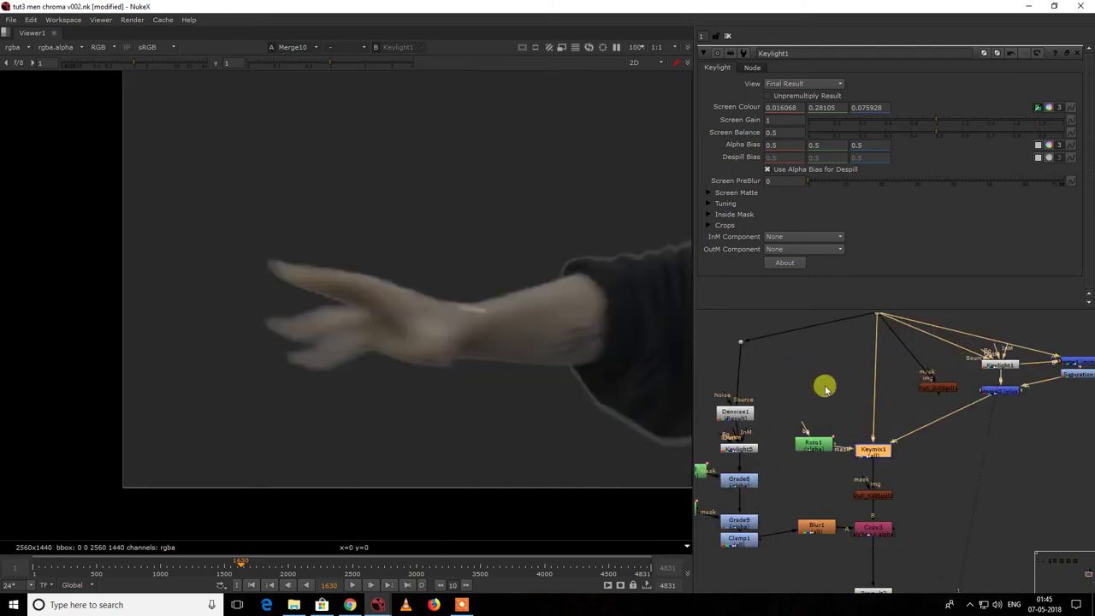
key(d)
key(d)
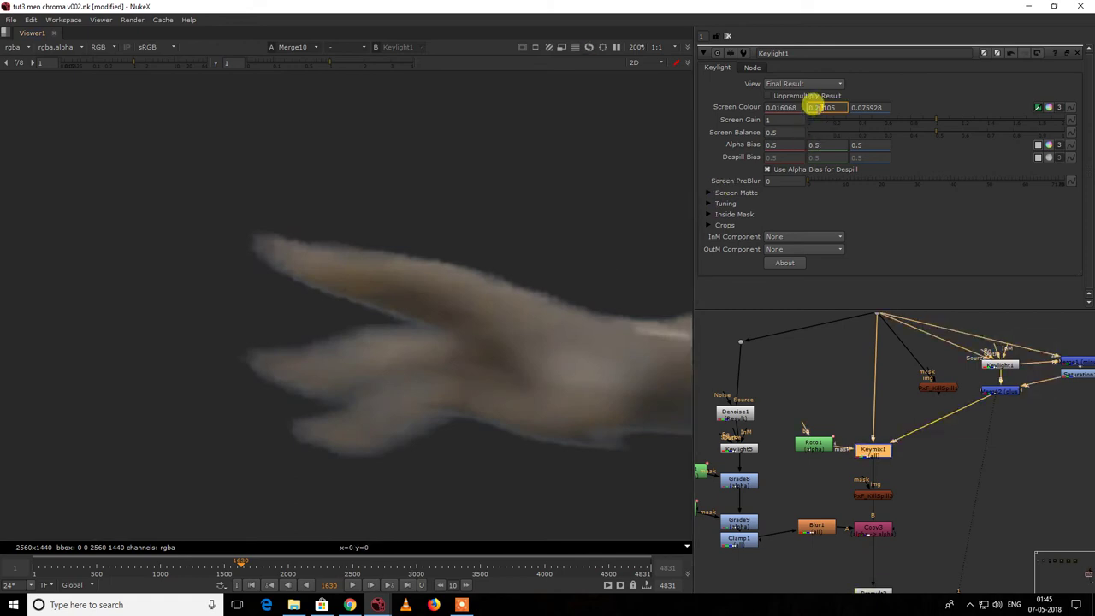
drag(562, 236, 447, 371)
scroll(528, 320, down, 3)
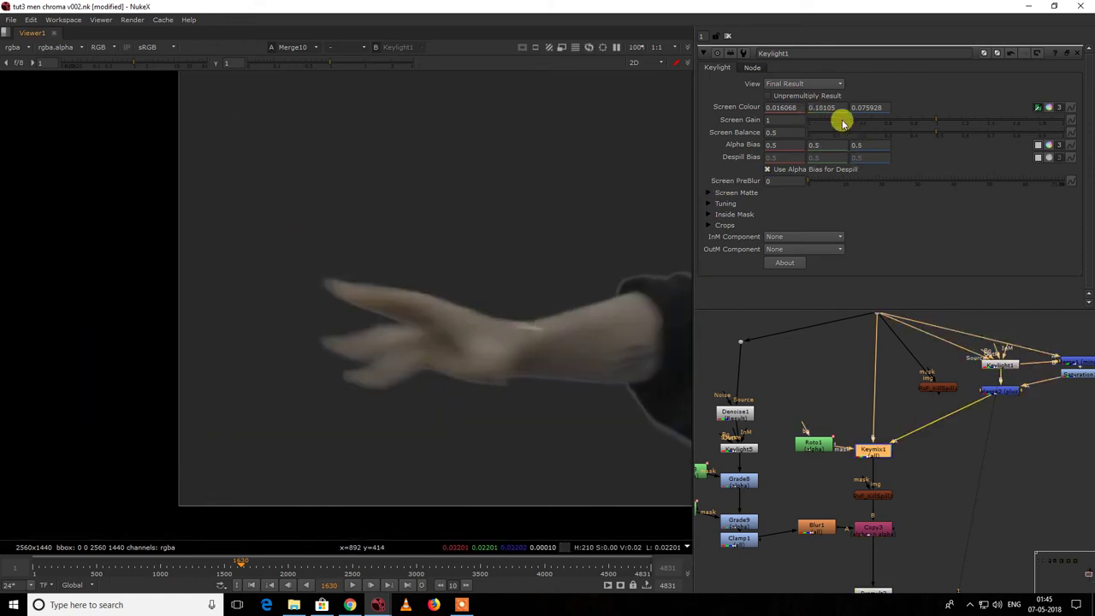
Step: View Keylight1's output on the hand and try a different red Alpha Bias value
click(1002, 391)
click(1008, 379)
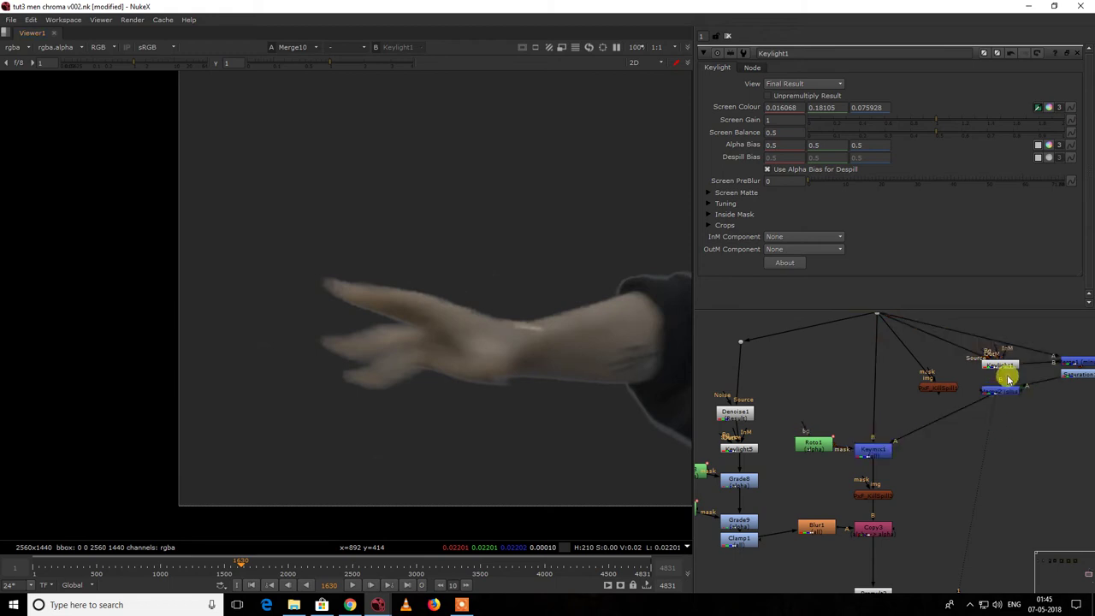
click(1003, 366)
key(1)
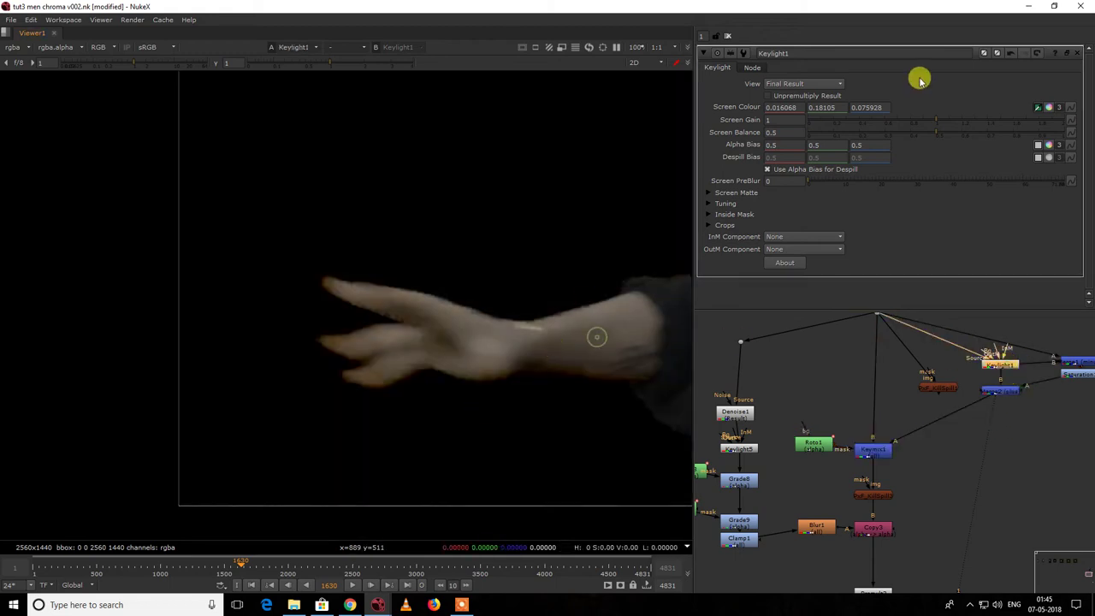
key(Down)
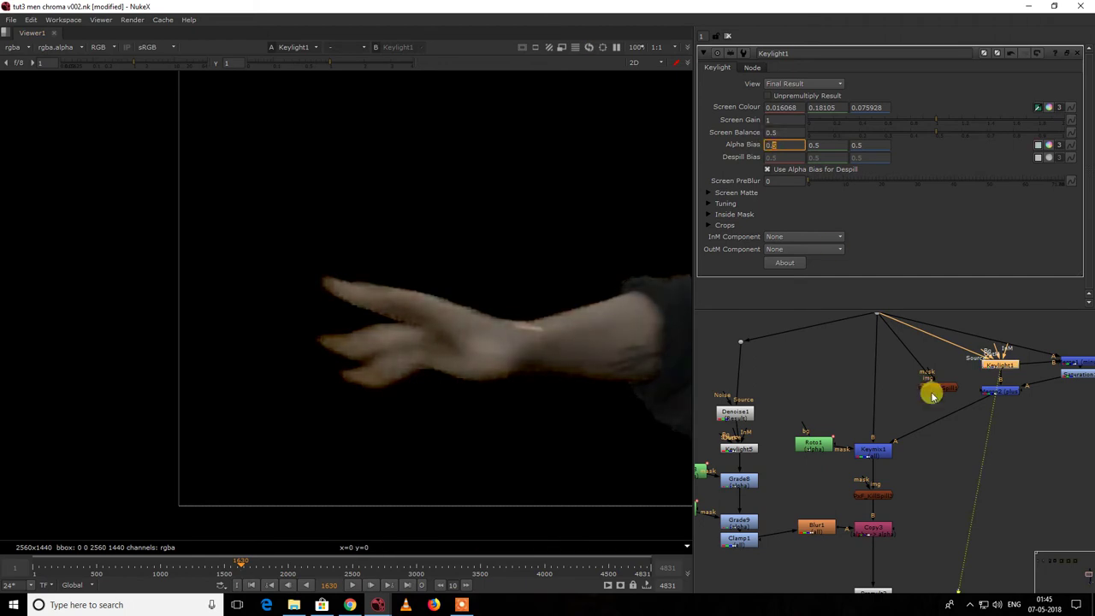
Step: Return the viewer to the final Merge composite to check the hand against the gray background
scroll(921, 424, down, 3)
middle_drag(903, 468, 902, 408)
middle_drag(870, 589, 864, 467)
drag(841, 504, 948, 568)
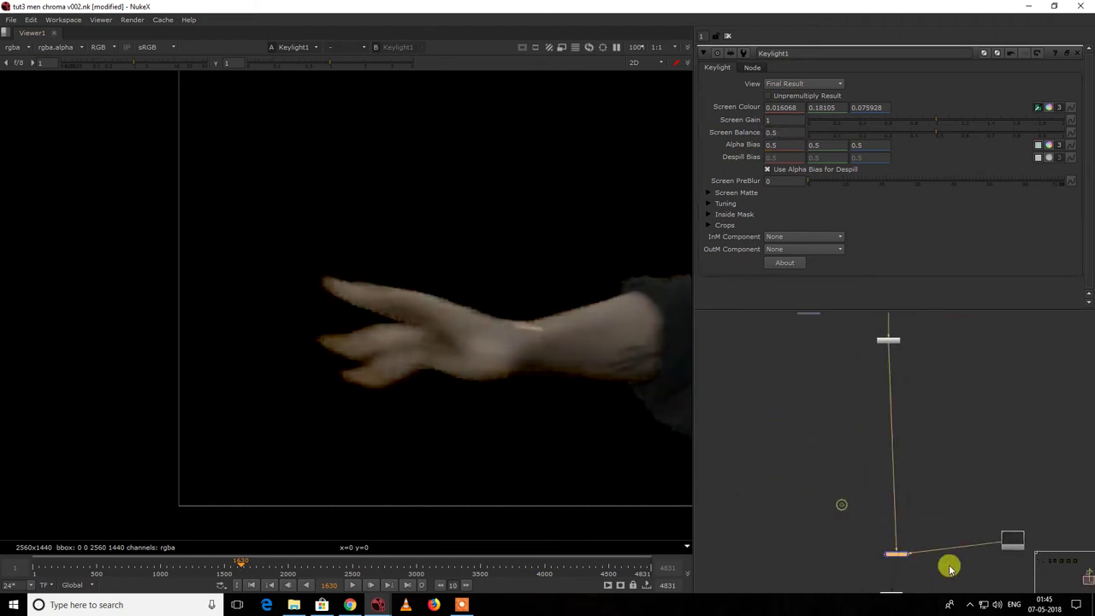
key(1)
scroll(986, 405, down, 10)
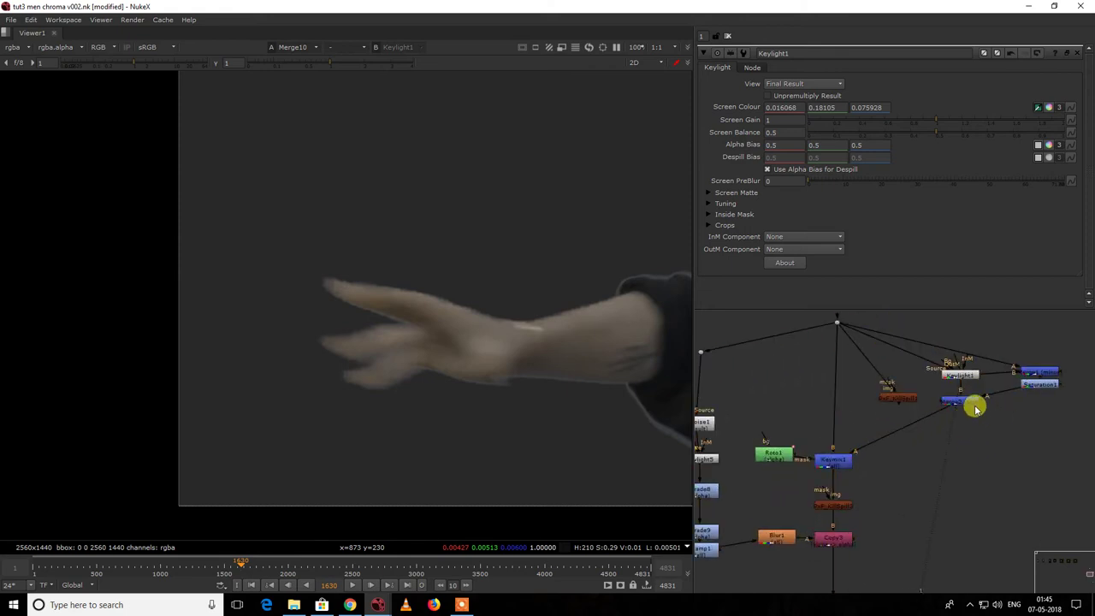
Step: Insert a Grade node between Saturation1 and the plus Merge, and connect a new Roto node to its mask
drag(975, 409, 972, 443)
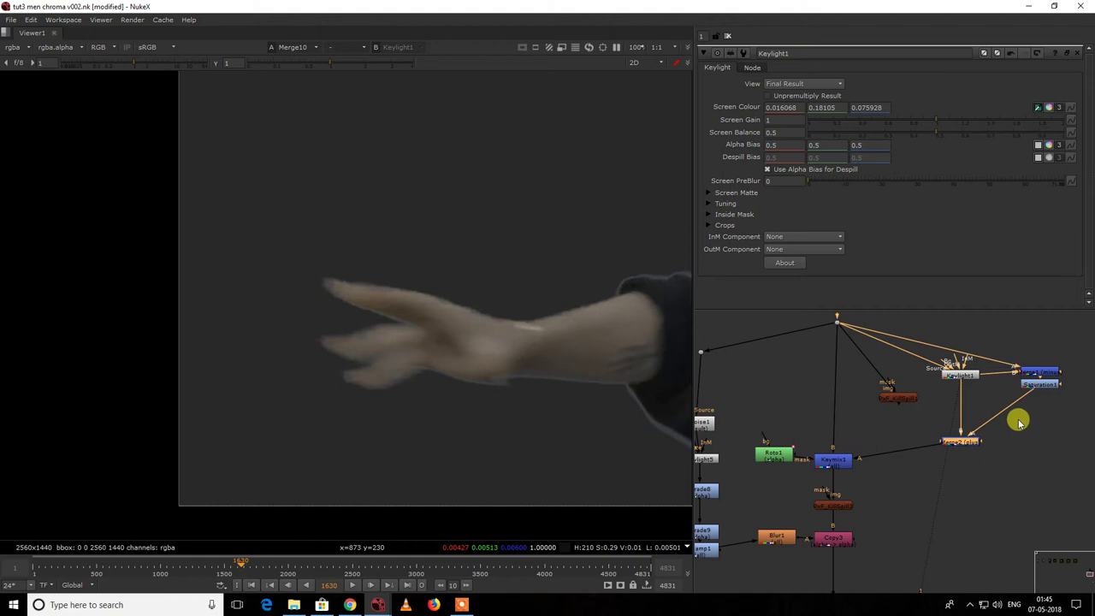
middle_drag(1018, 421, 997, 415)
key(g)
click(1049, 408)
key(o)
drag(988, 411, 1061, 415)
Step: Draw a closed Bezier shape around the blurred hand and wrist in Roto2
right_click(386, 268)
click(390, 272)
click(161, 244)
drag(398, 243, 526, 295)
drag(568, 327, 576, 385)
drag(531, 452, 218, 408)
drag(130, 368, 129, 337)
click(96, 277)
click(161, 244)
scroll(161, 246, down, 3)
middle_drag(153, 245, 226, 260)
Step: Smooth all points of the hand's Bezier shape and pull a wide feather outward around it
drag(140, 178, 643, 550)
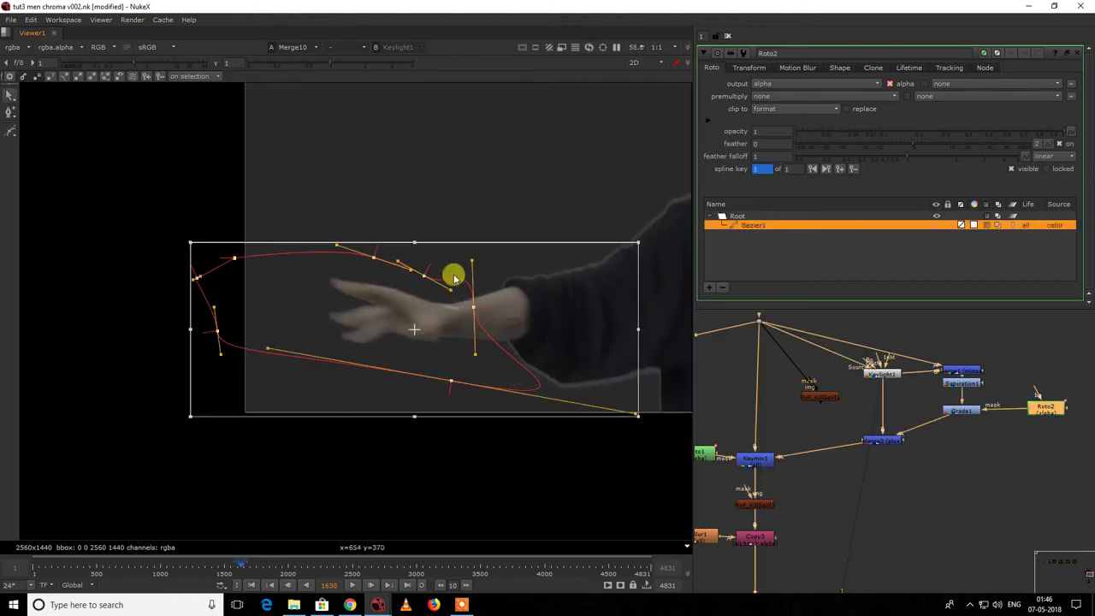
key(z)
ctrl+drag(424, 274, 466, 182)
Step: Check PxF_KillSpill1's SpillTweak colour and shift Grade1's gain toward orange, with green about 0.764 and blue about 0.636
middle_drag(758, 439, 828, 407)
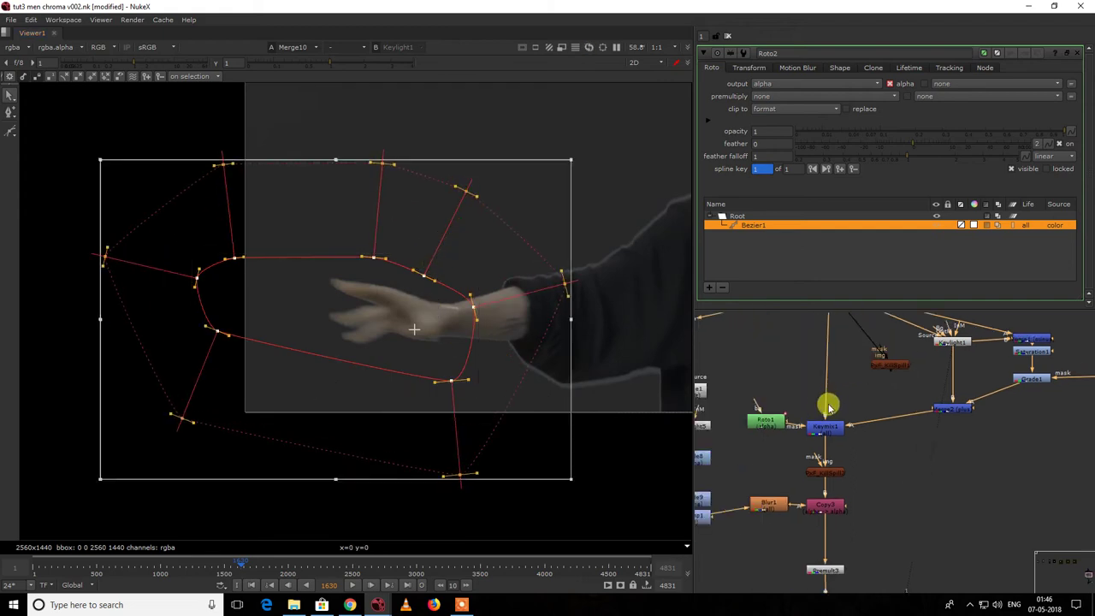
double_click(891, 364)
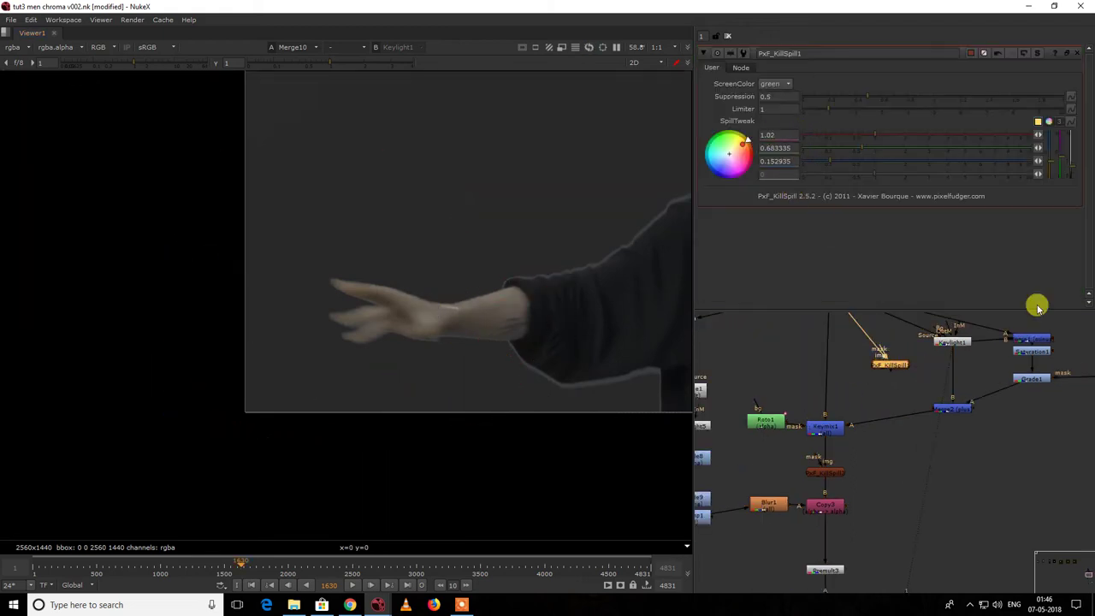
middle_drag(1037, 306, 914, 355)
double_click(907, 427)
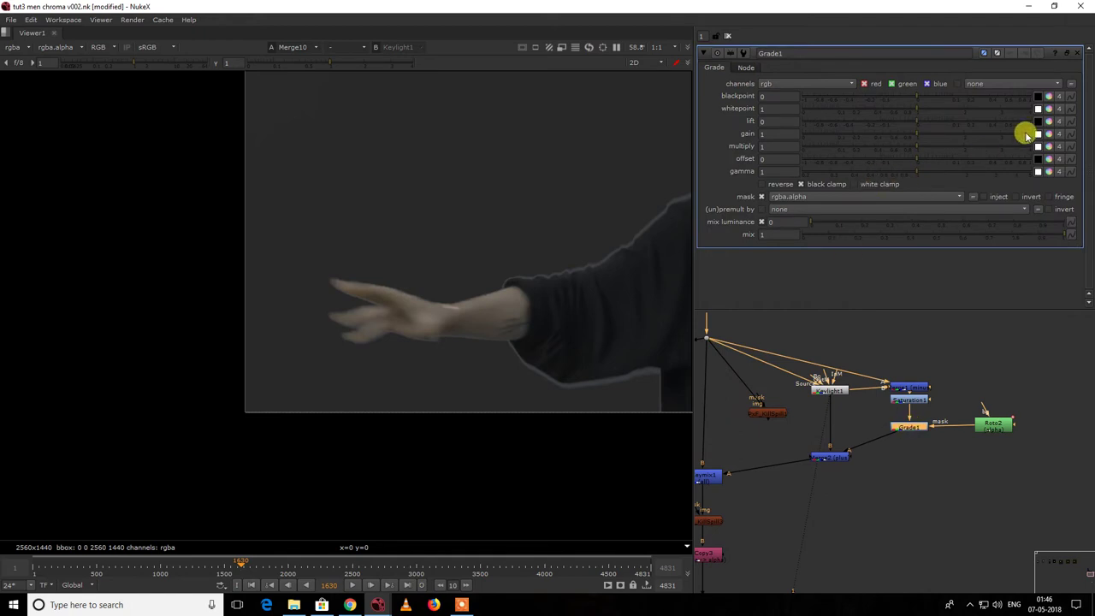
click(1048, 134)
mouse_move(742, 169)
mouse_down()
mouse_move(807, 129)
mouse_move(838, 134)
mouse_move(805, 142)
mouse_up()
scroll(379, 304, up, 4)
drag(413, 255, 294, 378)
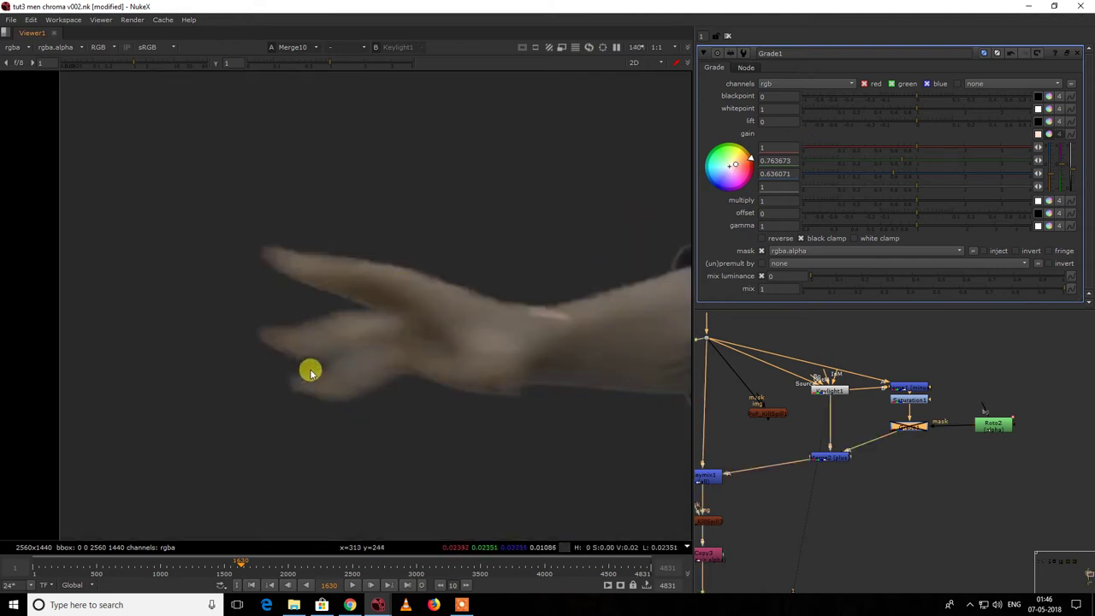
Step: Open Keylight1's properties and view its output around the blurred hand
double_click(830, 389)
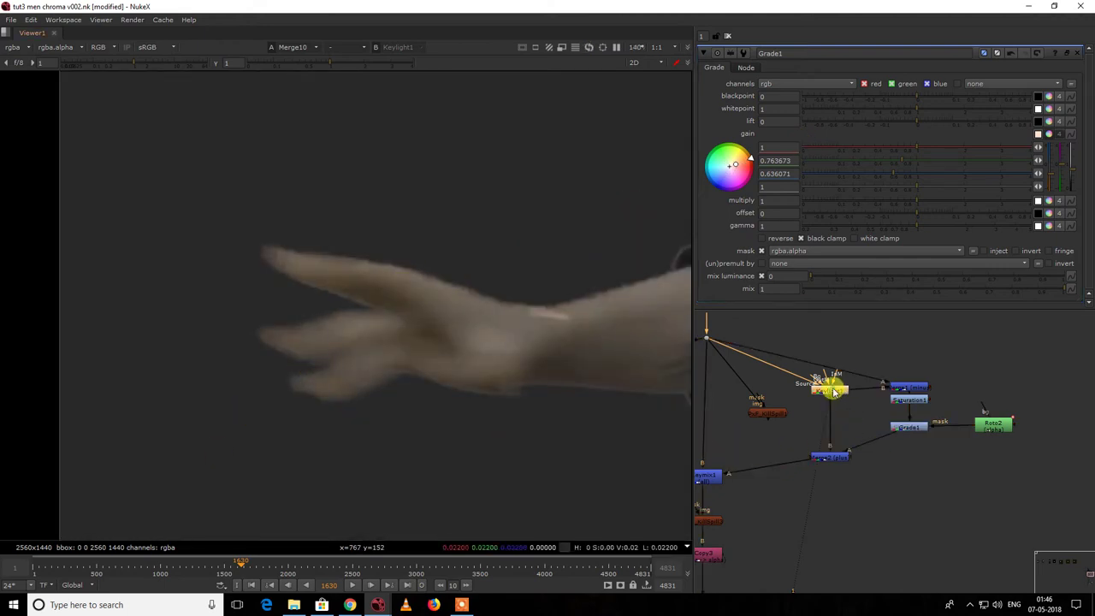
key(1)
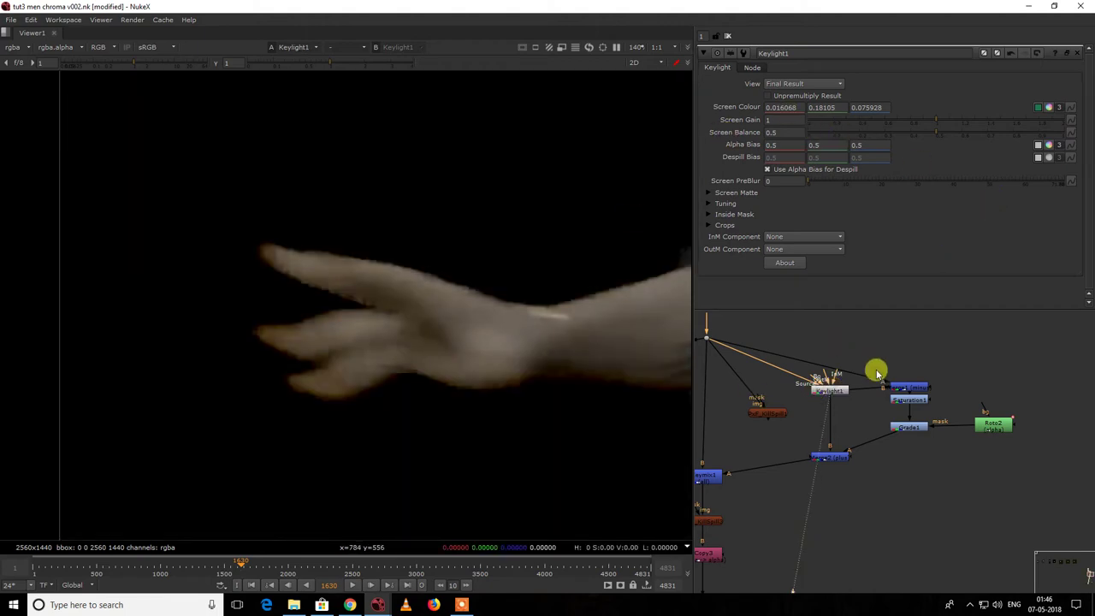
click(922, 433)
Step: View the final Merge composite for the whole frame and examine the edges of the man's hair and head
scroll(921, 433, down, 3)
middle_drag(866, 491, 936, 419)
middle_drag(894, 530, 885, 359)
middle_drag(852, 490, 840, 460)
drag(837, 432, 915, 462)
key(1)
key(f)
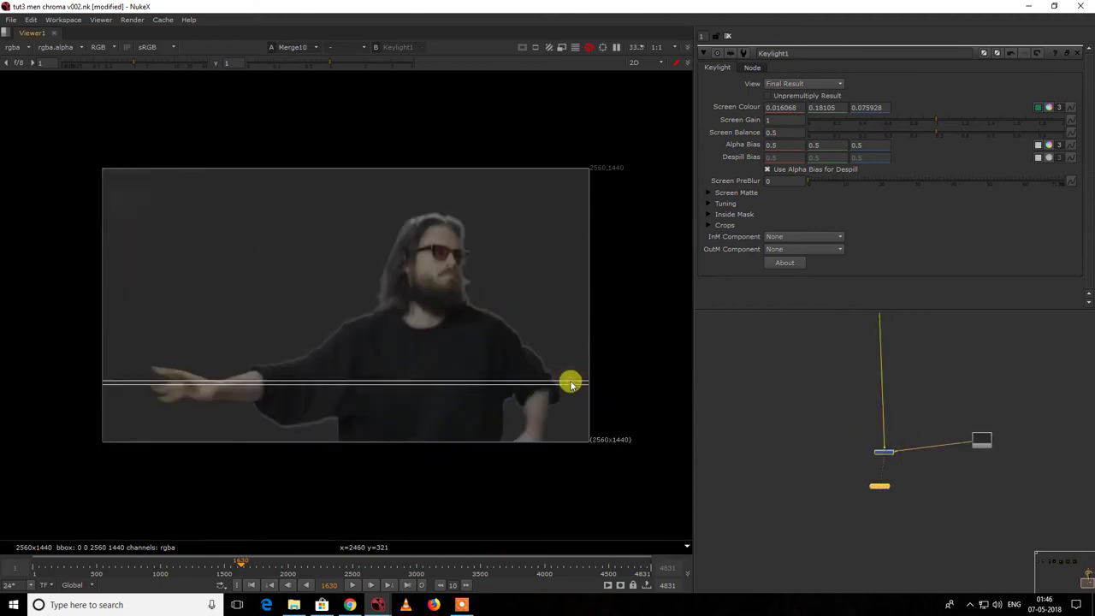
drag(596, 239, 380, 329)
scroll(440, 202, up, 4)
scroll(978, 460, down, 3)
scroll(905, 378, up, 5)
Step: Open Grade1's properties and expand the node graph to fill the window
double_click(988, 428)
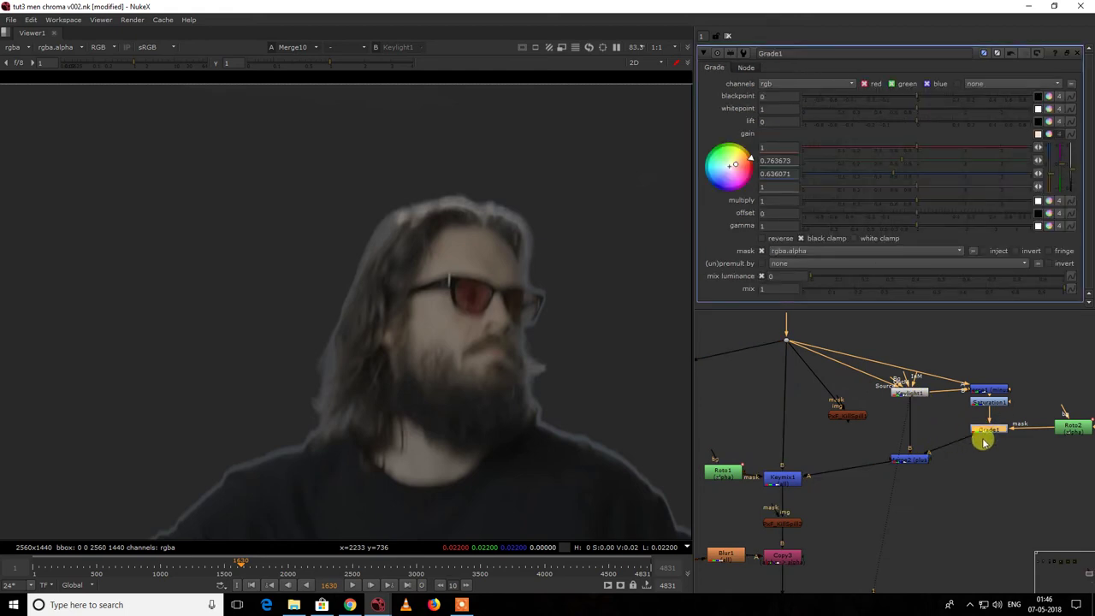
middle_drag(983, 441, 898, 462)
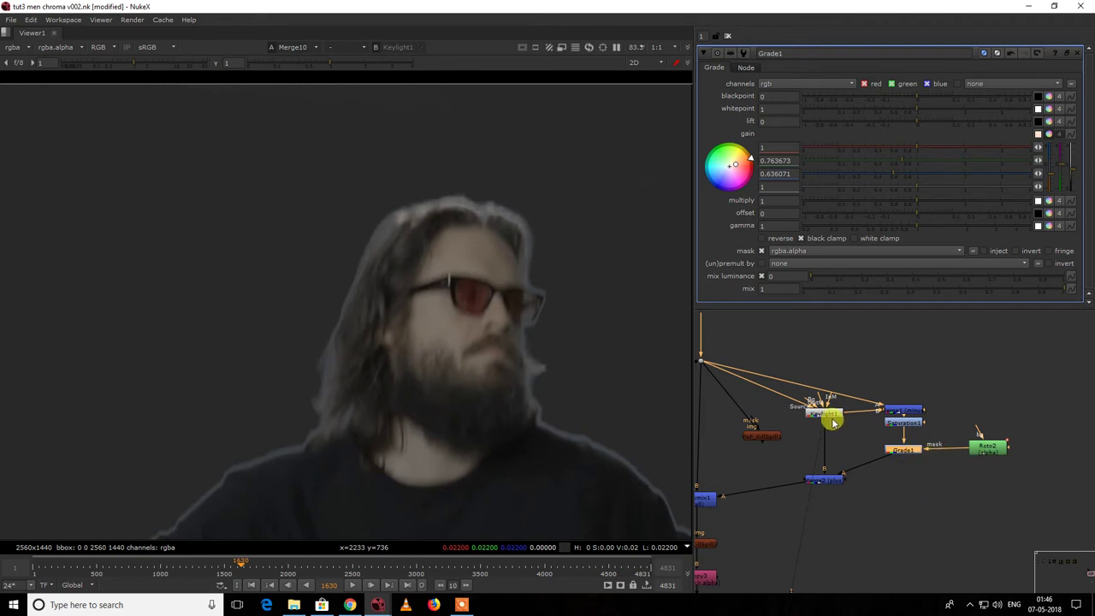
scroll(834, 422, down, 5)
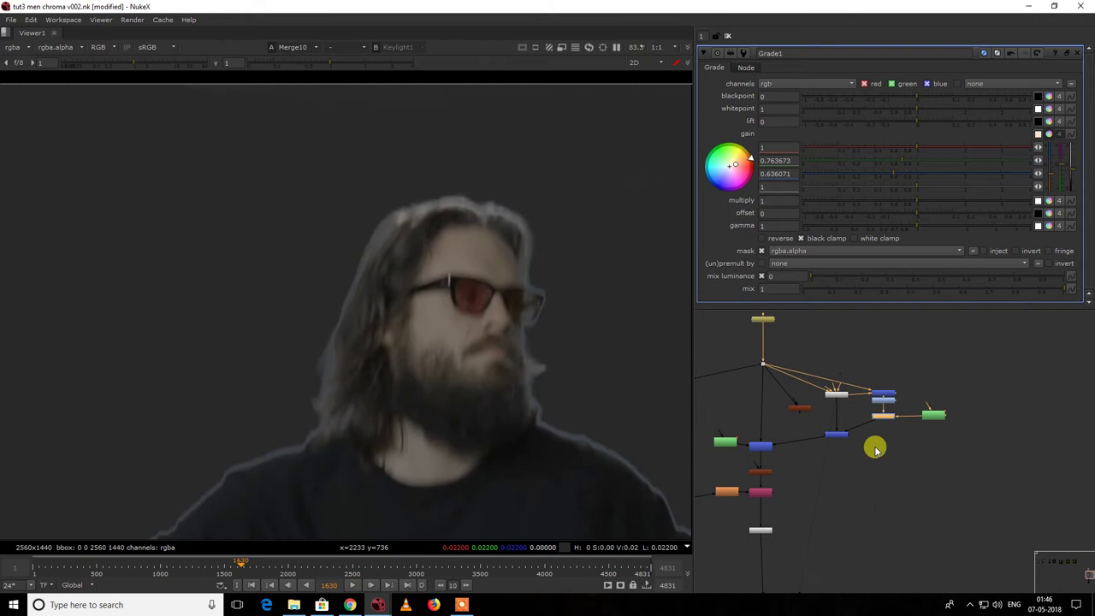
key(space)
Step: Tidy the alpha branch by aligning its Denoise, Keylight5, Grade, Roto and Clamp nodes, and line up the central column
scroll(776, 386, down, 5)
scroll(750, 330, up, 4)
drag(591, 303, 465, 411)
scroll(672, 416, up, 3)
click(559, 342)
scroll(423, 321, up, 3)
drag(473, 322, 480, 276)
drag(482, 235, 484, 207)
drag(481, 369, 483, 324)
drag(481, 402, 472, 394)
drag(346, 351, 580, 433)
drag(493, 394, 494, 364)
click(524, 404)
drag(494, 446, 494, 432)
click(379, 399)
drag(379, 399, 496, 412)
click(633, 359)
scroll(761, 333, down, 3)
Step: Arrange Merge1, Saturation1 and Grade1 in a column and route Merge1's A input through a Dot level with the main Dot
middle_drag(787, 334, 522, 342)
scroll(713, 329, up, 5)
drag(1027, 390, 688, 176)
drag(808, 264, 900, 321)
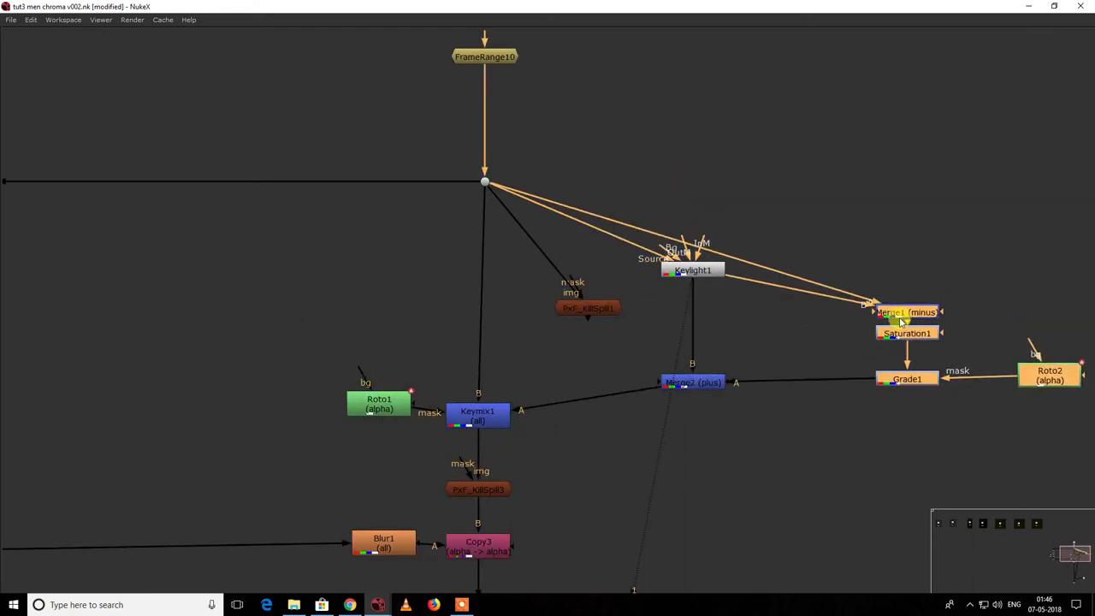
click(883, 224)
drag(796, 263, 862, 218)
scroll(792, 269, down, 3)
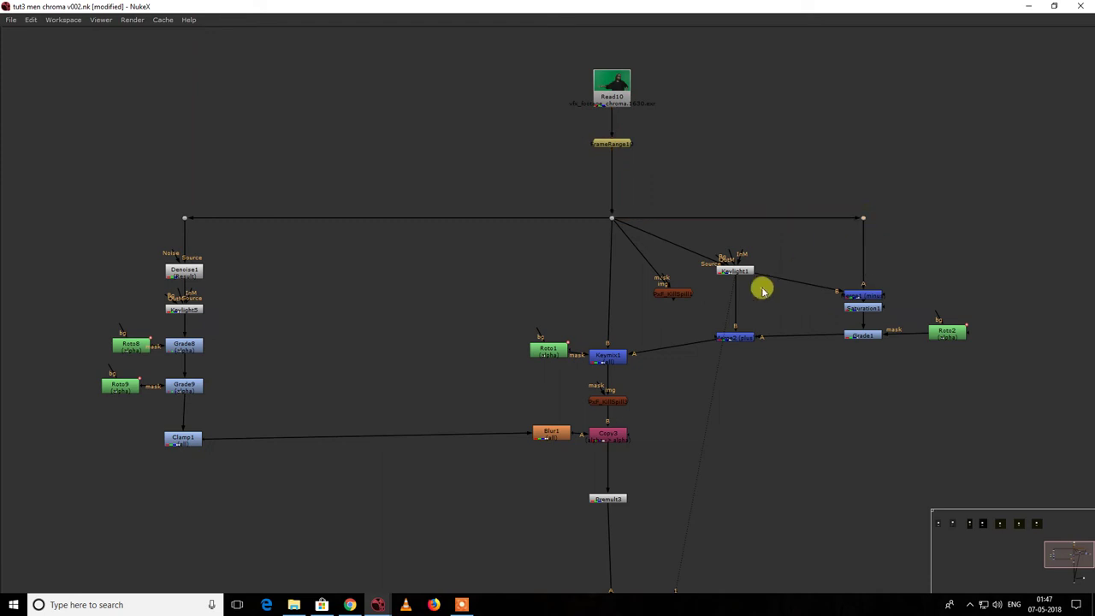
Step: Add a Dot above Keylight1 in the top row to route its Source input straight down
scroll(793, 204, up, 3)
drag(820, 167, 782, 212)
drag(602, 222, 788, 220)
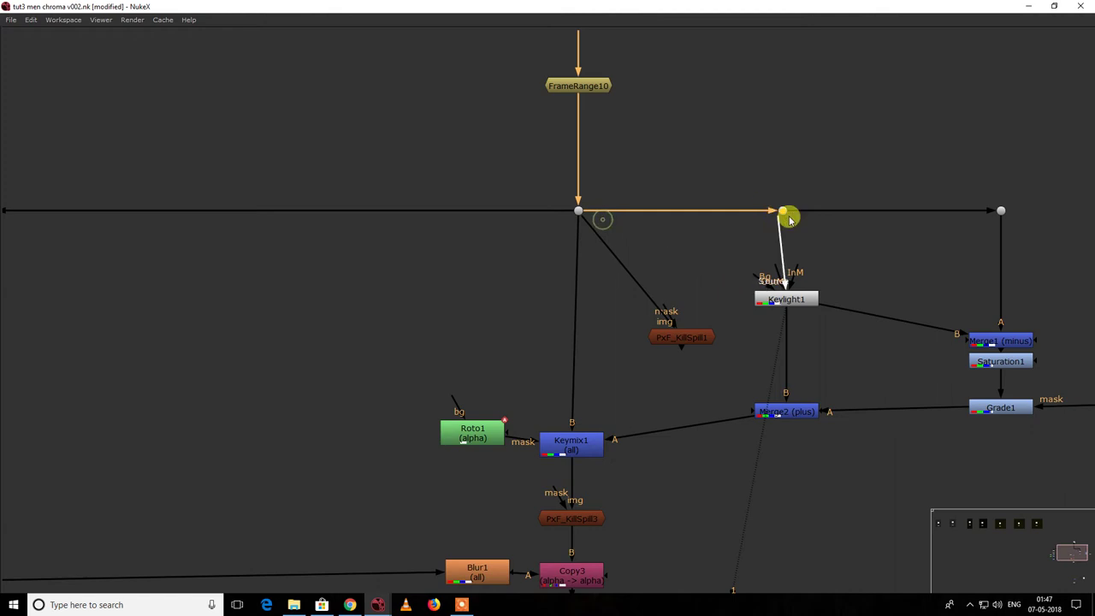
Step: Delete the unused PxF_KillSpill1 node
click(664, 336)
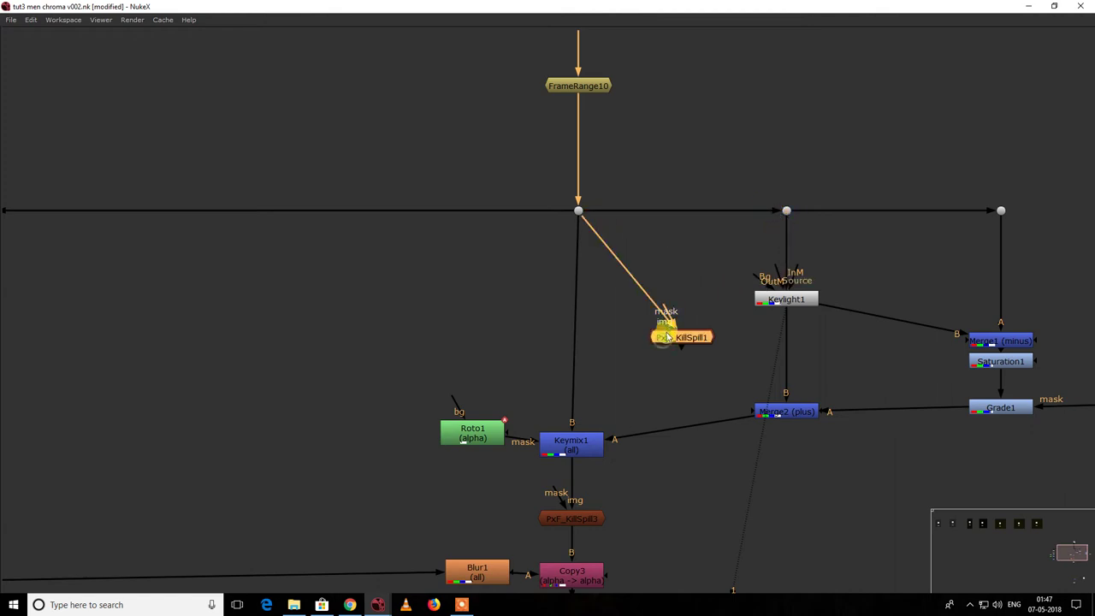
scroll(672, 329, down, 3)
key(Delete)
Step: Align Merge1 with Keylight1, space out Saturation1 above Grade1, and level the plus Merge with Keymix1
mouse_move(619, 294)
mouse_down()
mouse_move(1080, 426)
mouse_move(624, 303)
mouse_up()
click(916, 364)
drag(728, 342, 731, 373)
click(845, 317)
drag(874, 291, 875, 261)
click(823, 305)
scroll(823, 305, down, 3)
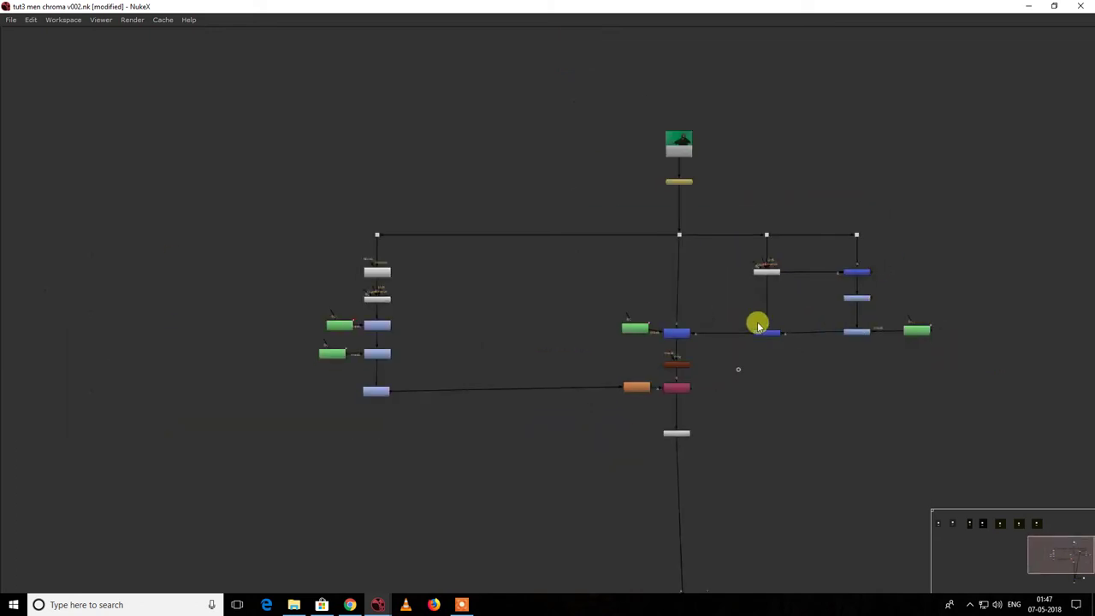
scroll(707, 237, up, 2)
click(698, 239)
middle_drag(650, 134, 663, 216)
click(663, 217)
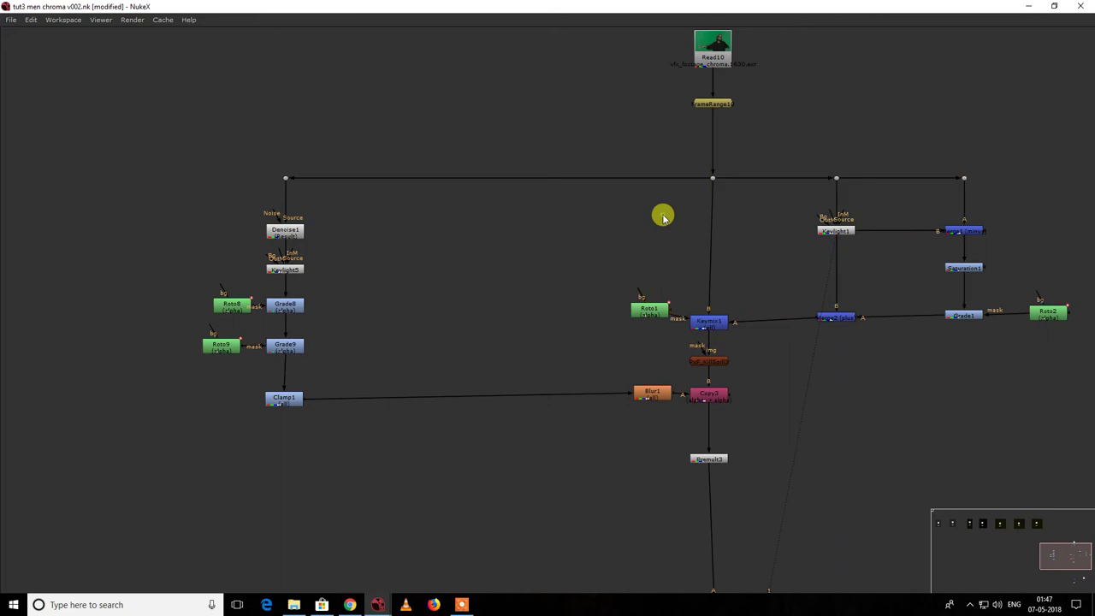
Step: Snap all nodes to the grid and line up Keymix1 and Roto1 with the row of the plus Merge
key(backslash)
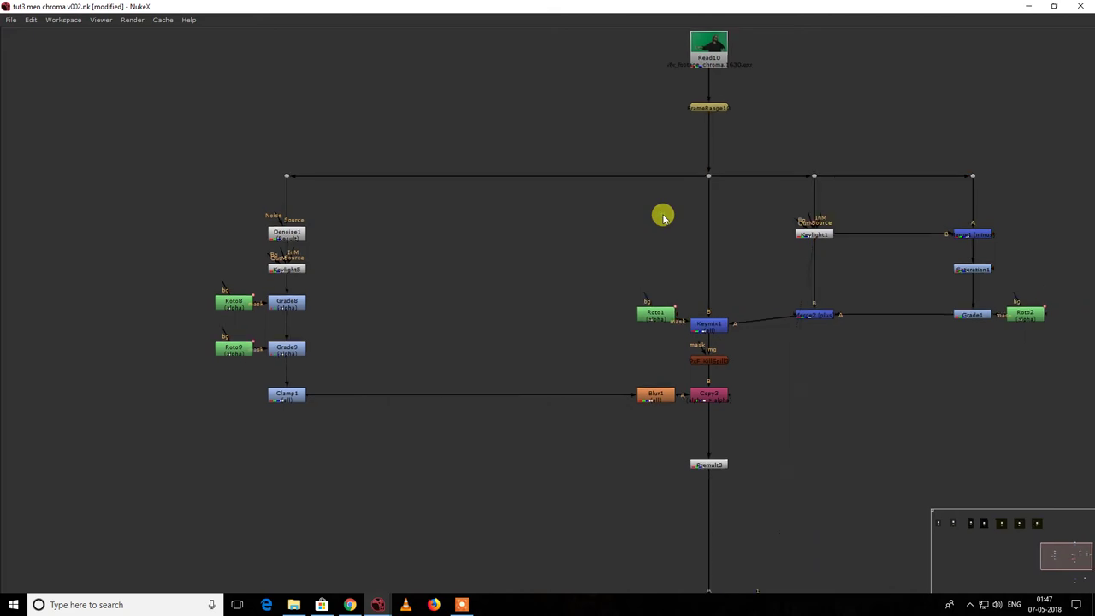
click(716, 324)
drag(665, 318, 626, 311)
Step: Move the upper part of the node tree, through Keymix1 and Grade8, upward to leave space above Copy3
scroll(644, 308, down, 3)
scroll(639, 274, down, 3)
drag(543, 220, 813, 337)
scroll(672, 323, up, 3)
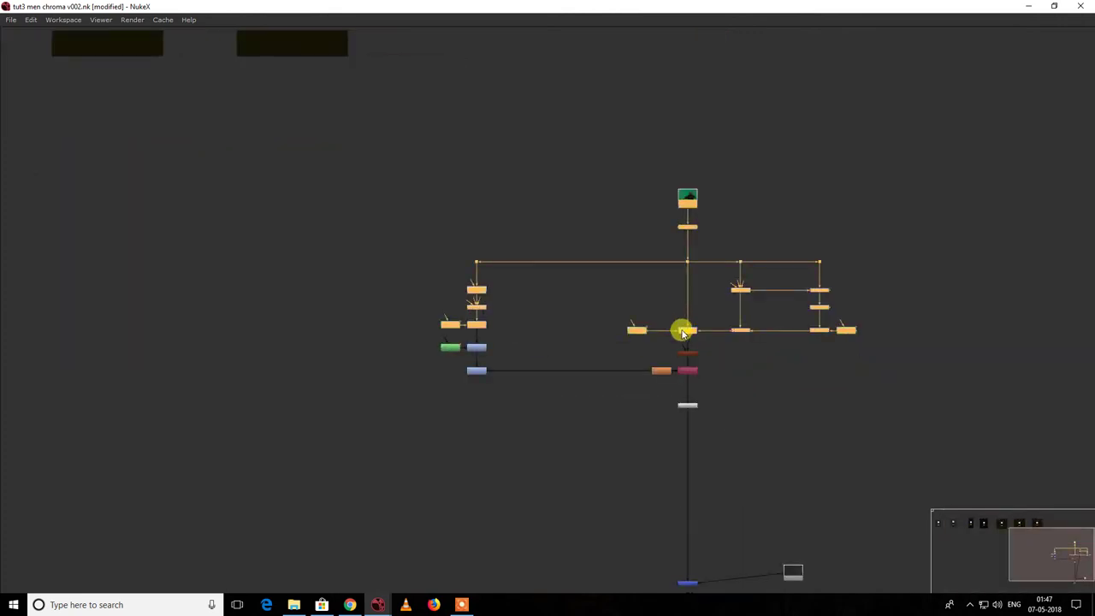
drag(682, 332, 680, 260)
click(765, 291)
Step: Group the despill branch nodes in a Backdrop labelled "Despill"
scroll(795, 270, up, 3)
scroll(863, 343, down, 5)
scroll(807, 343, up, 3)
drag(512, 166, 856, 392)
key(Tab)
text(back)
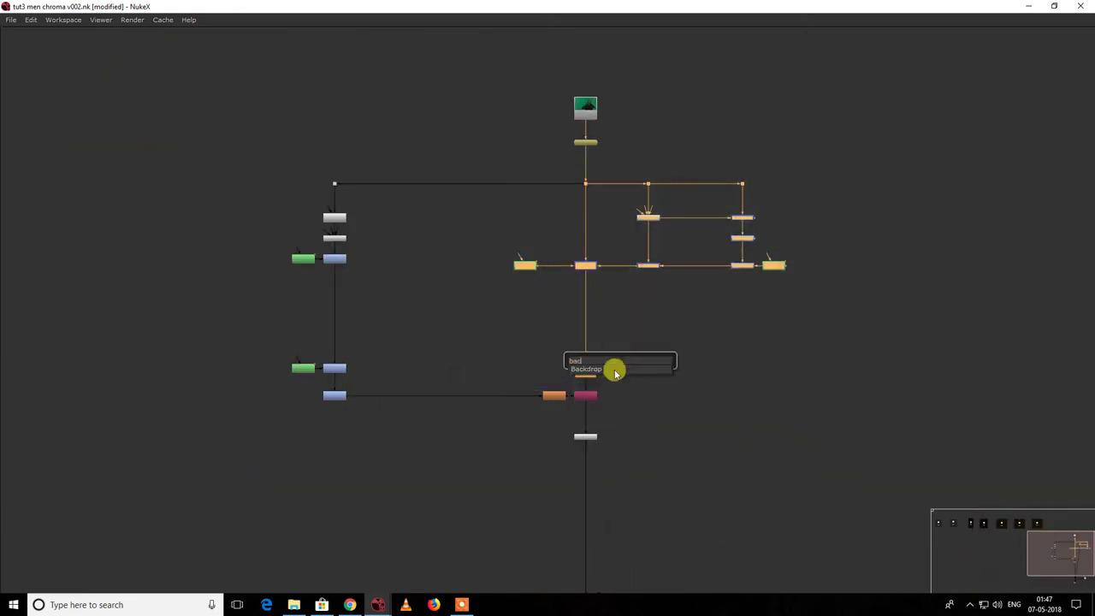
key(Return)
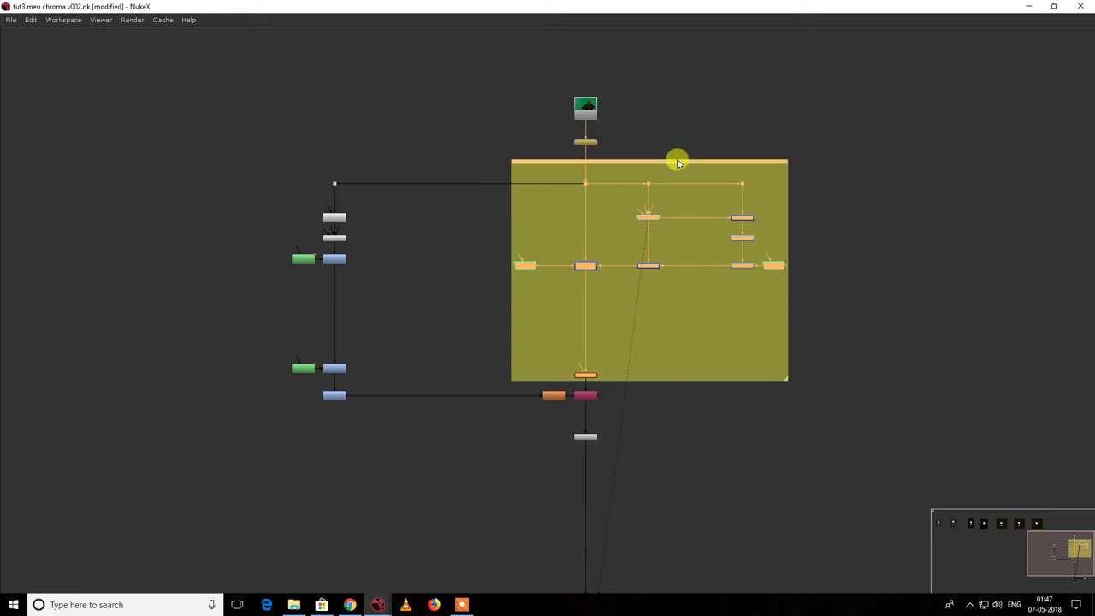
Step: Darken the Despill backdrop's tile colour to near black
key(space)
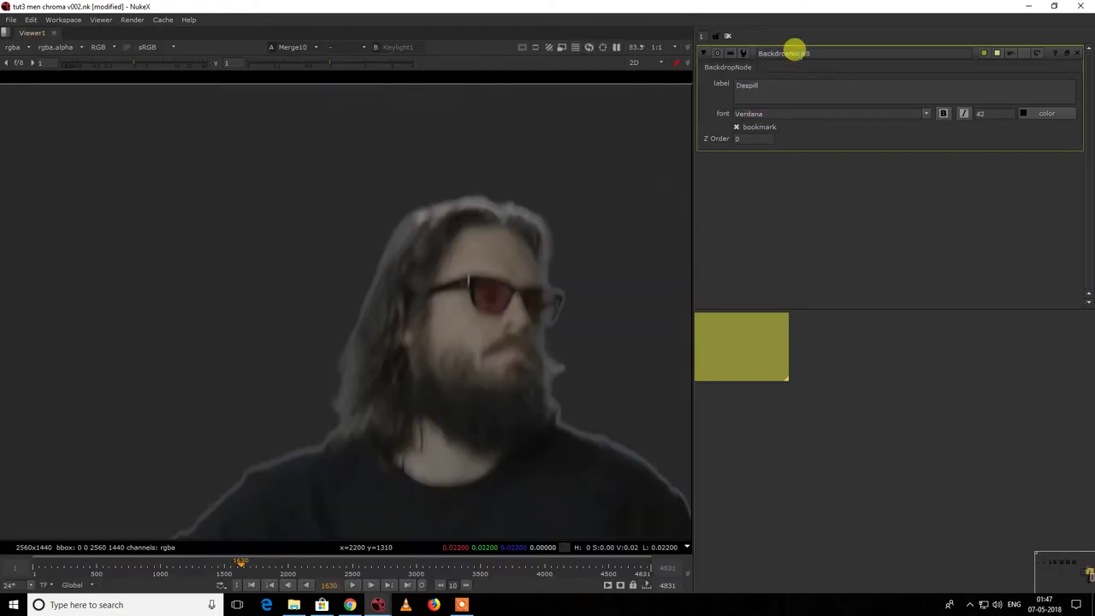
click(987, 54)
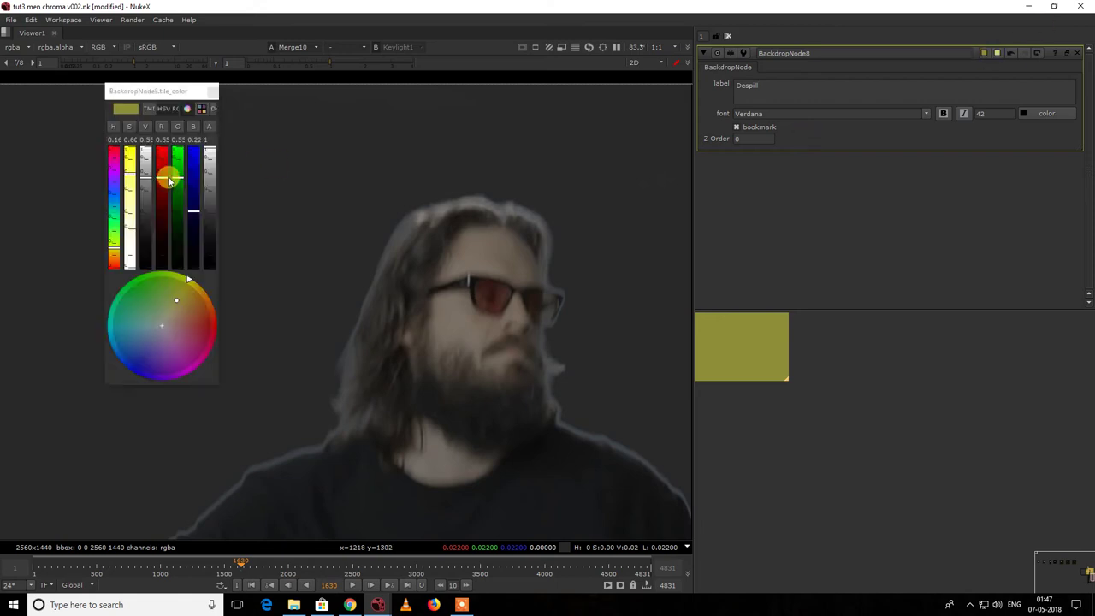
drag(147, 217, 147, 245)
click(212, 93)
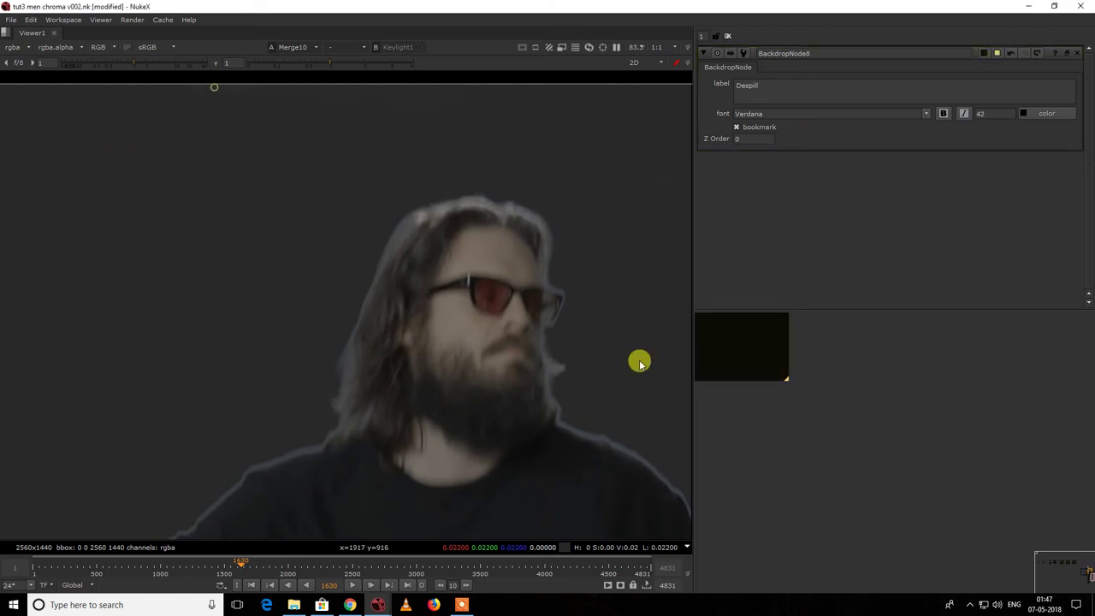
key(space)
Step: Add a second Keylight node beside the Despill backdrop, feed it from the green-screen plate and view its output
scroll(843, 443, up, 4)
scroll(829, 362, up, 3)
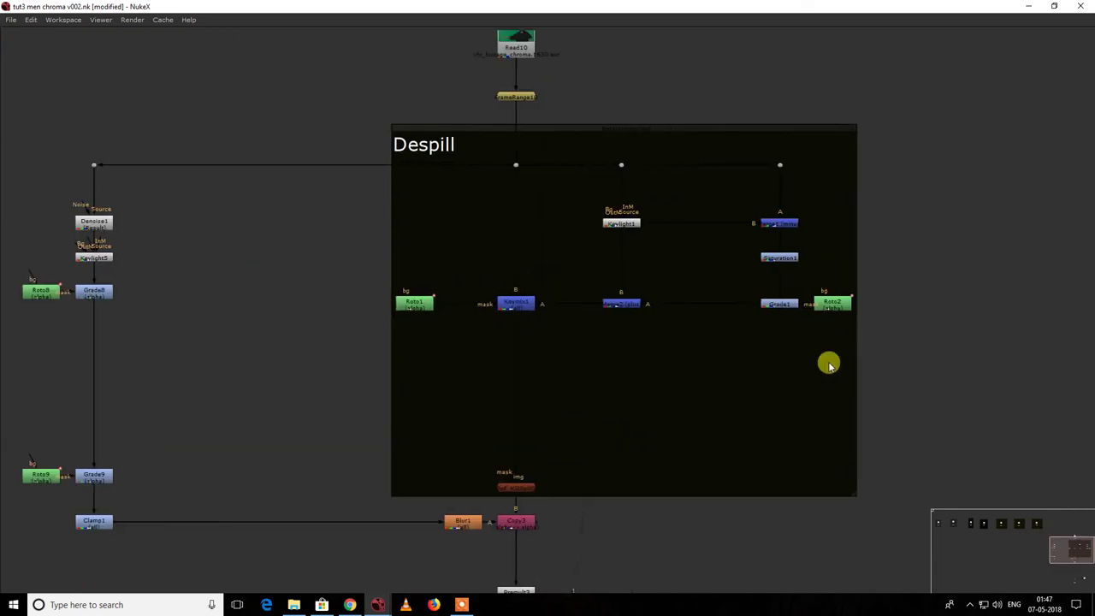
key(Tab)
text(ke)
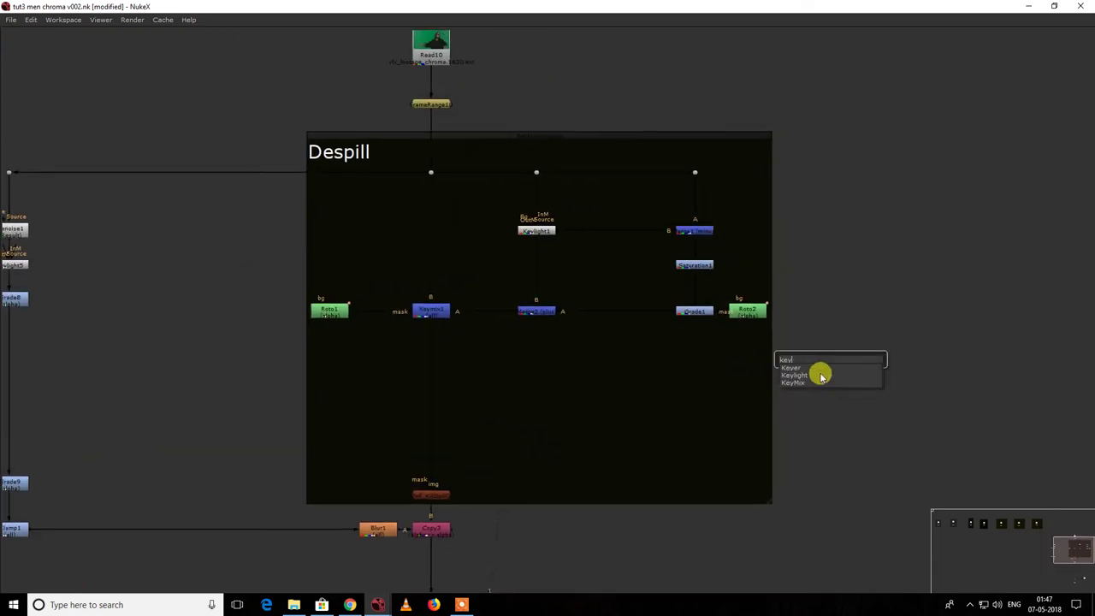
click(821, 376)
scroll(834, 355, up, 3)
drag(841, 347, 596, 54)
click(802, 366)
key(1)
key(space)
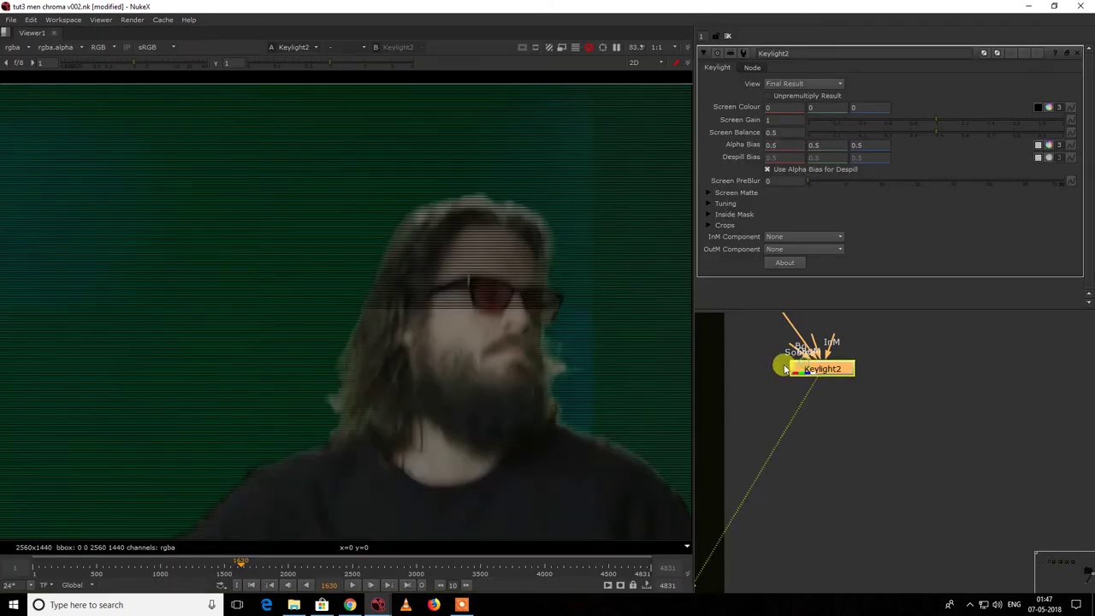
Step: Set the new Keylight's Screen Colour by sampling the green background beside the man's head
key(f)
click(1041, 111)
scroll(443, 206, up, 3)
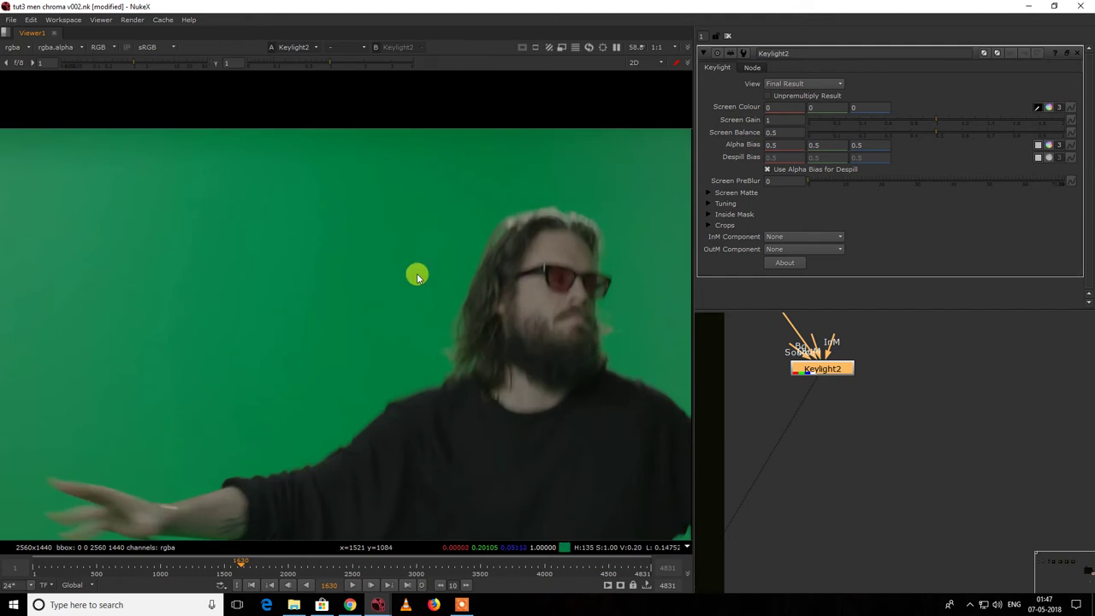
ctrl+click(354, 207)
Step: Insert a second KeyMix in the main branch below Keymix1 and connect its A input to Keylight2
scroll(805, 421, down, 5)
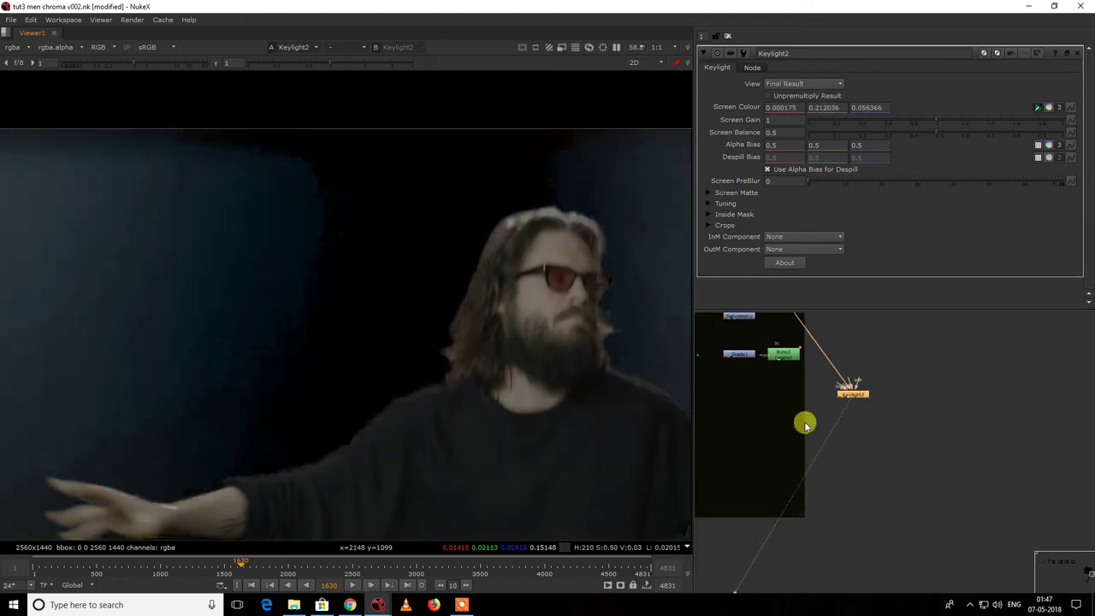
scroll(786, 406, up, 5)
key(Tab)
text(key)
click(772, 428)
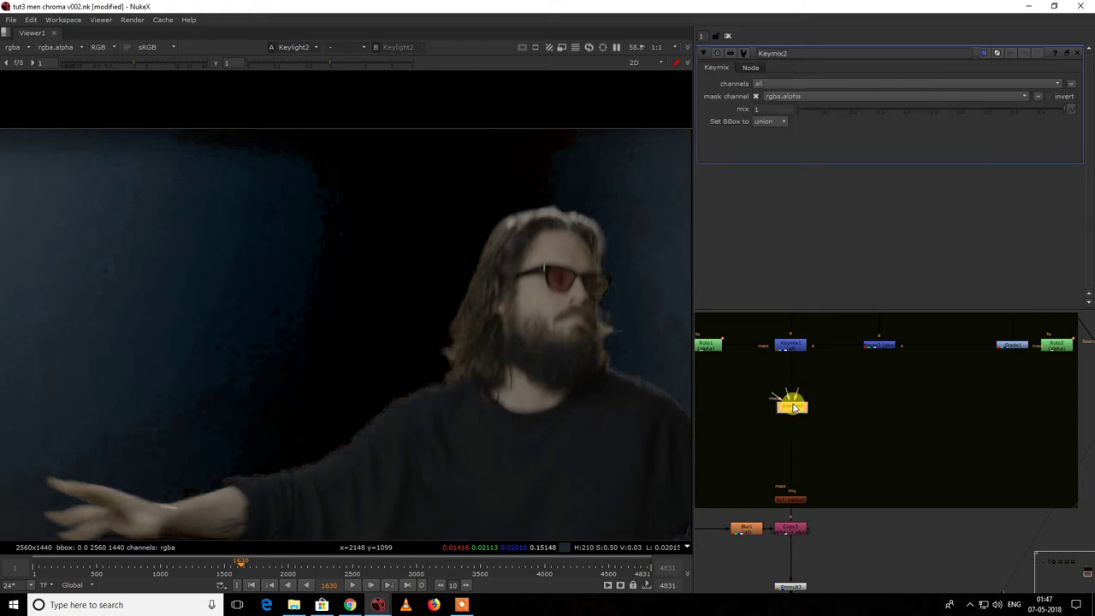
scroll(819, 399, down, 5)
drag(805, 399, 984, 400)
scroll(854, 399, up, 4)
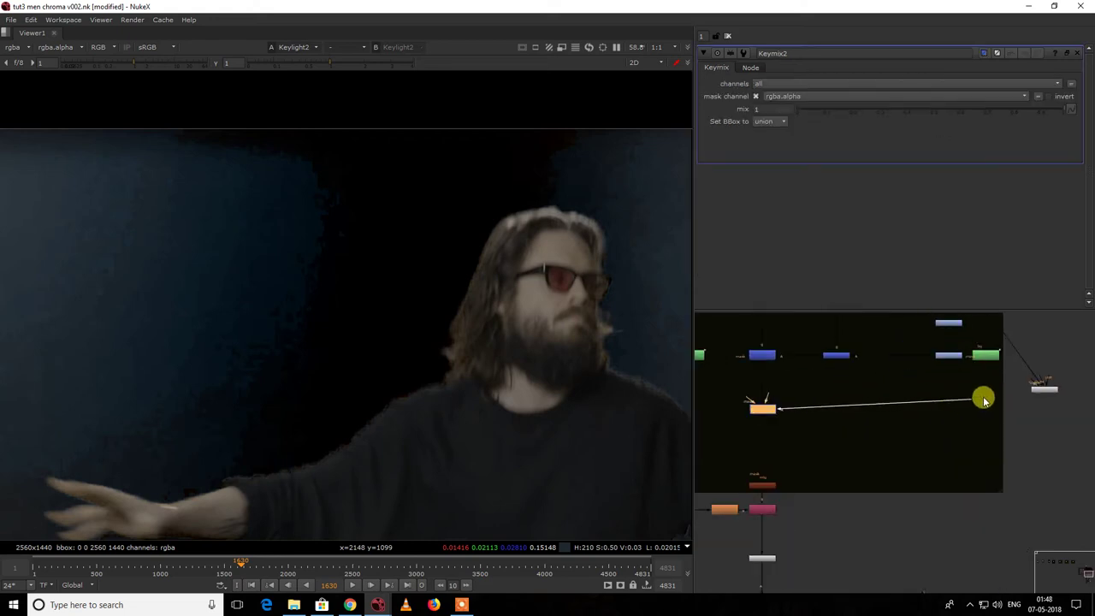
drag(757, 410, 768, 405)
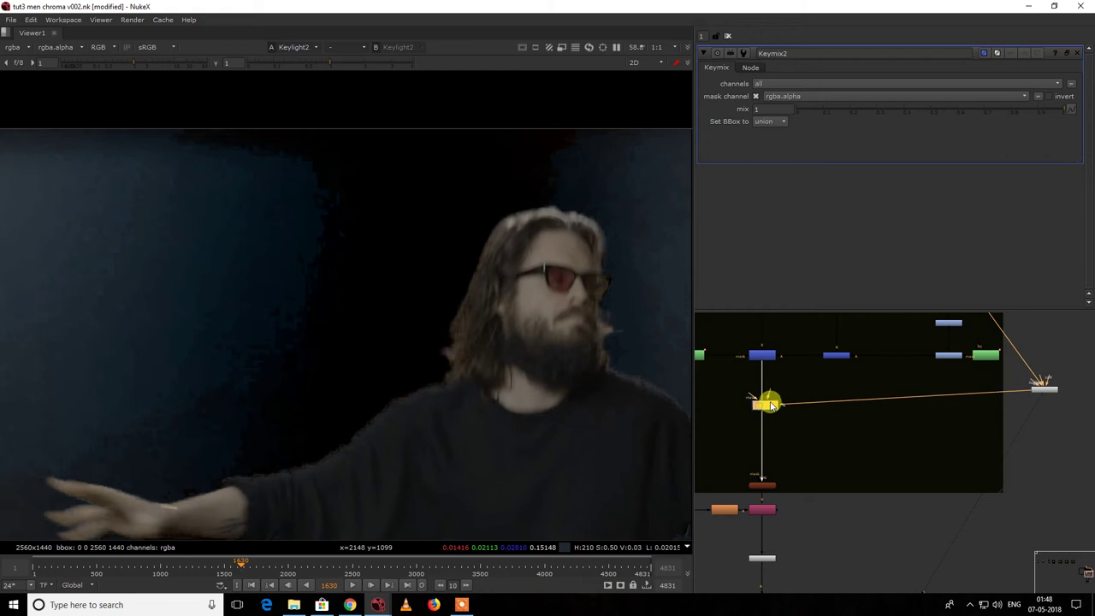
Step: Add a Roto node as the mask input of Keymix2
middle_drag(743, 405, 799, 408)
click(758, 404)
key(o)
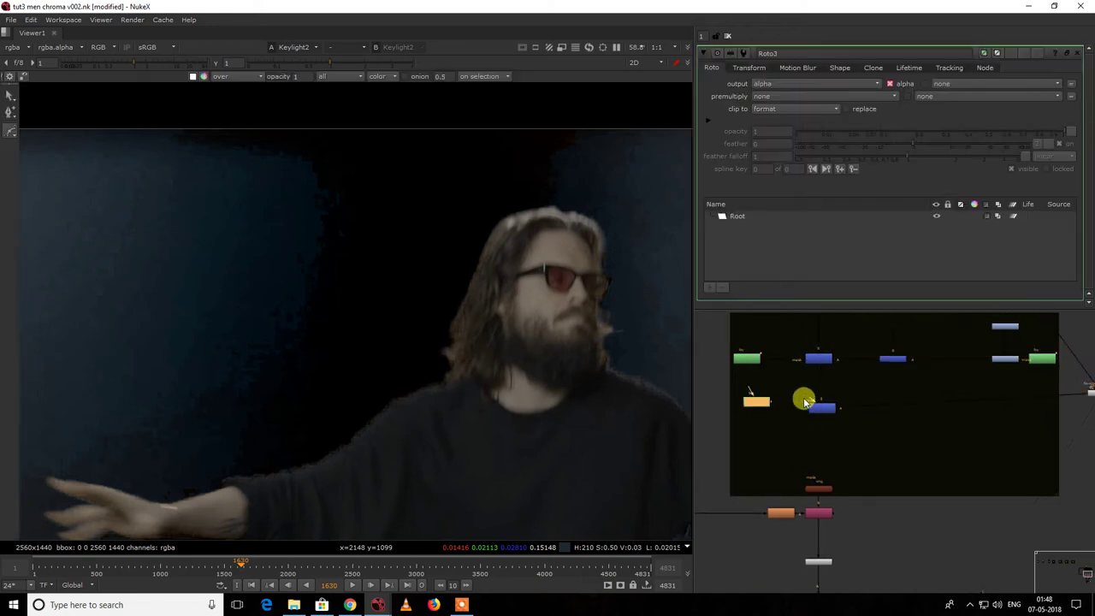
Step: Draw a closed Bezier roto shape around the hair edge at the back of the man's head
click(471, 191)
drag(511, 203, 512, 229)
drag(507, 282, 500, 298)
drag(473, 345, 413, 369)
drag(402, 312, 406, 298)
click(471, 192)
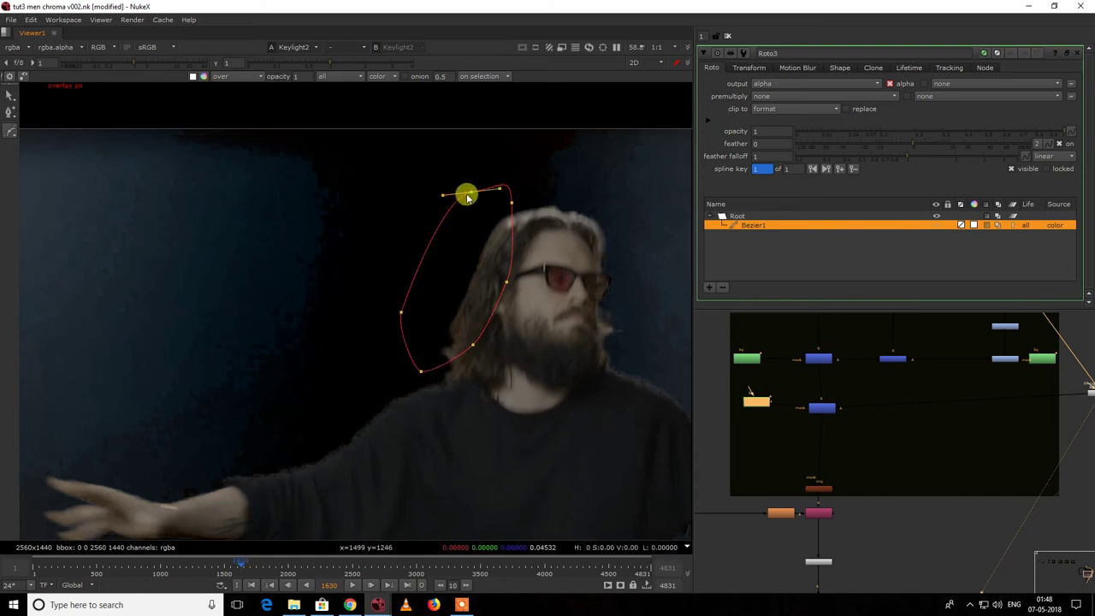
Step: Feather the roto shape beside the hair outward and show the final merge's output in the viewer
key(z)
drag(415, 383, 407, 413)
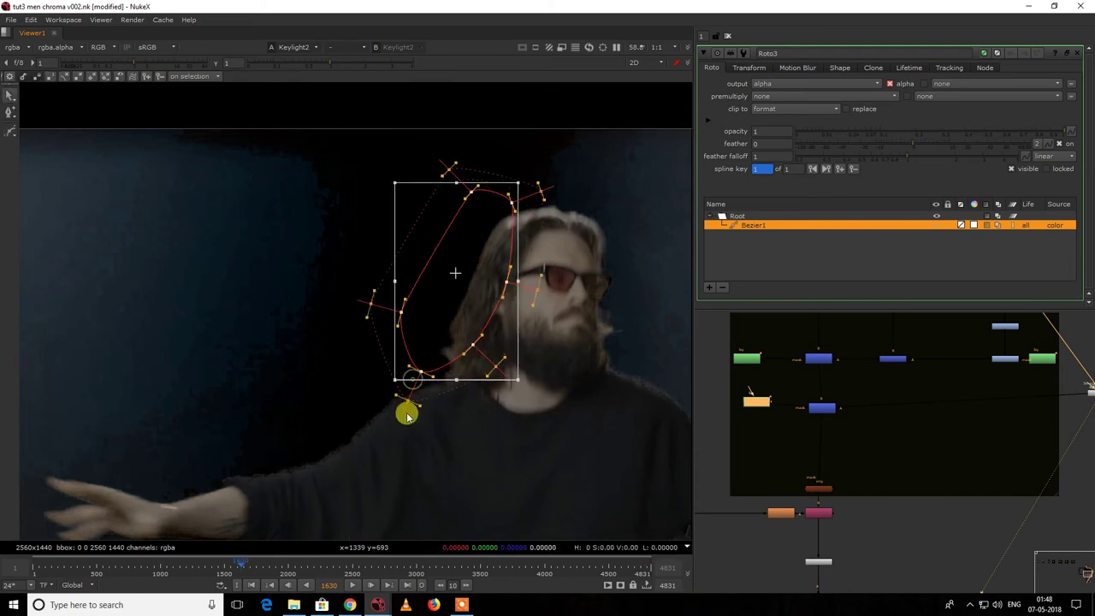
scroll(851, 475, down, 5)
middle_drag(851, 475, 841, 396)
scroll(834, 521, up, 6)
drag(812, 528, 895, 582)
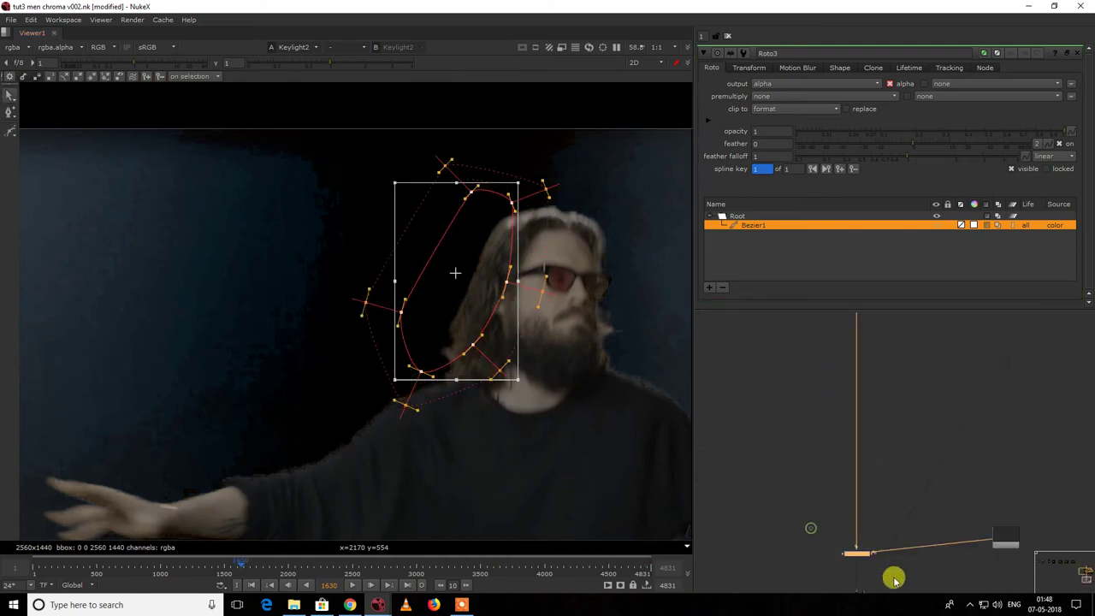
key(1)
right_click(635, 243)
click(634, 243)
drag(626, 245, 420, 409)
Step: Toggle the roto-masked node in the Despill group off and on, examining the hair in colour and single channels
scroll(988, 475, down, 5)
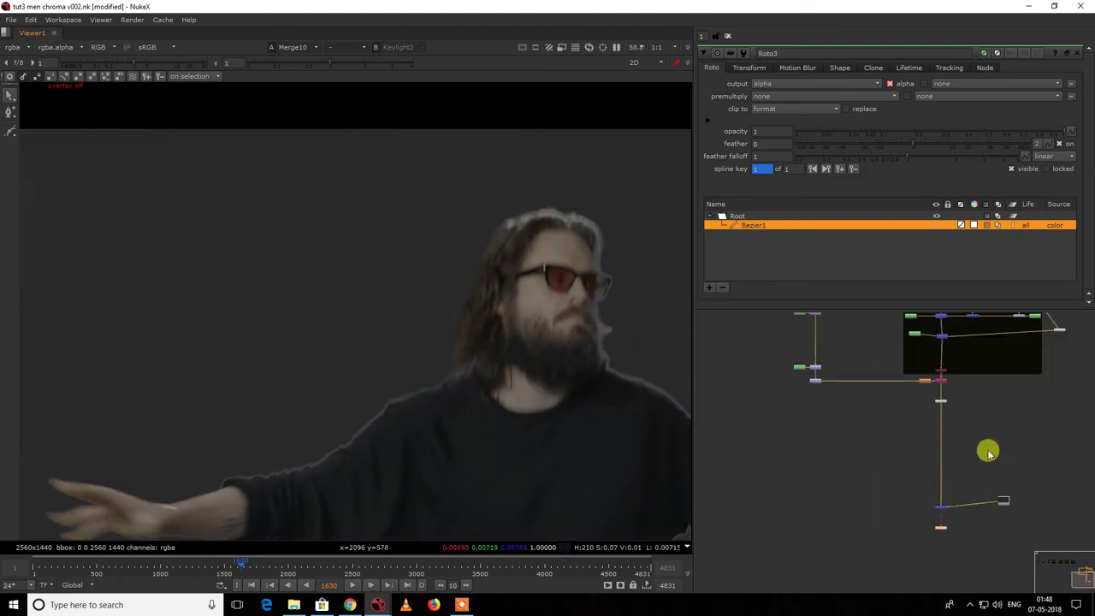
middle_drag(980, 413, 947, 476)
scroll(941, 407, up, 1)
scroll(941, 406, up, 3)
click(864, 389)
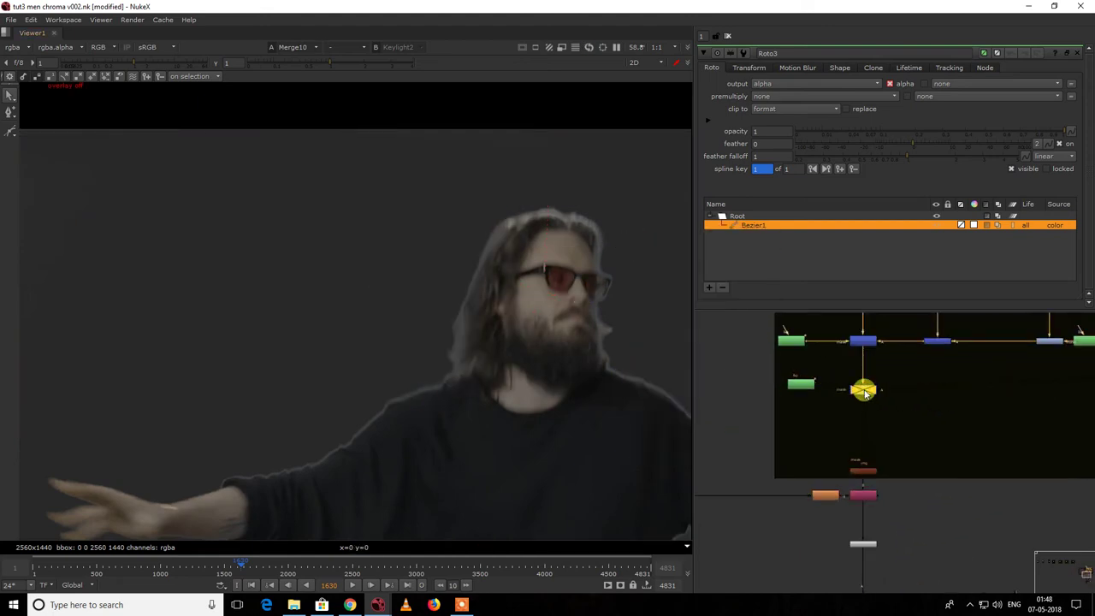
scroll(459, 305, up, 7)
drag(440, 292, 345, 360)
key(d)
key(d)
drag(381, 282, 306, 382)
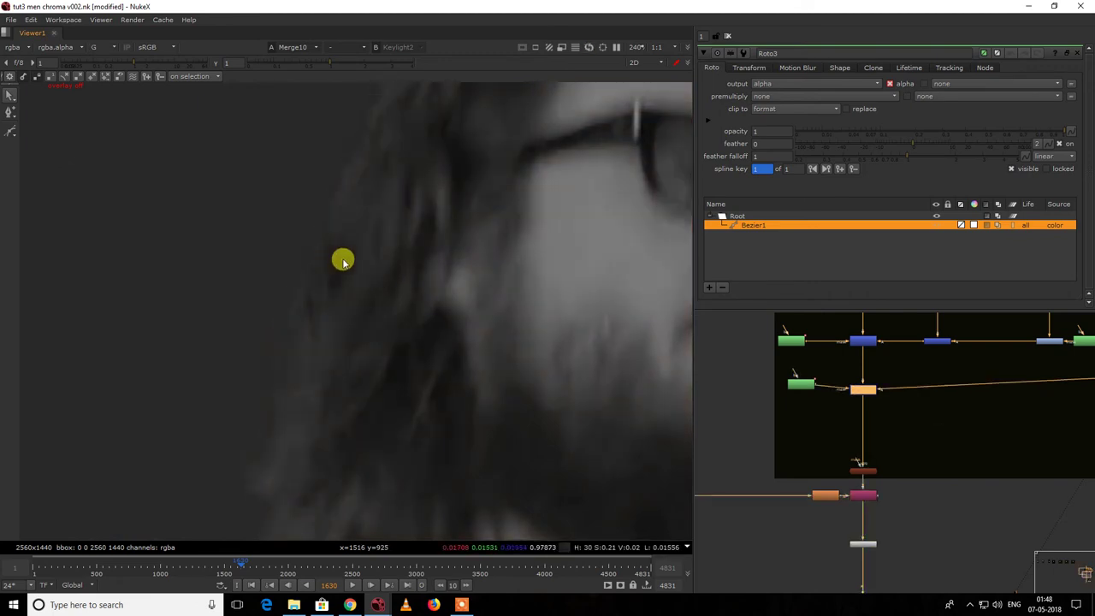
key(b)
key(b)
Step: Add a dot to the Keylight's input connection and position it so the wire runs at a right angle
scroll(804, 461, down, 3)
scroll(984, 390, up, 3)
drag(948, 448, 977, 465)
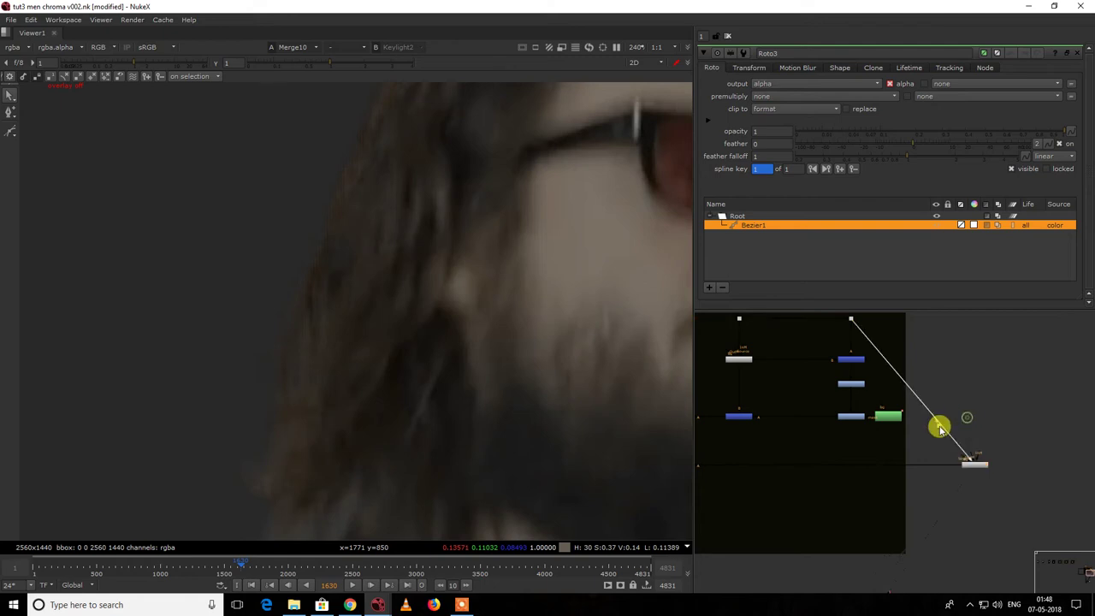
scroll(956, 390, down, 3)
scroll(948, 408, up, 4)
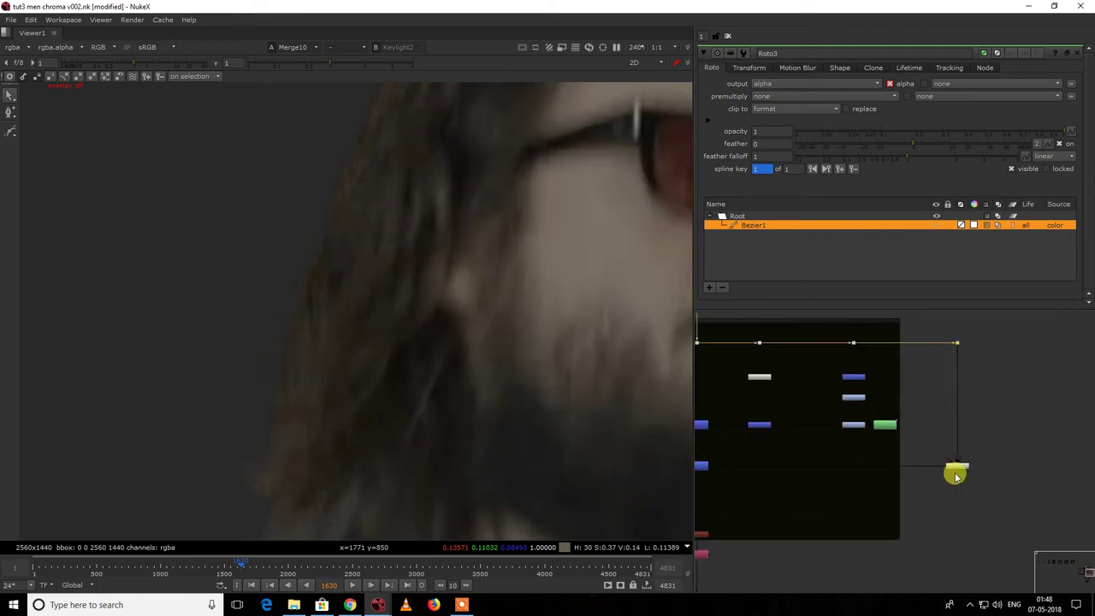
Step: Set Keylight2's Screen Gain to 0.835 and check the hair edge
double_click(956, 467)
drag(924, 124, 915, 129)
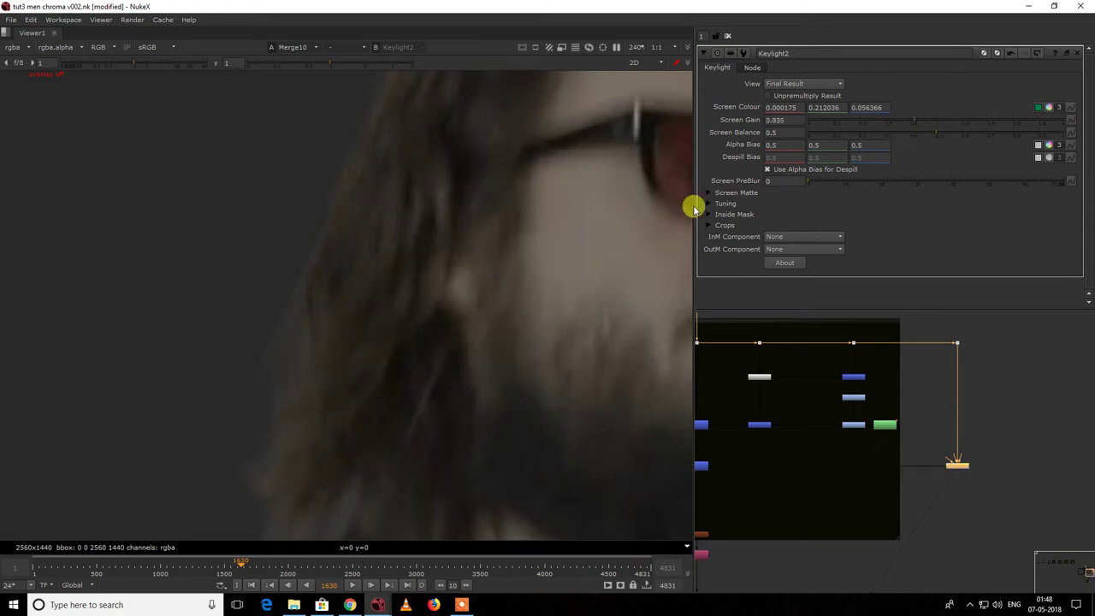
scroll(353, 310, down, 5)
scroll(340, 308, up, 3)
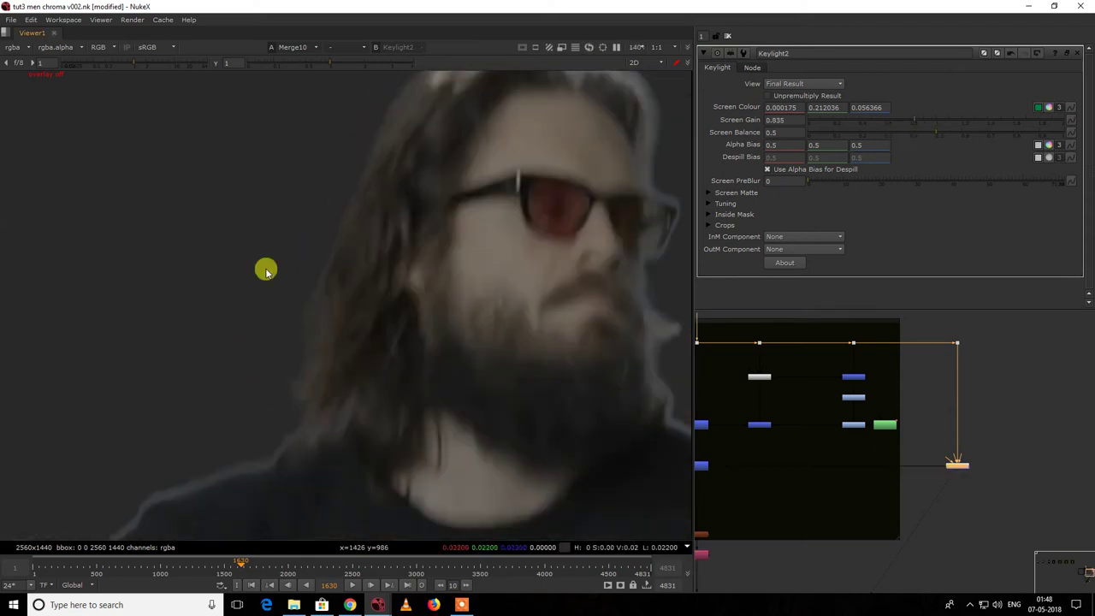
scroll(950, 460, down, 3)
scroll(940, 446, up, 3)
Step: Draw a second closed Bezier shape in Roto3 around the front of the face and the hair above the forehead
double_click(772, 450)
scroll(394, 244, down, 2)
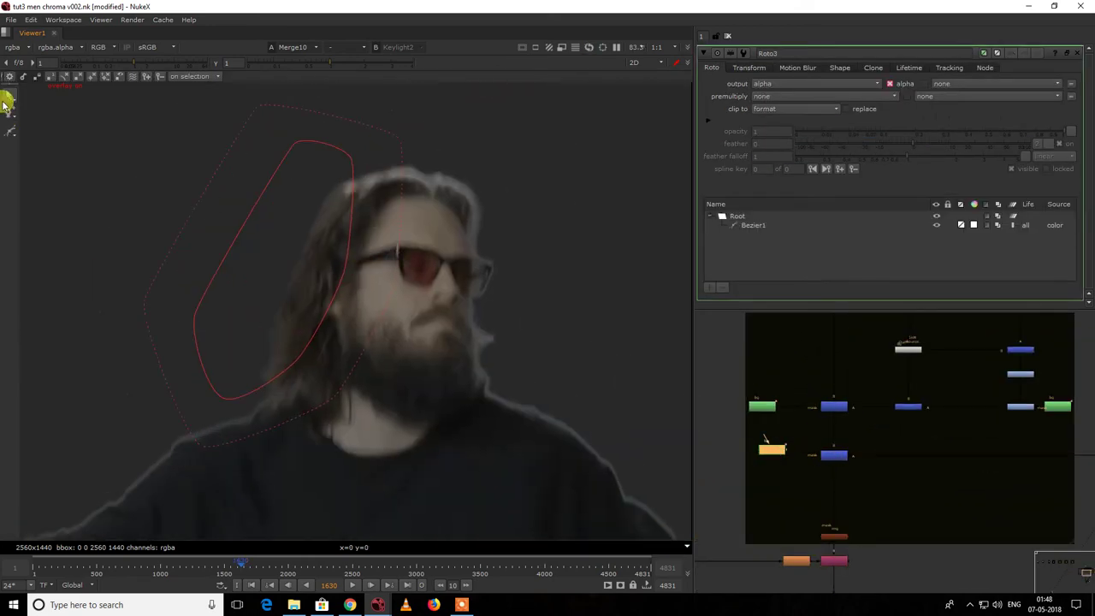
click(10, 130)
click(410, 132)
drag(488, 152, 514, 182)
click(523, 264)
click(501, 375)
click(473, 385)
click(439, 301)
click(428, 208)
click(409, 192)
click(388, 181)
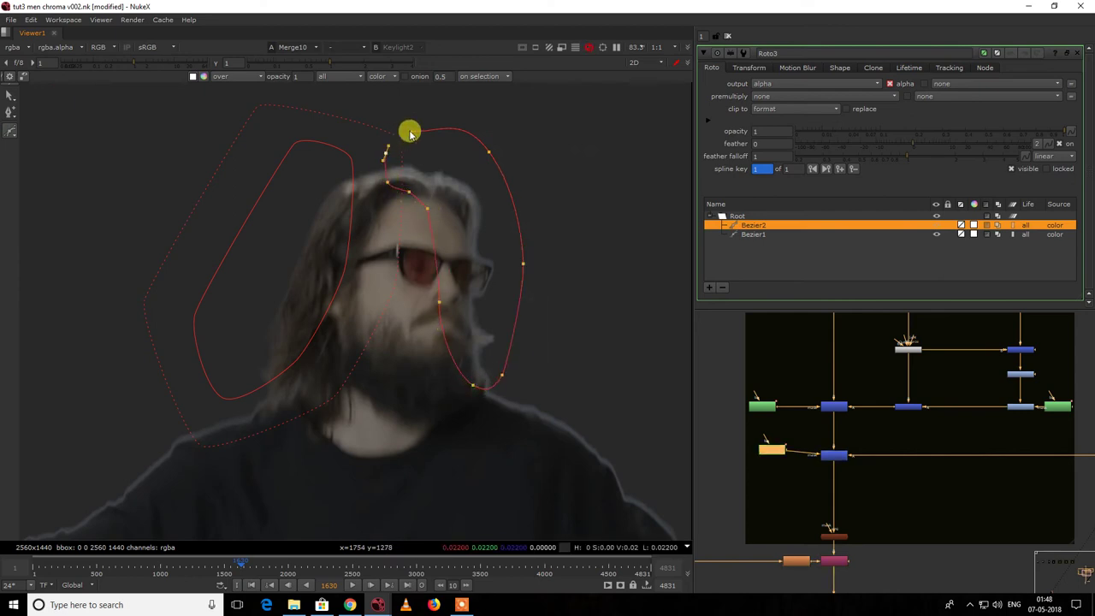
click(410, 132)
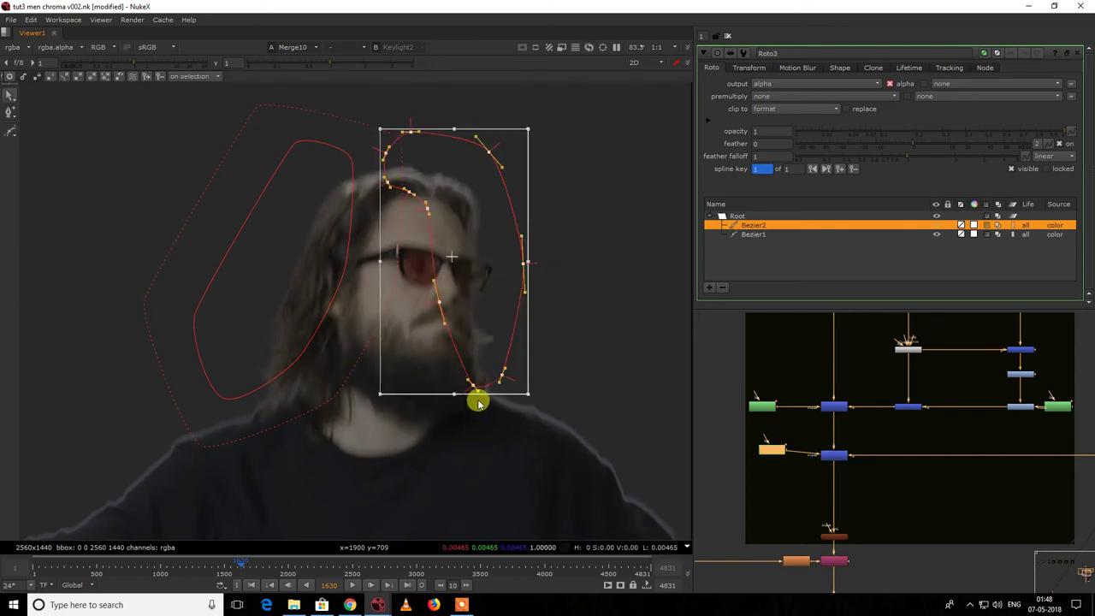
Step: Feather the new Bezier shape outward and check the full frame without the overlay
key(e)
key(q)
scroll(556, 265, down, 3)
scroll(890, 379, down, 6)
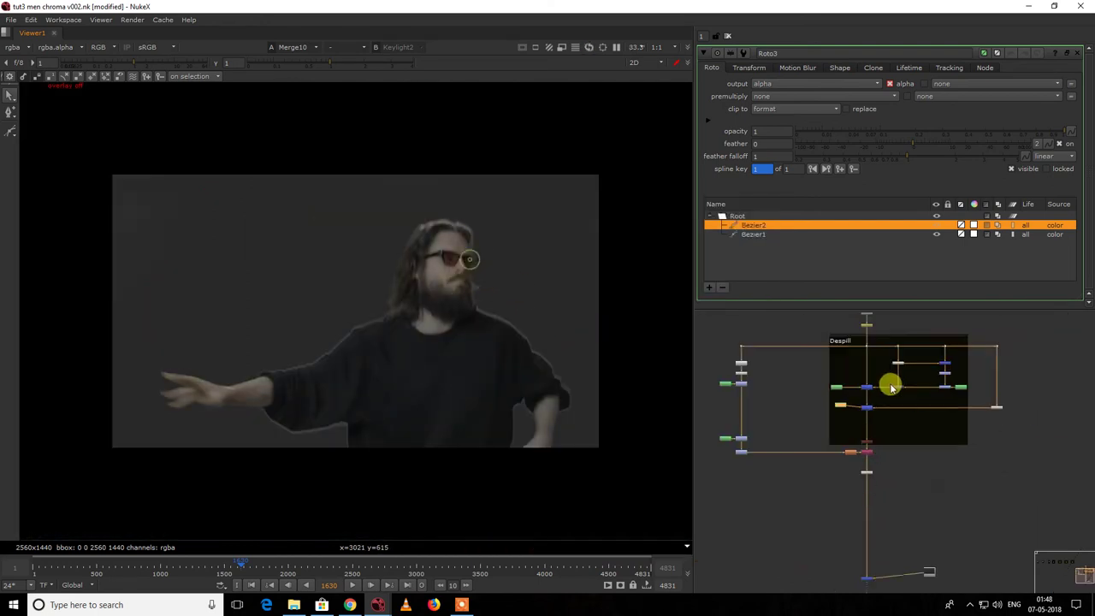
Step: Insert a Grade node on the main branch above the final background merge
scroll(882, 540, up, 3)
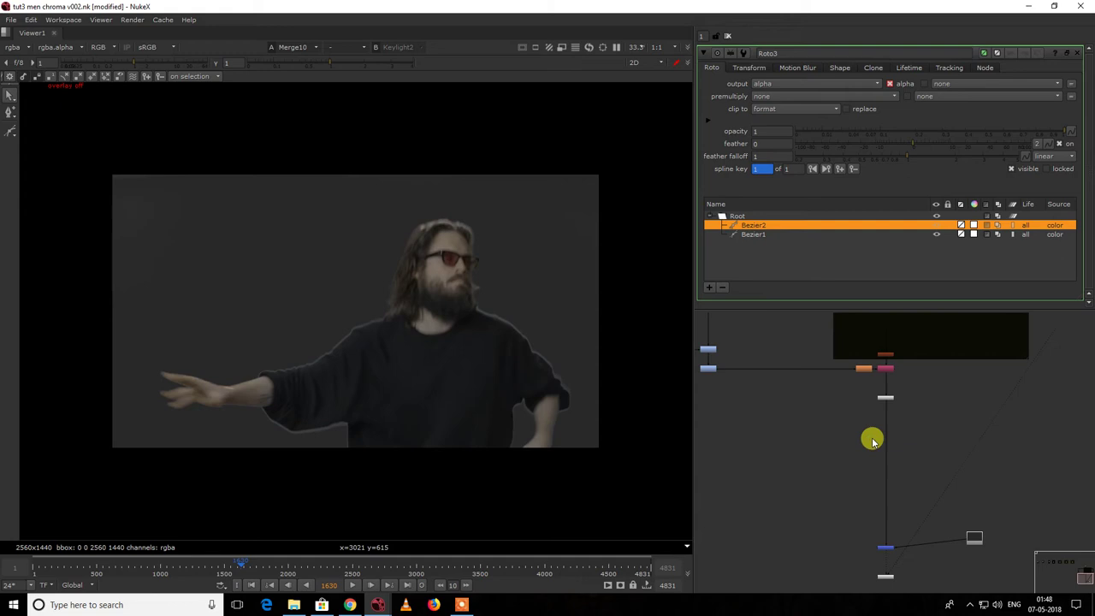
click(873, 438)
key(g)
scroll(872, 440, up, 3)
drag(872, 439, 895, 470)
click(953, 456)
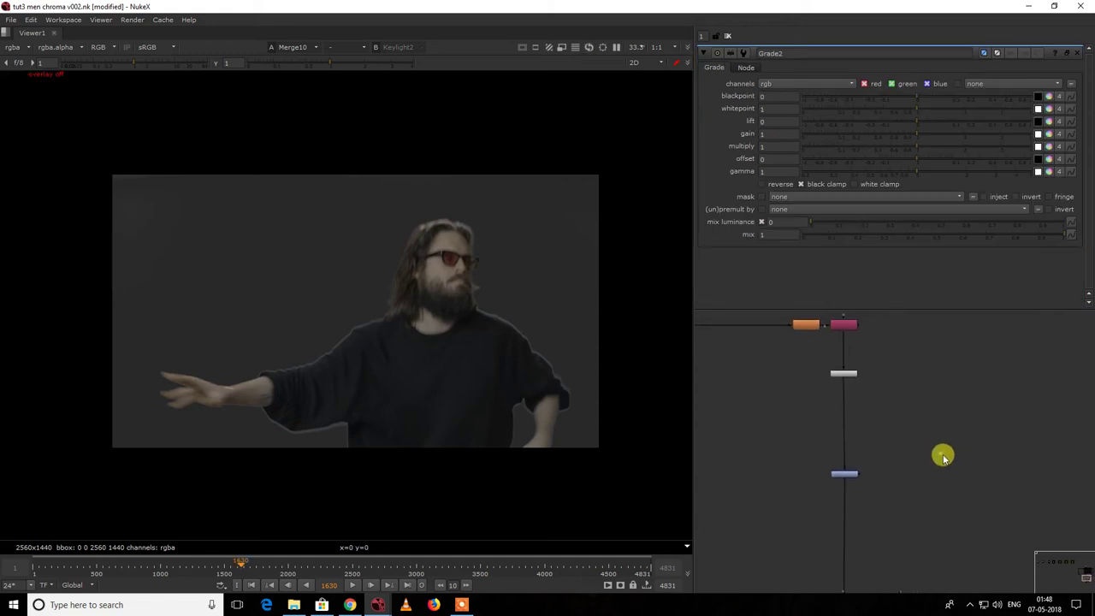
Step: Add a Merge node beside the Grade, wiring both inputs to the node above the Grade, one through a dot
key(m)
drag(868, 466, 844, 373)
middle_drag(930, 399, 834, 445)
click(840, 446)
drag(866, 507, 845, 459)
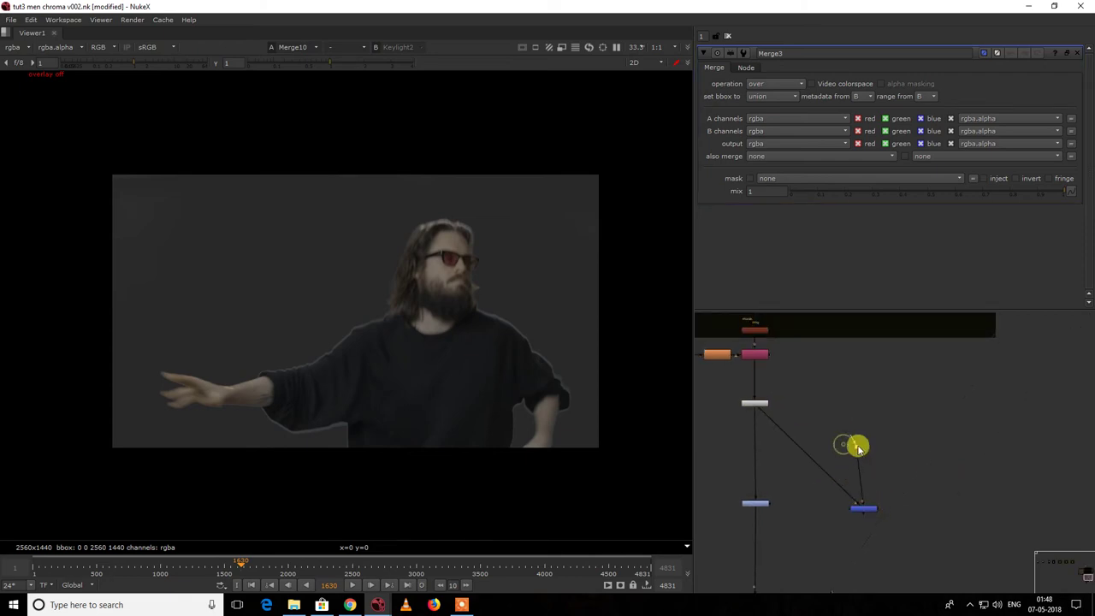
drag(796, 416, 756, 403)
Step: Insert a FilterErode node between the new dot and the Merge's B input
key(Tab)
text(er)
key(Return)
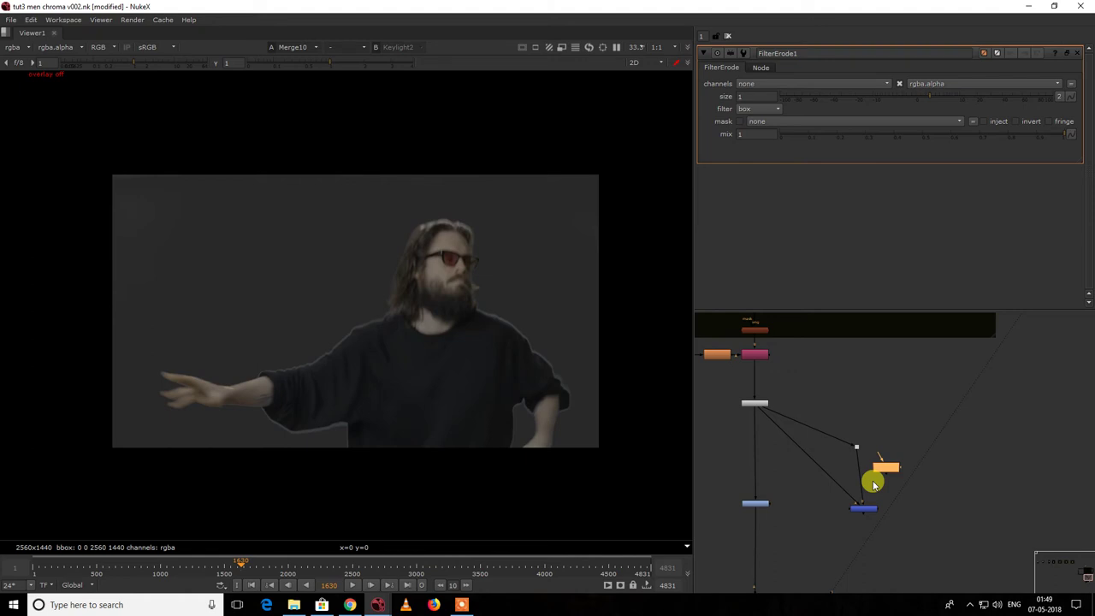
click(837, 471)
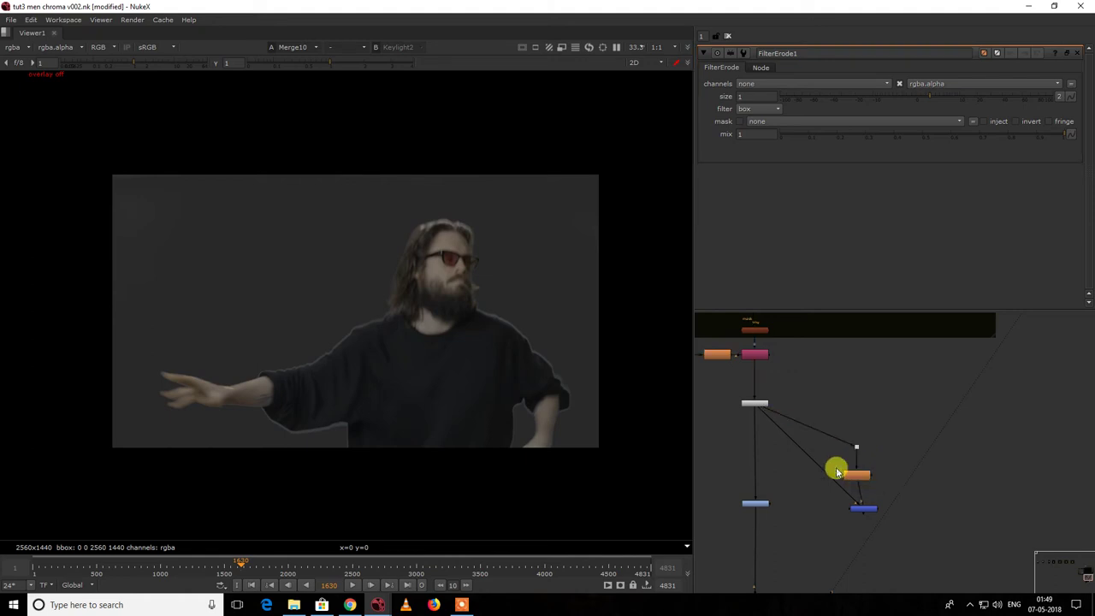
drag(851, 476, 857, 476)
Step: Insert a second FilterErode node on the Merge's A input and adjust its size
click(831, 469)
key(Tab)
text(er)
click(810, 481)
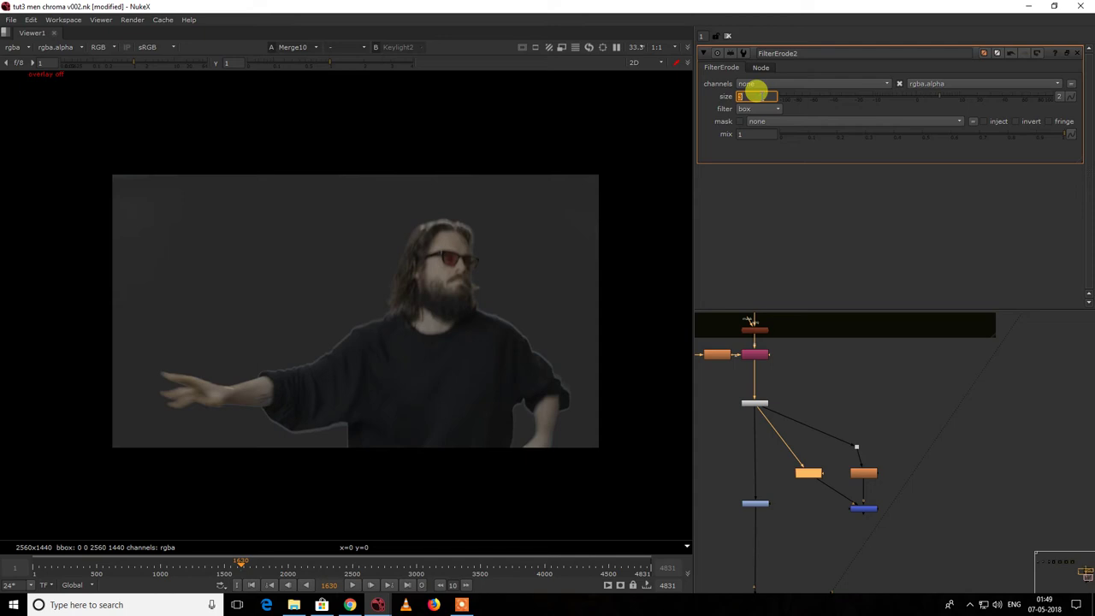
double_click(858, 470)
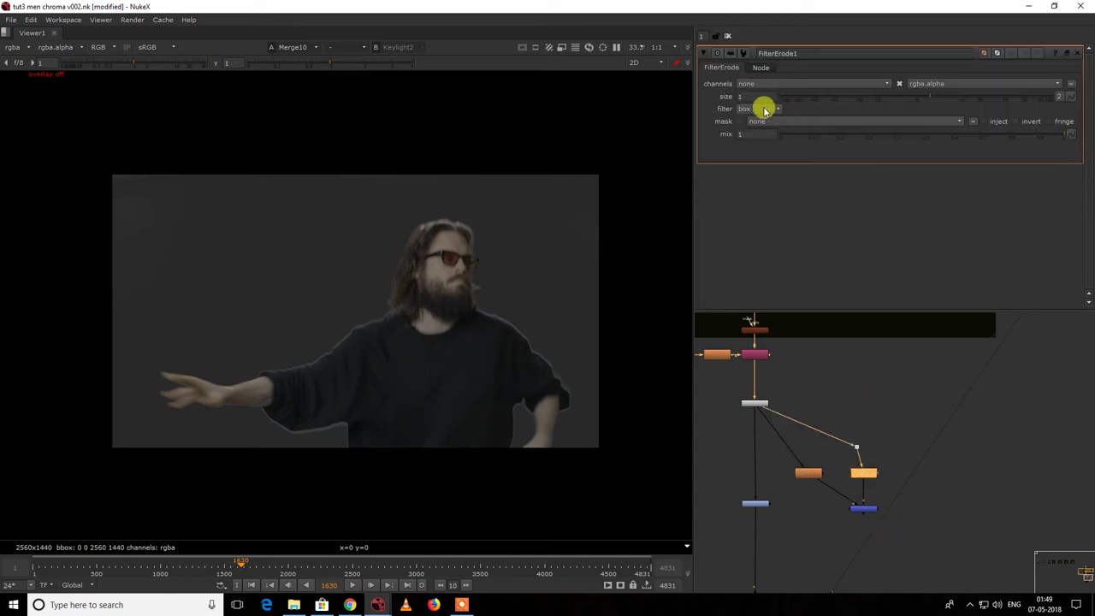
Step: Connect the Grade's mask input to Merge3 and insert another Merge node on that connection
scroll(776, 498, up, 3)
drag(767, 506, 907, 513)
scroll(908, 462, down, 5)
scroll(865, 477, up, 6)
scroll(864, 477, up, 1)
drag(817, 477, 826, 531)
scroll(837, 521, down, 6)
click(865, 504)
key(m)
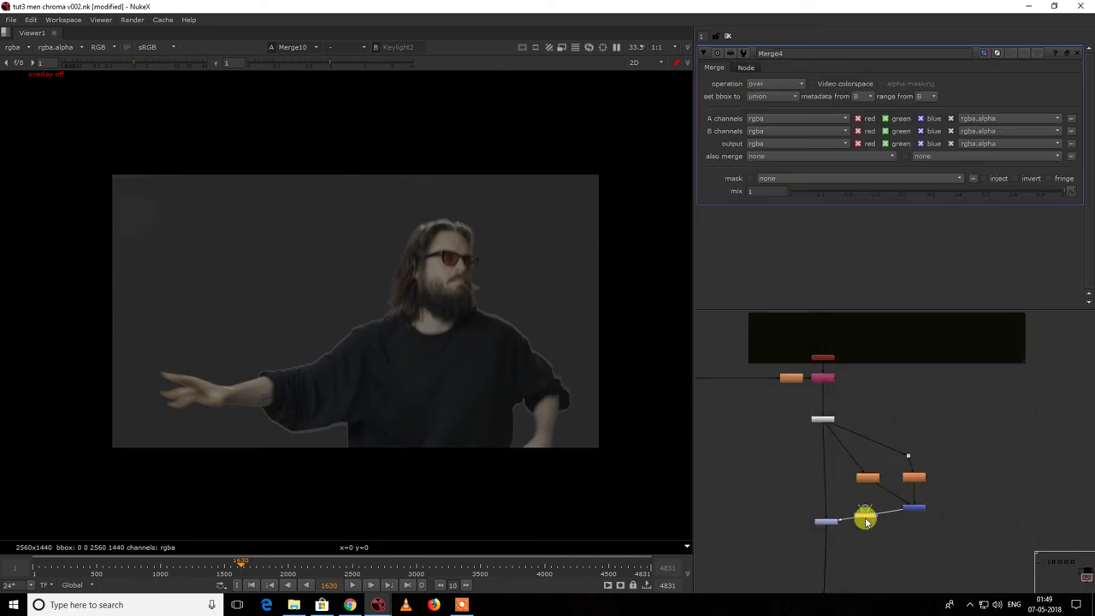
Step: Copy the Roto3 node from the Despill group and paste it as the A input of Merge4
scroll(866, 518, down, 3)
middle_drag(870, 381, 836, 503)
scroll(727, 476, up, 2)
drag(728, 458, 792, 499)
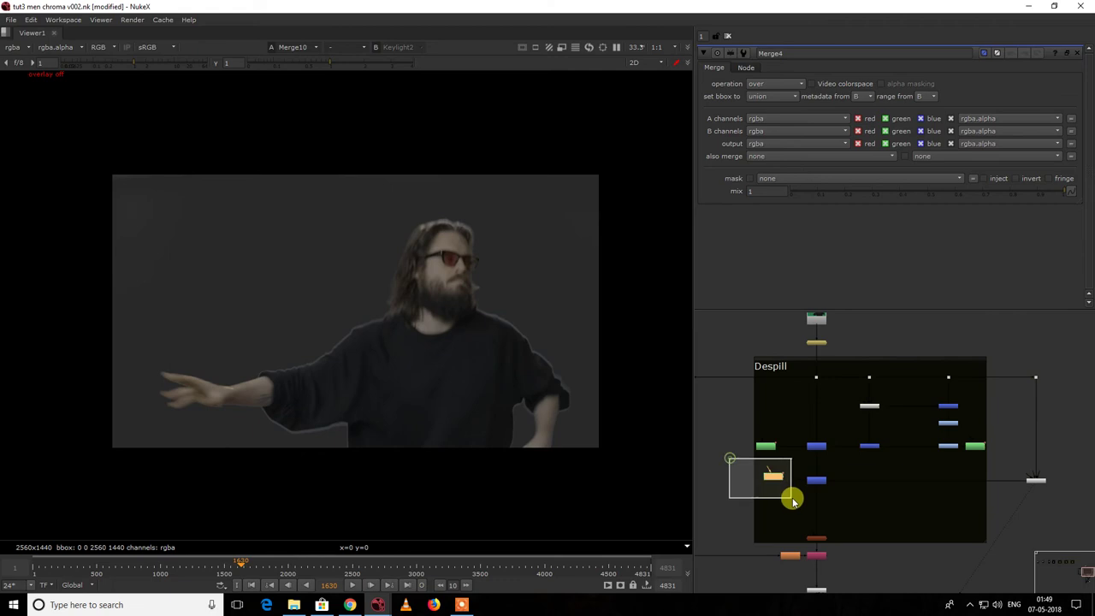
key(ctrl+c)
scroll(797, 501, down, 3)
middle_drag(809, 505, 819, 405)
scroll(831, 494, up, 7)
key(ctrl+v)
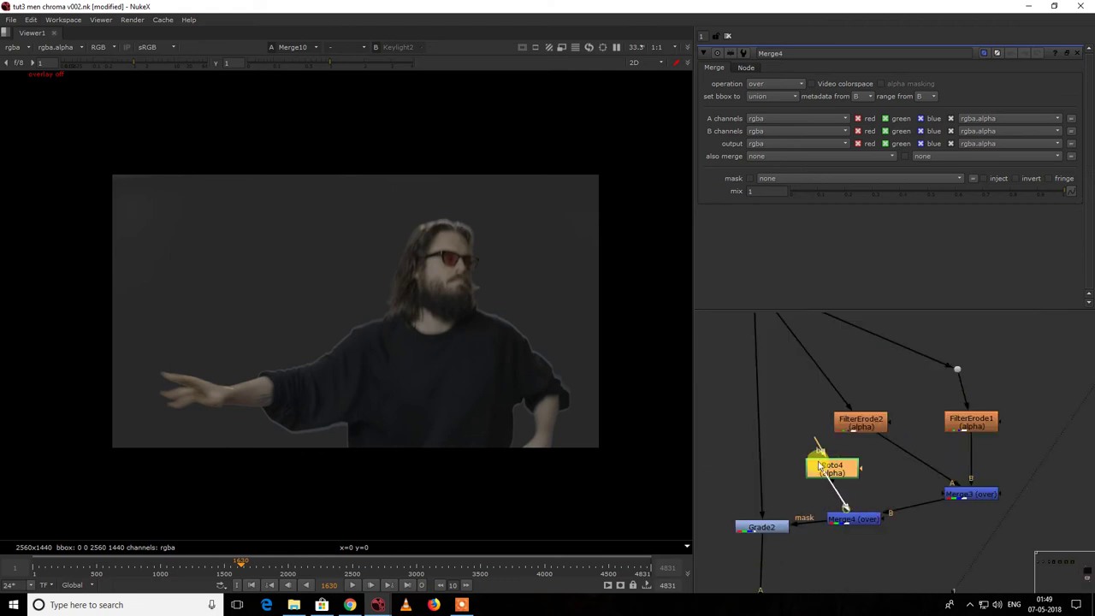
Step: Set Merge4's operation to mask
click(858, 519)
click(780, 83)
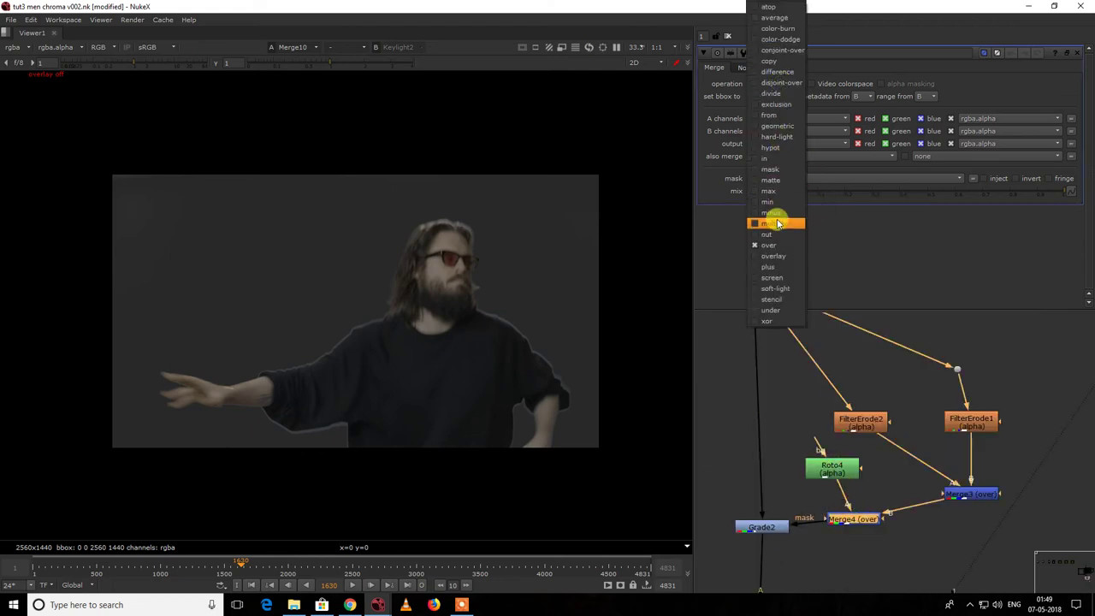
click(774, 168)
Step: Set Grade2's gain to 0.77
middle_drag(765, 454, 838, 403)
double_click(830, 476)
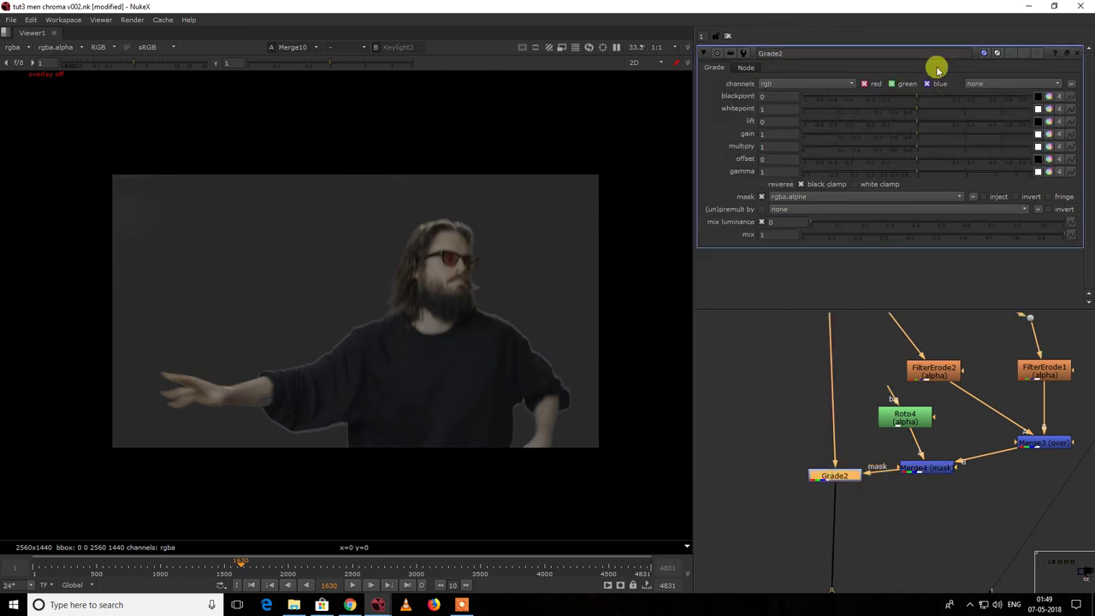
drag(902, 135, 891, 135)
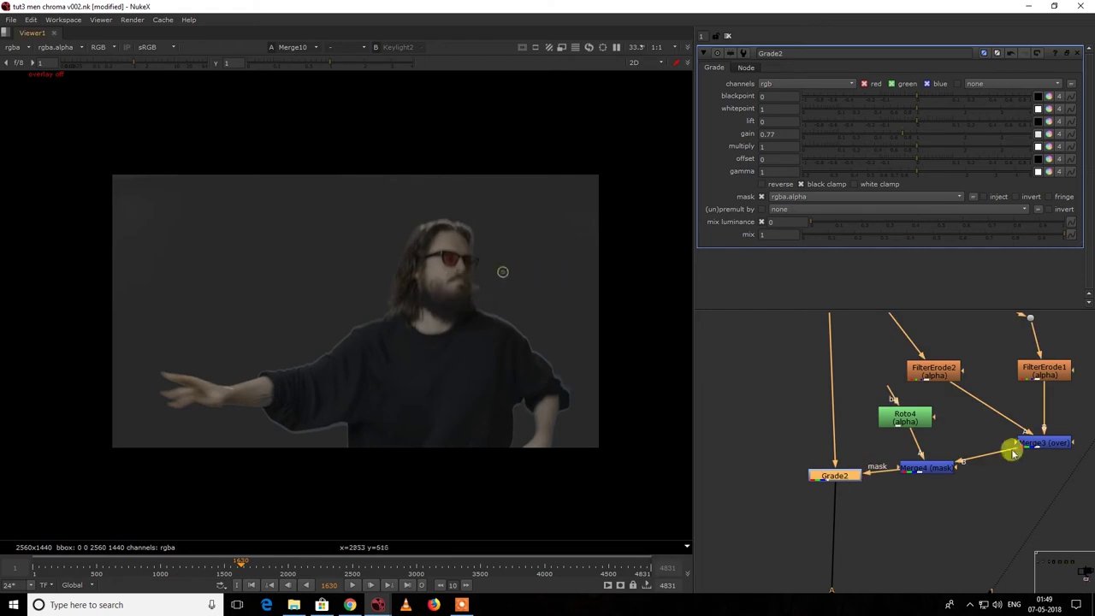
Step: Set the operation of Merge3, which combines the two eroded alphas, to xor
scroll(872, 547, down, 3)
scroll(930, 484, up, 3)
click(994, 521)
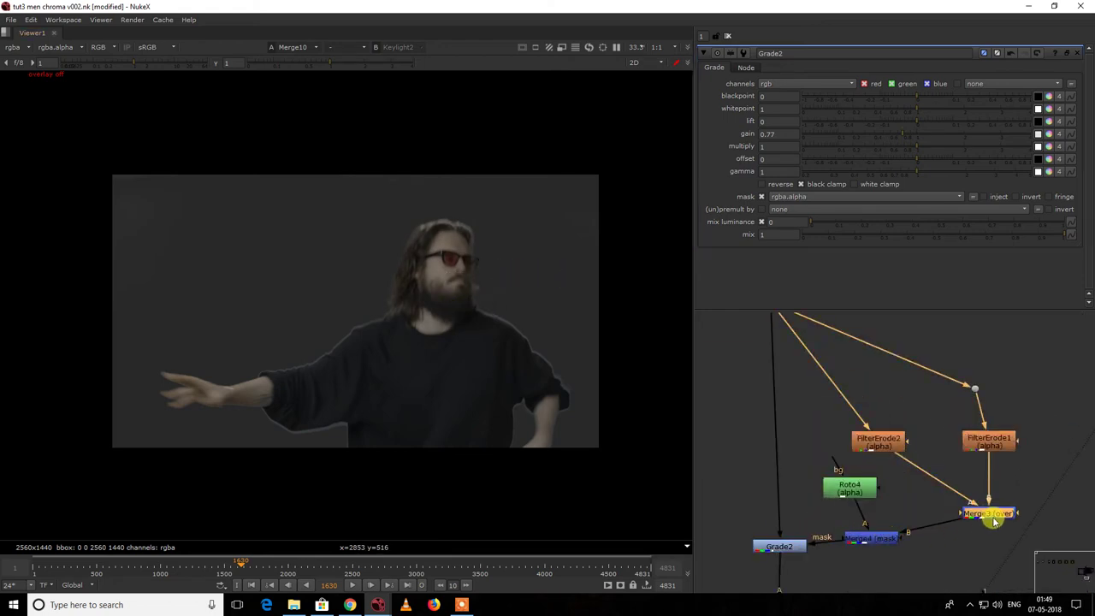
double_click(994, 521)
click(769, 84)
click(778, 324)
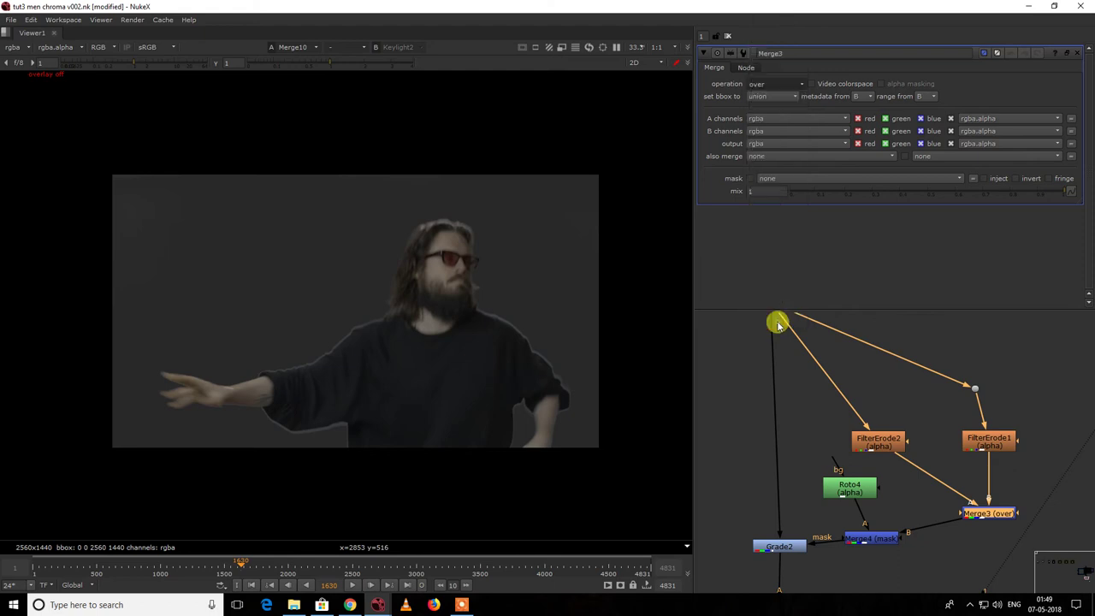
Step: Compare the image with Grade2 disabled and set its gain to 0.43
middle_drag(847, 459, 947, 371)
click(880, 463)
key(d)
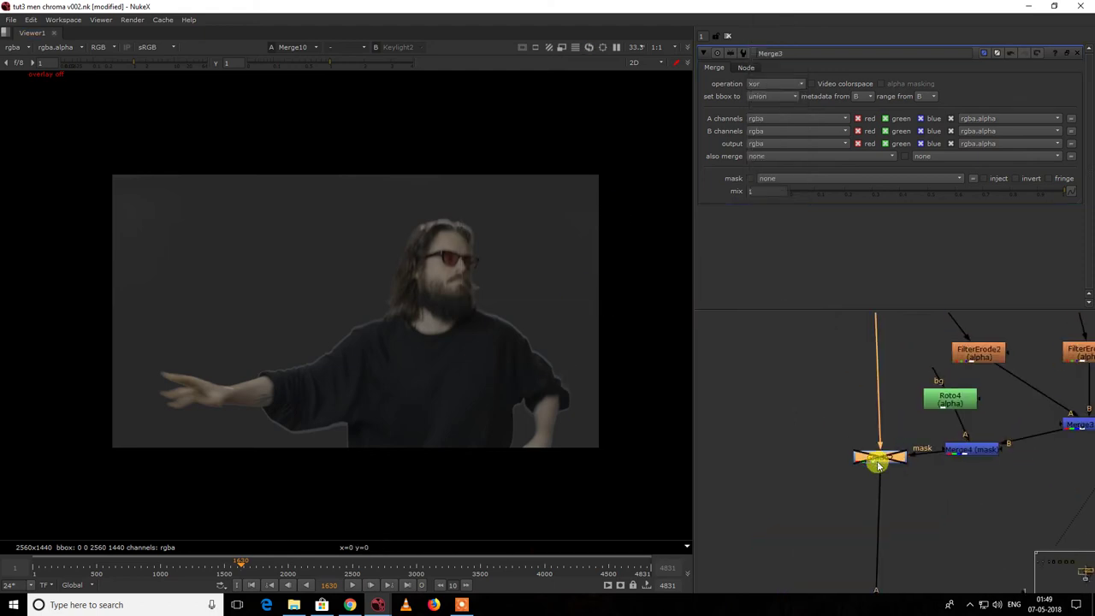
double_click(880, 459)
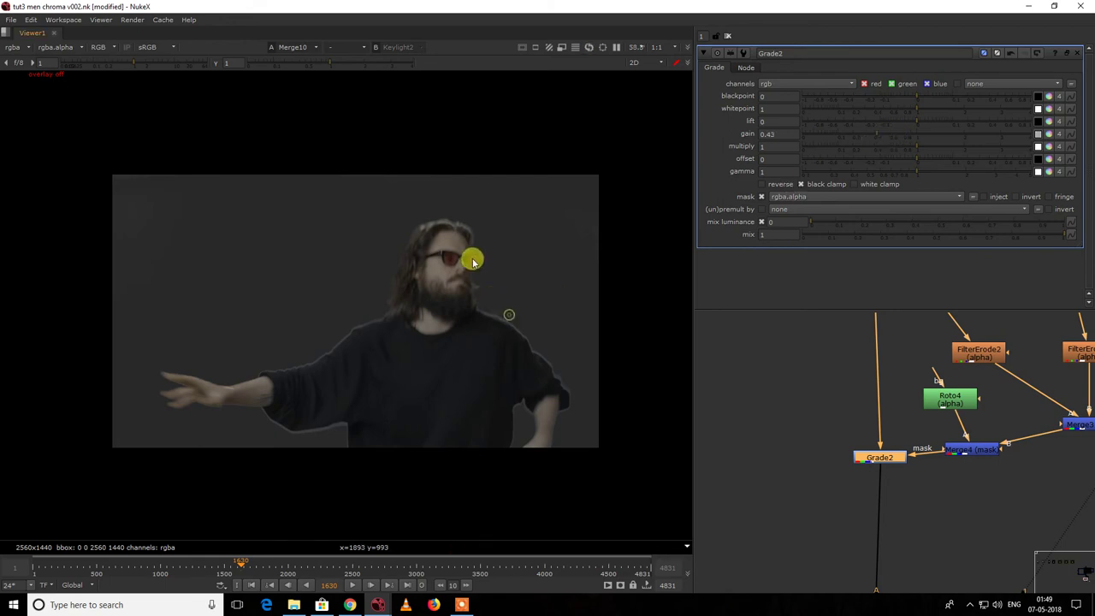
scroll(465, 256, up, 3)
scroll(493, 258, down, 3)
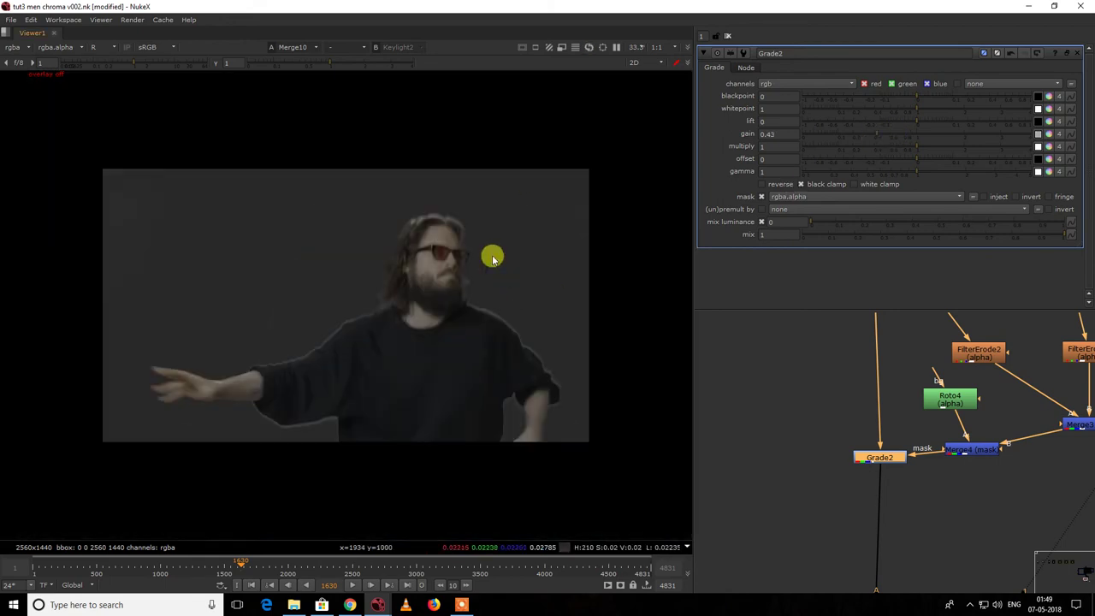
Step: Load the dot at the top of the Despill group as the second viewer input and compare it with the final comp
scroll(856, 400, down, 4)
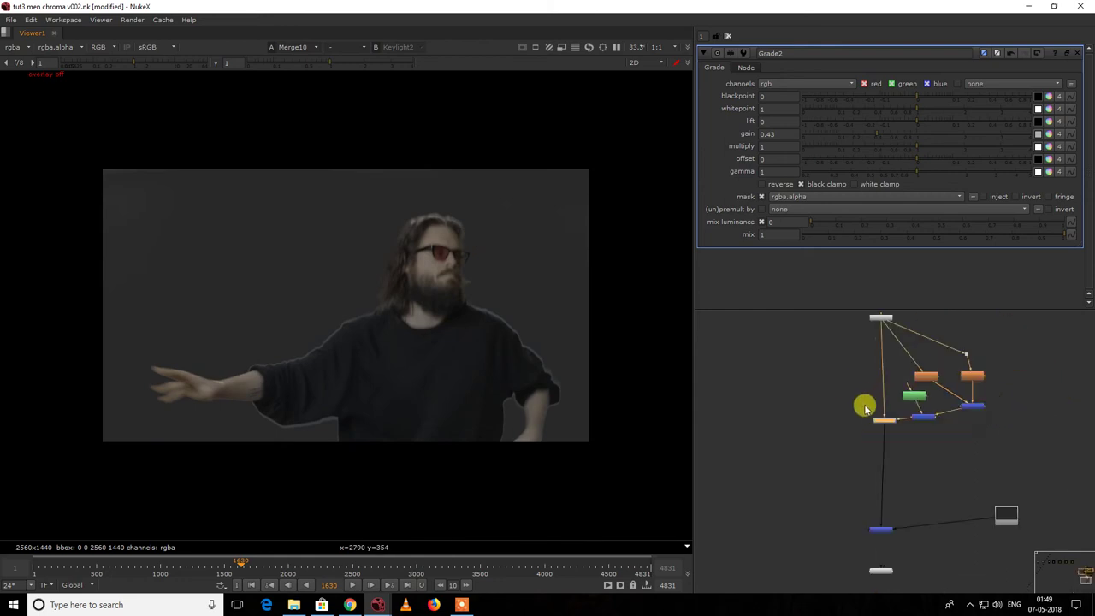
scroll(846, 366, down, 8)
scroll(845, 385, up, 6)
drag(828, 415, 899, 449)
scroll(898, 471, up, 5)
key(2)
click(511, 358)
key(1)
key(2)
key(1)
Step: Compare the outstretched hand's edges between the final comp and the source input
scroll(198, 385, up, 5)
key(2)
middle_drag(77, 363, 394, 294)
key(2)
key(1)
key(2)
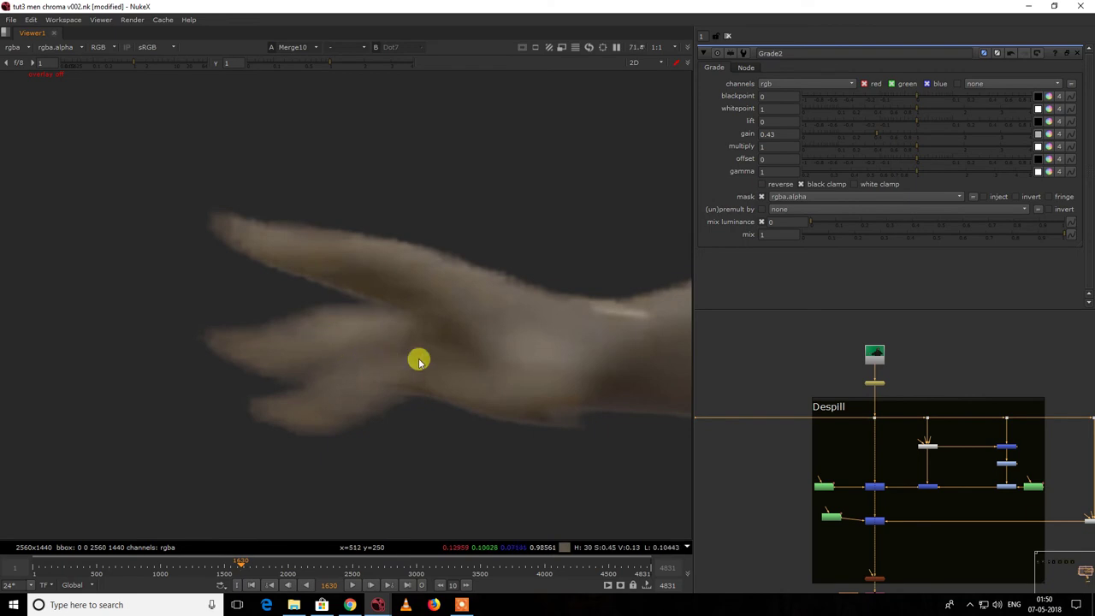
scroll(262, 335, down, 4)
key(1)
key(2)
Step: Compare the shoulders, hair and face between the final comp and the source input
middle_drag(288, 342, 122, 313)
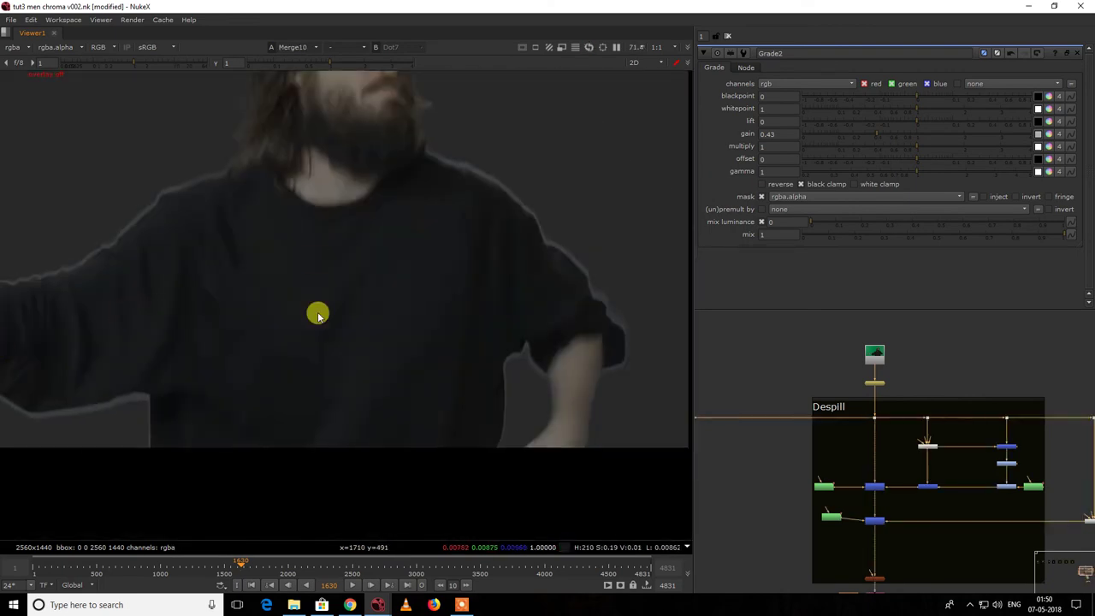
middle_drag(318, 313, 287, 385)
scroll(204, 229, up, 5)
key(1)
middle_drag(322, 128, 366, 242)
key(2)
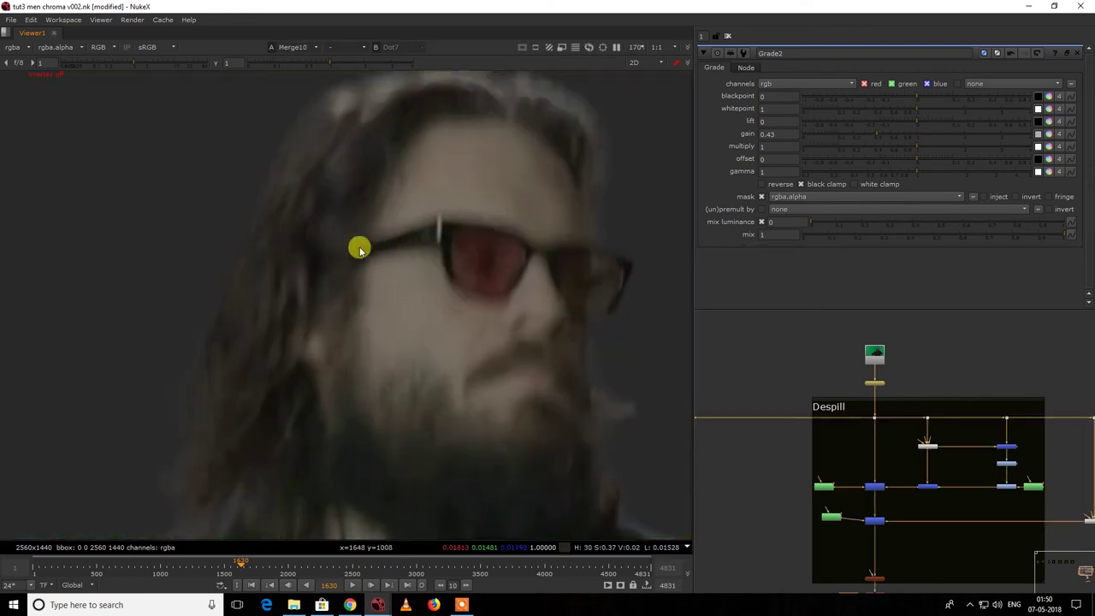
Step: Compare the whole figure between the final comp and the source input
scroll(359, 273, down, 4)
key(1)
key(2)
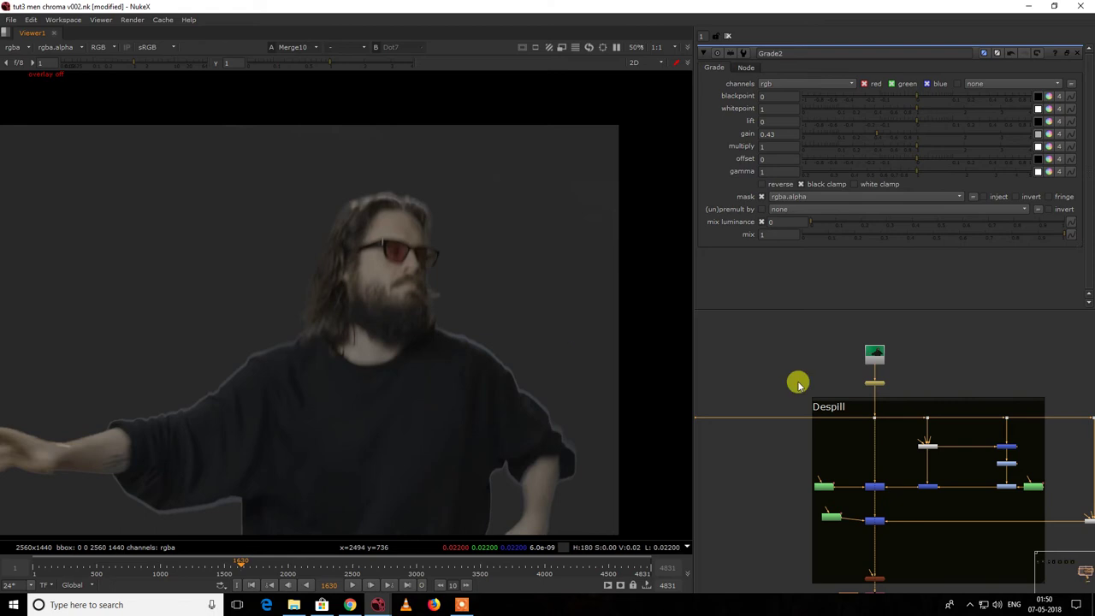
Step: Add a second background Constant beside the existing Constant5 and feed it into the final merge instead
scroll(1052, 438, down, 4)
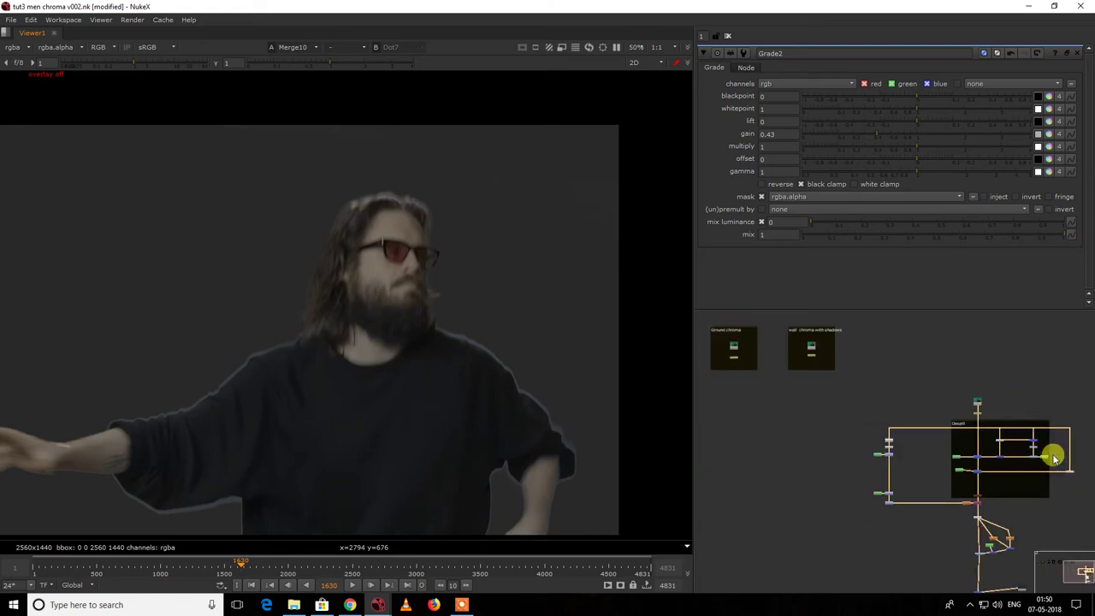
scroll(1054, 460, down, 2)
scroll(1027, 457, up, 8)
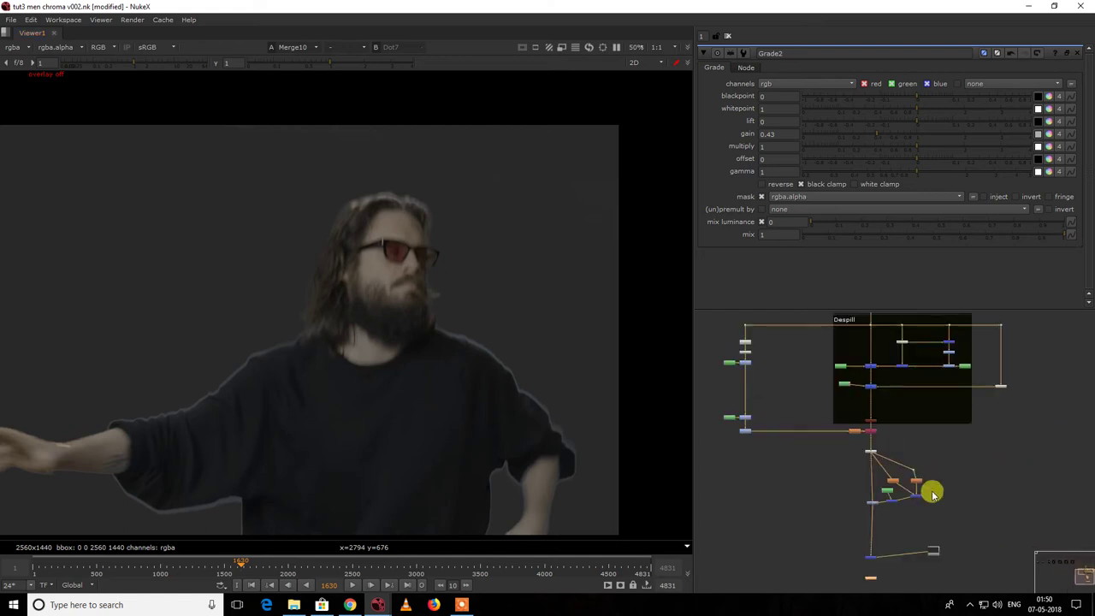
double_click(1024, 456)
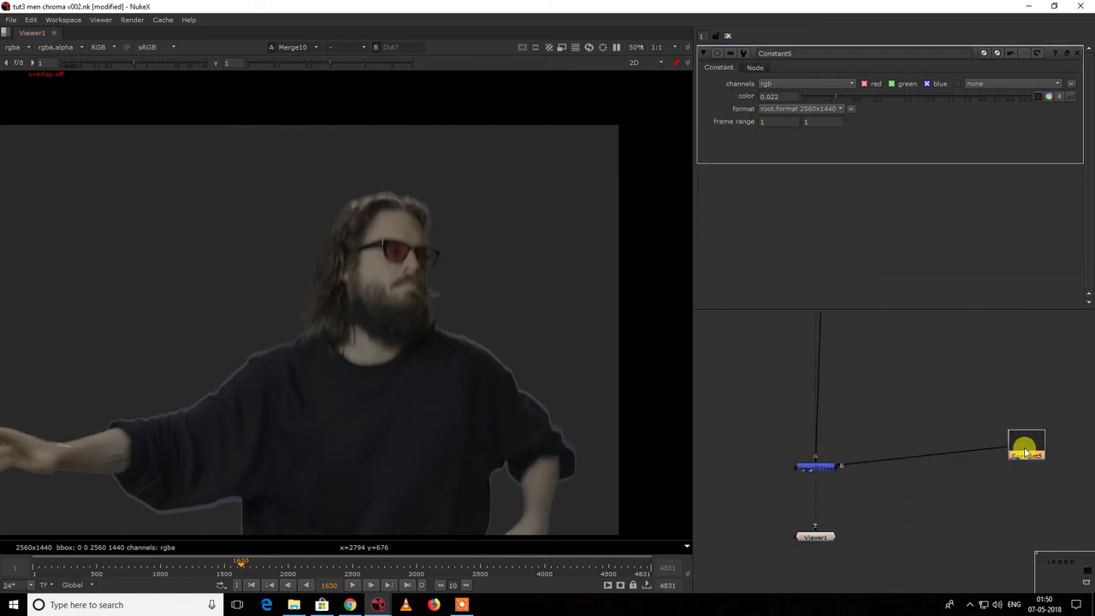
middle_drag(1001, 347, 894, 342)
key(ctrl+v)
click(965, 394)
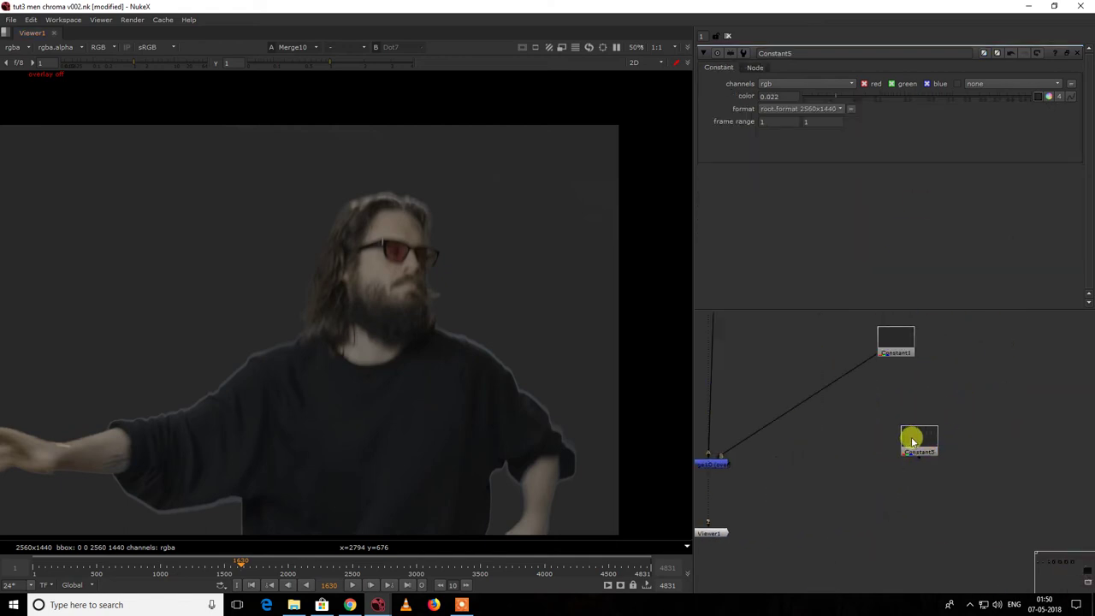
Step: Set the new background Constant's color to 0.0075 and check the hand and head edges against it
double_click(903, 351)
drag(836, 103, 820, 94)
middle_drag(8, 439, 346, 359)
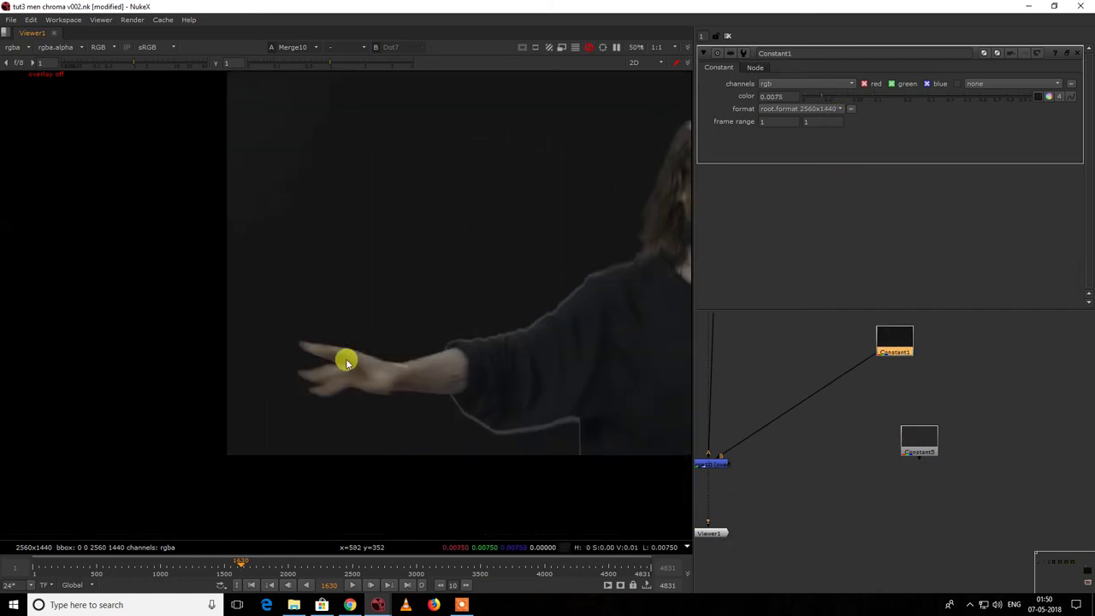
scroll(297, 371, up, 4)
scroll(296, 371, down, 5)
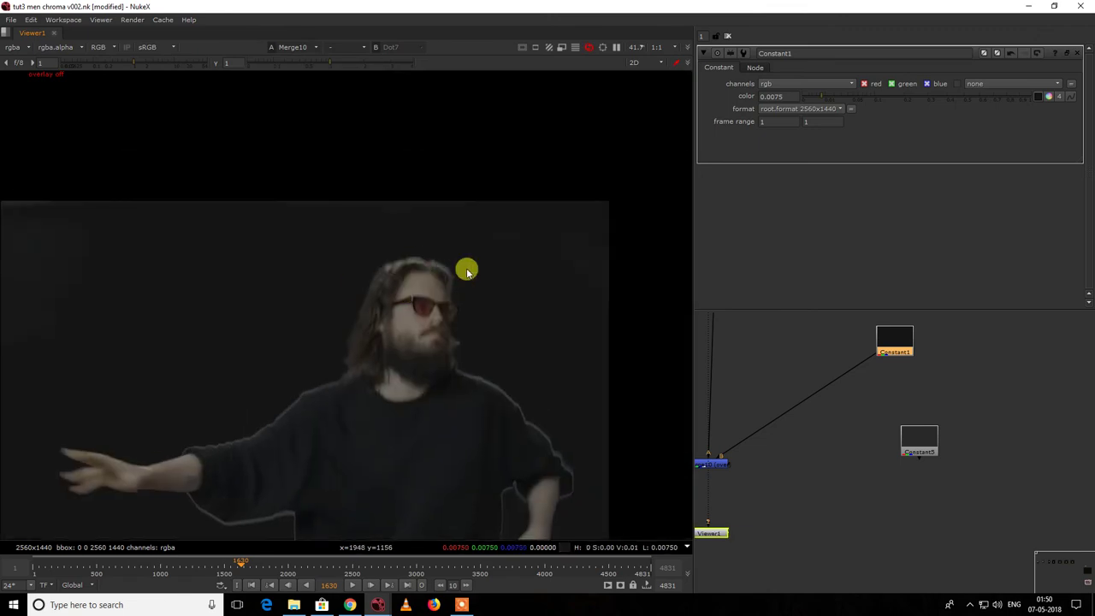
scroll(462, 272, up, 3)
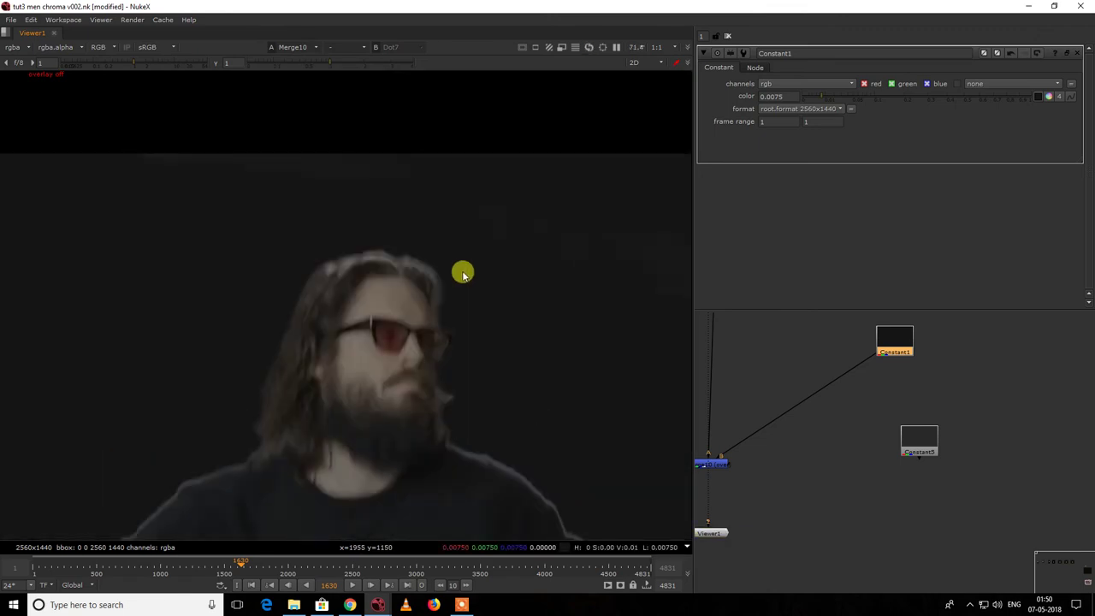
Step: Brighten the background Constant's color to 0.47 and check the hand and body edges against it
drag(932, 94, 960, 103)
scroll(343, 412, down, 3)
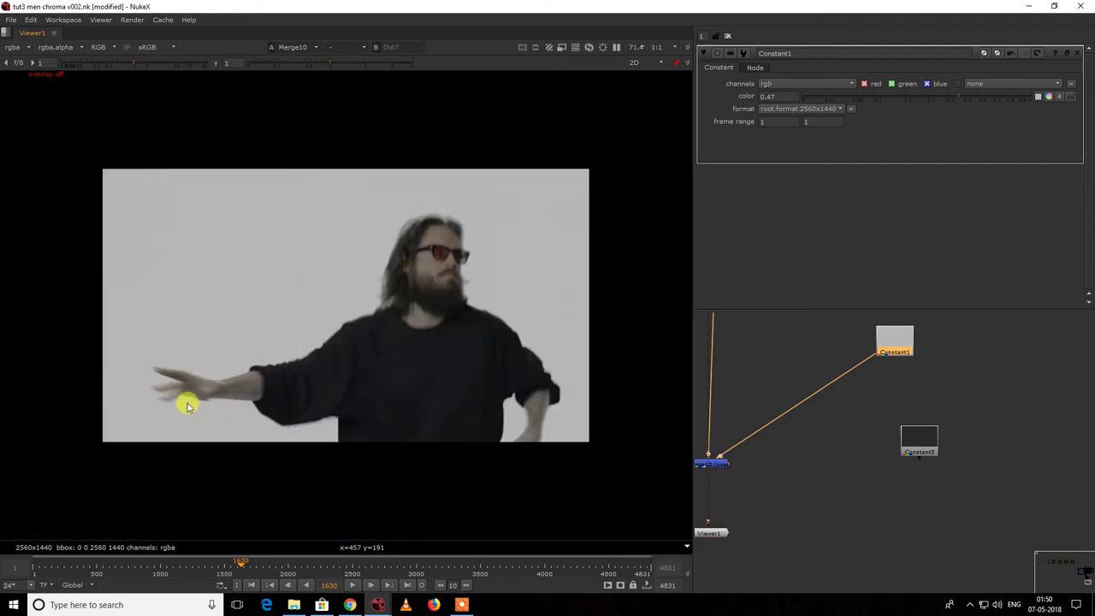
scroll(188, 403, up, 3)
scroll(397, 331, down, 3)
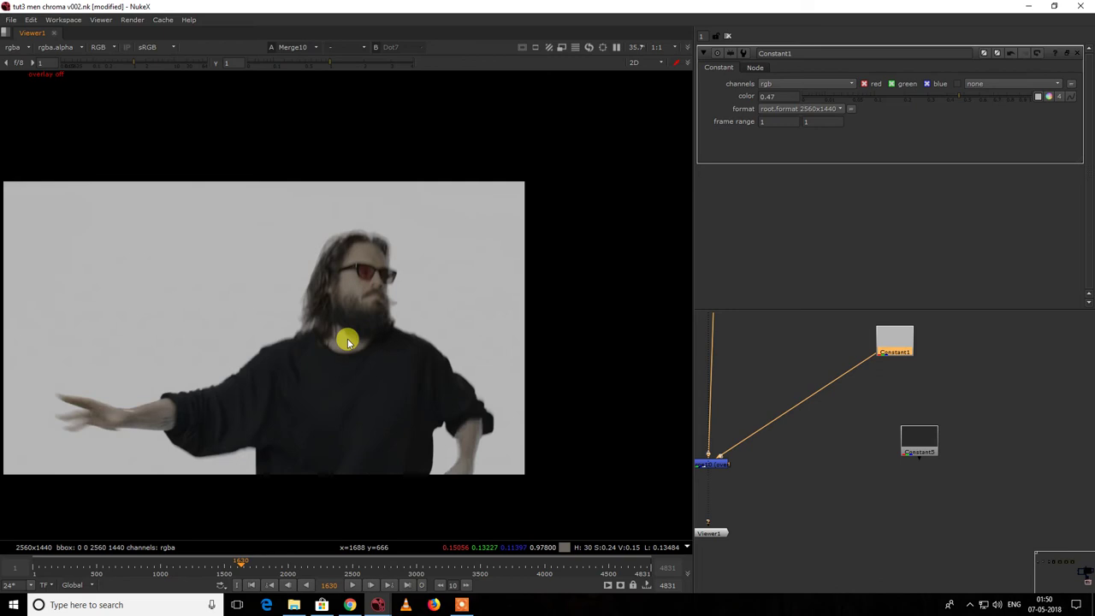
Step: Set the background Constant's color to 0.03, undoing a further brightness trial
click(825, 95)
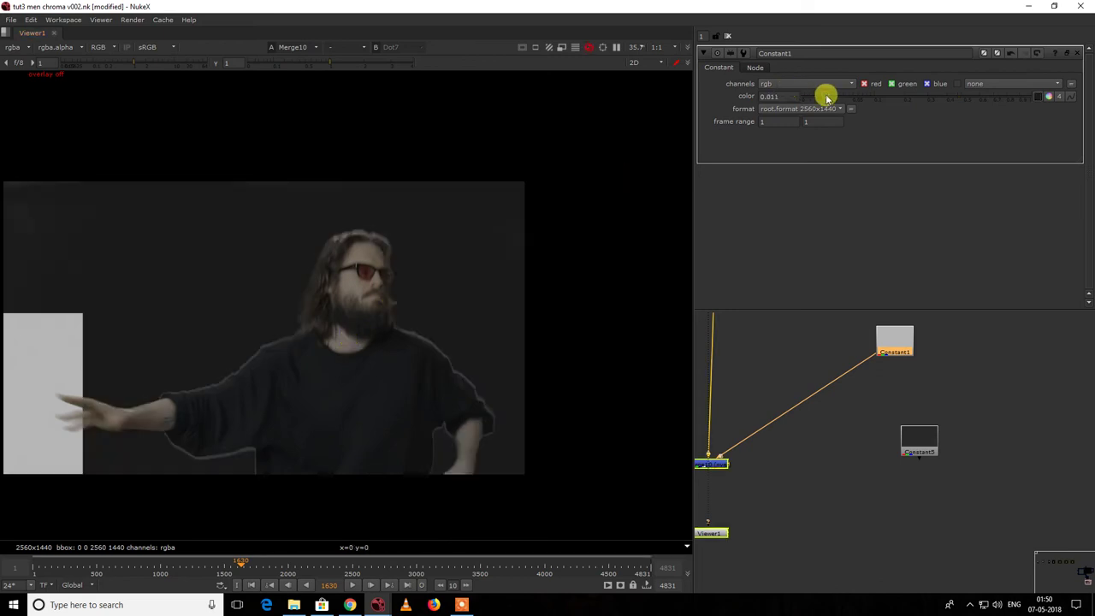
drag(842, 101, 842, 101)
key(f)
click(447, 301)
drag(937, 95, 900, 143)
key(ctrl+z)
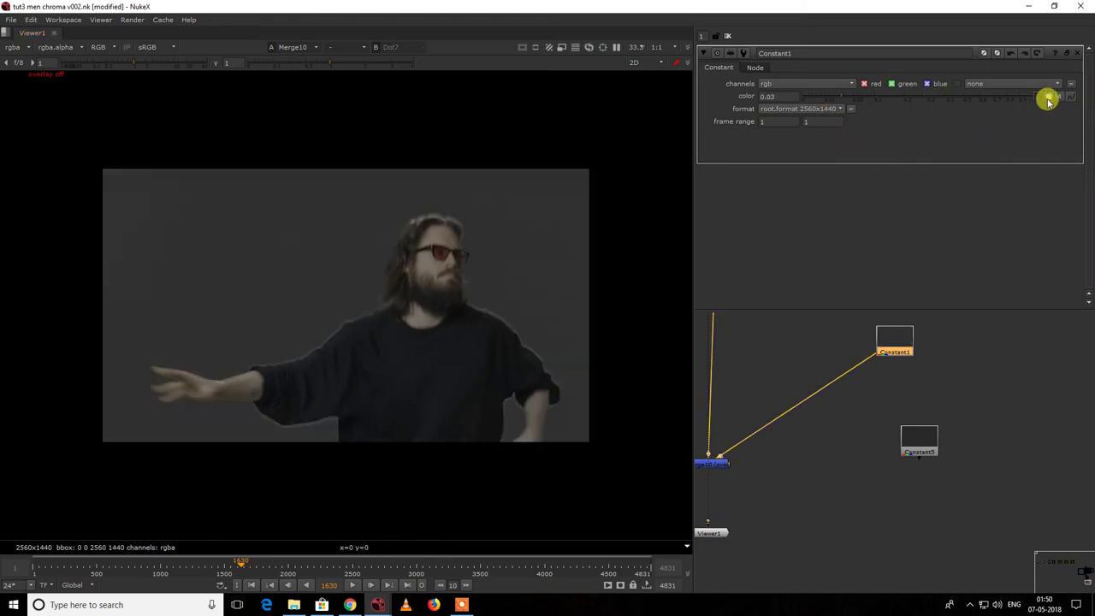
Step: Tint the background Constant to red 0.02939, green 0.03 and blue 0.028781, and check the hair and shoulder edges
click(1049, 98)
mouse_move(736, 147)
mouse_down()
mouse_move(827, 125)
mouse_move(899, 128)
mouse_move(529, 106)
mouse_move(1091, 172)
mouse_move(413, 178)
mouse_move(907, 189)
mouse_move(568, 151)
mouse_move(777, 106)
mouse_move(792, 112)
mouse_move(733, 133)
mouse_up()
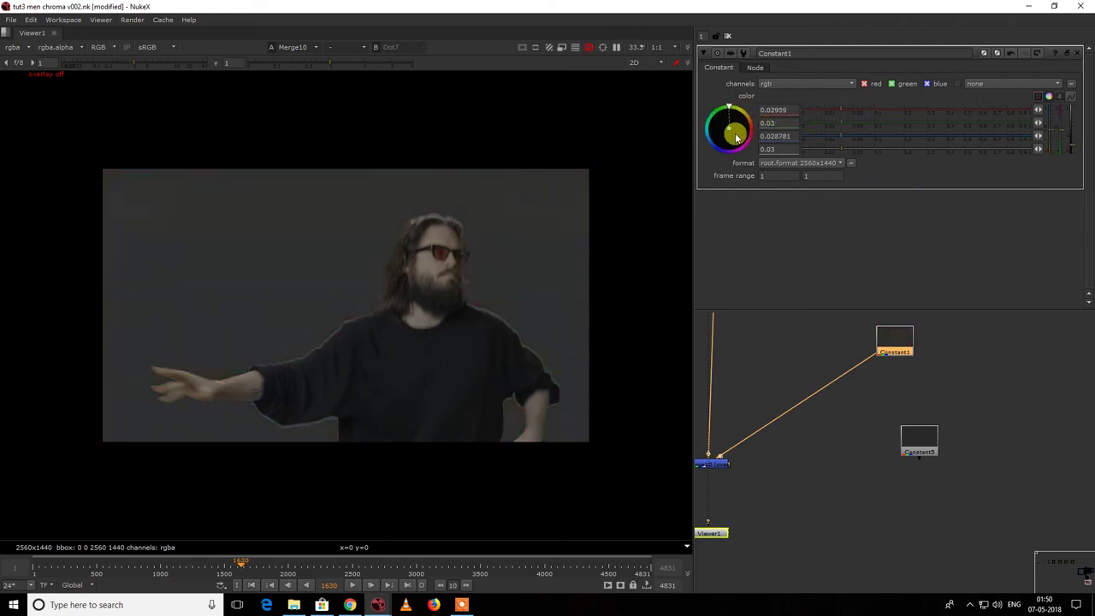
ctrl+click(393, 290)
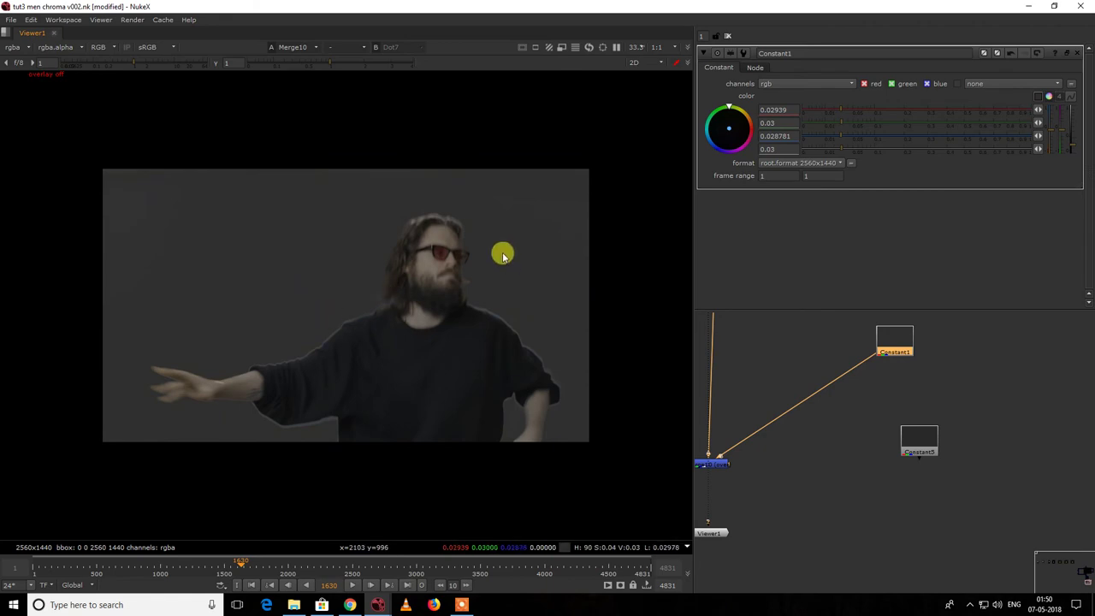
scroll(413, 283, up, 5)
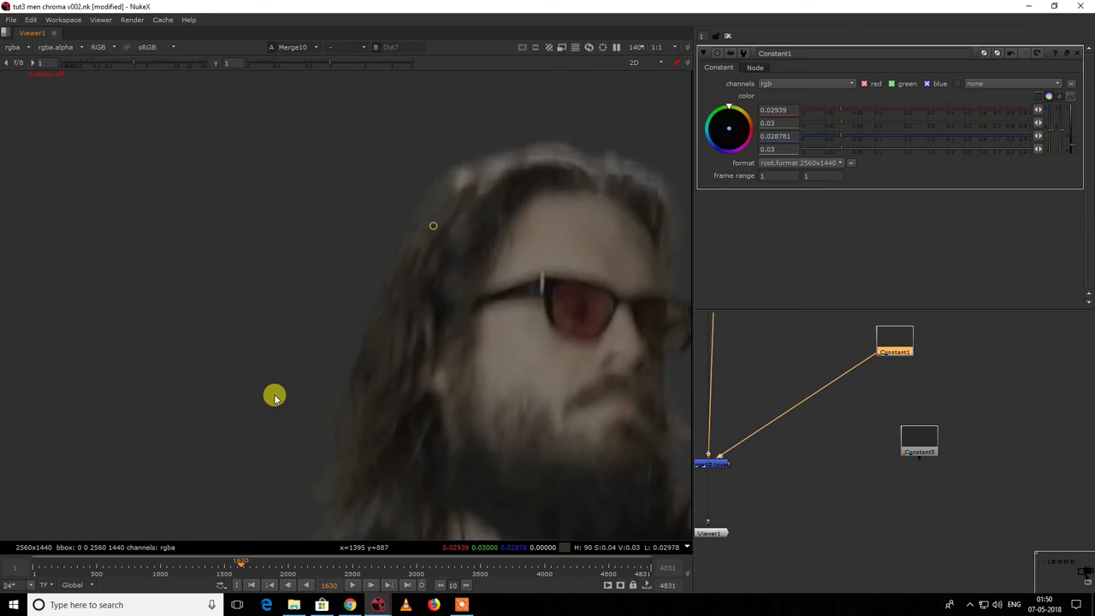
middle_drag(424, 386, 291, 343)
scroll(491, 317, down, 3)
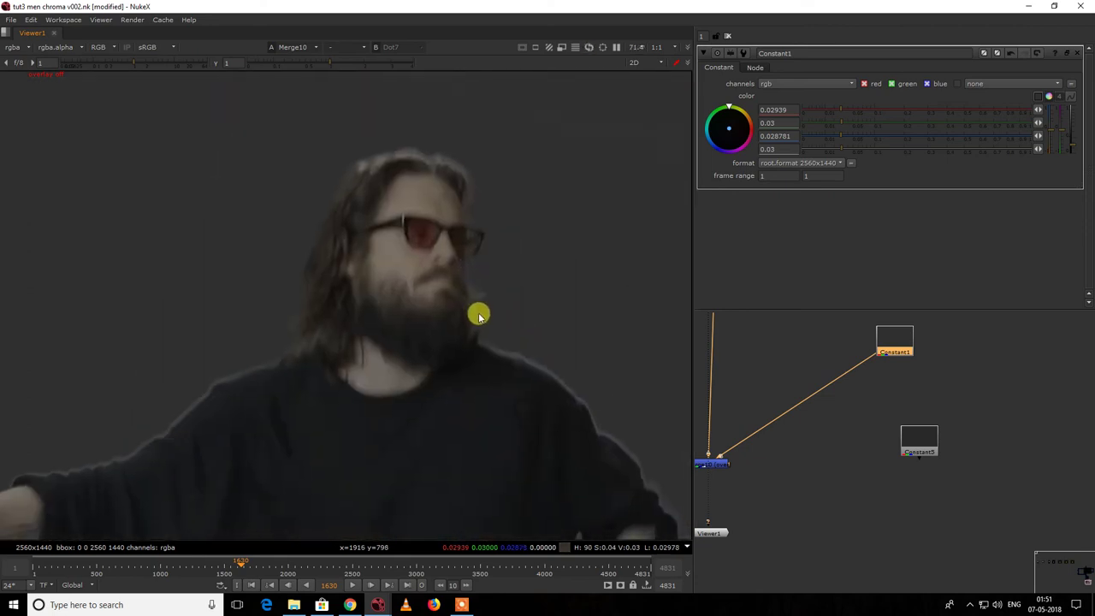
scroll(476, 315, down, 5)
Step: Review the full node graph from the Despill group down through the edge-mask branch to the final merge
click(811, 440)
key(space)
scroll(794, 410, down, 4)
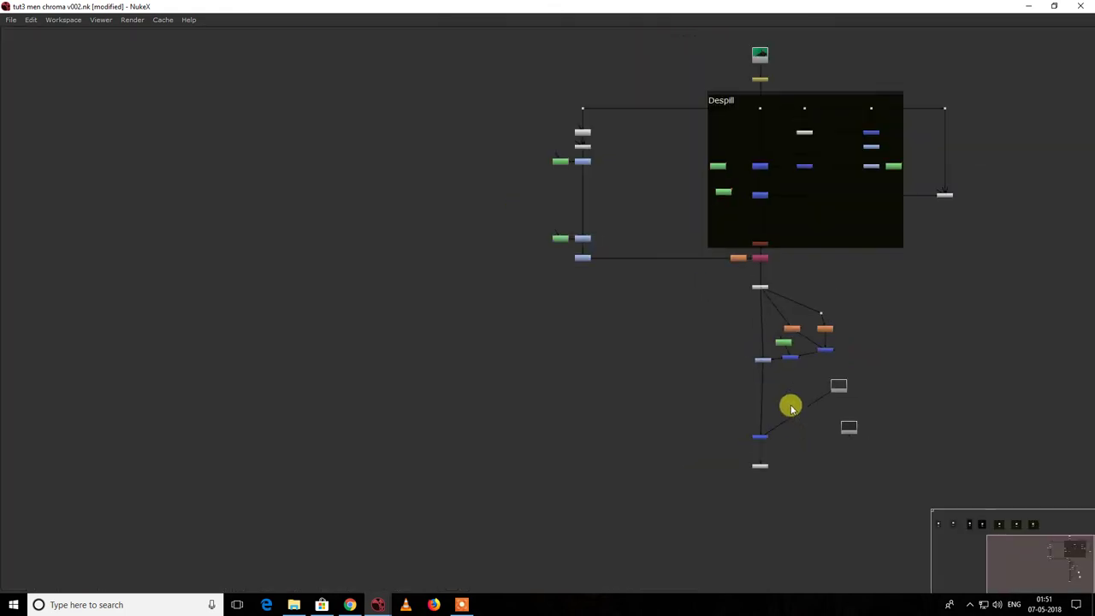
middle_drag(927, 101, 897, 254)
middle_drag(864, 402, 849, 296)
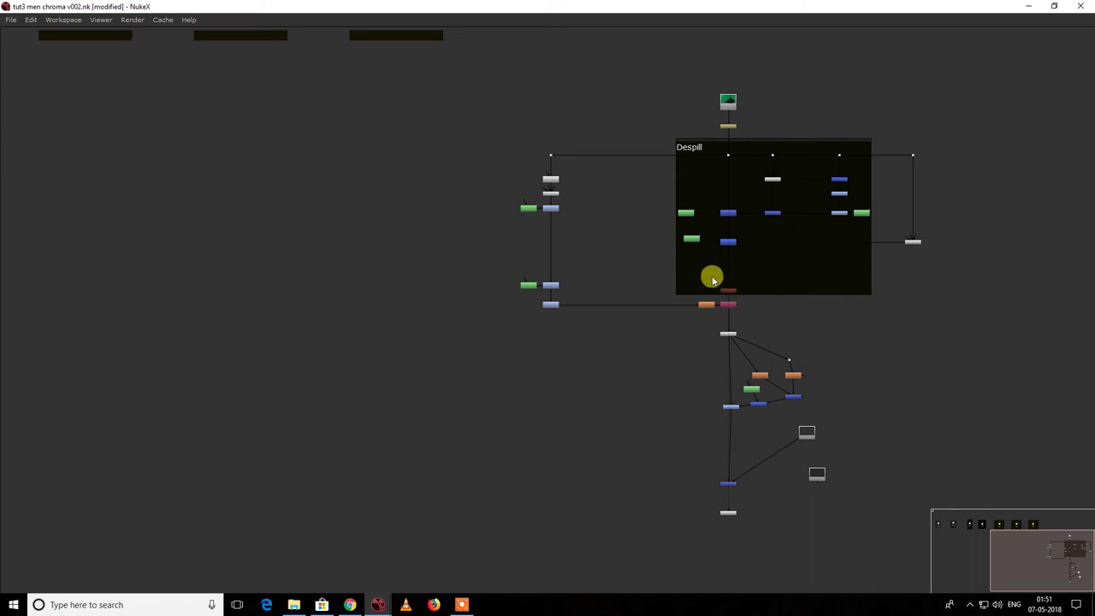
scroll(702, 252, up, 3)
scroll(752, 391, down, 3)
scroll(785, 317, up, 2)
drag(881, 284, 664, 389)
scroll(710, 291, down, 3)
scroll(689, 205, up, 3)
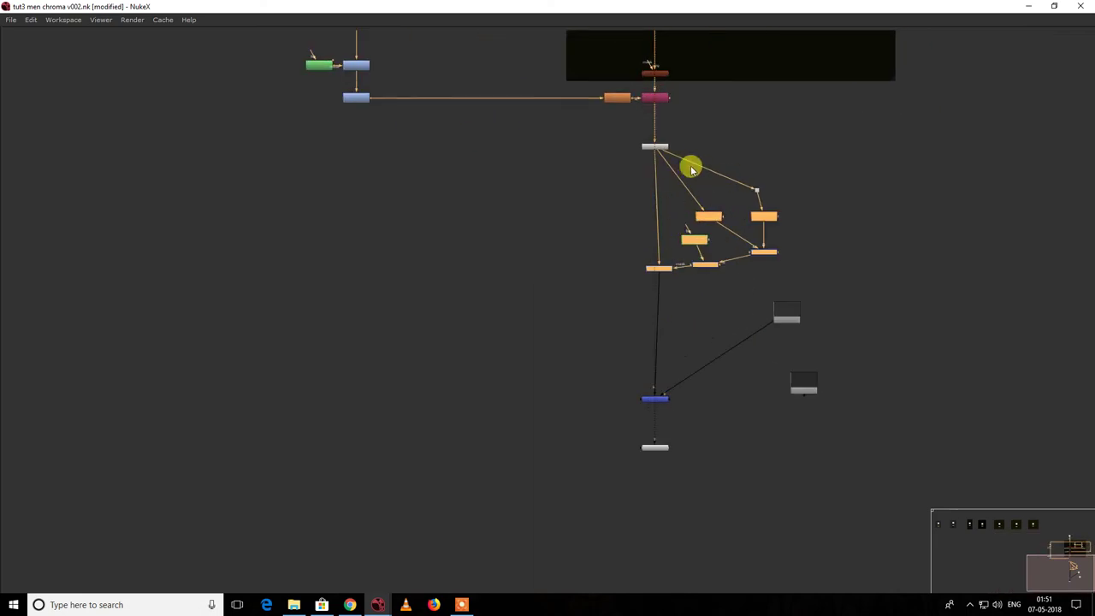
Step: Insert a dot below the white node that feeds the edge-mask branch and move the connected Constant farther from the merge
click(657, 151)
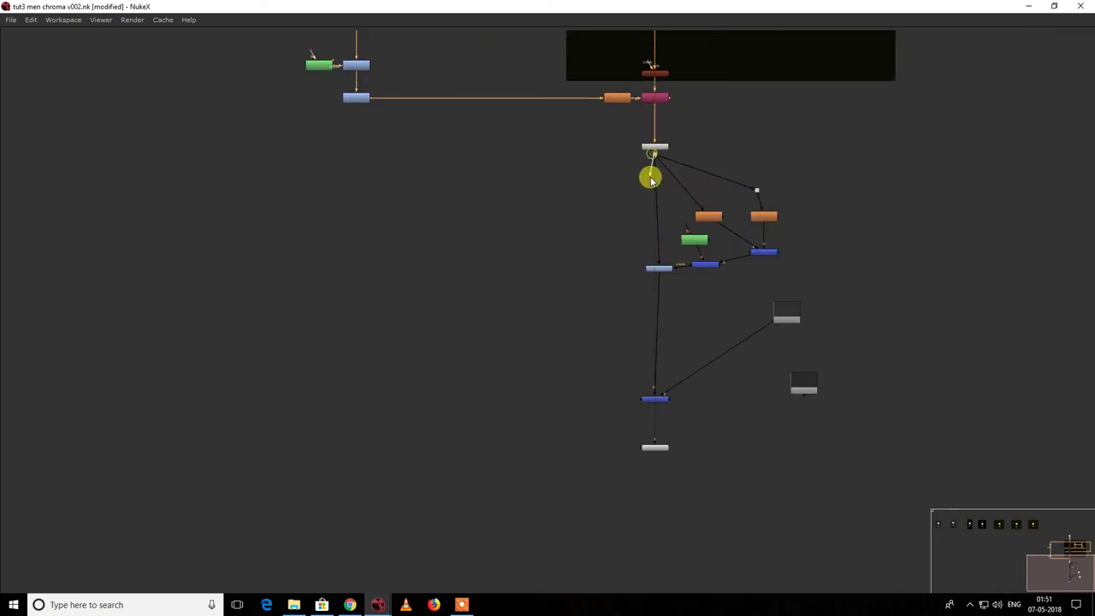
drag(656, 158, 656, 203)
scroll(804, 262, down, 3)
scroll(796, 272, up, 3)
drag(799, 284, 894, 320)
scroll(816, 294, down, 5)
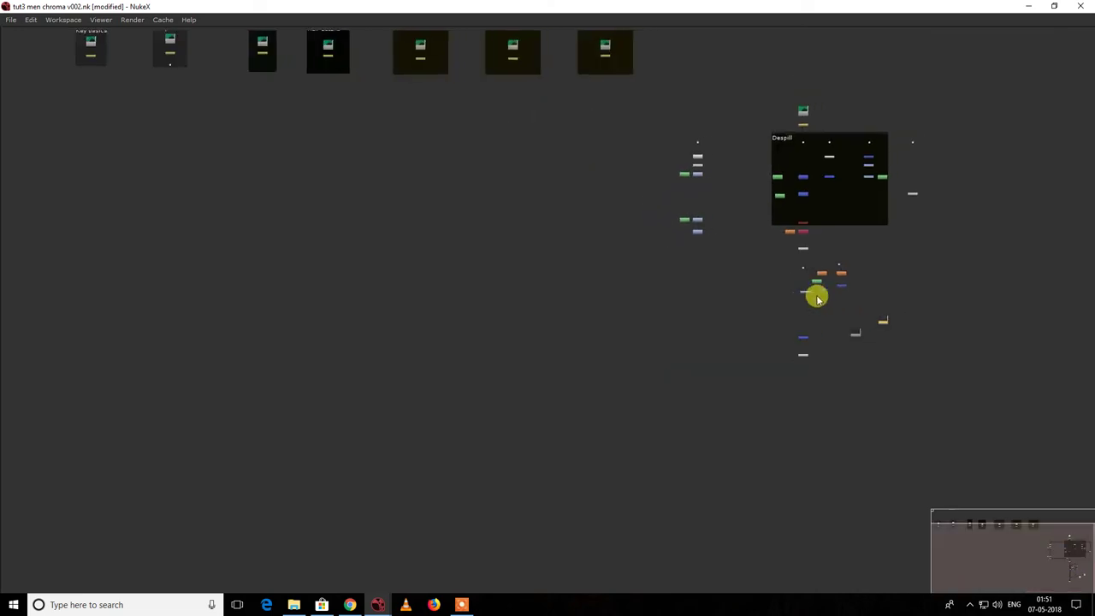
Step: Examine the edge-mask branch and the background merge within the overall node layout
scroll(753, 293, up, 5)
drag(830, 301, 660, 228)
scroll(667, 230, down, 6)
scroll(697, 280, up, 3)
scroll(698, 287, down, 3)
scroll(650, 222, up, 6)
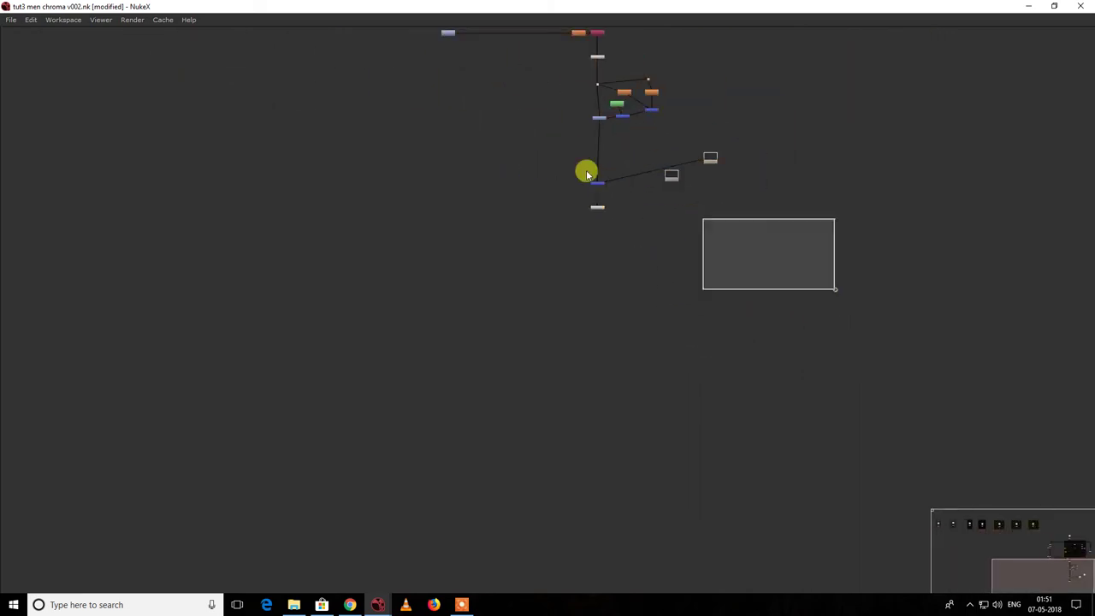
scroll(713, 162, up, 1)
scroll(725, 163, down, 3)
Step: Try moving the final merge, both Constants and the Viewer far below the edge-mask branch
mouse_move(726, 163)
mouse_down()
mouse_move(706, 360)
mouse_move(722, 396)
mouse_up()
drag(776, 247, 654, 118)
scroll(660, 229, down, 3)
drag(649, 284, 673, 424)
scroll(699, 312, up, 3)
scroll(673, 422, down, 3)
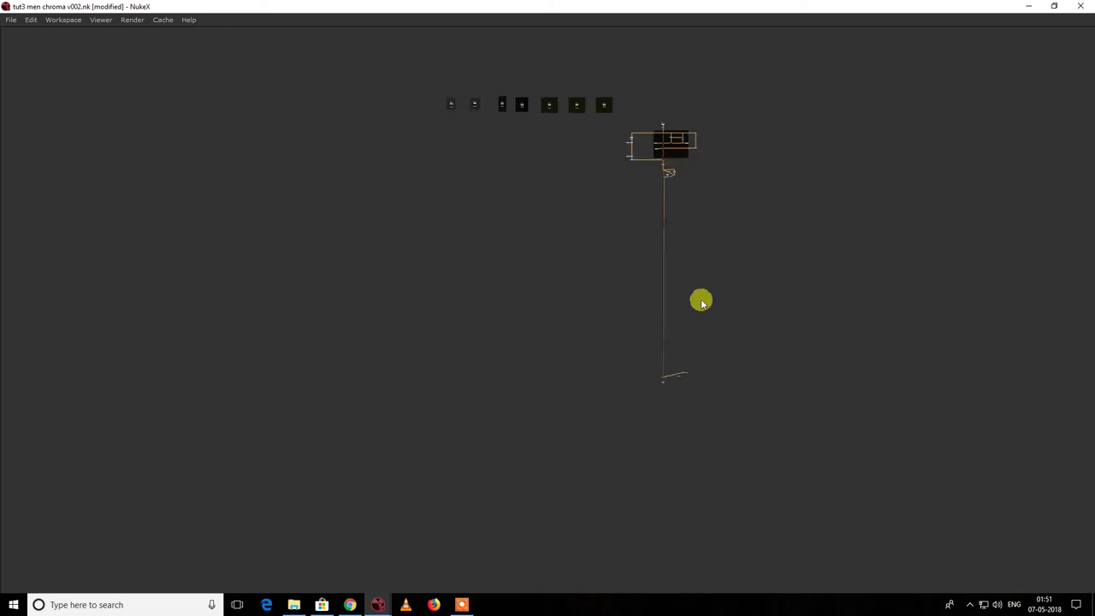
scroll(701, 298, up, 1)
drag(738, 272, 654, 178)
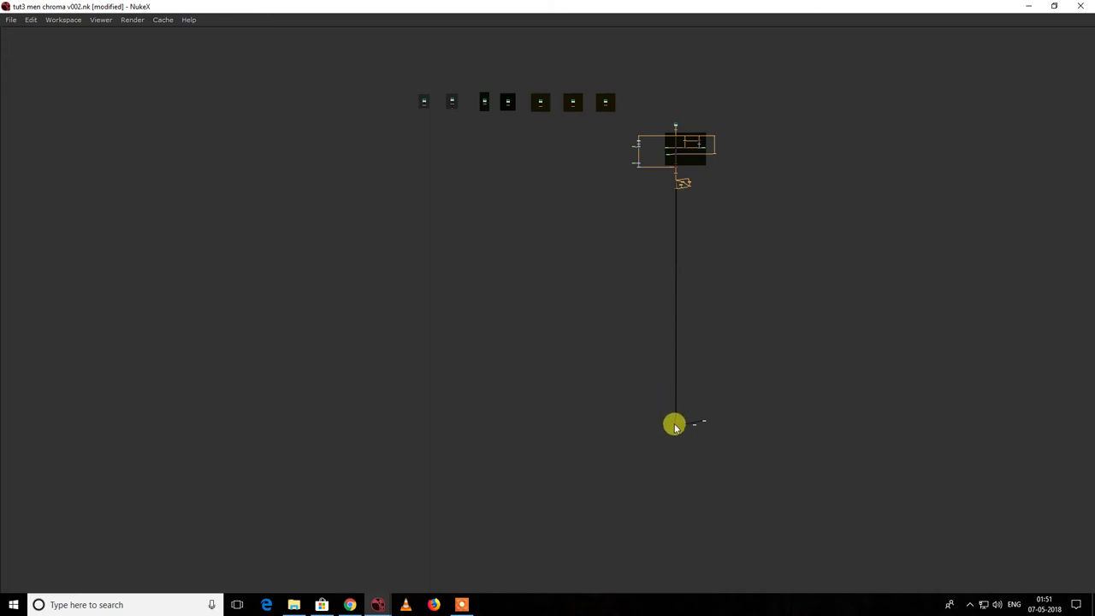
Step: Move the final merge, both Constants and the Viewer back up close below the edge-mask branch
drag(635, 379, 870, 484)
scroll(736, 438, up, 5)
scroll(652, 384, down, 4)
drag(652, 383, 669, 221)
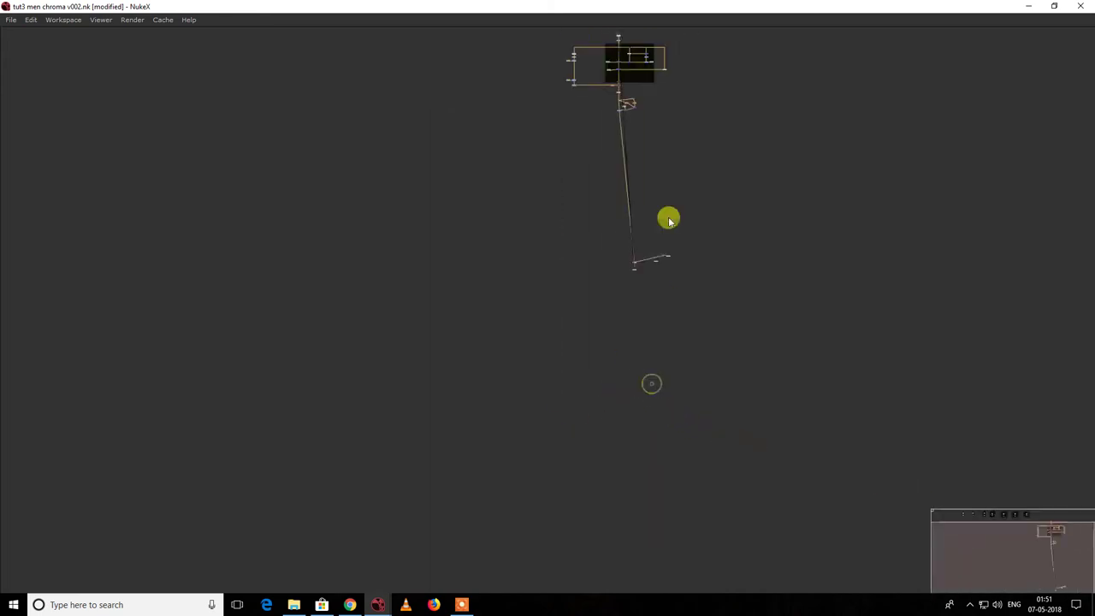
scroll(693, 256, down, 3)
scroll(688, 214, up, 5)
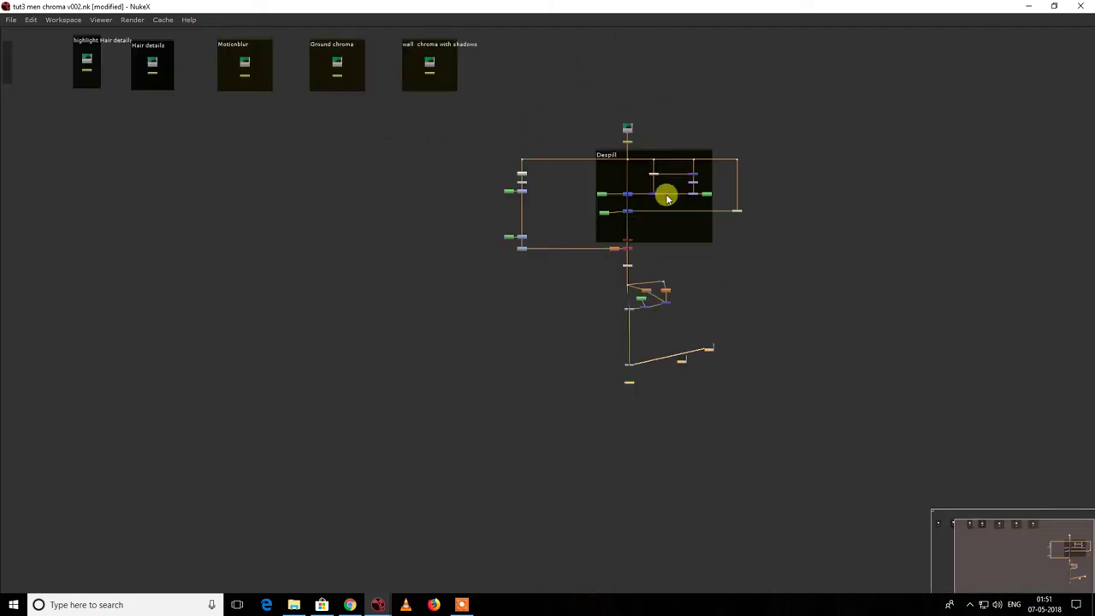
scroll(667, 196, up, 3)
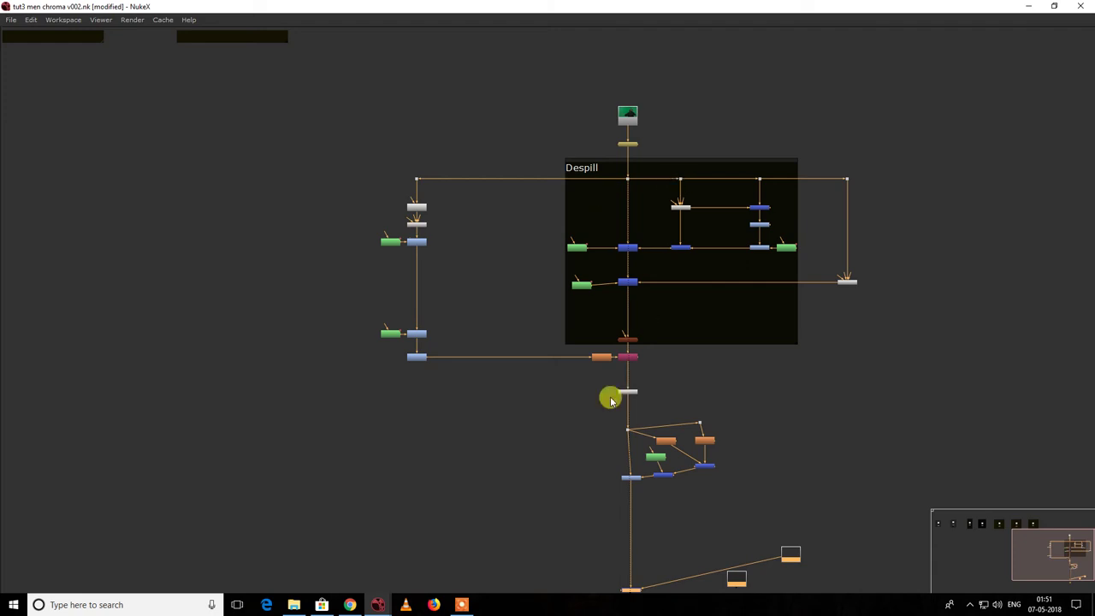
Step: Move the unconnected Constant down, clear of the pipe between the connected Constant and the merge
middle_drag(608, 398, 607, 256)
drag(557, 303, 643, 387)
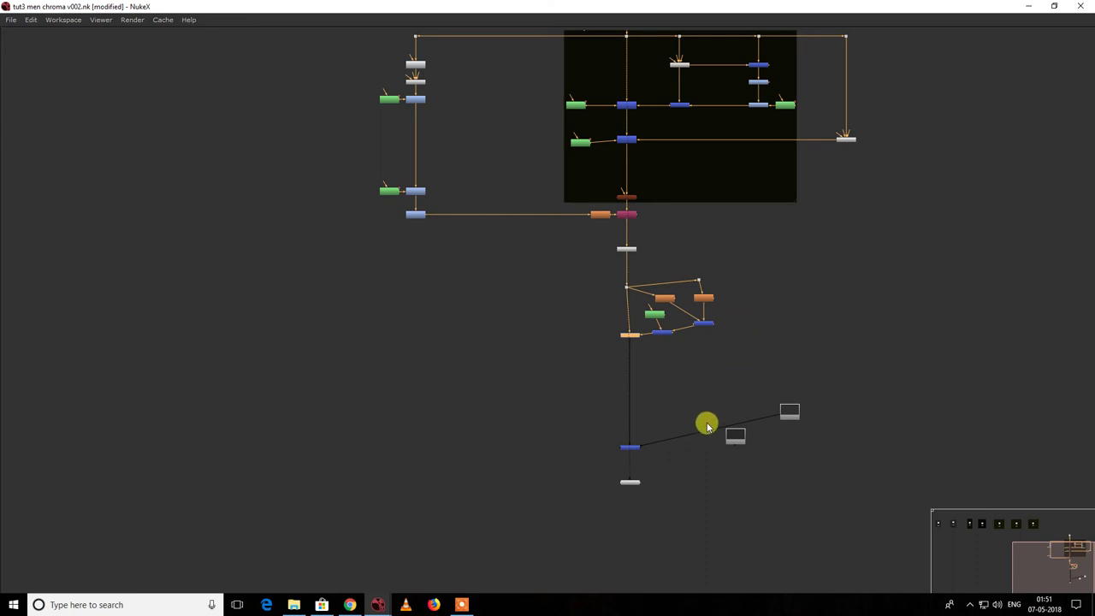
drag(734, 443, 770, 472)
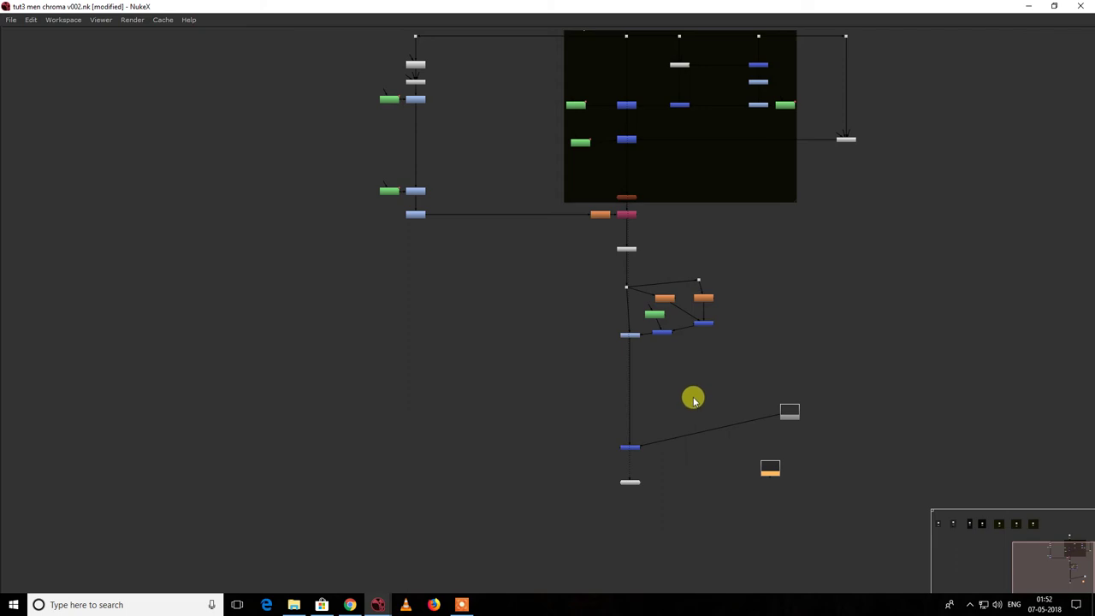
Step: Examine the beard and shoulder edges in the comp and review the edge-mask branch and Despill group behind them
key(space)
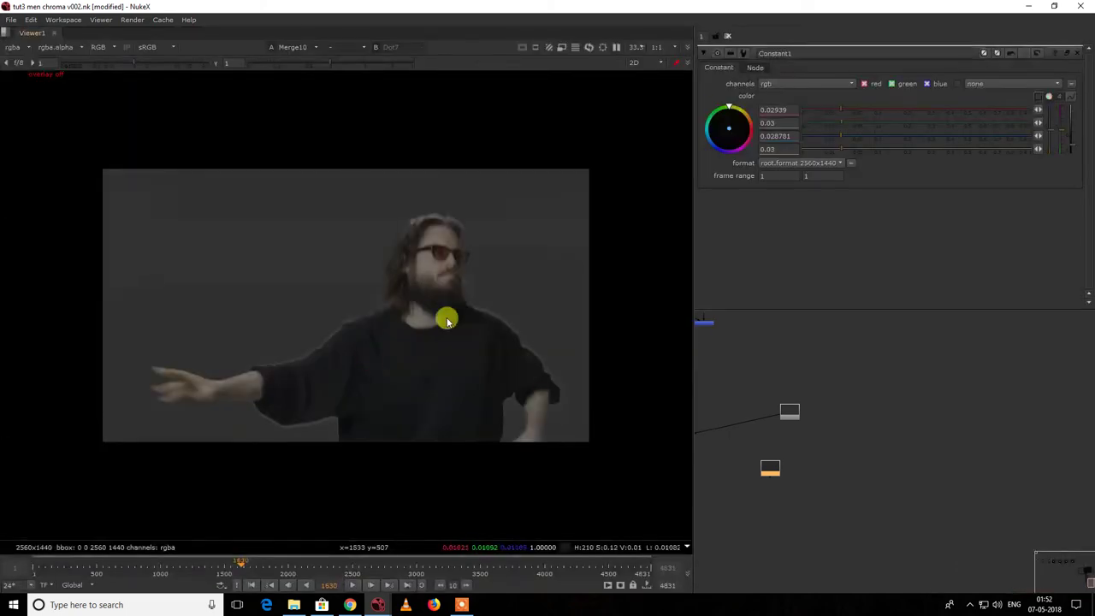
scroll(474, 269, up, 4)
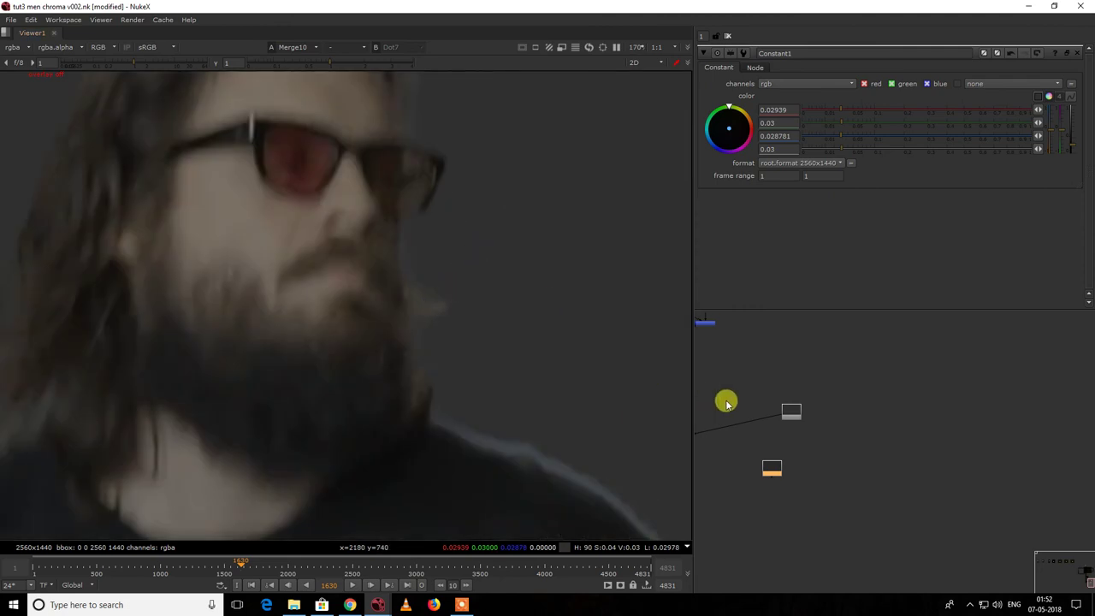
middle_drag(726, 401, 849, 415)
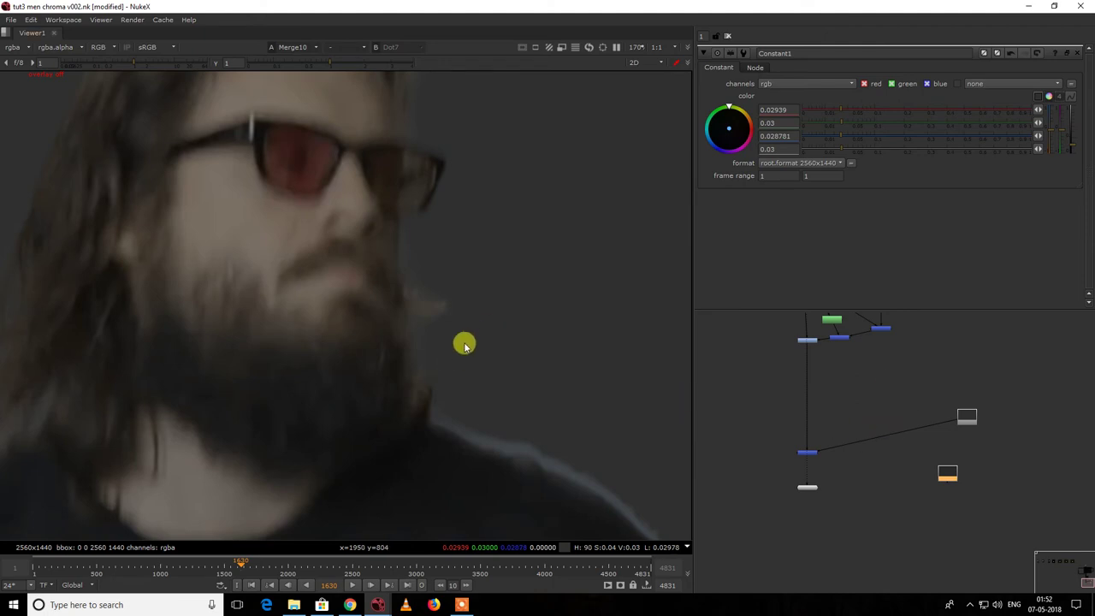
scroll(863, 425, down, 5)
middle_drag(856, 386, 887, 450)
scroll(887, 450, up, 8)
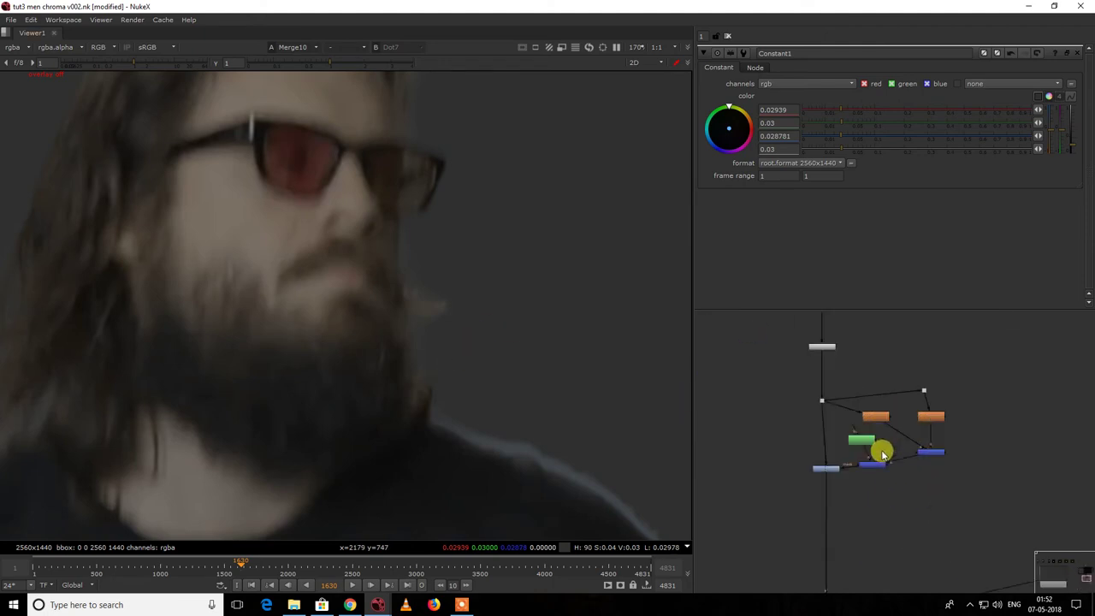
scroll(867, 447, down, 4)
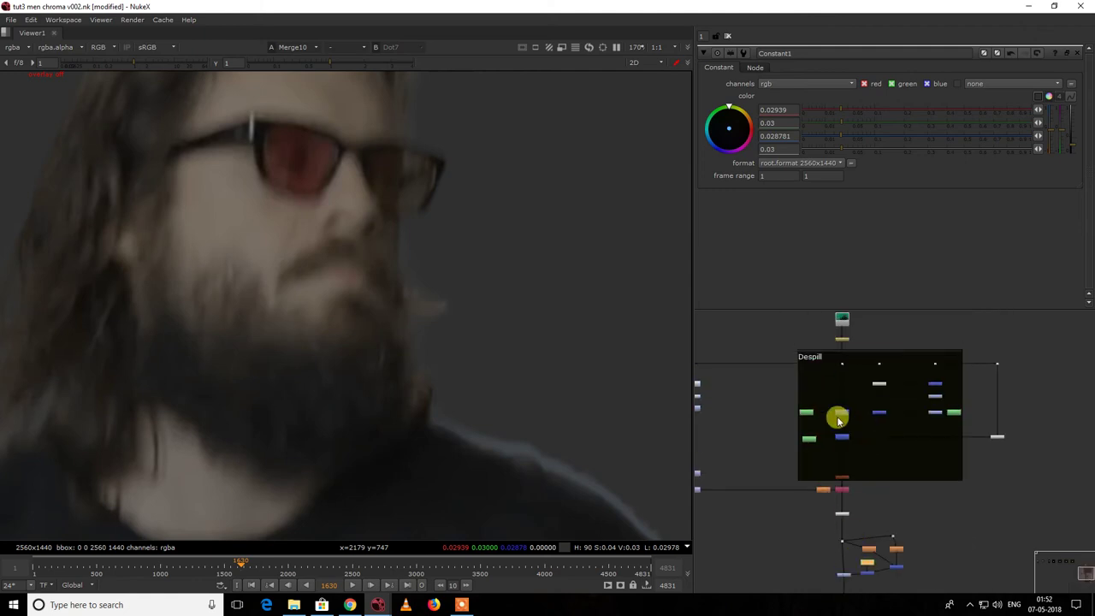
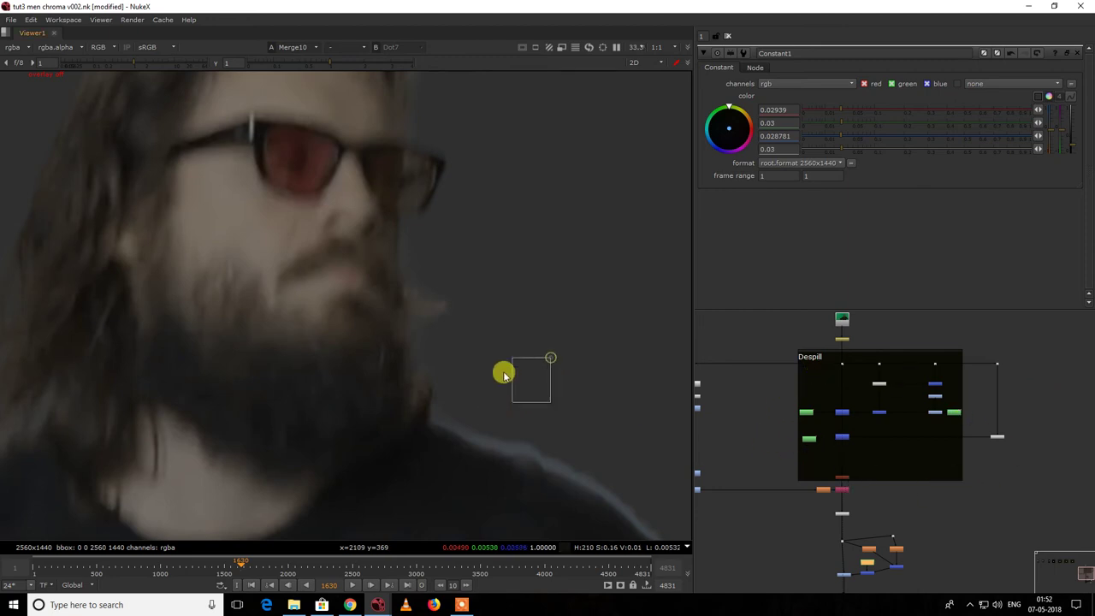
Step: Try moving the final merge, both Constants and the Viewer a long way down from the edge-mask branch
key(f)
scroll(875, 452, down, 5)
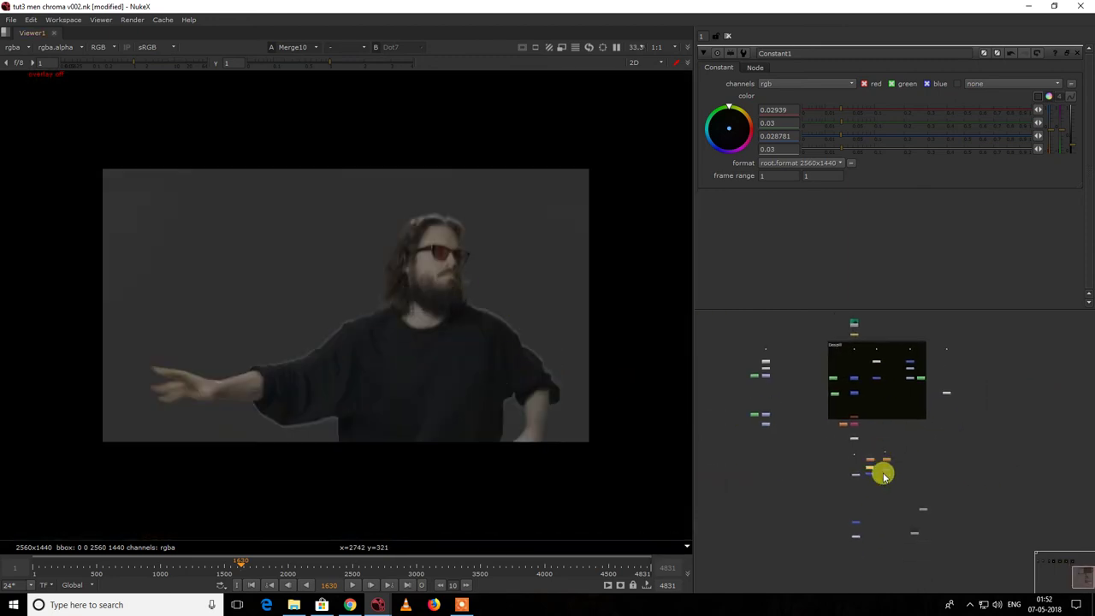
scroll(842, 392, up, 5)
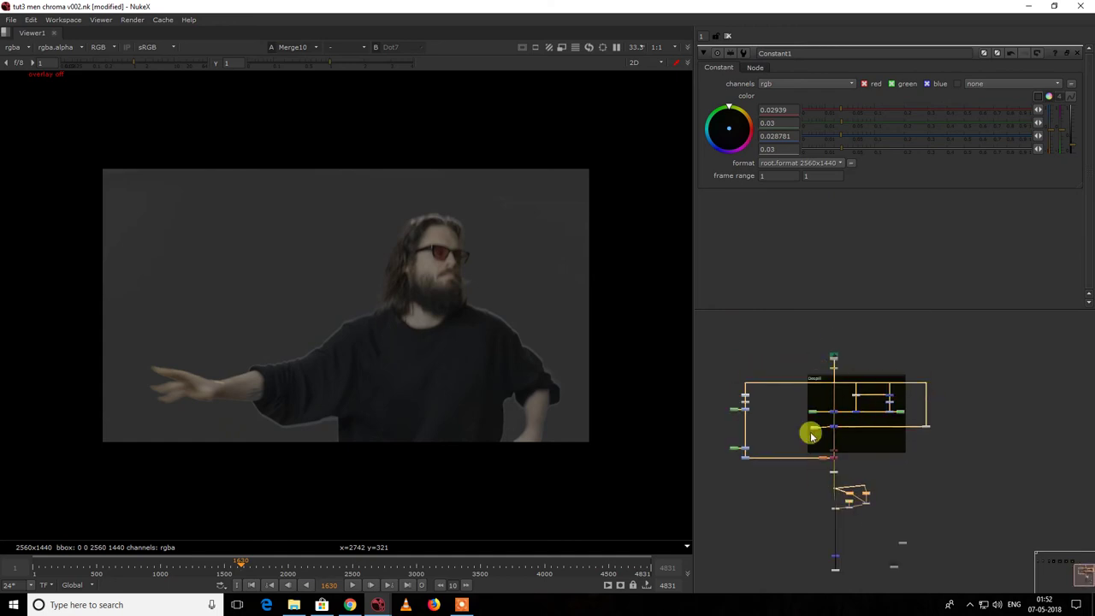
scroll(856, 425, down, 5)
middle_drag(861, 496, 847, 426)
scroll(849, 397, up, 2)
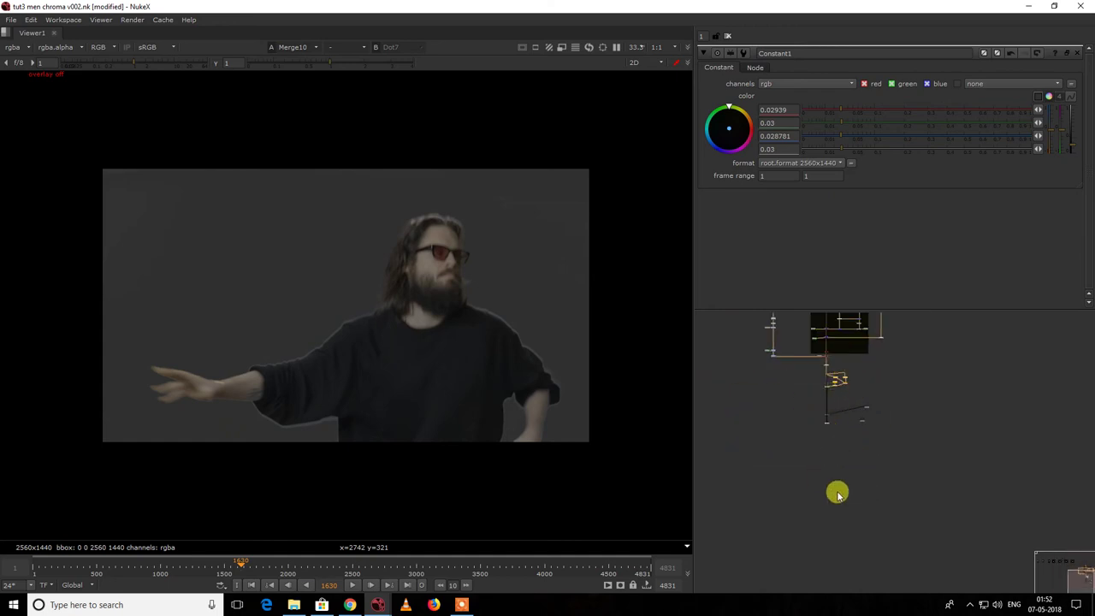
middle_drag(806, 516, 834, 466)
drag(796, 385, 923, 465)
scroll(877, 390, up, 4)
click(889, 388)
drag(760, 390, 956, 467)
scroll(889, 397, down, 7)
drag(889, 397, 888, 517)
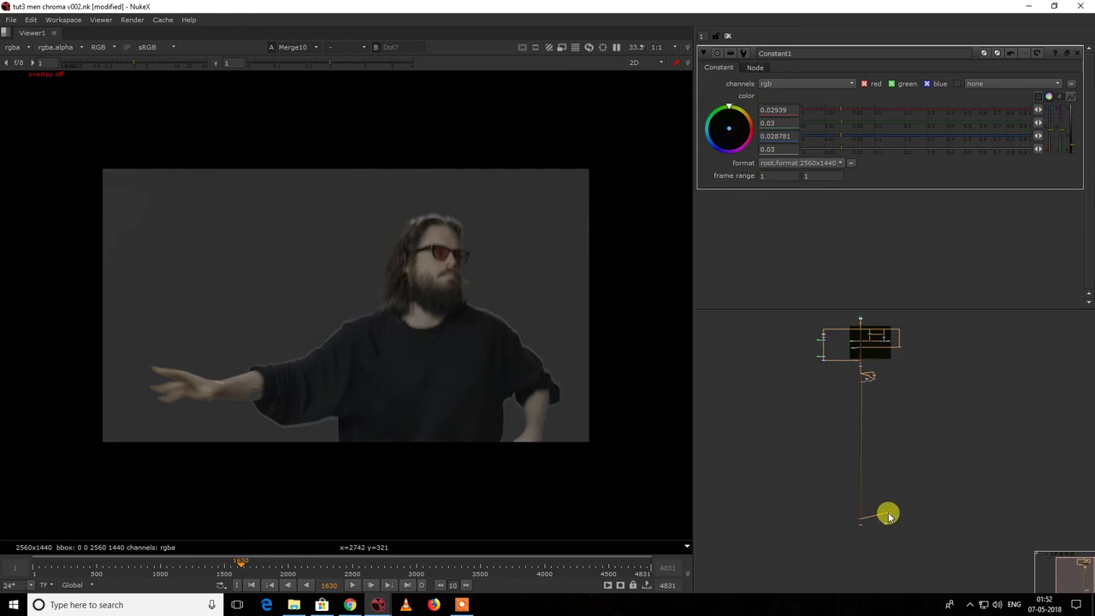
Step: Set the gain of the edge grade Grade2 to 0.36
scroll(894, 507, up, 7)
click(897, 510)
click(869, 558)
scroll(866, 556, down, 4)
middle_drag(844, 459, 840, 604)
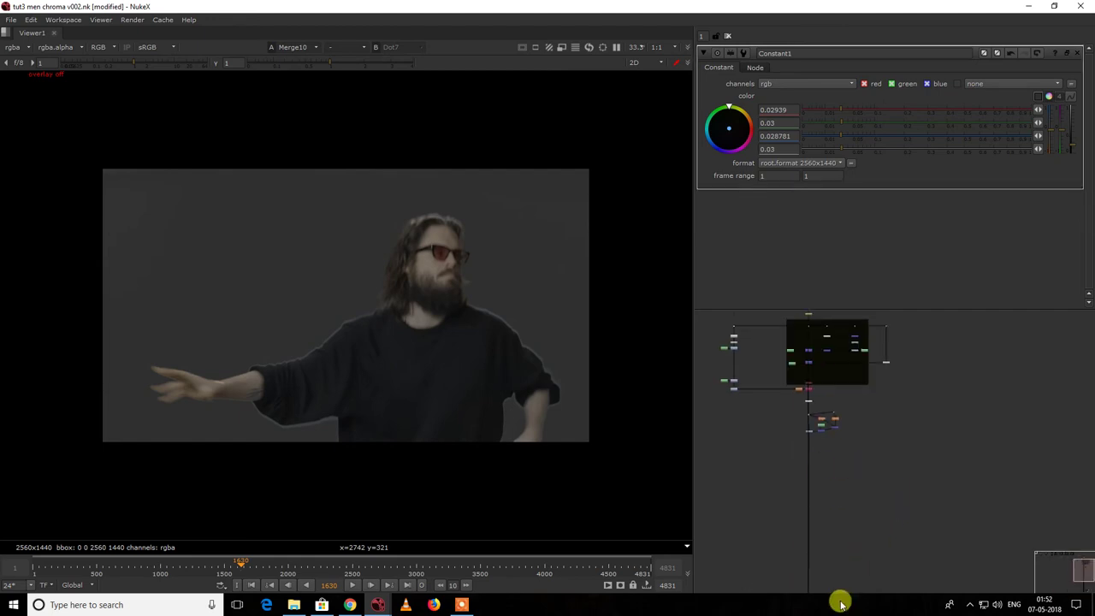
double_click(819, 443)
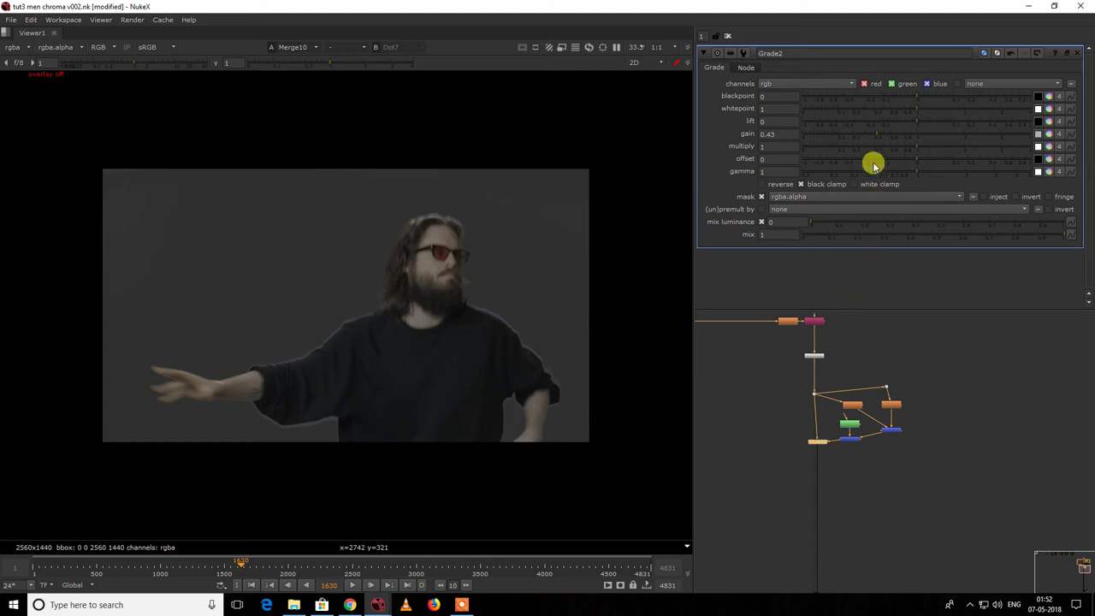
mouse_move(880, 145)
mouse_down()
mouse_move(898, 145)
mouse_move(843, 149)
mouse_move(871, 147)
mouse_up()
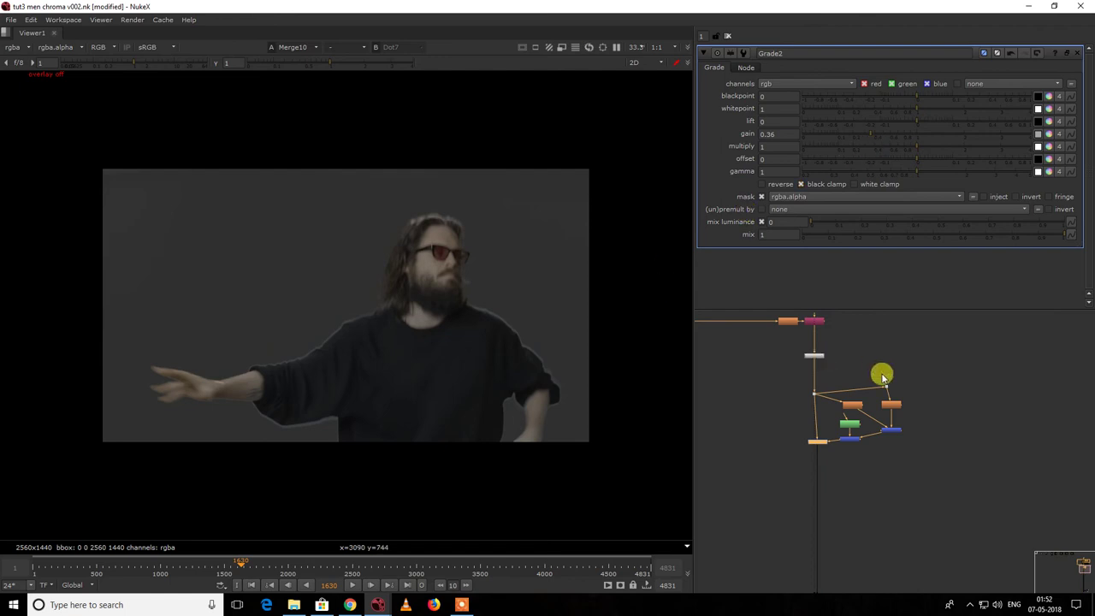
Step: Open the connected Constant's properties and review the comp against it, along with the node graph above
scroll(882, 377, down, 6)
scroll(890, 496, up, 7)
double_click(873, 481)
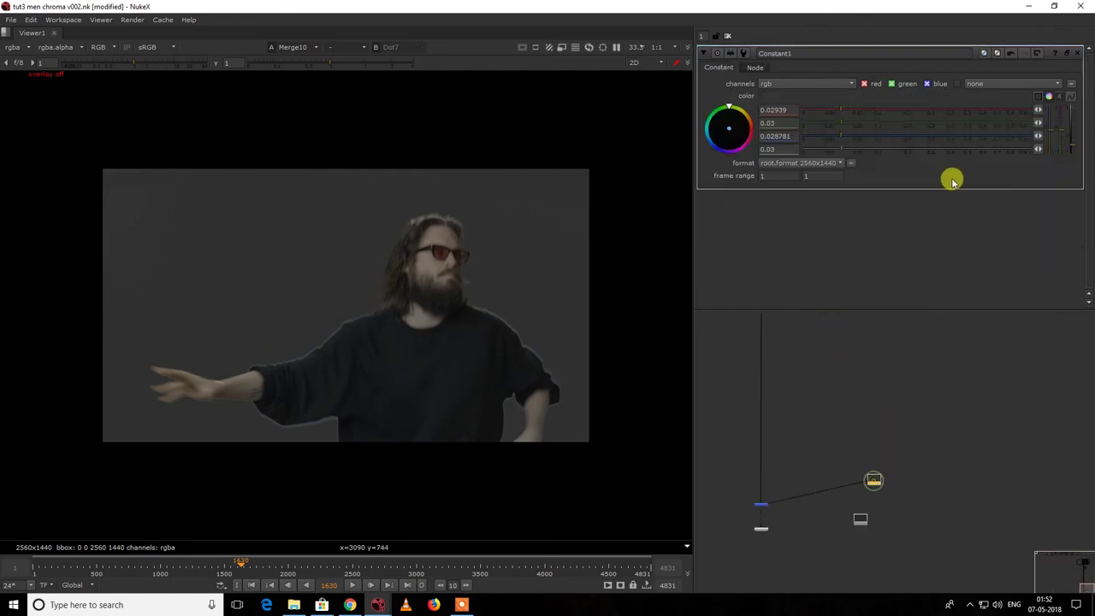
scroll(932, 359, down, 3)
middle_drag(870, 360, 856, 436)
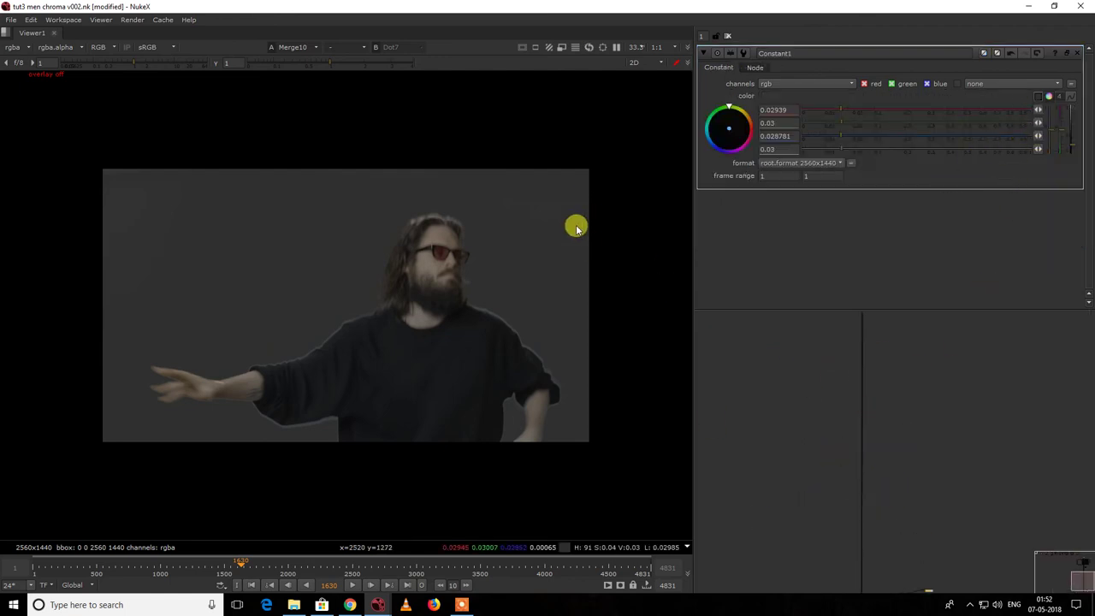
scroll(970, 409, down, 5)
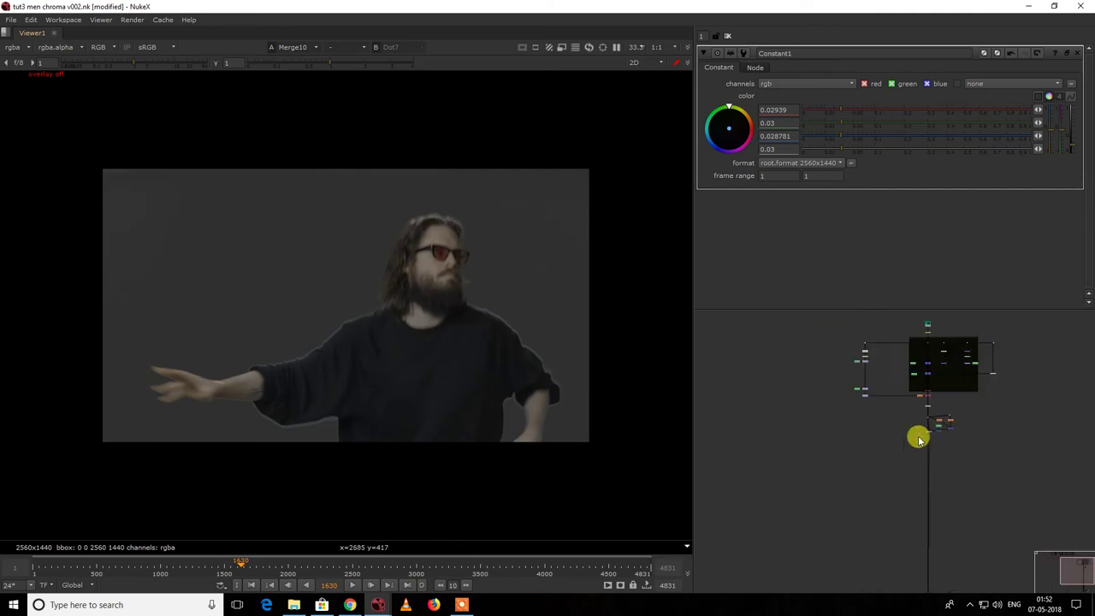
scroll(920, 438, up, 2)
scroll(908, 473, down, 4)
middle_drag(907, 484, 885, 387)
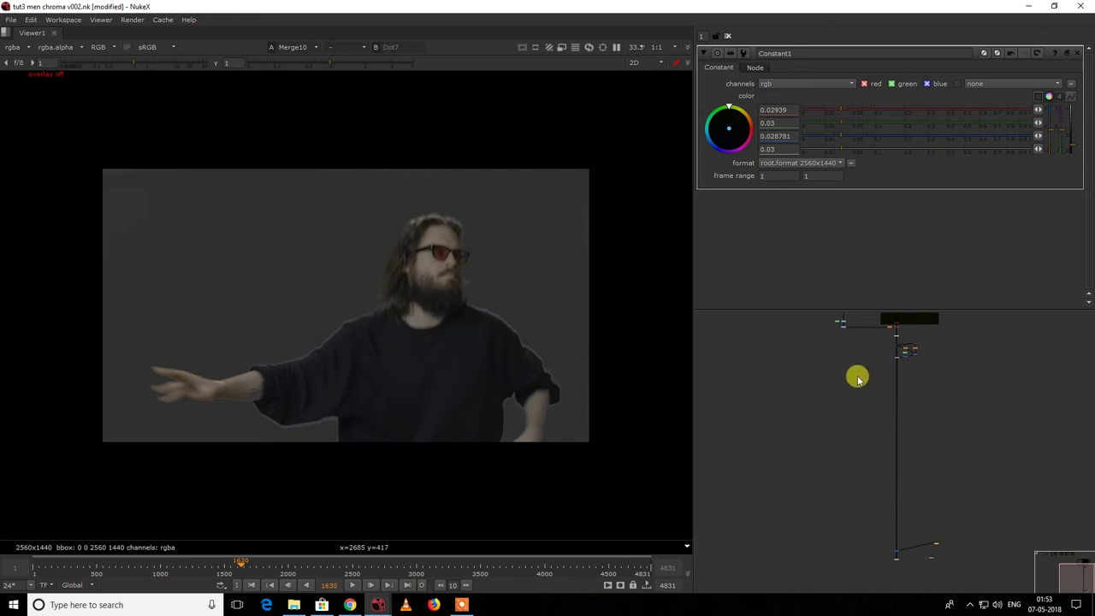
Step: Bring the final merge, both Constants and the Viewer back up just beneath the edge-mask branch
drag(806, 497, 991, 579)
scroll(927, 542, up, 3)
scroll(949, 544, down, 5)
drag(950, 543, 951, 431)
scroll(929, 415, up, 3)
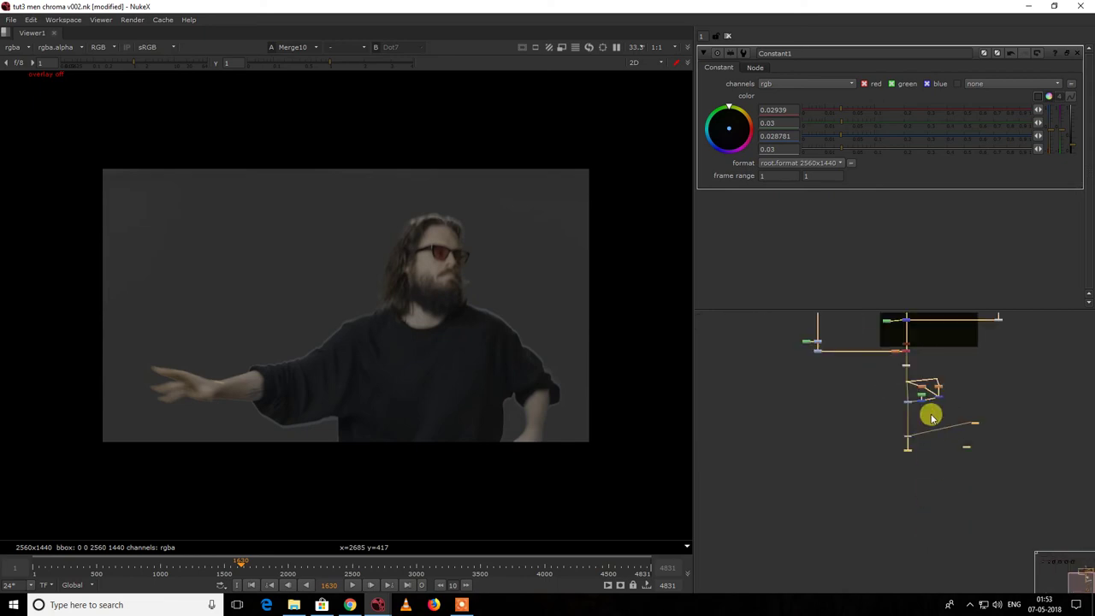
Step: Examine the outline of the man's shoulder and sleeve in the comp, and locate the Despill group feeding it
click(881, 391)
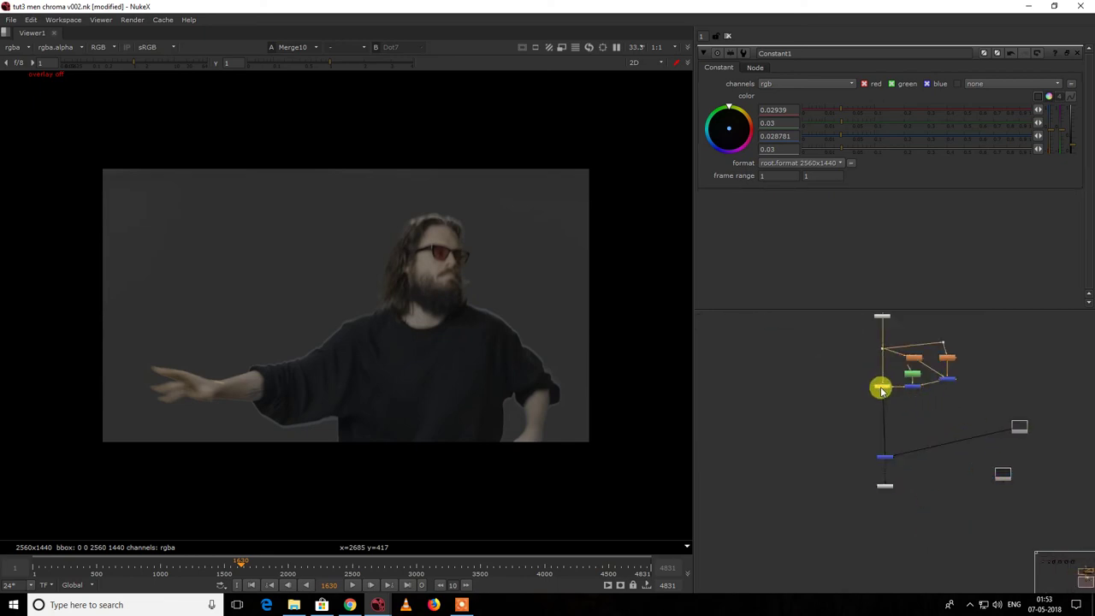
scroll(882, 391, down, 2)
middle_drag(881, 391, 884, 491)
scroll(889, 450, up, 2)
click(890, 450)
scroll(890, 450, down, 1)
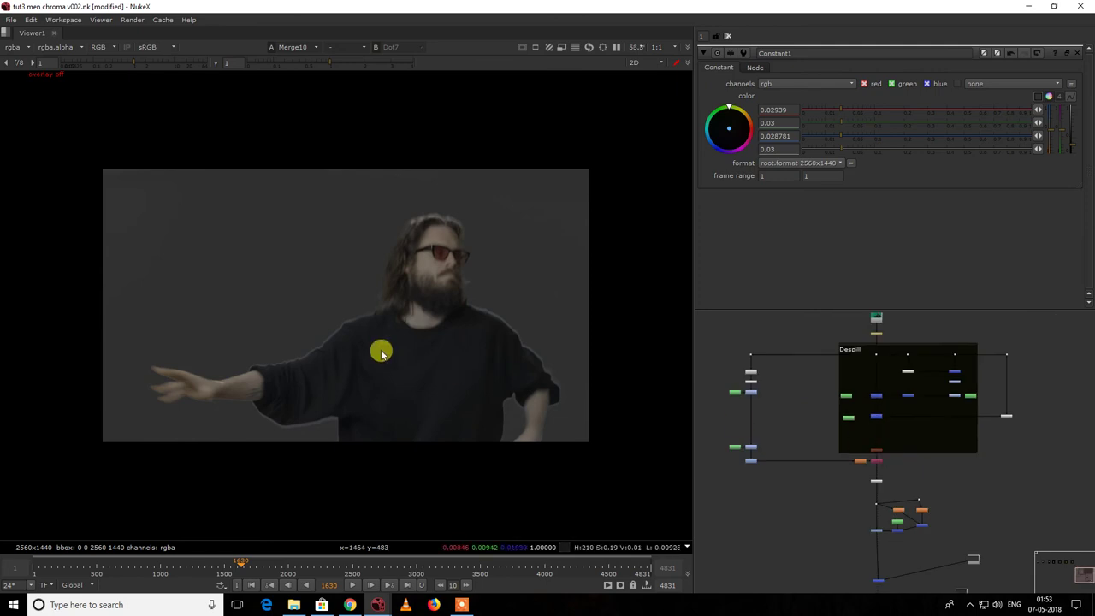
scroll(381, 352, up, 3)
scroll(571, 303, up, 2)
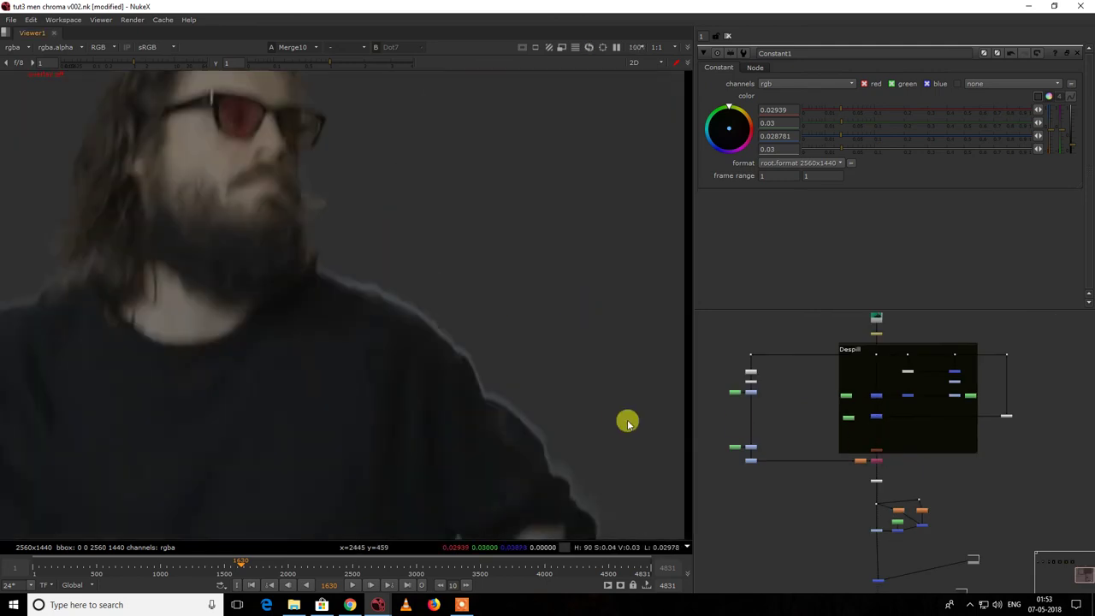
Step: Open the Roto3 mask's properties and view the output of Merge2 inside the Despill group
scroll(847, 424, up, 5)
double_click(870, 435)
middle_drag(931, 422, 726, 440)
drag(965, 424, 1059, 457)
key(1)
scroll(922, 411, down, 2)
scroll(902, 423, up, 3)
click(809, 427)
key(1)
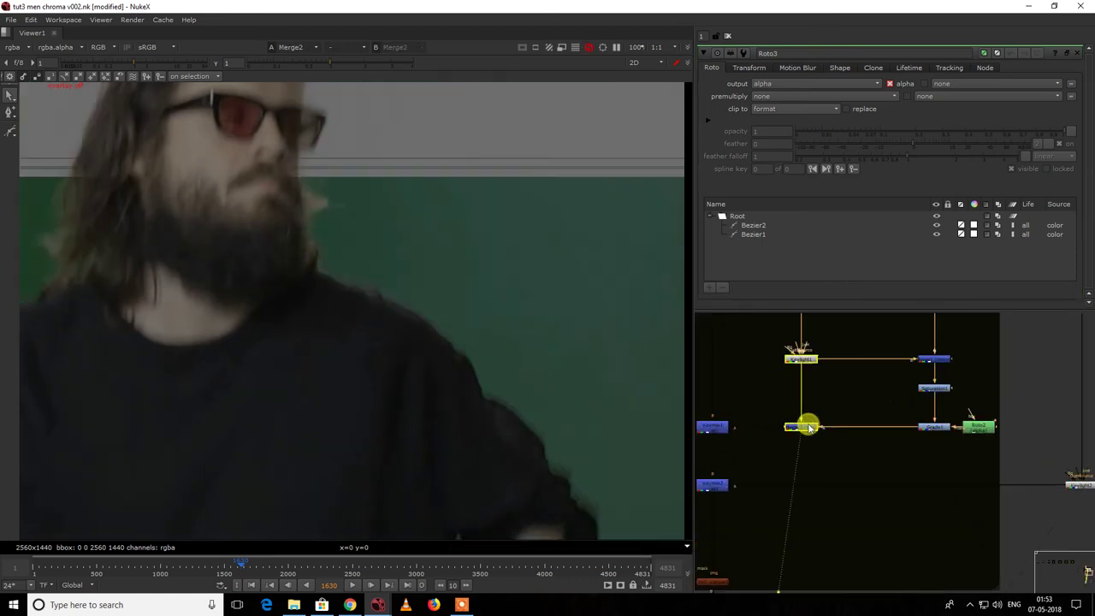
Step: View the output of Keymix1 and of Keymix2 in the Despill group to compare the despill around the shoulder
scroll(807, 423, down, 4)
scroll(830, 436, up, 3)
click(818, 405)
key(1)
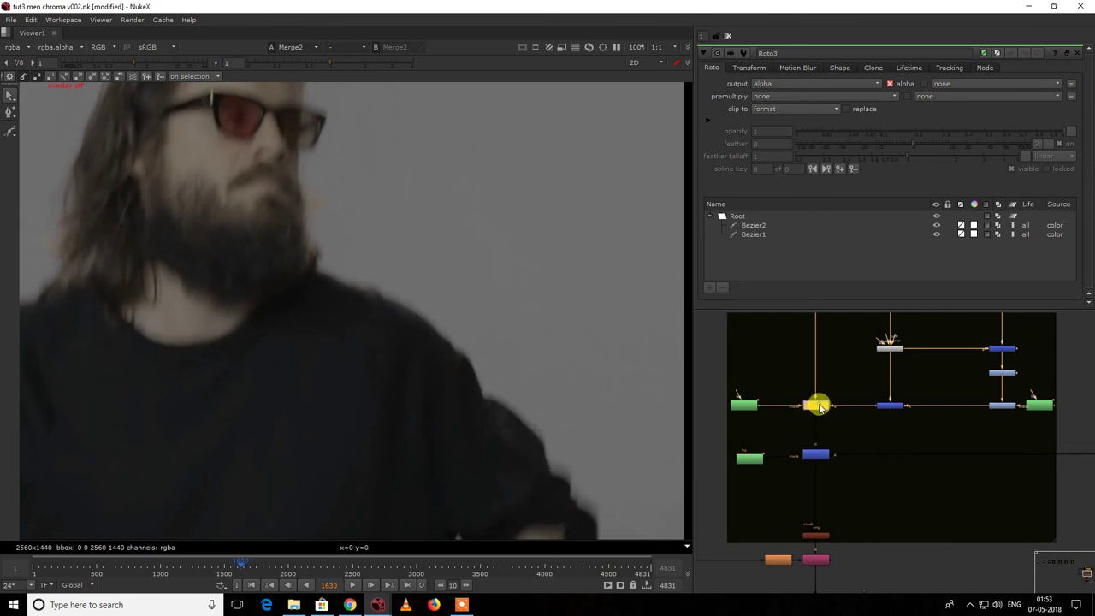
click(822, 455)
key(1)
Step: Return the viewer to the comp from the final merge, Merge10
scroll(840, 459, down, 5)
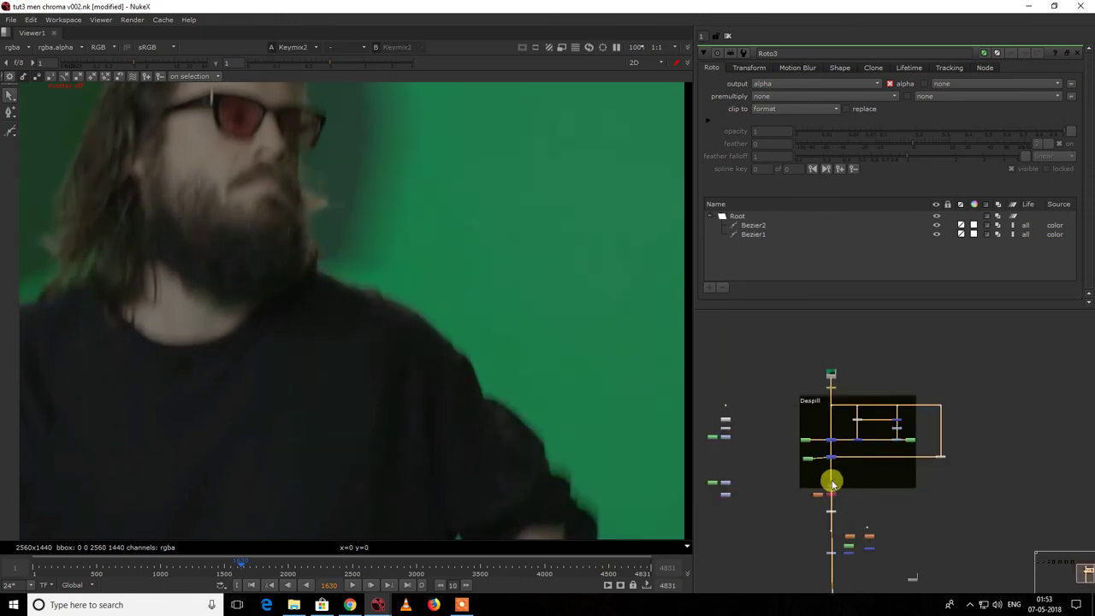
scroll(839, 467, up, 1)
scroll(847, 496, down, 4)
scroll(834, 454, up, 6)
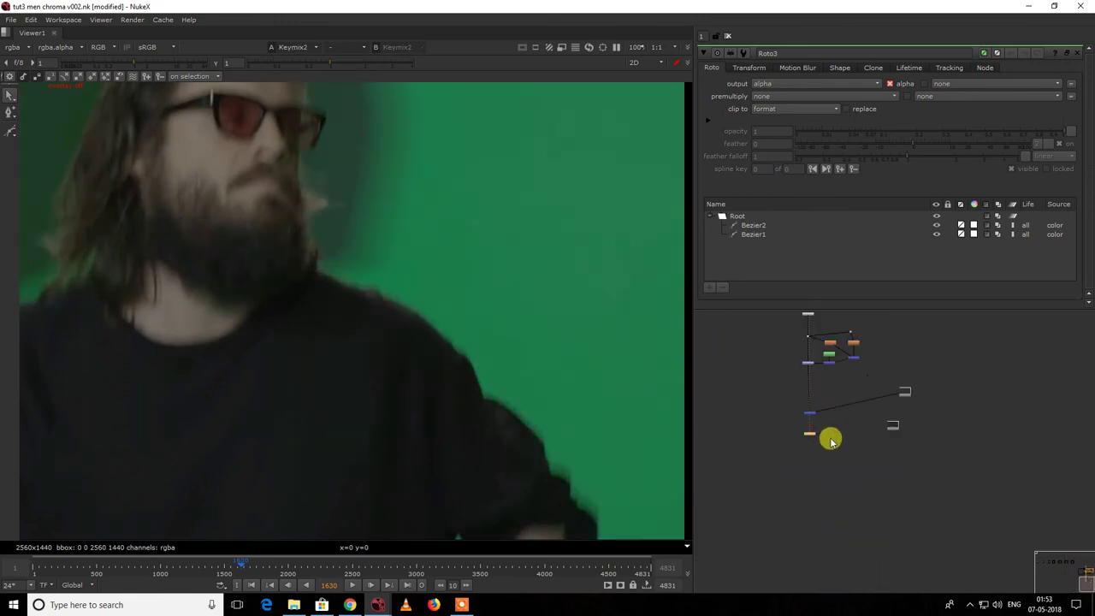
key(1)
scroll(770, 509, down, 4)
scroll(764, 374, up, 6)
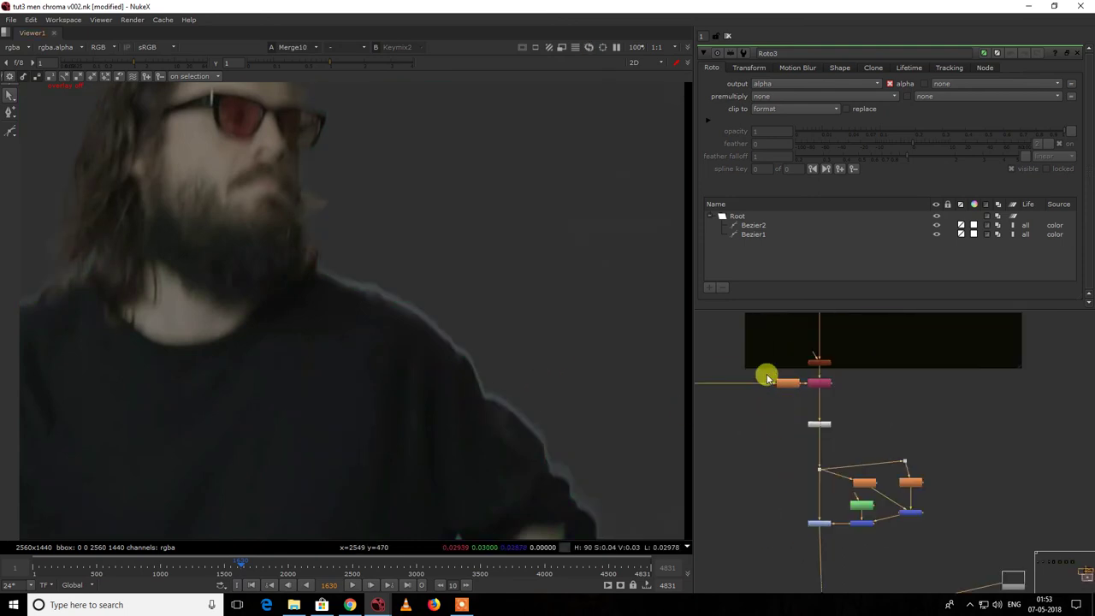
Step: Select the Roto3 node and turn on the viewer overlay to show its shapes around the head
click(826, 439)
right_click(391, 272)
click(385, 268)
right_click(385, 268)
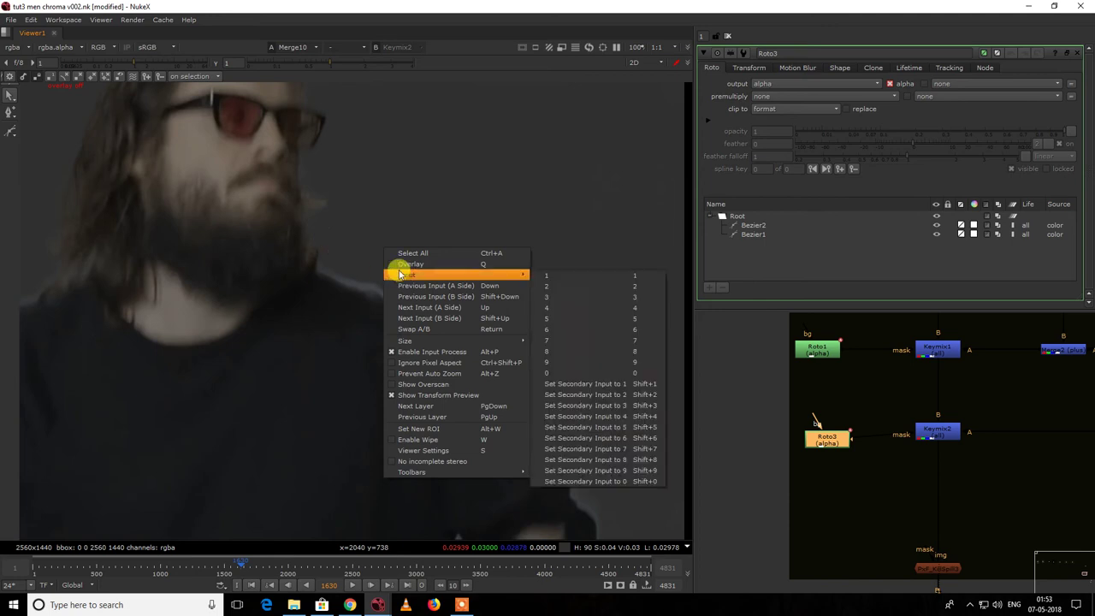
click(391, 261)
scroll(468, 248, down, 5)
middle_drag(490, 275, 451, 249)
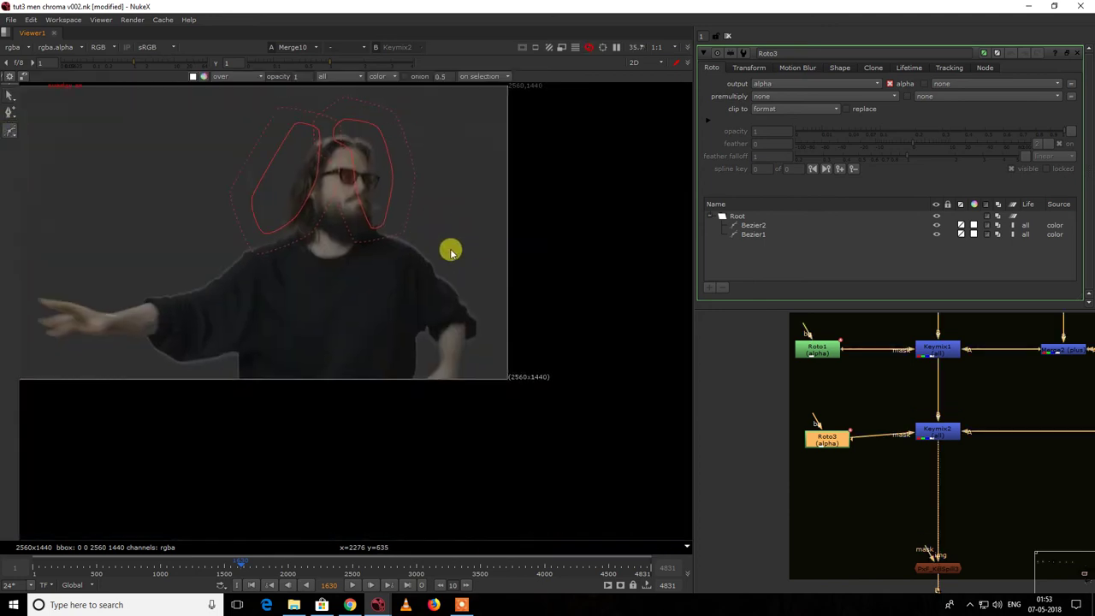
Step: Draw a closed Bezier in Roto3 around the outer shoulder and sleeve, from beside the beard down to the elbow
click(426, 227)
scroll(441, 244, up, 3)
click(550, 353)
click(521, 415)
click(481, 425)
drag(414, 335, 399, 321)
click(409, 208)
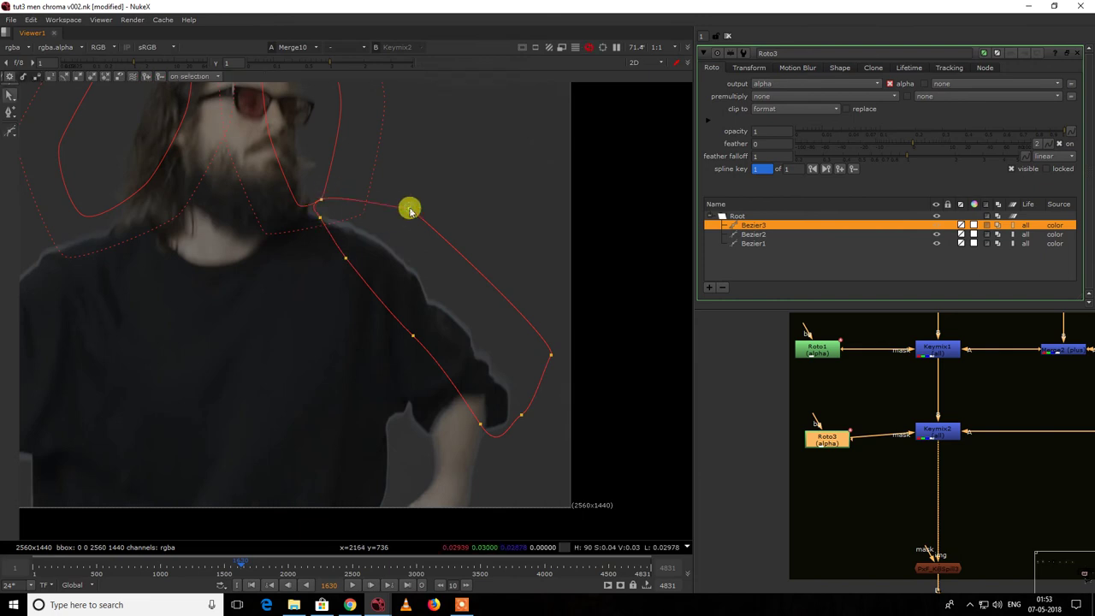
Step: Pull the shoulder Bezier's feather edge out on the body side and set the shape's opacity to 0.625
scroll(453, 310, up, 4)
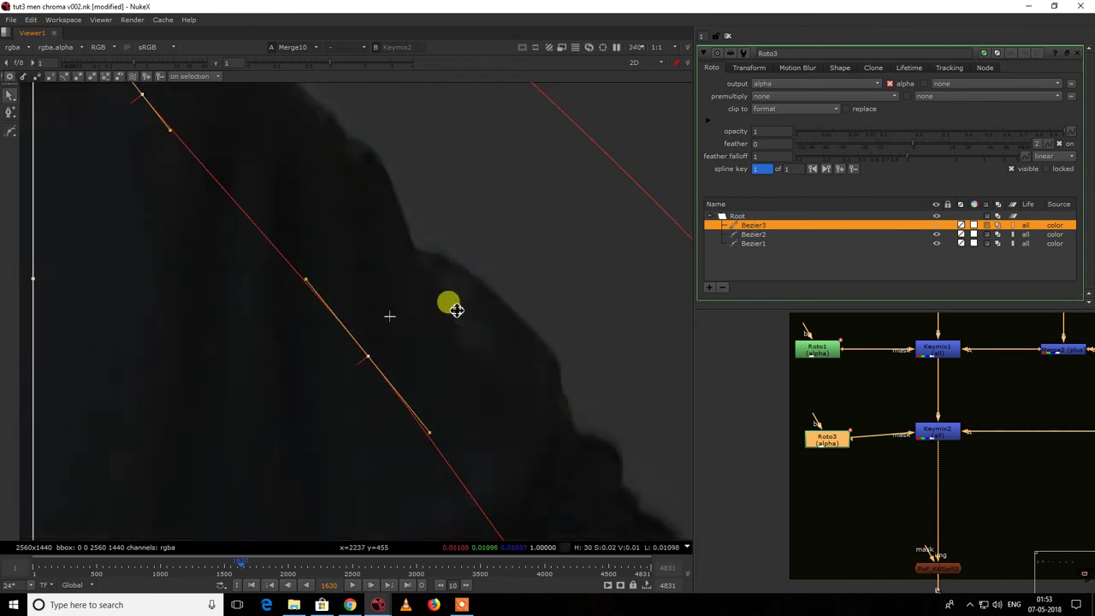
drag(360, 365, 282, 433)
click(975, 137)
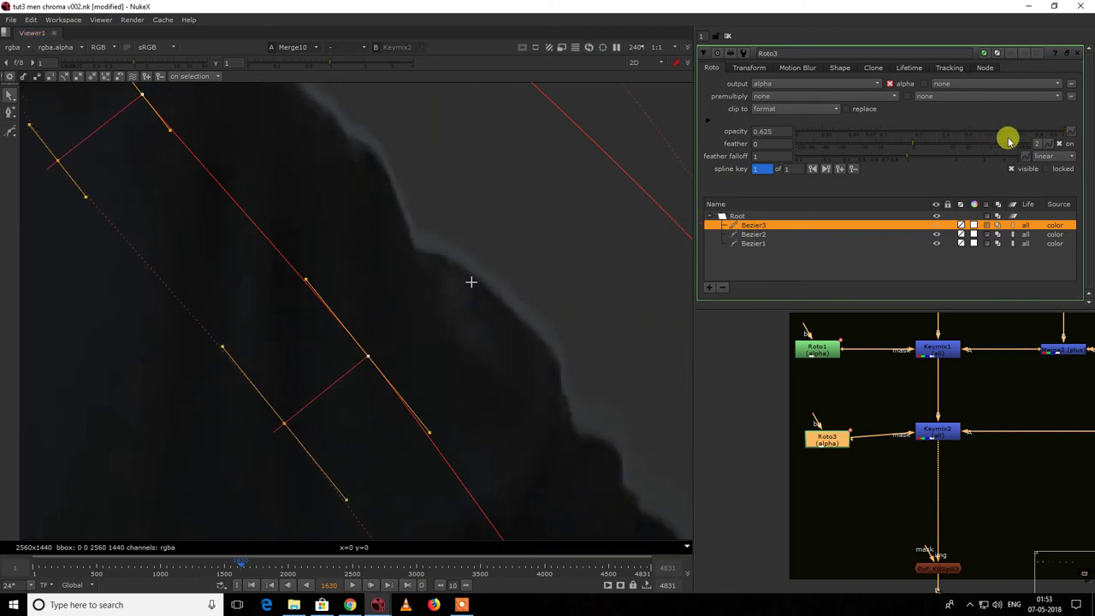
scroll(402, 222, down, 8)
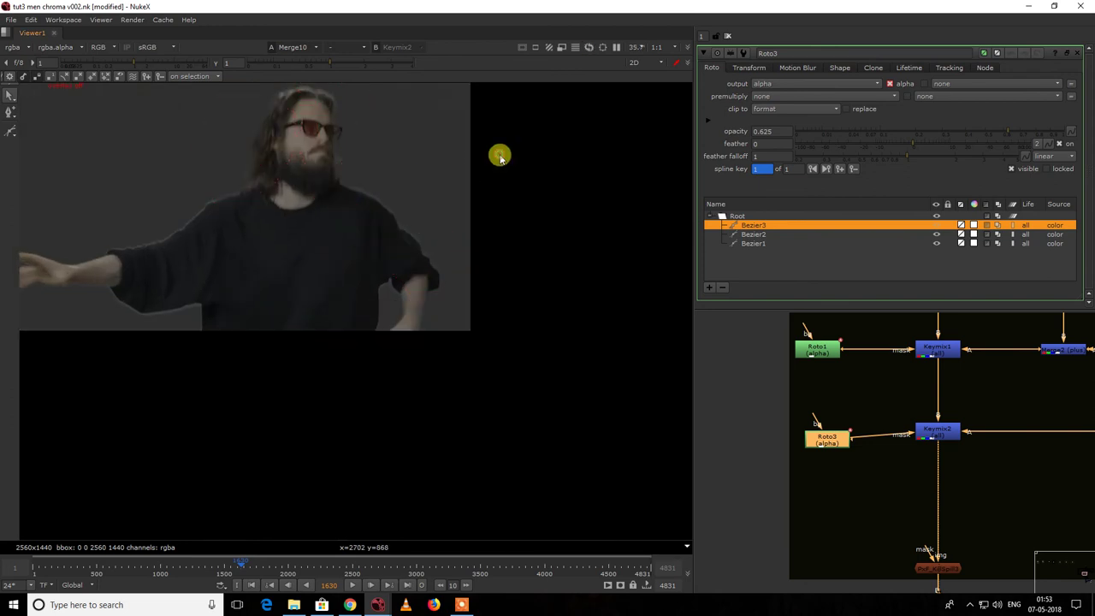
scroll(470, 167, up, 4)
click(941, 440)
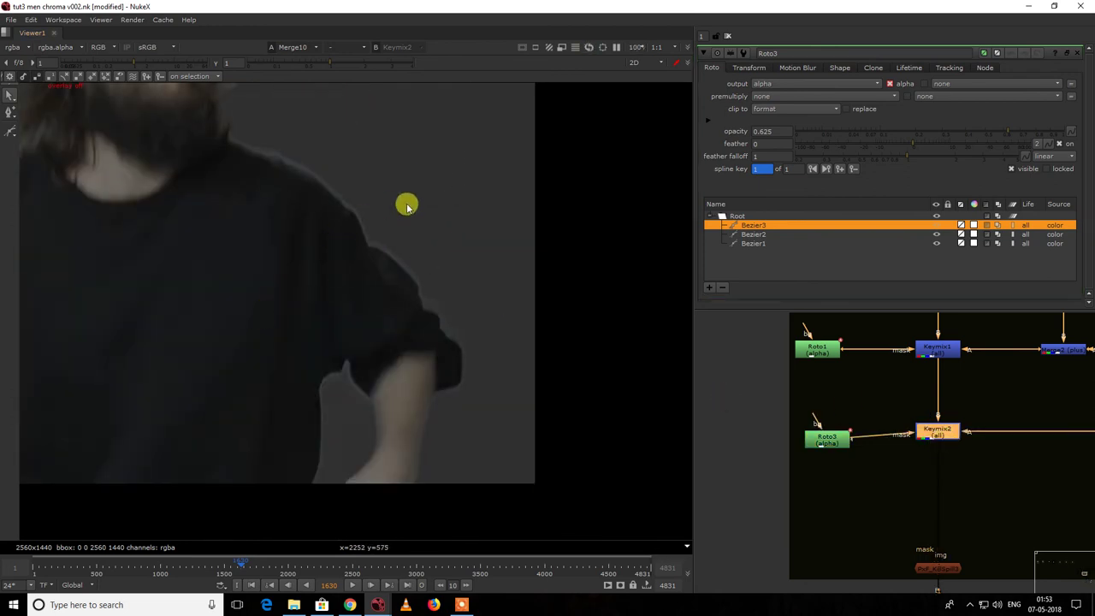
Step: Shift the final merge, both Constants and the Viewer down to make room below Grade2
scroll(949, 445, down, 6)
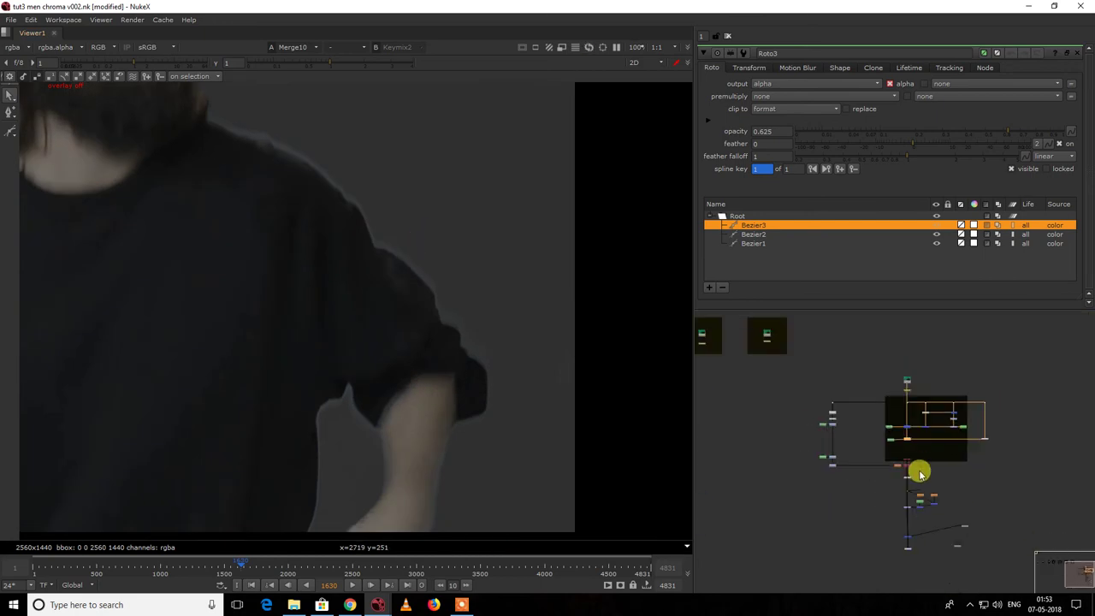
scroll(924, 501, up, 5)
middle_drag(924, 505, 904, 472)
drag(798, 429, 1091, 590)
drag(981, 451, 982, 519)
Step: Insert a second Grade node after Grade2, ahead of the final merge, and place it lower in the graph
click(884, 439)
scroll(861, 452, up, 5)
key(g)
drag(860, 453, 870, 488)
click(950, 470)
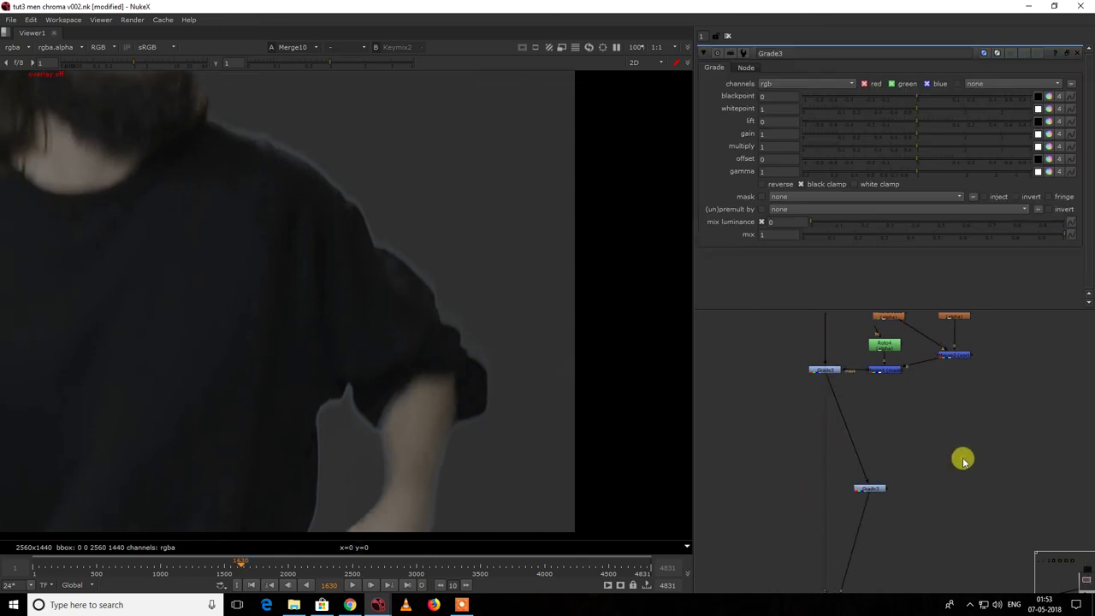
Step: Line up the new Grade node beneath Grade2 on the main pipe
middle_drag(952, 456, 895, 506)
drag(948, 471, 796, 334)
click(811, 386)
scroll(839, 414, down, 3)
scroll(846, 415, up, 2)
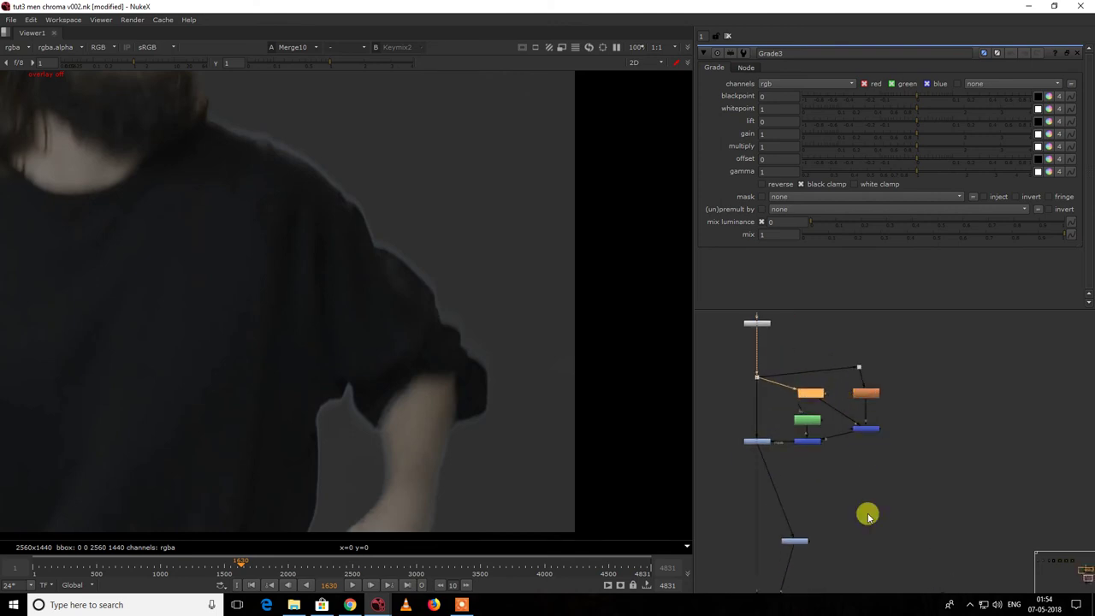
middle_drag(868, 515, 910, 478)
drag(837, 504, 816, 503)
Step: Add a Merge beside Grade3, feeding its A input from a new Roto and its B input from the FilterErode merge
click(840, 507)
key(m)
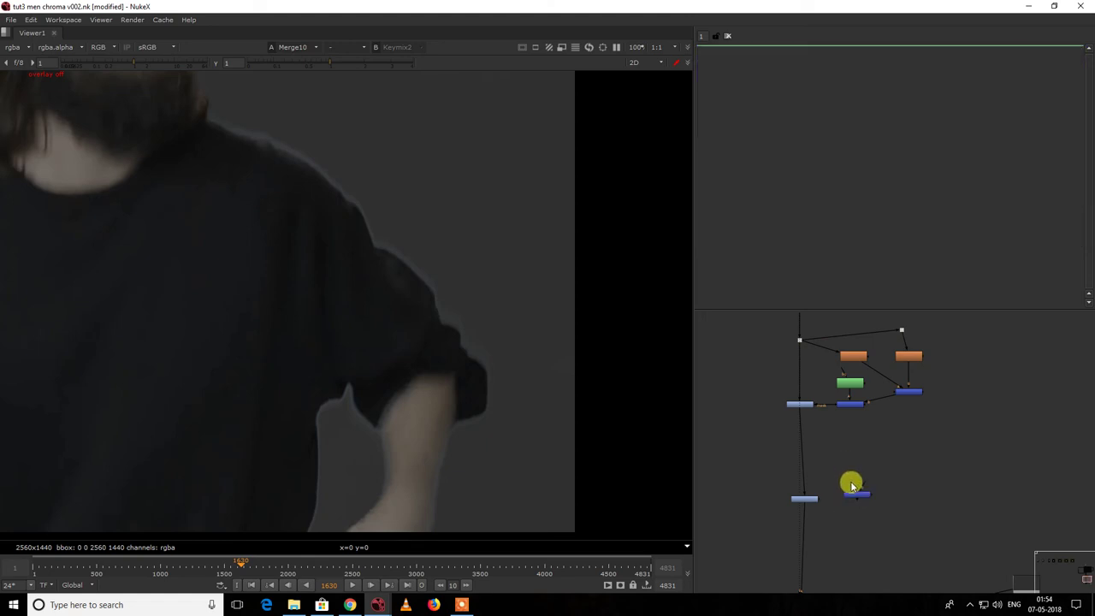
key(o)
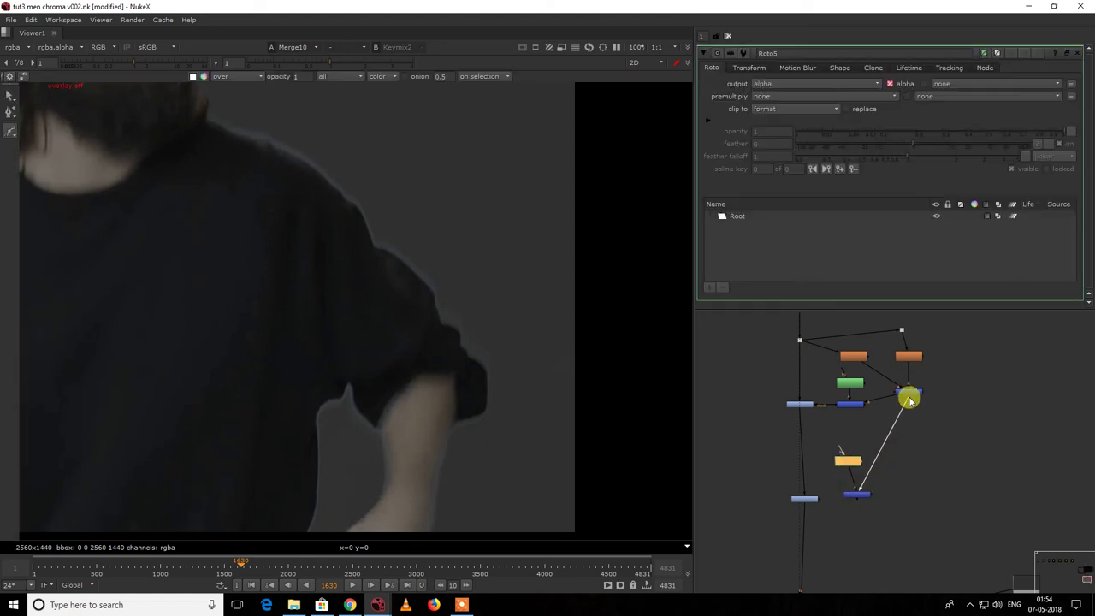
scroll(910, 399, up, 3)
scroll(883, 422, down, 3)
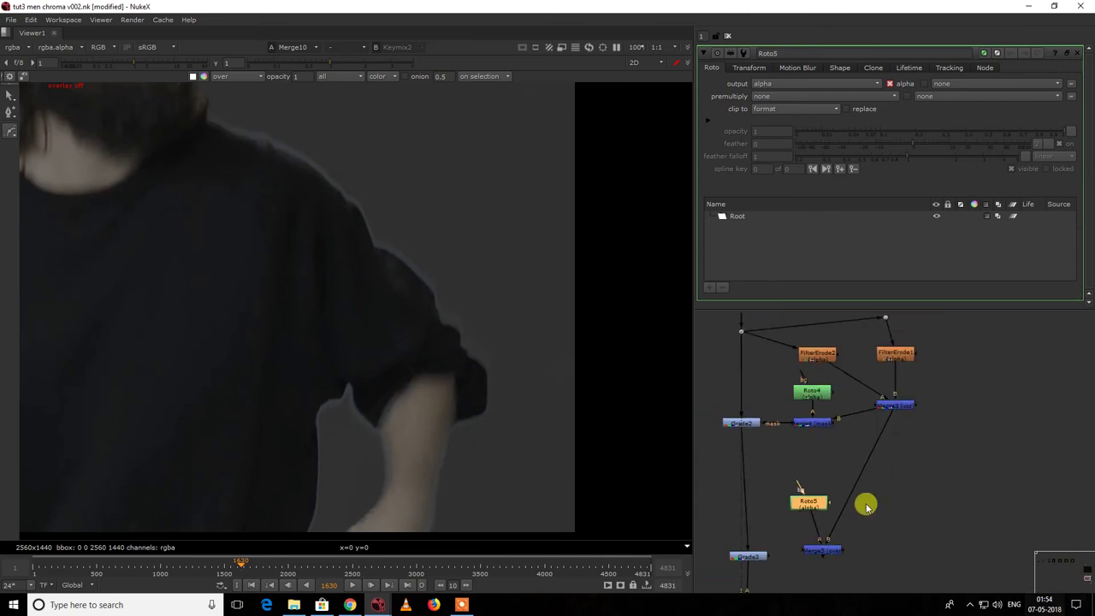
Step: Set the new Merge's operation to mask and connect it to Grade3's mask input
middle_drag(867, 507, 922, 412)
scroll(883, 505, up, 2)
double_click(867, 407)
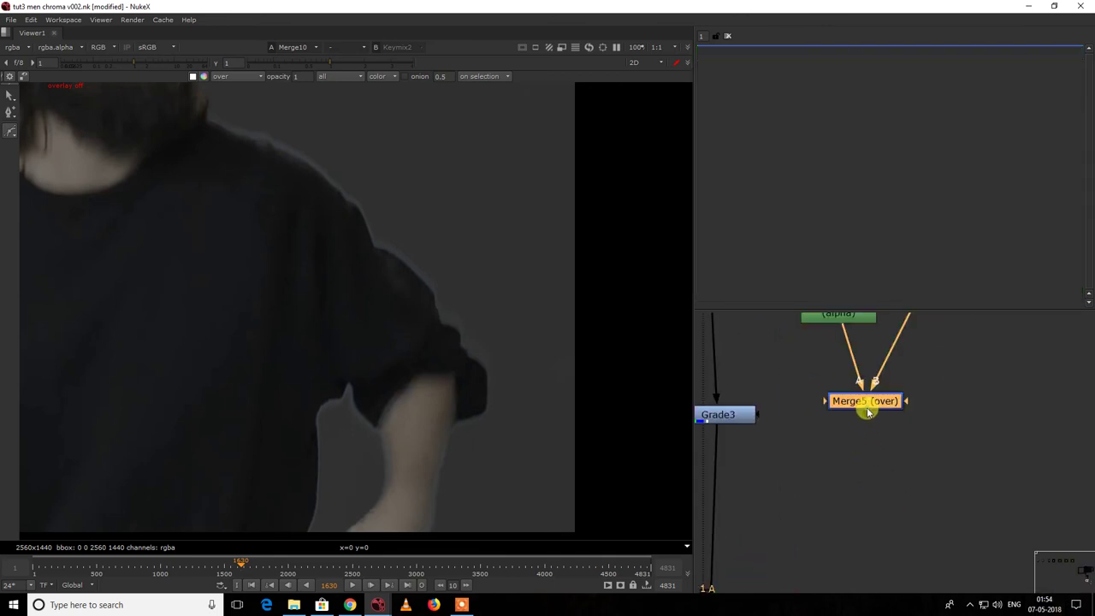
click(783, 83)
click(775, 170)
middle_drag(795, 369, 863, 414)
drag(929, 446, 929, 446)
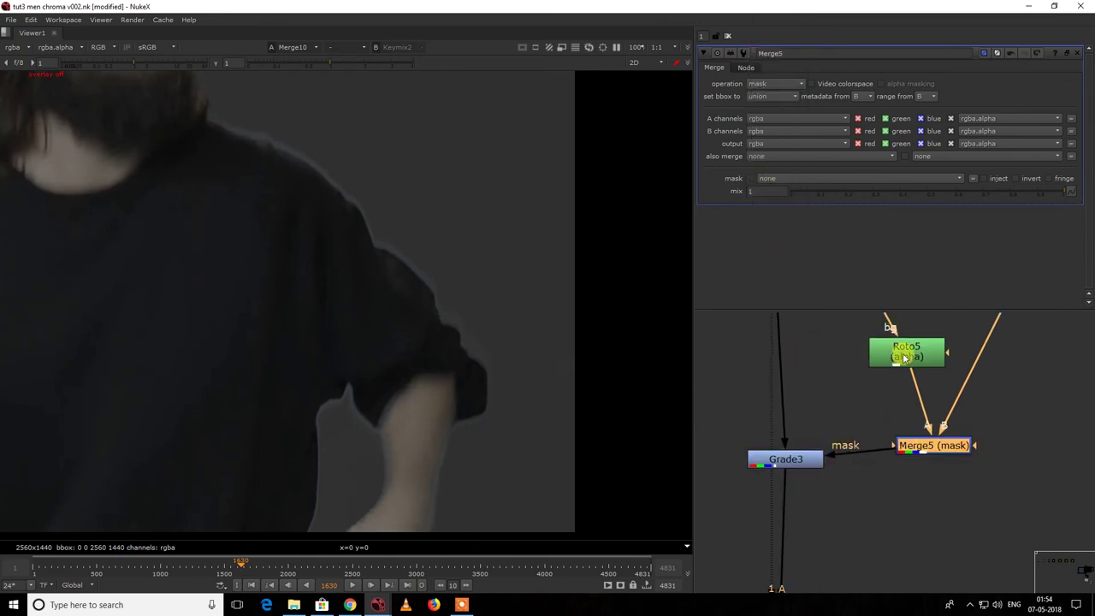
Step: Draw a closed Bezier in Roto5 around the man's shoulder and upper sleeve edge, from the neck down to the cuff
double_click(904, 356)
right_click(337, 191)
click(337, 191)
click(252, 115)
click(347, 138)
click(439, 214)
click(497, 339)
click(481, 372)
click(342, 286)
click(227, 157)
click(249, 117)
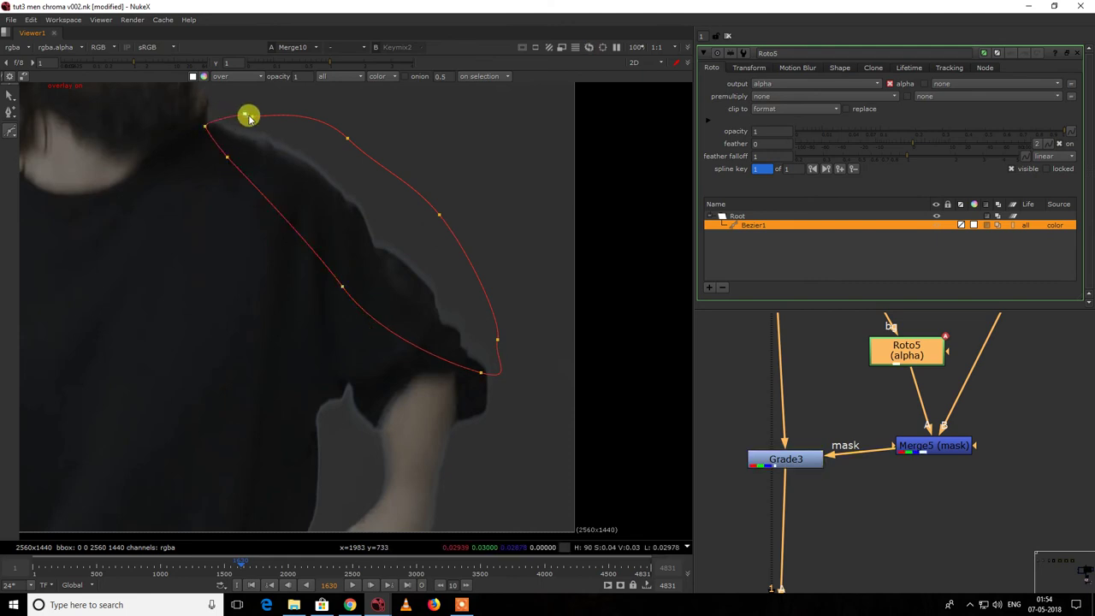
click(251, 117)
Step: Select all points of the shoulder Bezier and pull a soft feather outward around the whole shape
middle_drag(251, 126, 279, 168)
drag(191, 112, 545, 426)
key(z)
drag(363, 344, 340, 386)
Step: Set Grade3's gain to 0.08 and compare the shoulder edge with the grade disabled and enabled
click(812, 462)
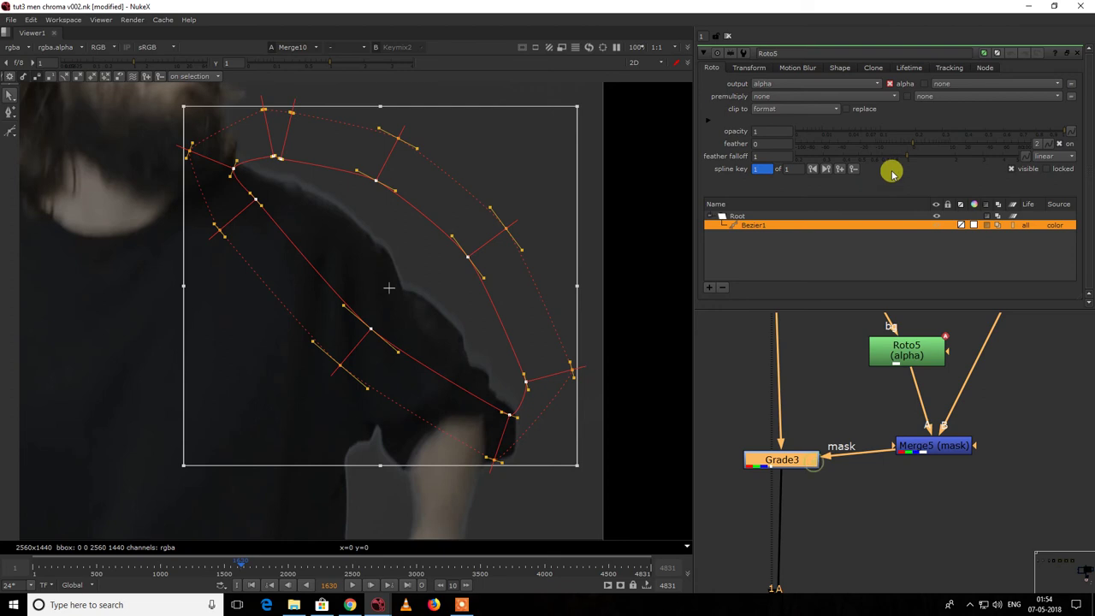
double_click(781, 462)
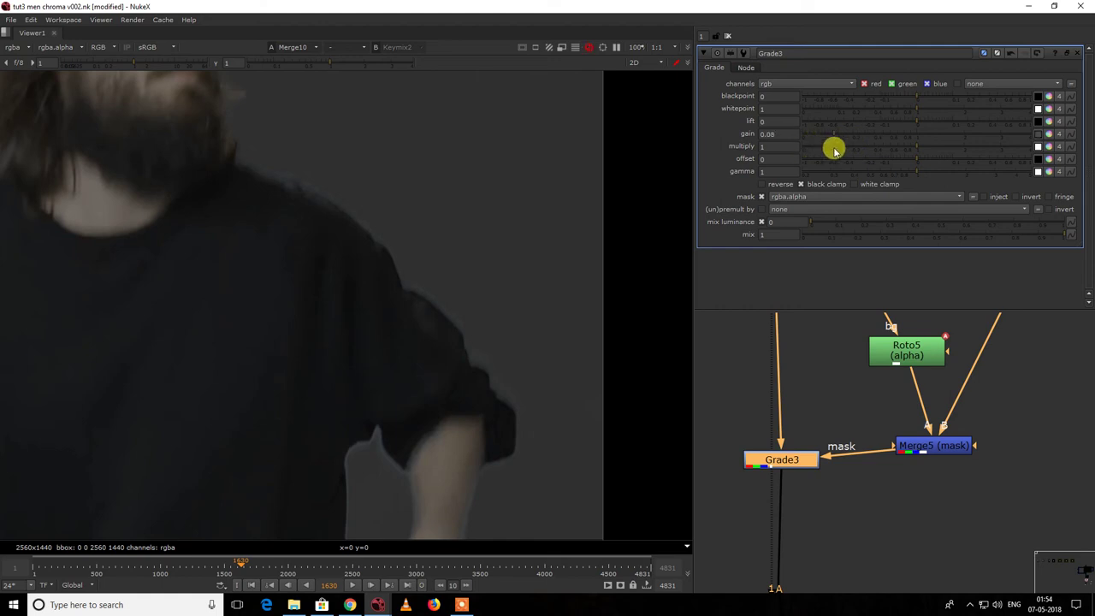
drag(501, 269, 488, 279)
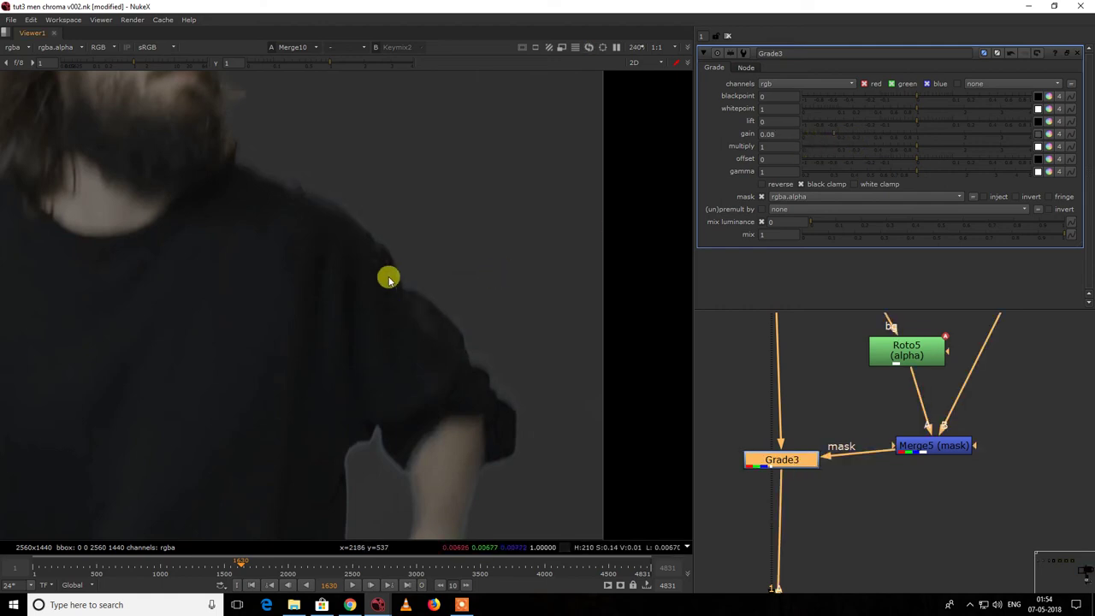
scroll(391, 275, up, 7)
drag(411, 259, 390, 307)
scroll(848, 425, down, 3)
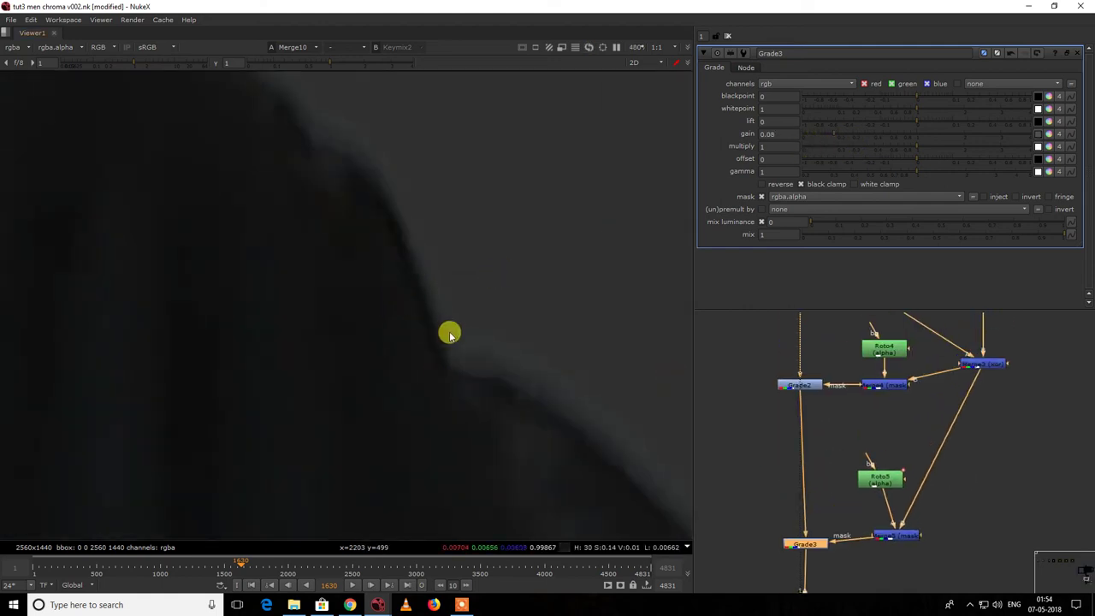
drag(1079, 575, 843, 513)
click(843, 513)
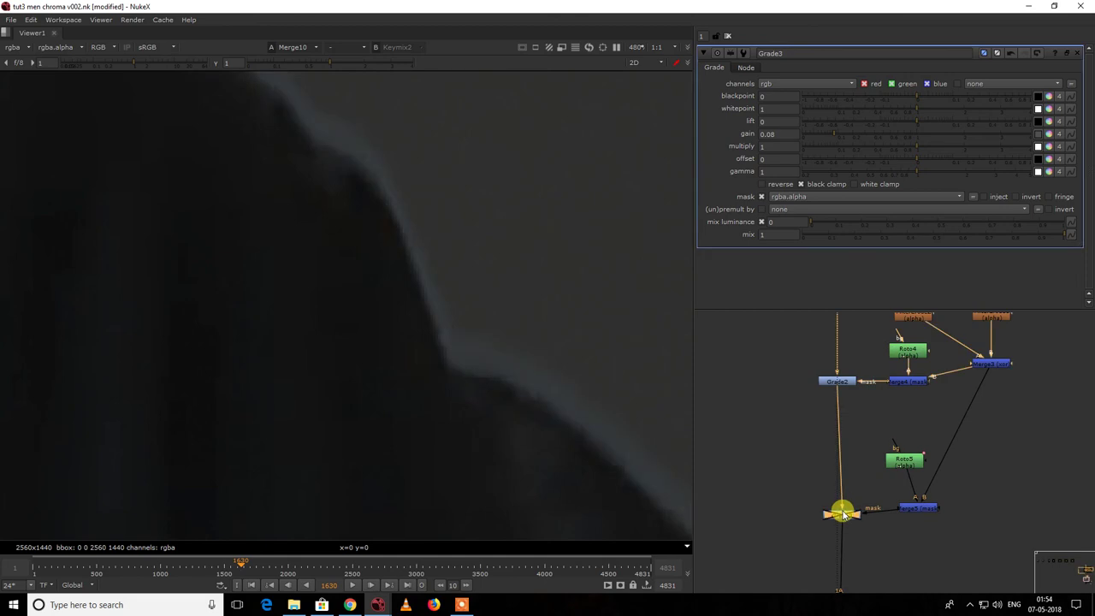
Step: Duplicate the two FilterErodes with their xor Merge, fed from Grade2, and feed the copy into Merge5's B input
middle_drag(944, 427, 881, 549)
drag(1002, 509, 869, 384)
mouse_move(796, 378)
mouse_down()
mouse_move(885, 455)
mouse_move(770, 448)
mouse_move(731, 430)
mouse_up()
key(ctrl+c)
scroll(884, 452, down, 5)
scroll(909, 496, up, 2)
click(919, 479)
key(ctrl+v)
scroll(919, 479, up, 4)
drag(988, 421, 791, 425)
drag(1021, 511, 1003, 543)
Step: View the alpha of FilterErode4 and the xor Merge6, and set FilterErode3's size to 1
click(1007, 481)
key(1)
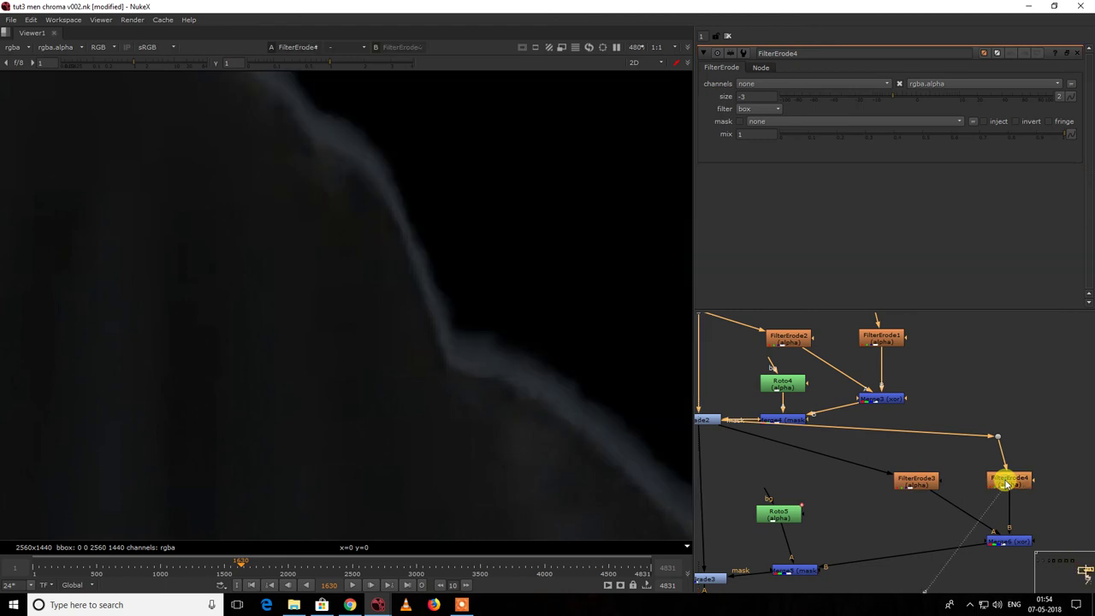
middle_drag(1001, 506, 954, 467)
key(a)
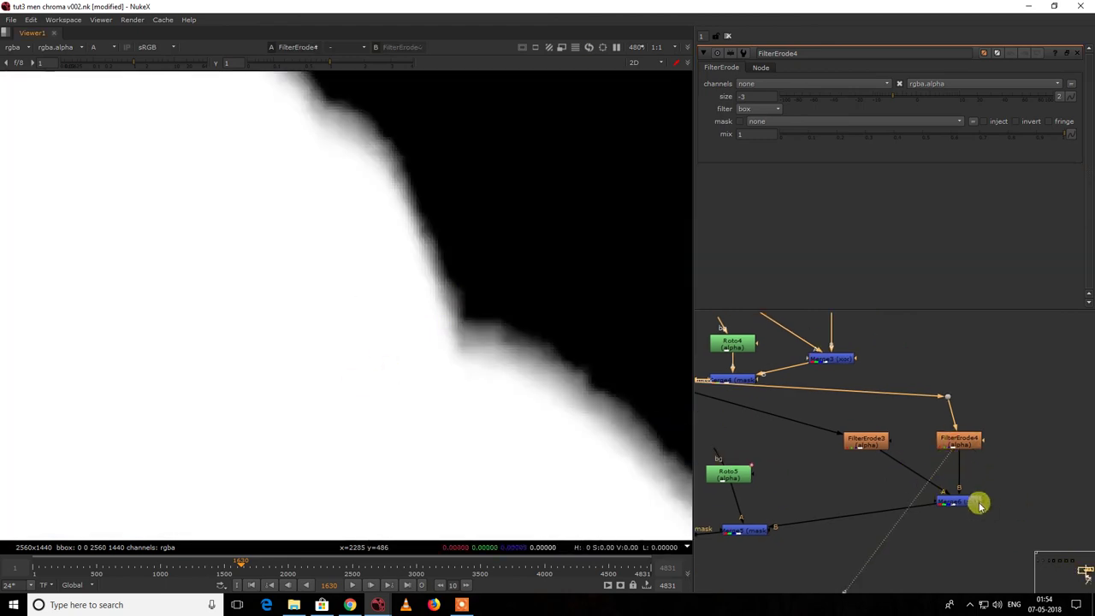
click(975, 502)
key(1)
click(866, 441)
click(902, 95)
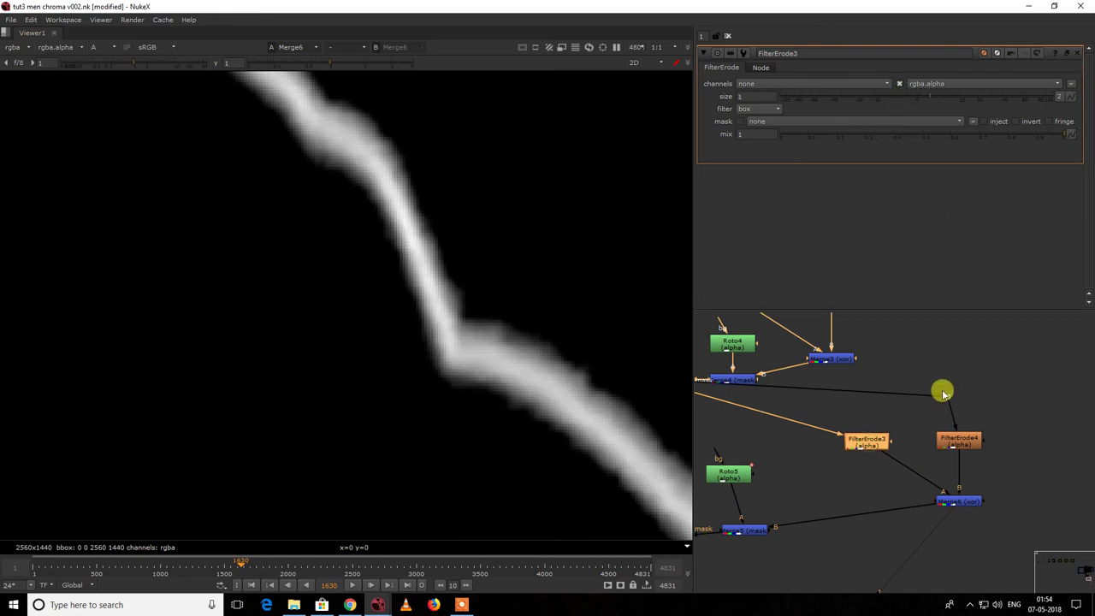
Step: View Grade3's output and the final Merge10 composite in colour to examine the graded shoulder edge
key(f)
click(819, 456)
key(1)
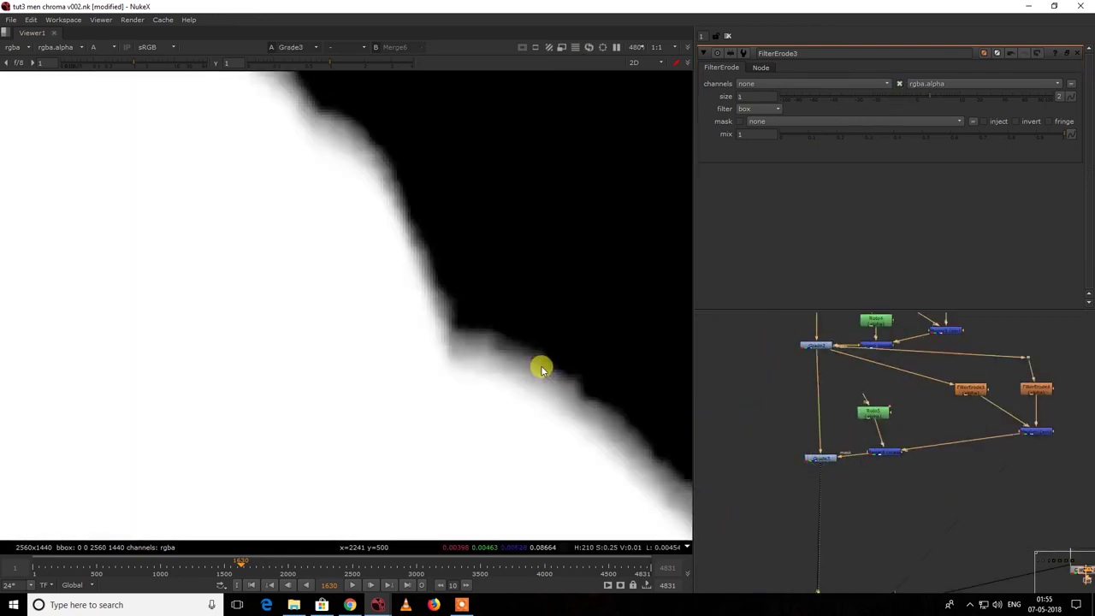
key(a)
scroll(551, 374, down, 3)
middle_drag(859, 503, 895, 410)
drag(786, 495, 958, 564)
key(1)
drag(503, 308, 447, 379)
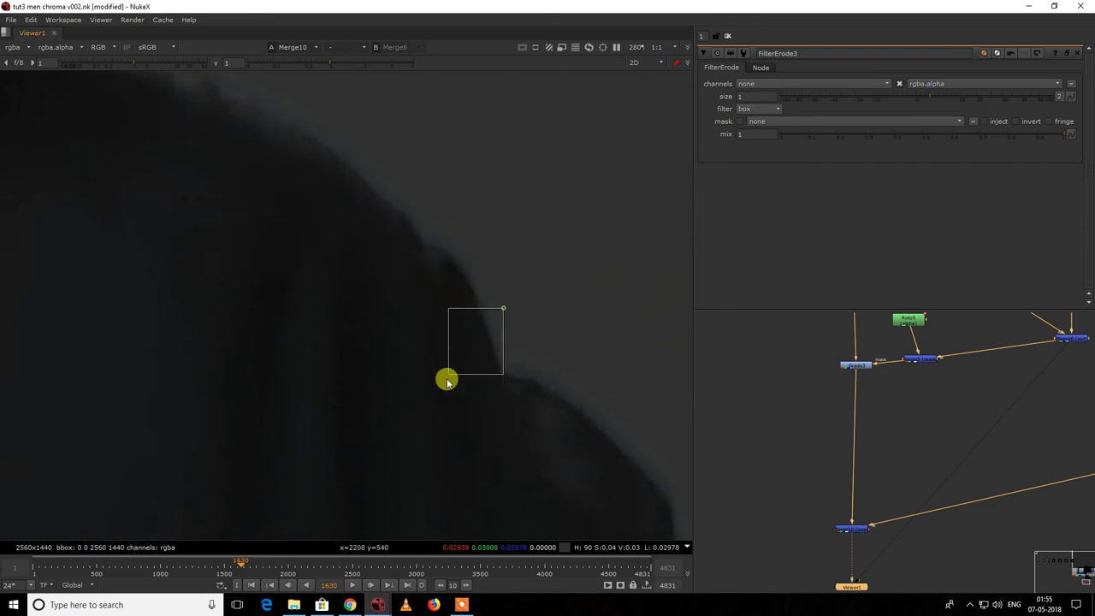
scroll(479, 359, down, 3)
scroll(501, 340, down, 3)
scroll(574, 280, up, 2)
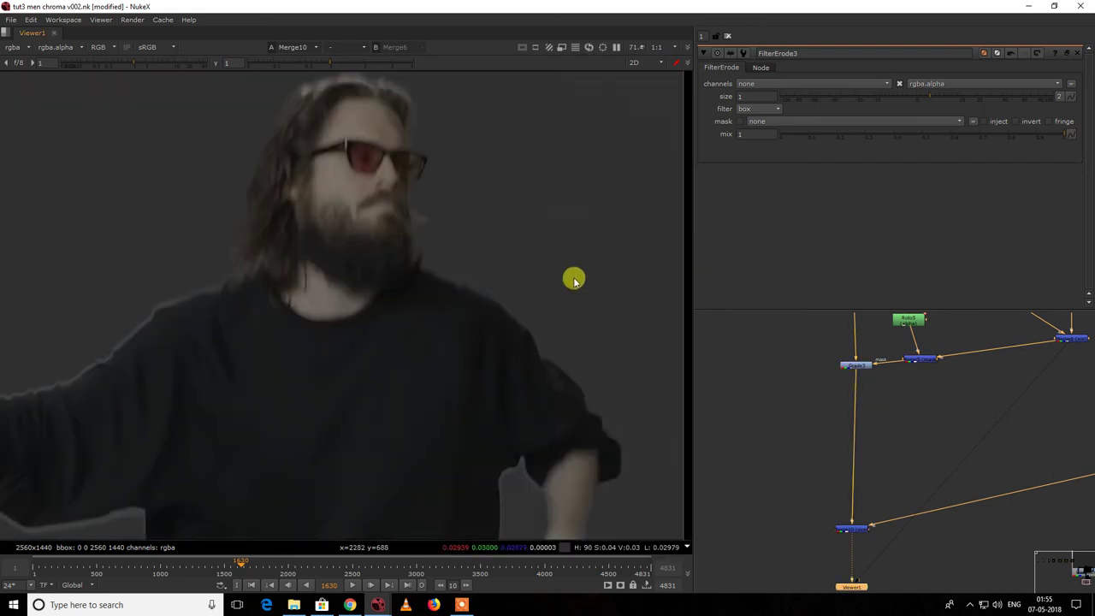
middle_drag(217, 481, 276, 458)
Step: Switch Constant1's color to a single value, try a lighter 0.175 and settle on 0.019
middle_drag(1021, 476, 822, 484)
double_click(915, 481)
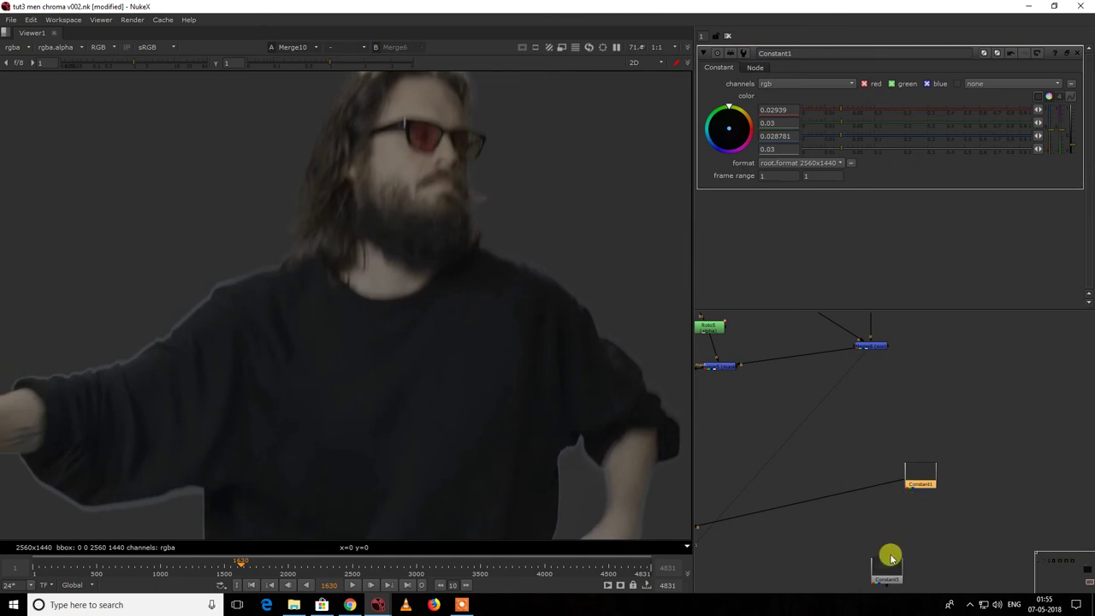
click(1051, 97)
click(965, 99)
drag(955, 100, 830, 127)
drag(896, 129, 900, 129)
scroll(423, 311, down, 3)
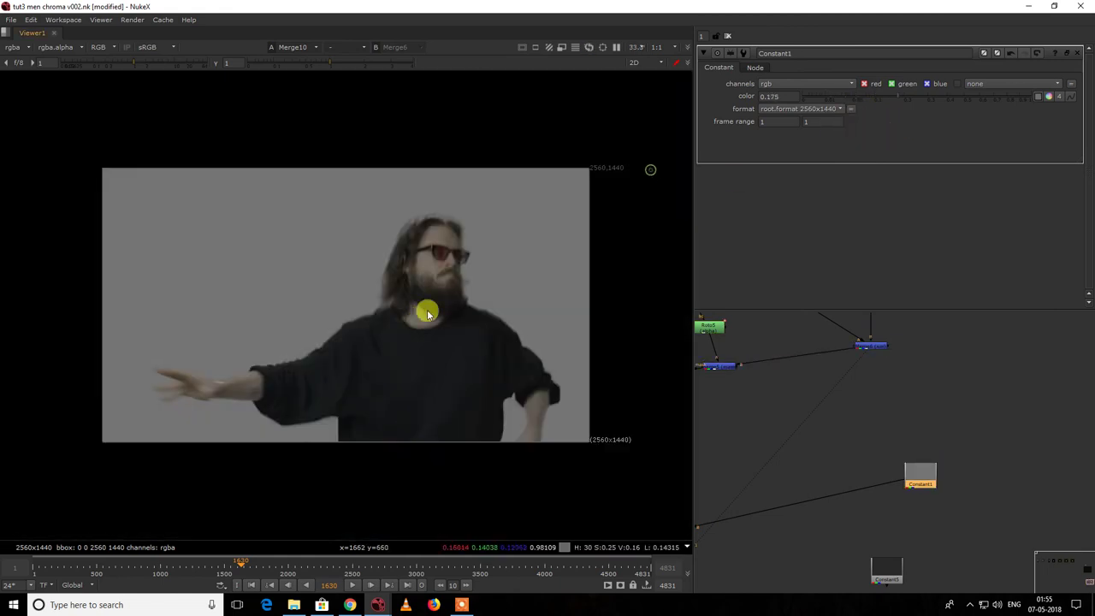
click(839, 96)
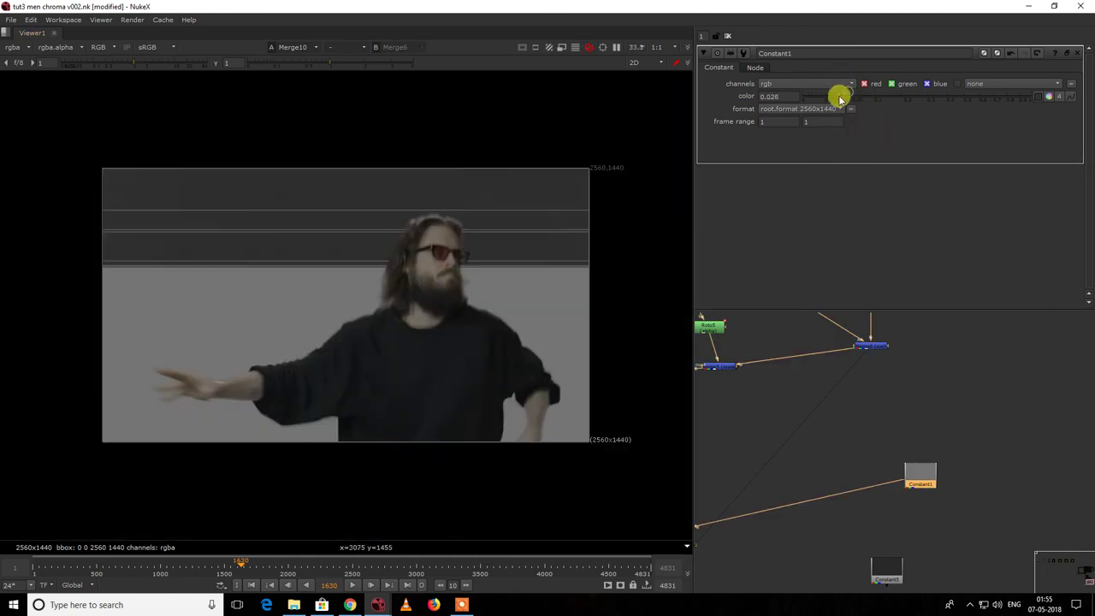
Step: Open Roto4 beside Grade2 and select its Bezier2 shape on the face side of the head
scroll(787, 408, down, 5)
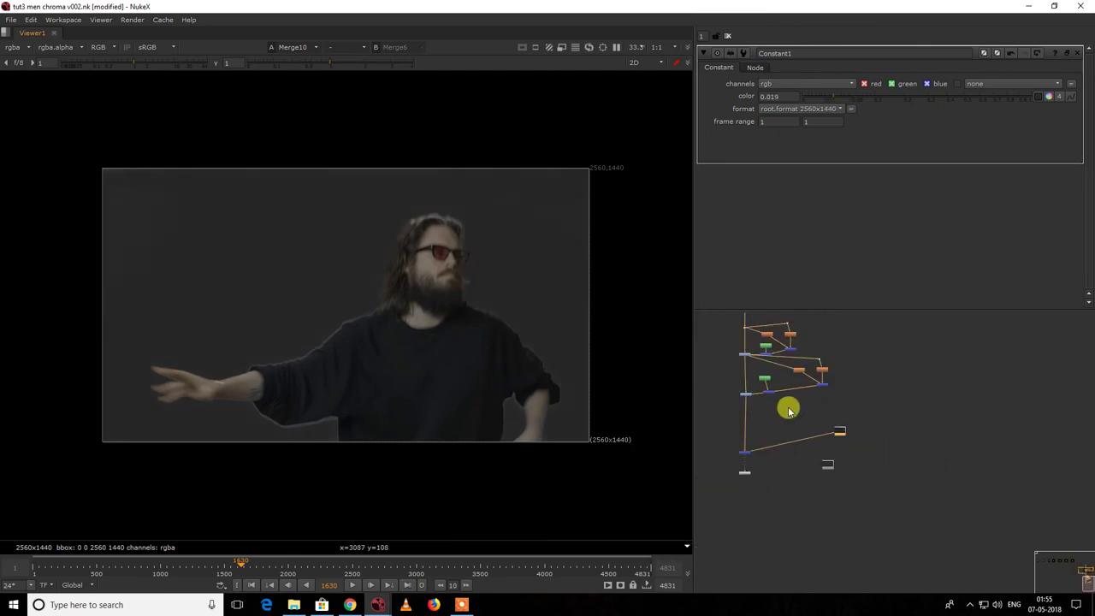
scroll(819, 454, up, 4)
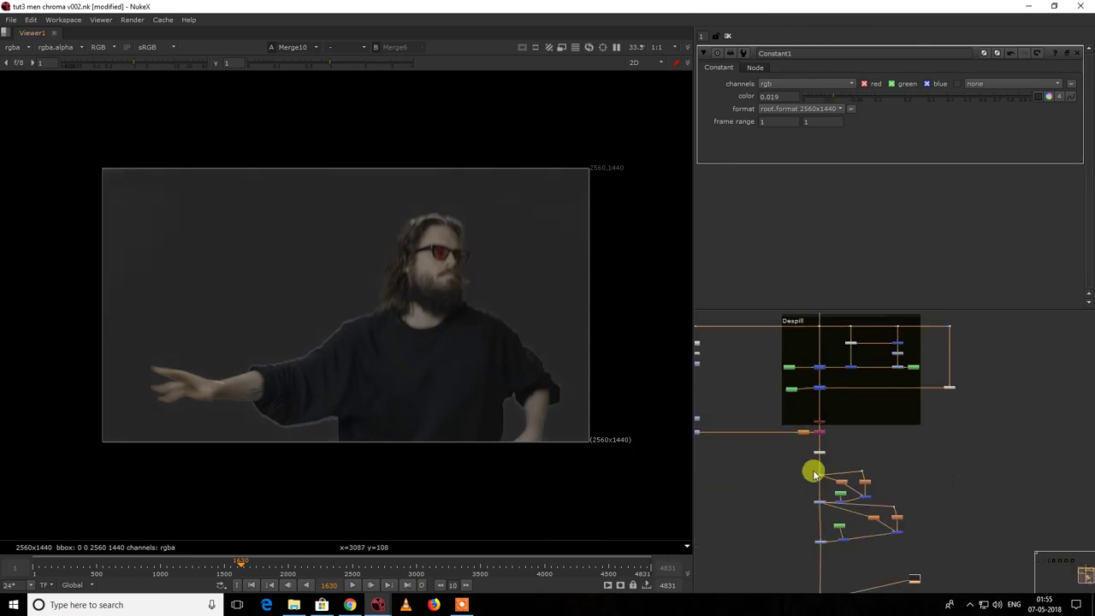
middle_drag(810, 477, 841, 429)
scroll(897, 410, up, 3)
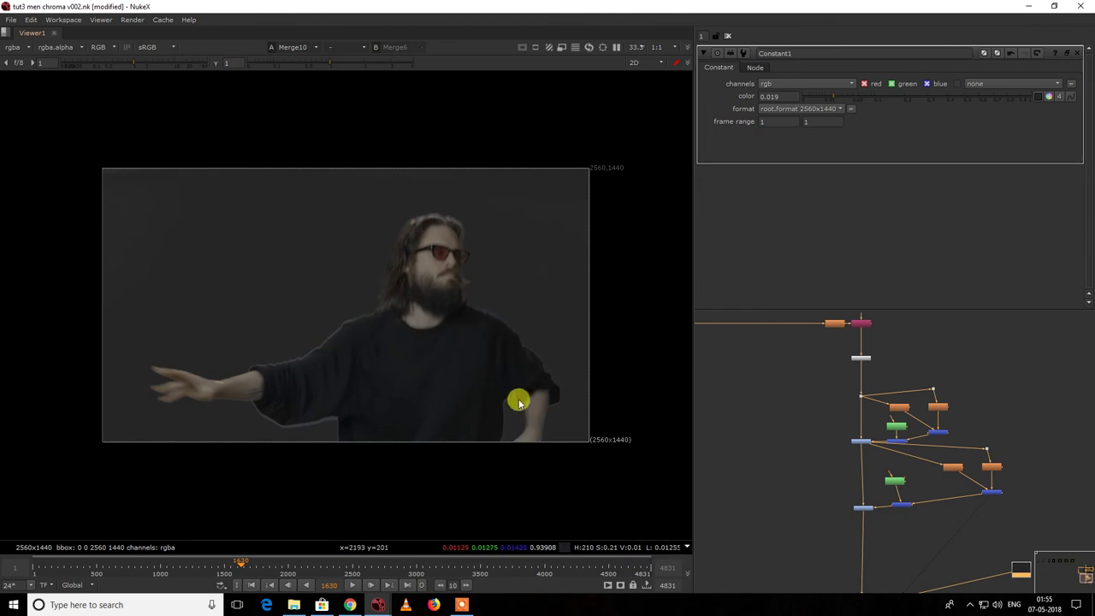
middle_drag(902, 398, 893, 484)
scroll(913, 521, up, 3)
double_click(878, 504)
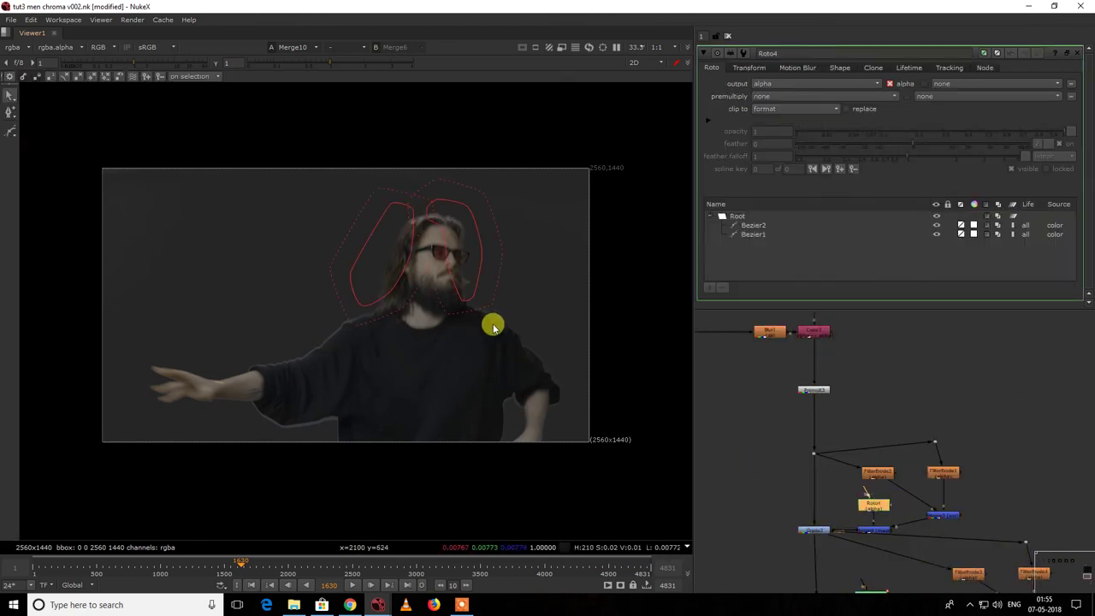
click(440, 274)
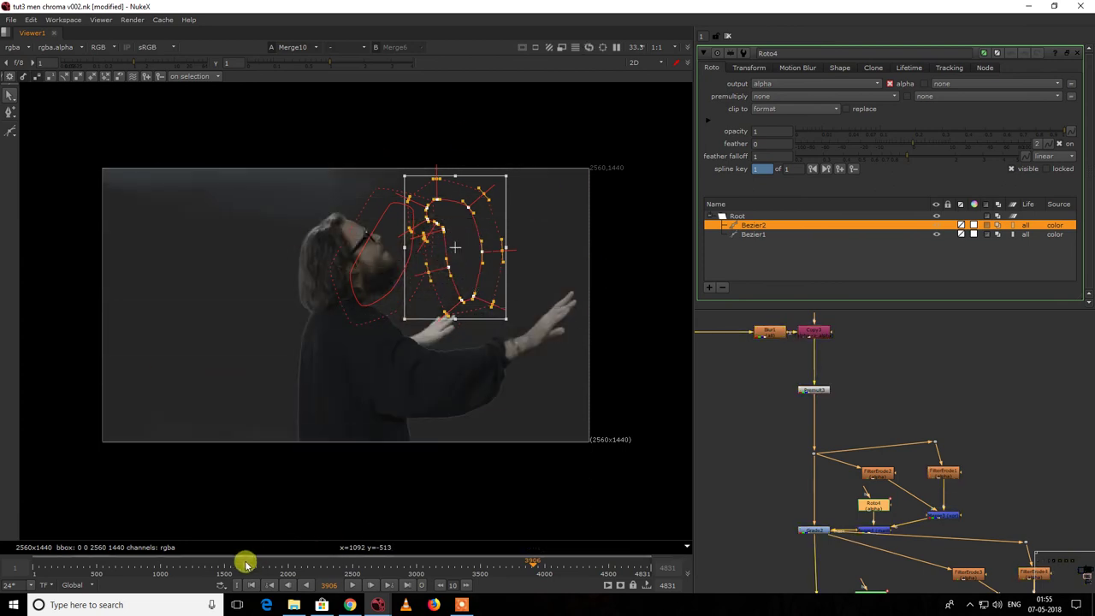
Step: Scrub the timeline to frame 1642 and examine how the head roto shapes sit over the moving hair
drag(223, 574, 246, 566)
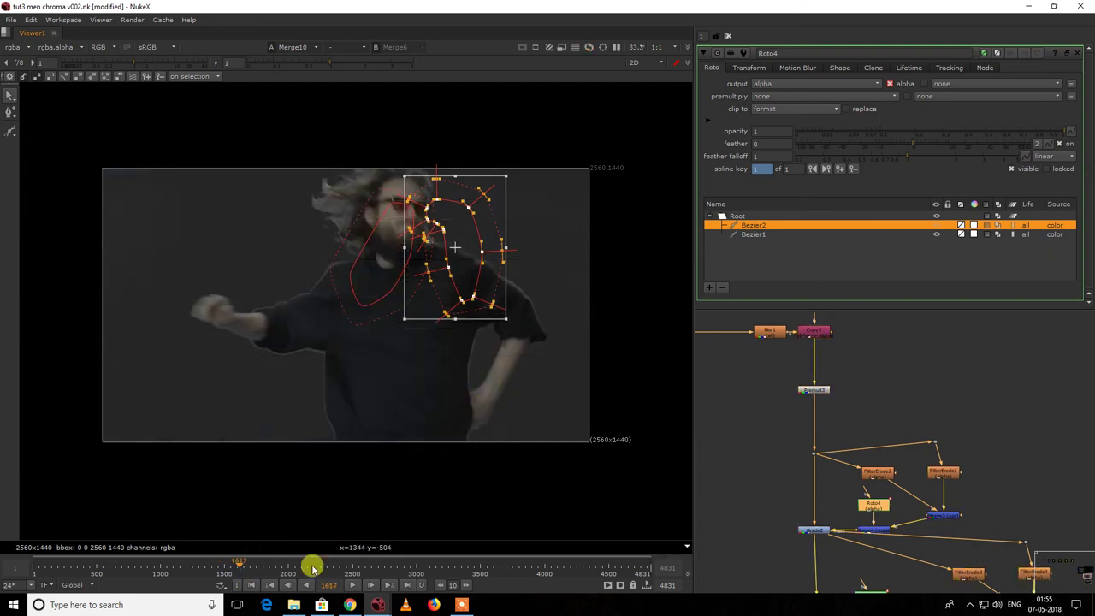
scroll(240, 577, up, 2)
scroll(239, 578, up, 1)
click(237, 569)
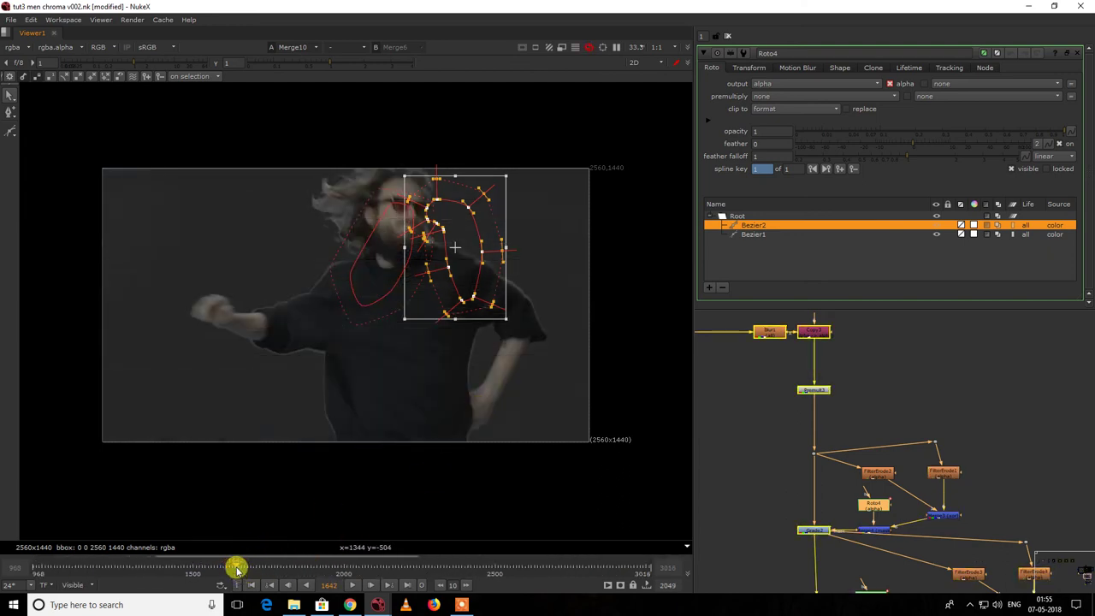
scroll(474, 254, up, 3)
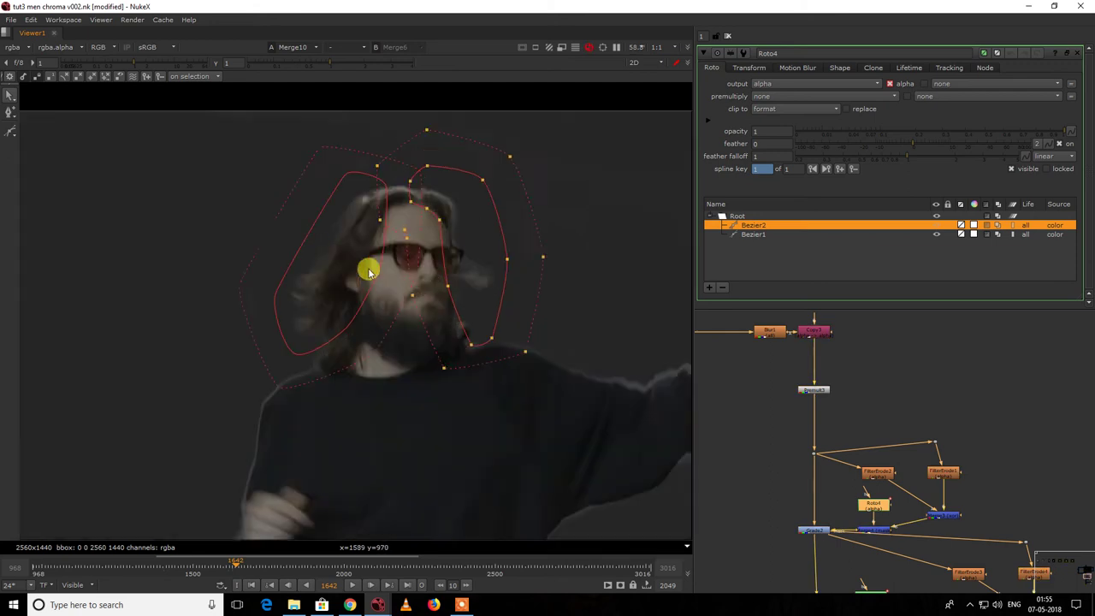
scroll(368, 270, up, 2)
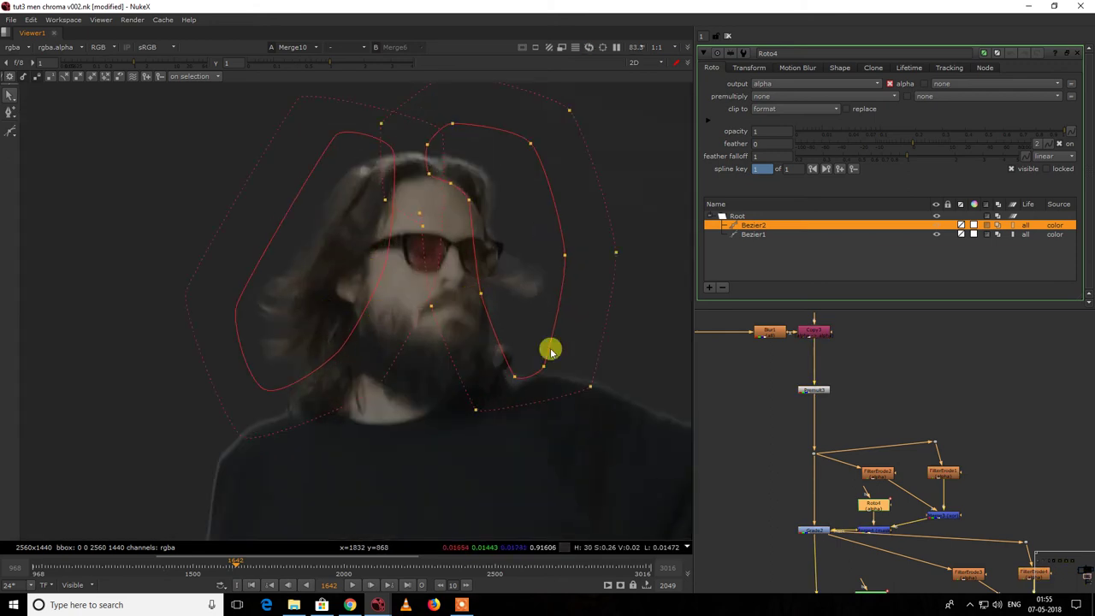
Step: Toggle the two Despill merges on the main pipe with the overlay hidden to compare the hair edges
scroll(807, 404, up, 5)
drag(806, 468, 848, 532)
key(d)
key(d)
key(d)
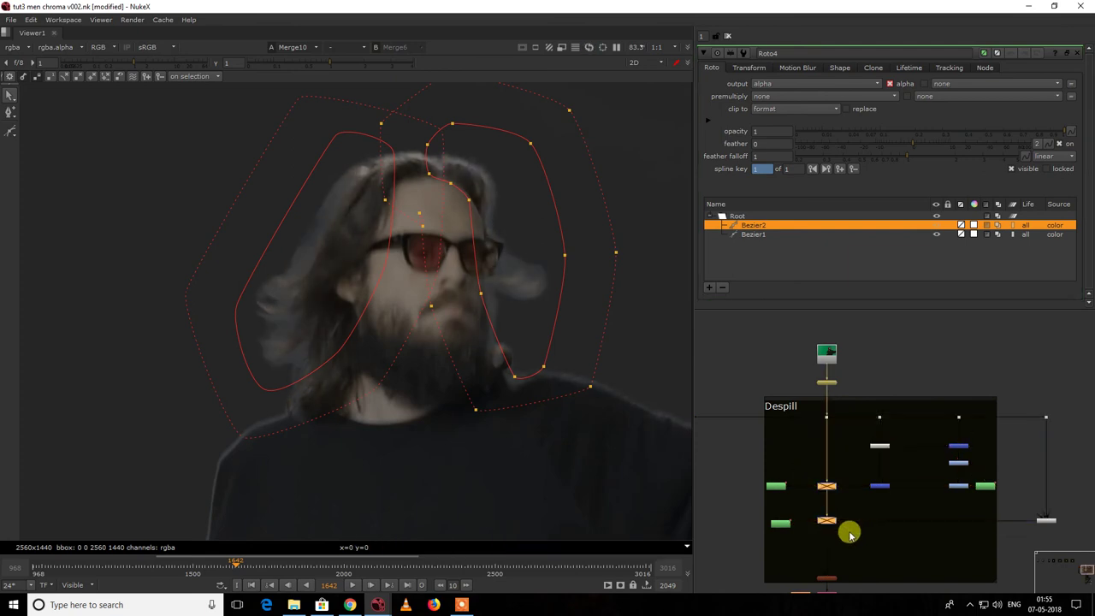
key(d)
right_click(630, 169)
key(q)
key(d)
key(d)
key(d)
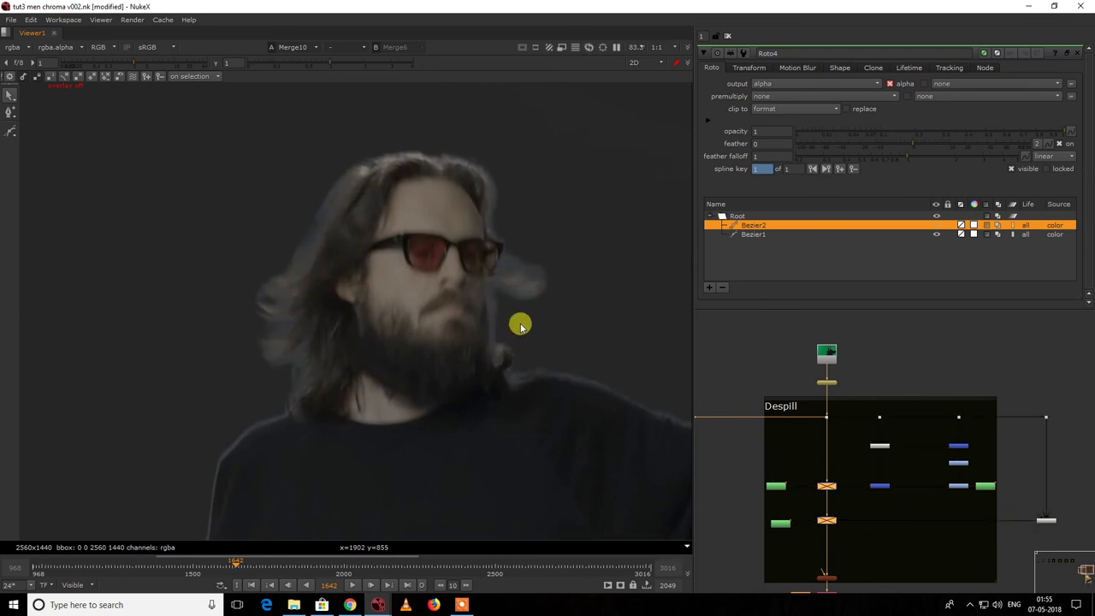
scroll(521, 326, down, 4)
middle_drag(557, 351, 471, 300)
scroll(831, 453, down, 4)
key(d)
Step: Fit the frame and view the original green-screen plate from the FrameRange node in colour
key(space)
key(space)
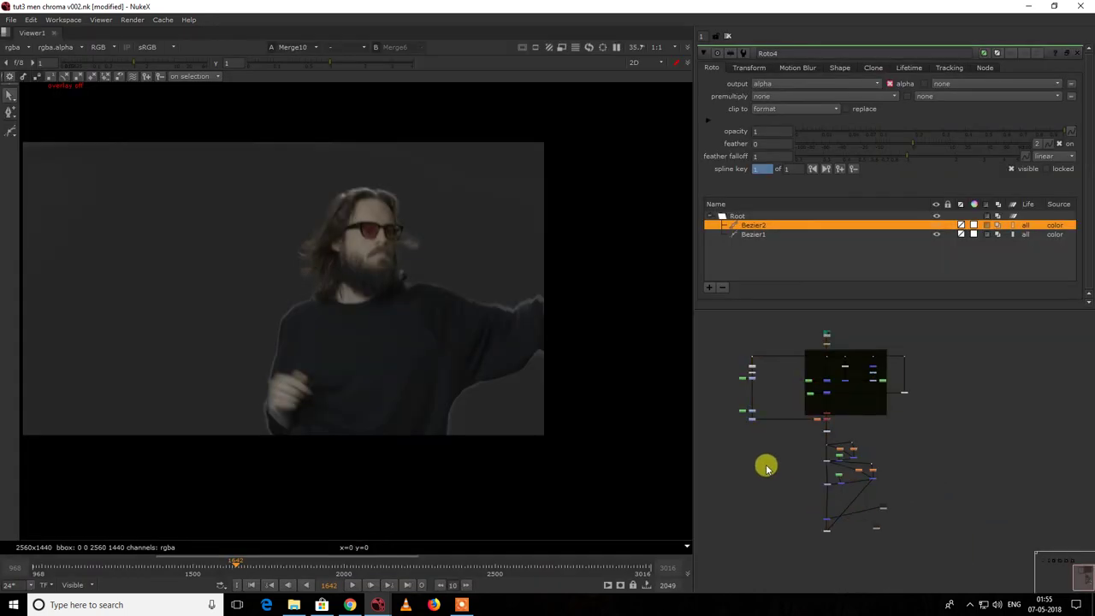
key(f)
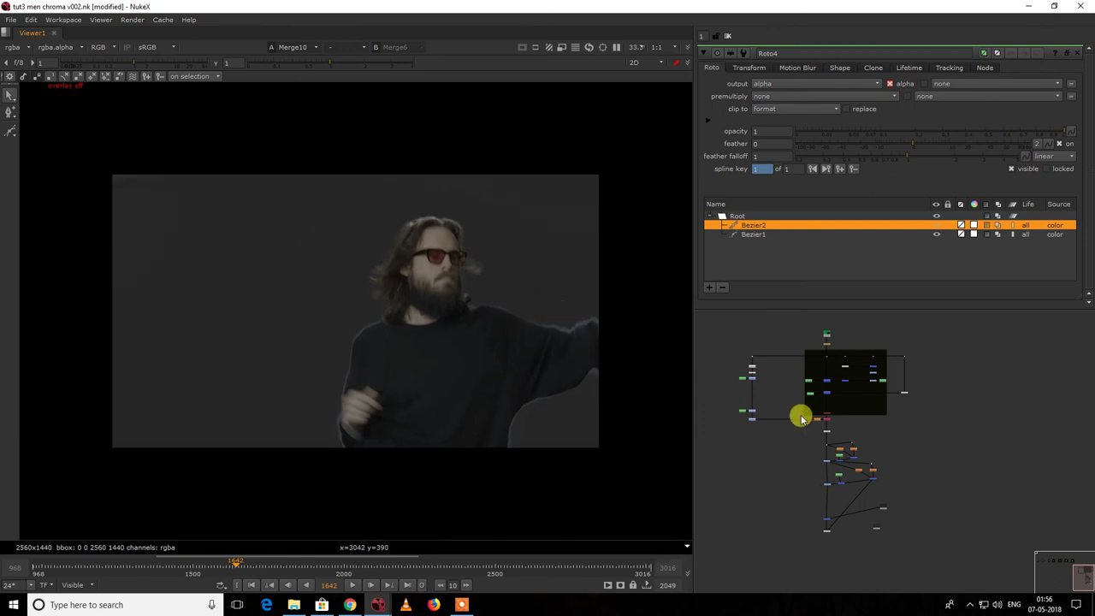
scroll(836, 462, up, 5)
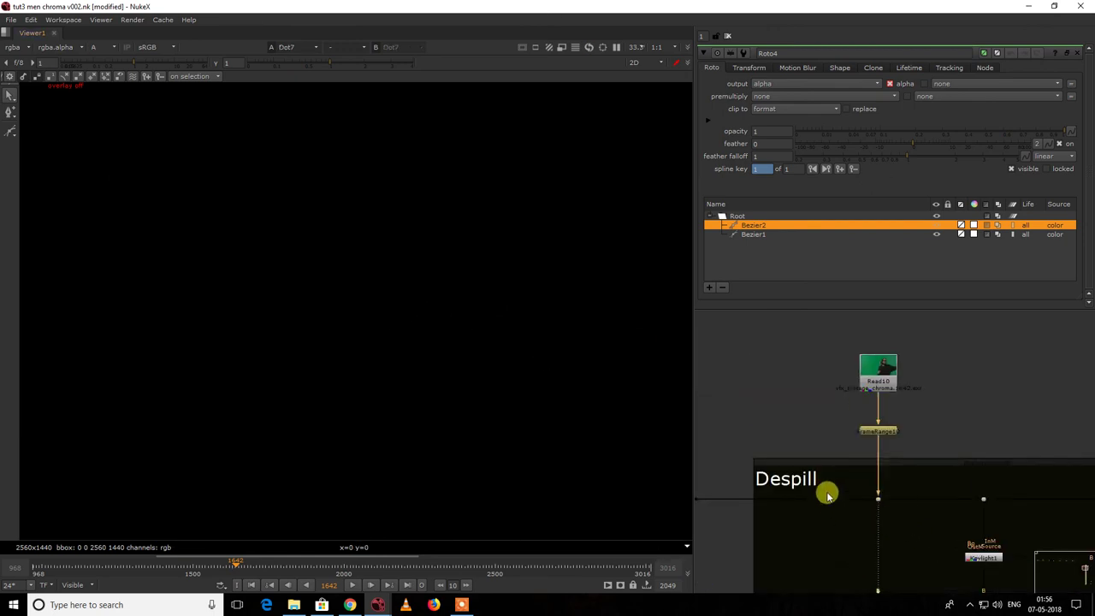
scroll(828, 492, down, 5)
middle_drag(828, 475, 875, 550)
scroll(903, 544, up, 4)
key(1)
click(596, 307)
key(a)
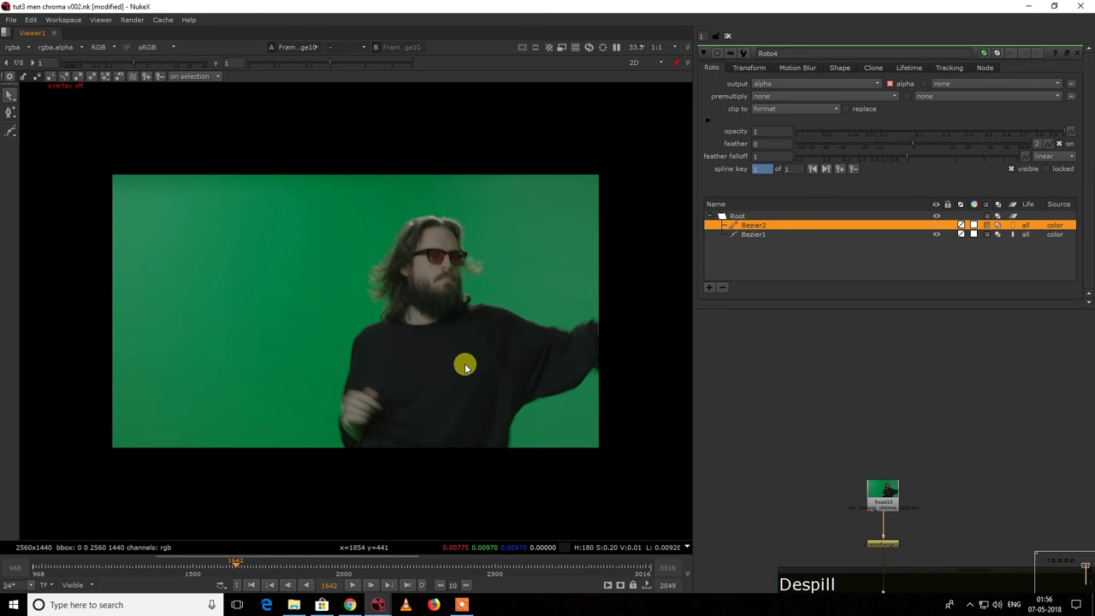
Step: Scrub the green-screen plate to around frame 2275 and step backward frame by frame through the fast arm motion
drag(242, 566, 428, 604)
key(Left)
key(Left)
key(Left)
key(Left)
key(Left)
key(Left)
key(Left)
key(Left)
key(Left)
key(Left)
key(Left)
key(Left)
key(Left)
key(Left)
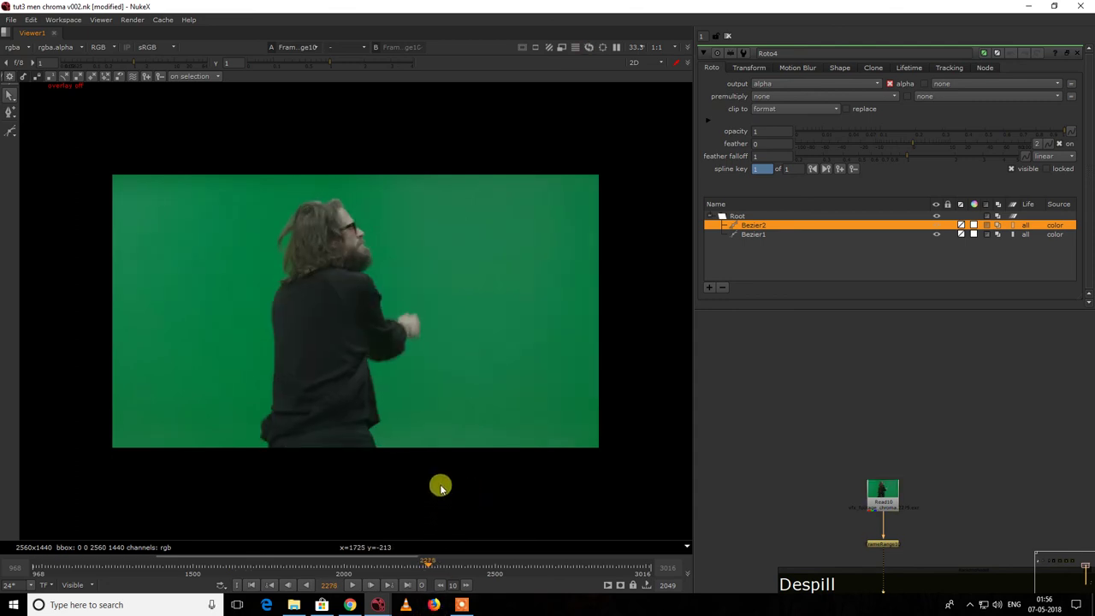
drag(482, 332, 415, 403)
Step: View the final Merge10 composite at this motion-blurred frame to inspect the arm and hair edges
scroll(835, 459, down, 9)
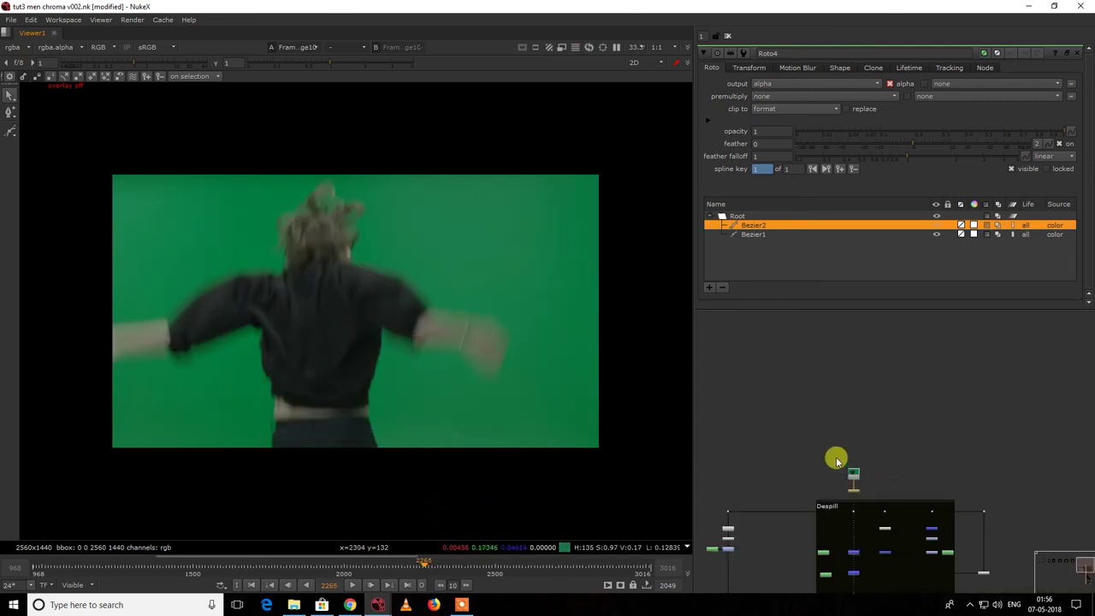
middle_drag(835, 519, 833, 464)
scroll(848, 504, up, 8)
key(1)
drag(587, 313, 454, 434)
Step: Open Roto3 in the Despill group, show the overlay and select its Bezier3 shape to check it against the arm
scroll(778, 441, down, 5)
middle_drag(787, 422, 805, 495)
scroll(807, 493, up, 6)
scroll(819, 455, down, 4)
middle_drag(812, 332, 816, 491)
scroll(817, 493, up, 2)
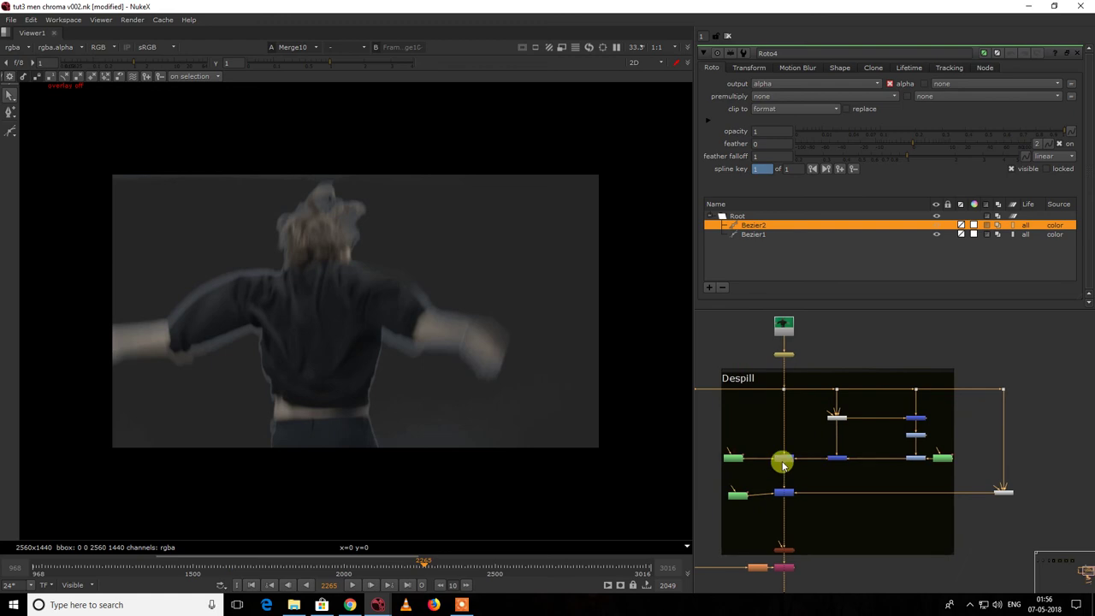
key(q)
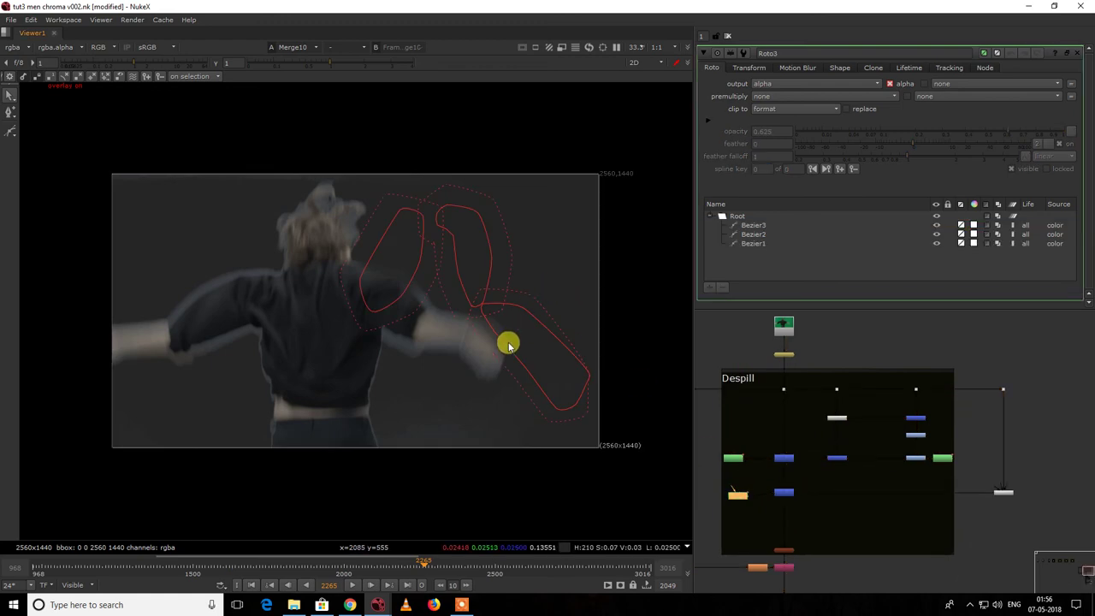
click(510, 348)
drag(612, 245, 302, 484)
scroll(564, 354, up, 3)
click(458, 317)
scroll(454, 318, down, 3)
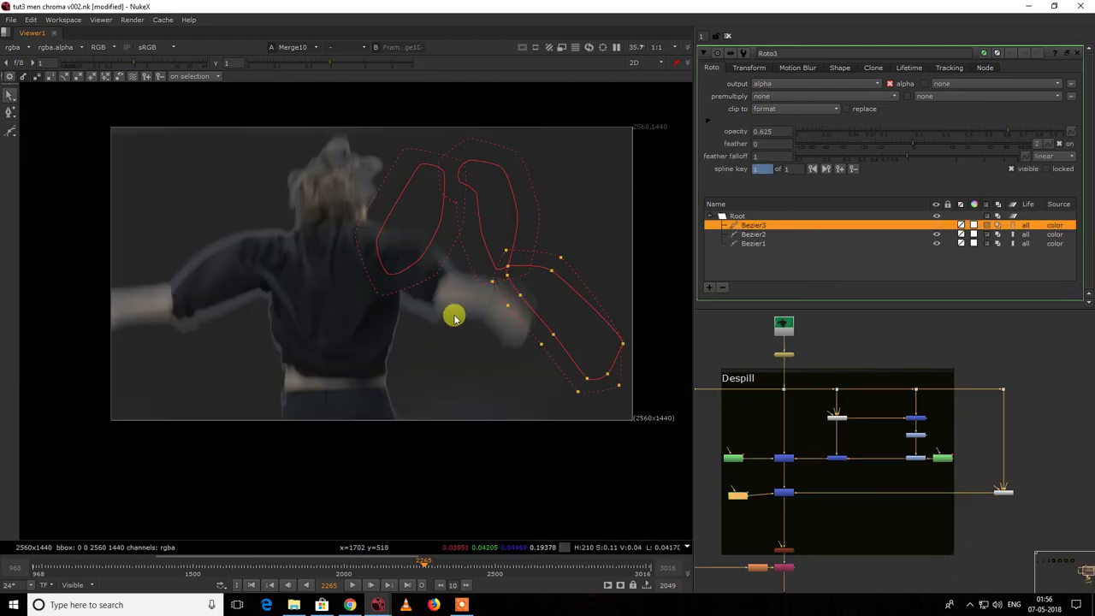
Step: Open Roto1 in the Despill group, move its Bezier1 shape over the blurred forearm and hand at frame 2265, and hide the overlay
click(736, 458)
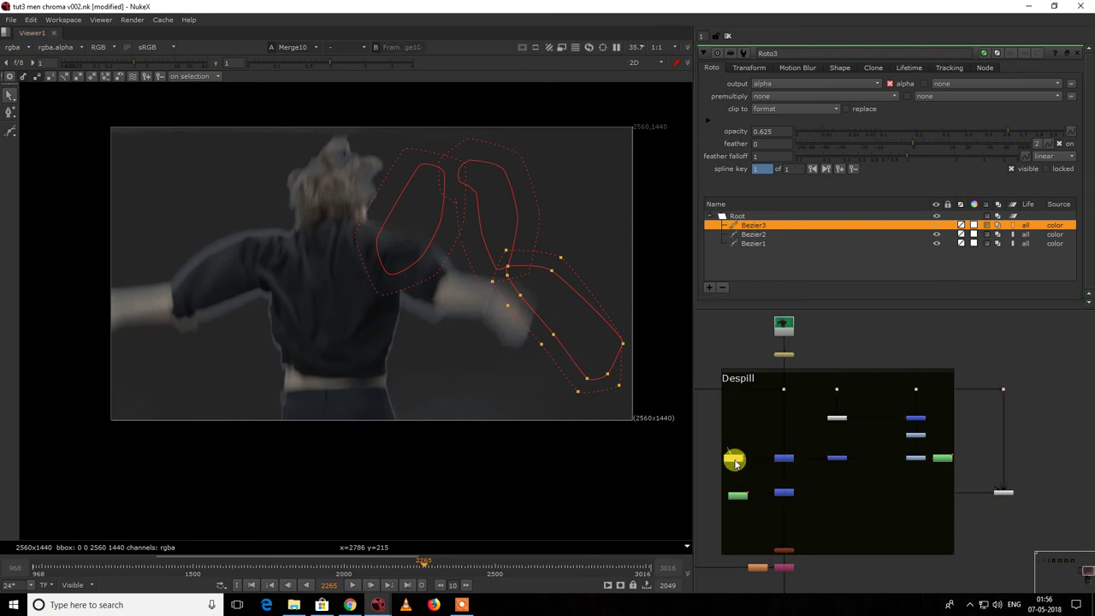
double_click(733, 460)
click(225, 394)
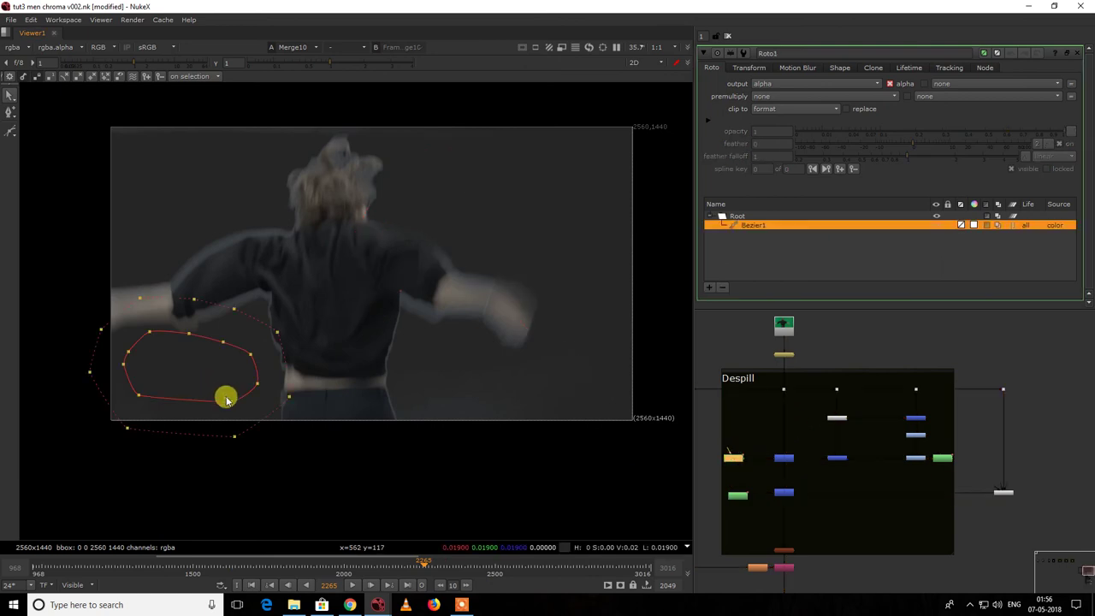
drag(235, 379, 521, 332)
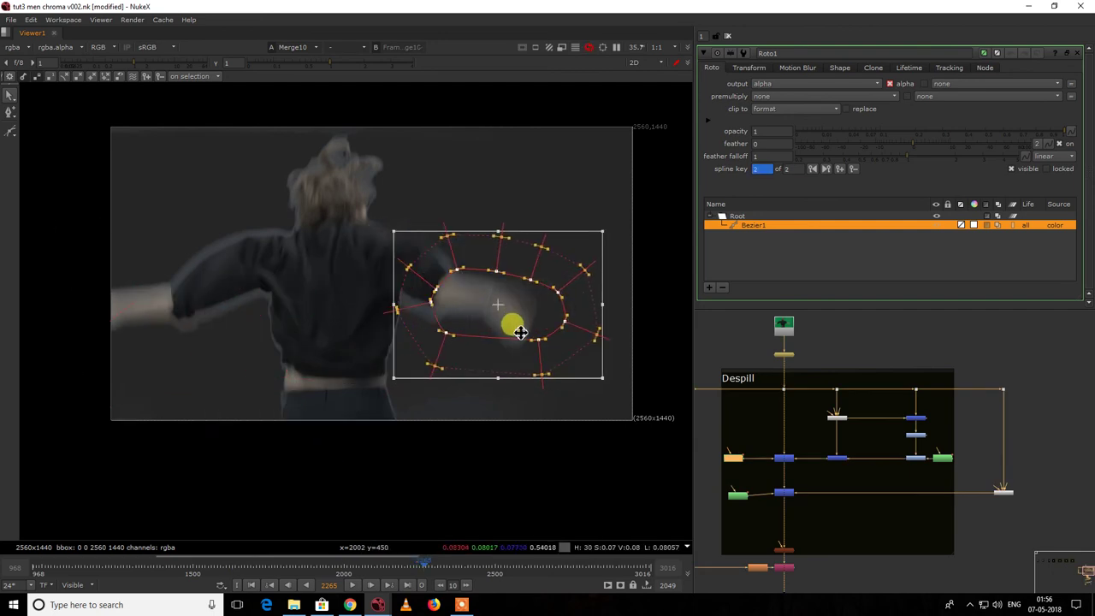
right_click(518, 144)
click(520, 159)
scroll(518, 270, up, 2)
drag(546, 256, 385, 430)
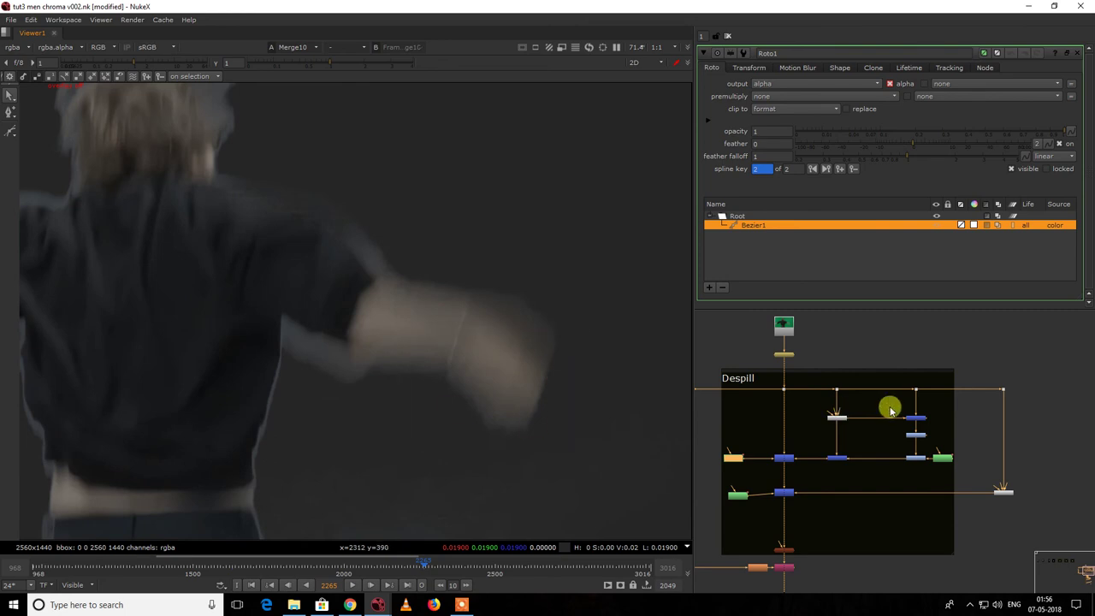
Step: Assign the Dot7 plate and the Merge10 composite to separate viewer inputs and enlarge the viewer to full window
drag(761, 379, 800, 411)
scroll(804, 396, down, 4)
middle_drag(799, 459, 794, 378)
scroll(791, 495, up, 4)
drag(772, 488, 828, 532)
key(1)
key(space)
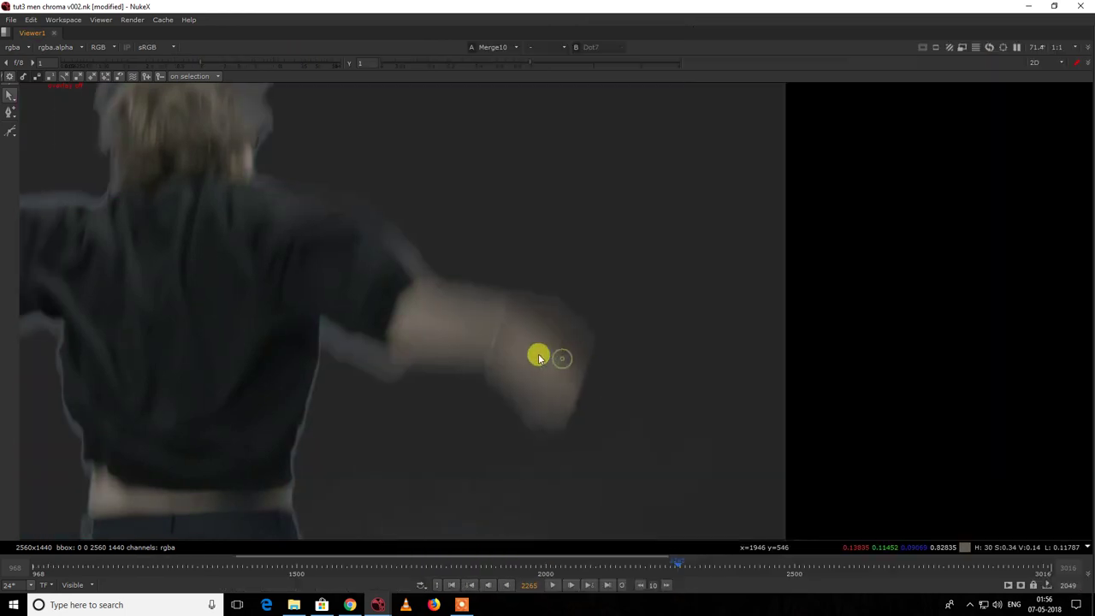
Step: Compare the composite with the green-screen plate around the blurred forearm and hand, sampling colours beside the thin wrist line
key(2)
scroll(515, 341, up, 3)
key(1)
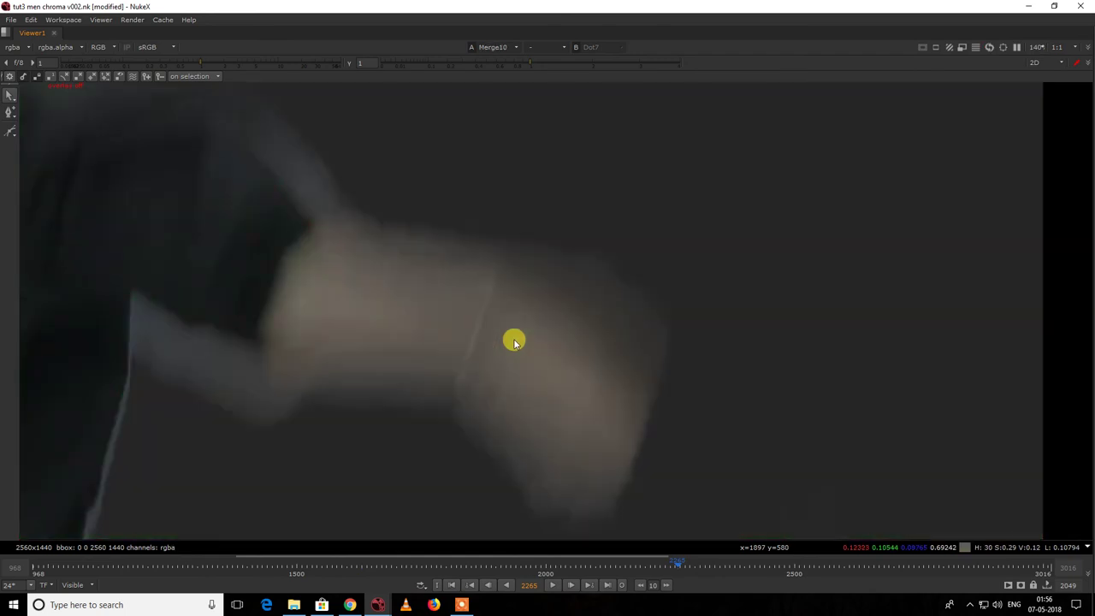
key(2)
key(1)
ctrl+shift+drag(545, 301, 475, 369)
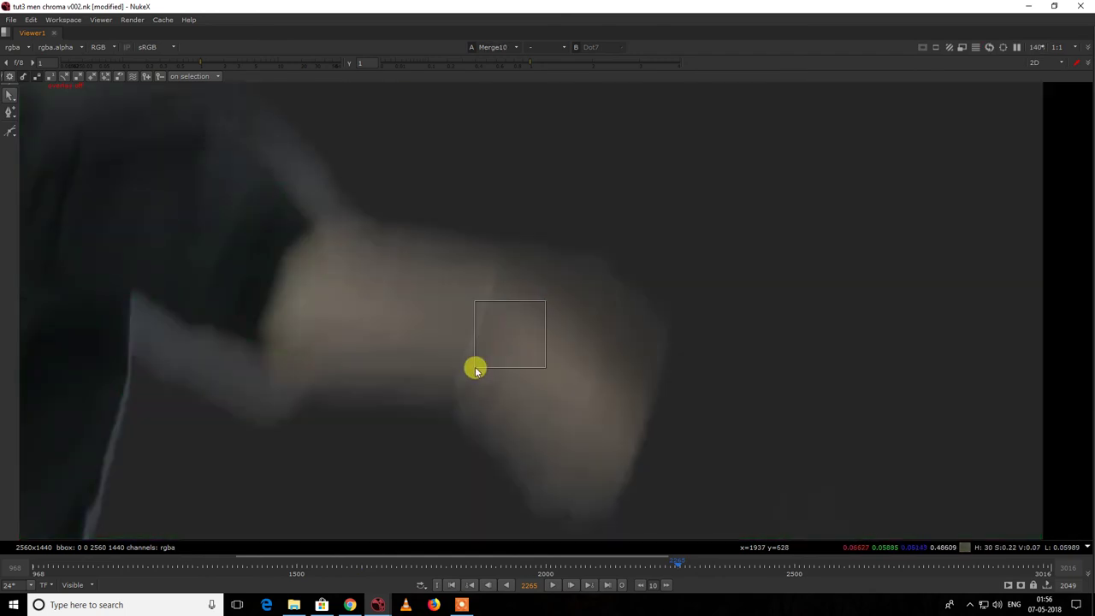
ctrl+shift+drag(479, 296, 449, 347)
key(2)
key(1)
key(2)
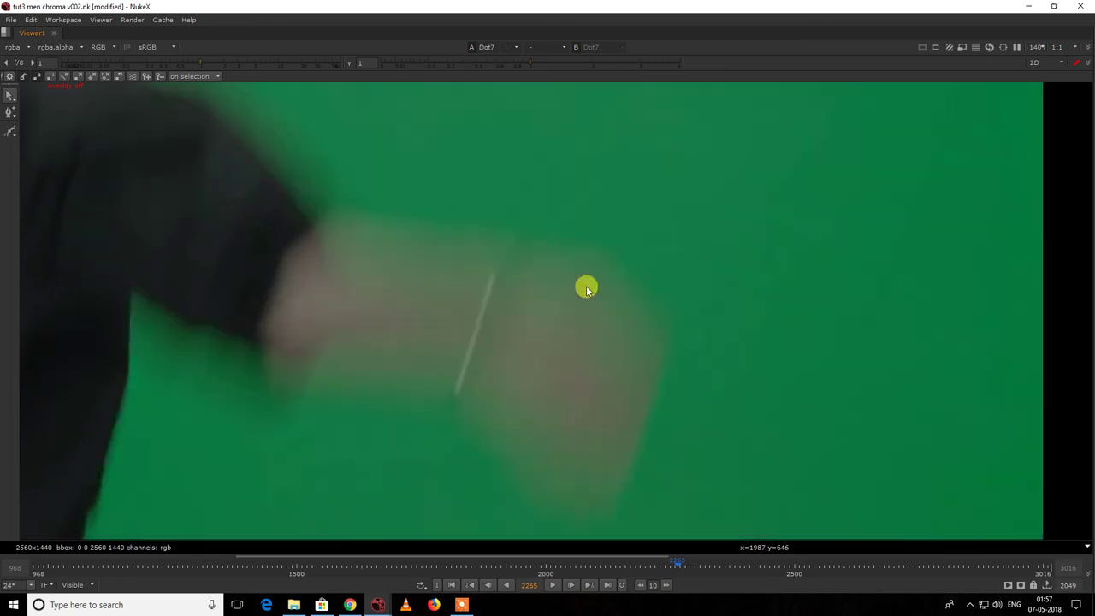
key(1)
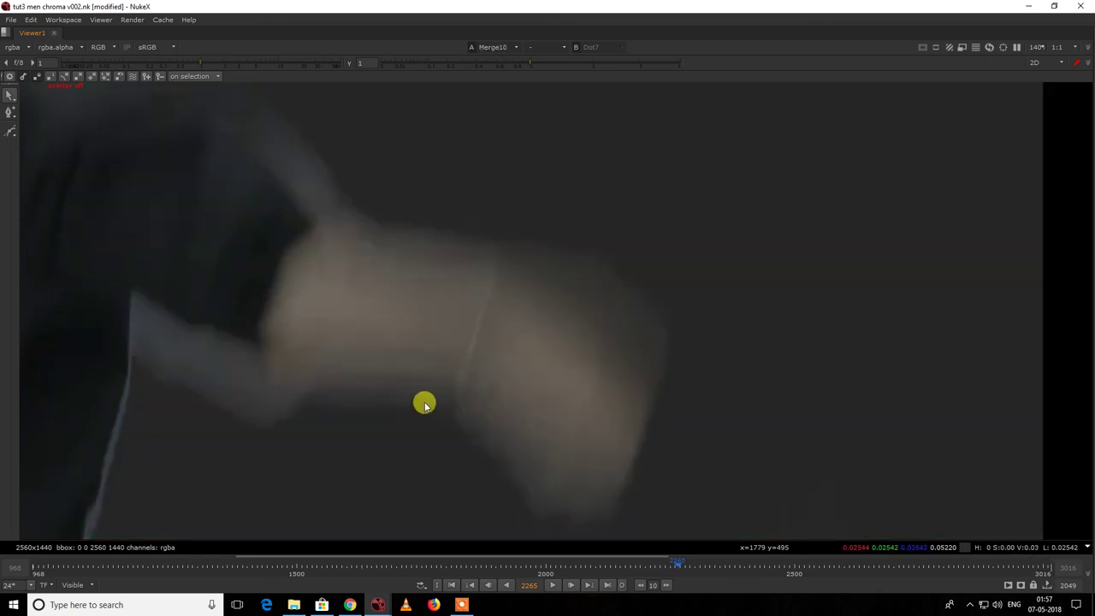
Step: Examine the lower end of the thin wrist line close up, alternating composite and plate, and restore the normal layout
key(2)
scroll(462, 397, up, 5)
key(1)
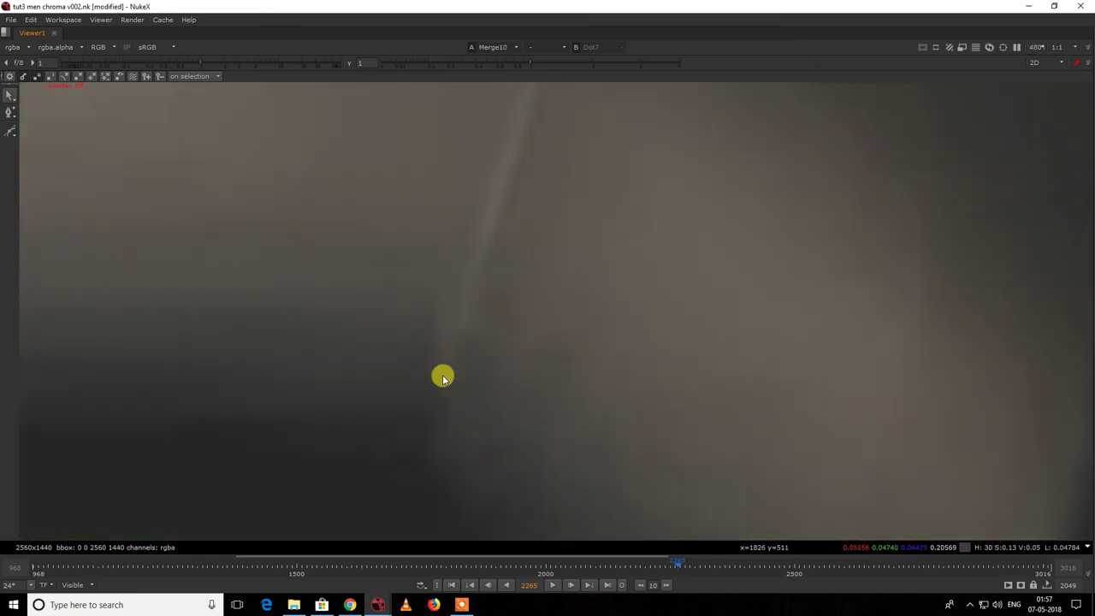
key(2)
key(1)
scroll(441, 375, down, 5)
key(2)
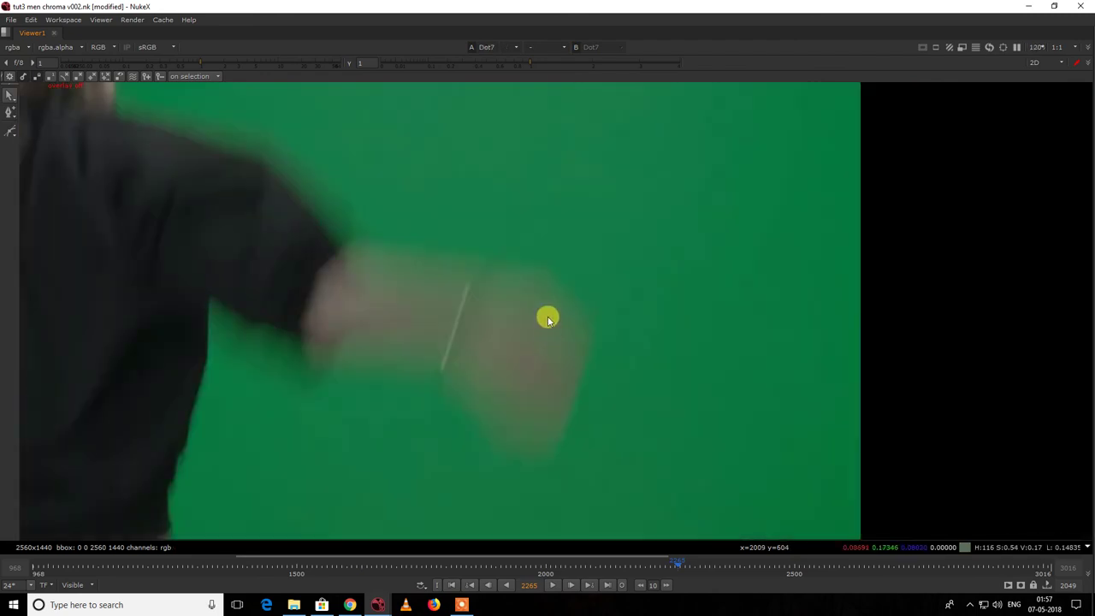
scroll(552, 299, up, 6)
key(1)
scroll(576, 228, down, 3)
ctrl+shift+drag(649, 173, 382, 440)
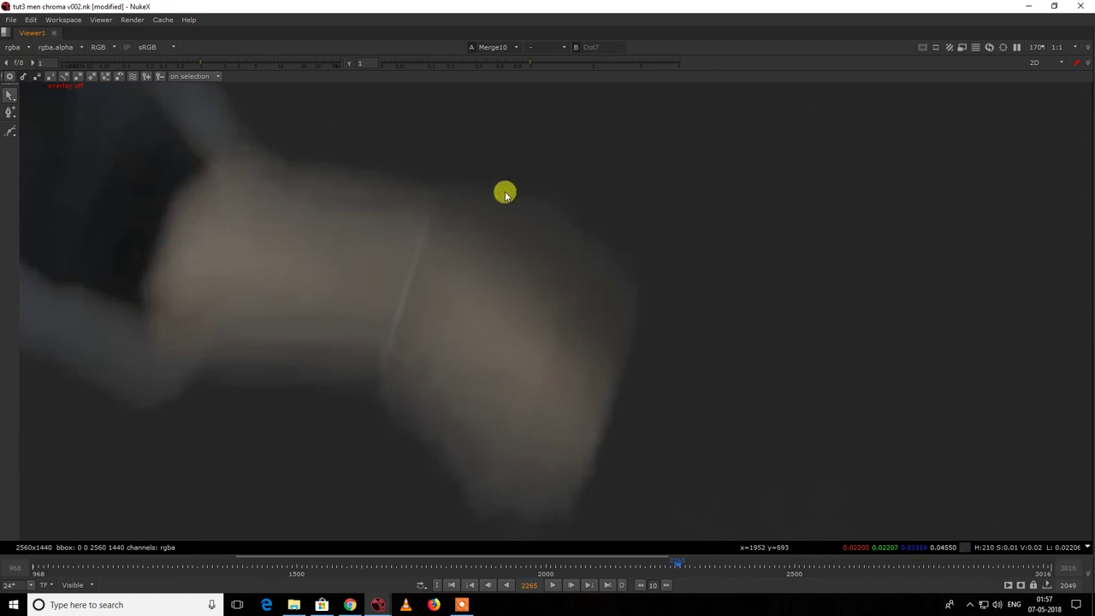
key(2)
scroll(590, 411, down, 2)
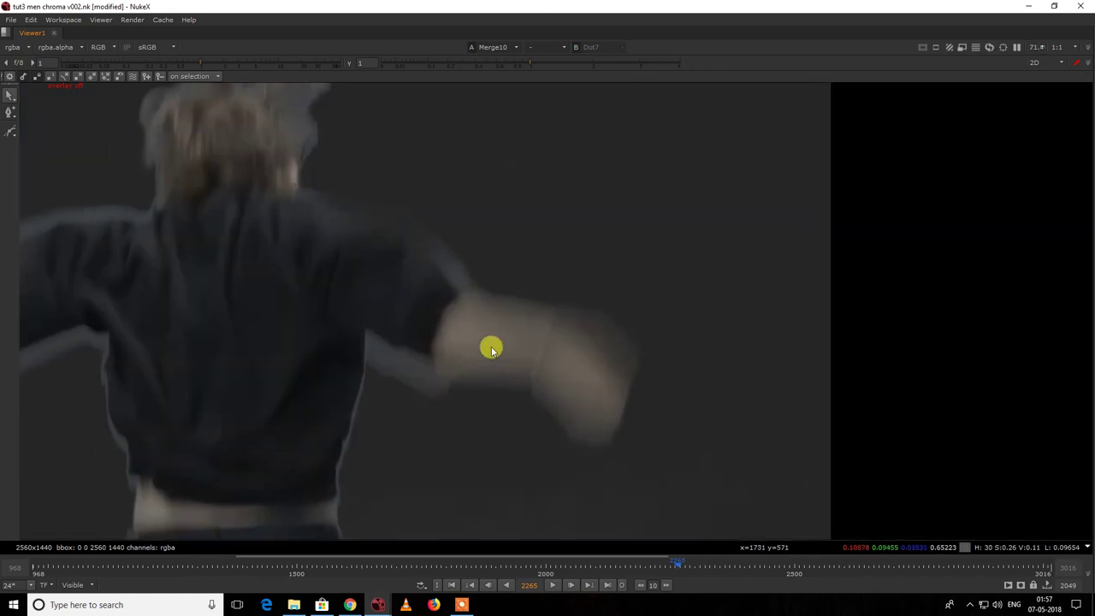
key(1)
key(space)
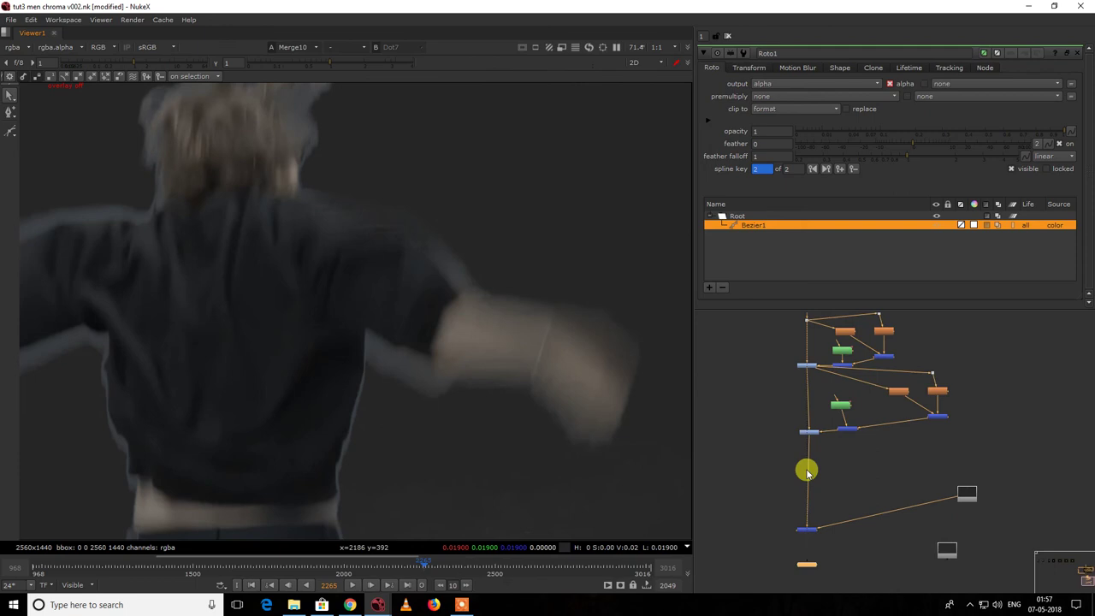
Step: Show Roto4's overlay and draw a closed six-point Bezier shape around the blurred forearm and hand
middle_drag(555, 326, 459, 303)
right_click(530, 271)
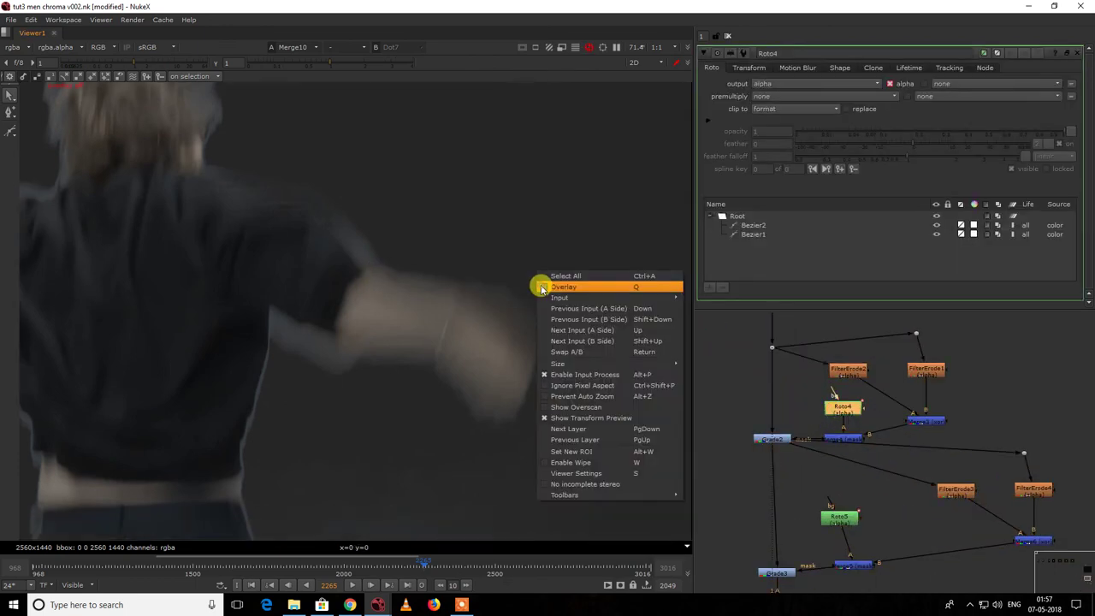
click(541, 288)
click(13, 131)
click(425, 237)
click(534, 281)
click(556, 373)
click(459, 414)
click(390, 345)
click(385, 286)
click(425, 238)
Step: Pull a wide feather outward around the whole new Roto4 shape, nudge the shape down slightly and hide the overlay
drag(604, 455, 298, 163)
key(z)
drag(379, 352, 294, 403)
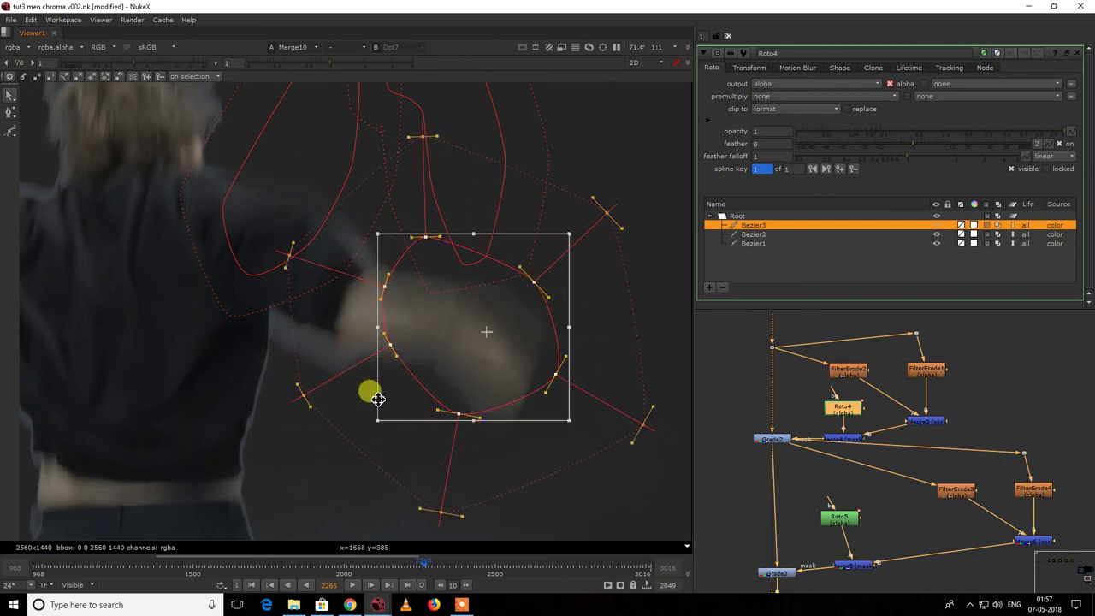
drag(516, 338, 516, 357)
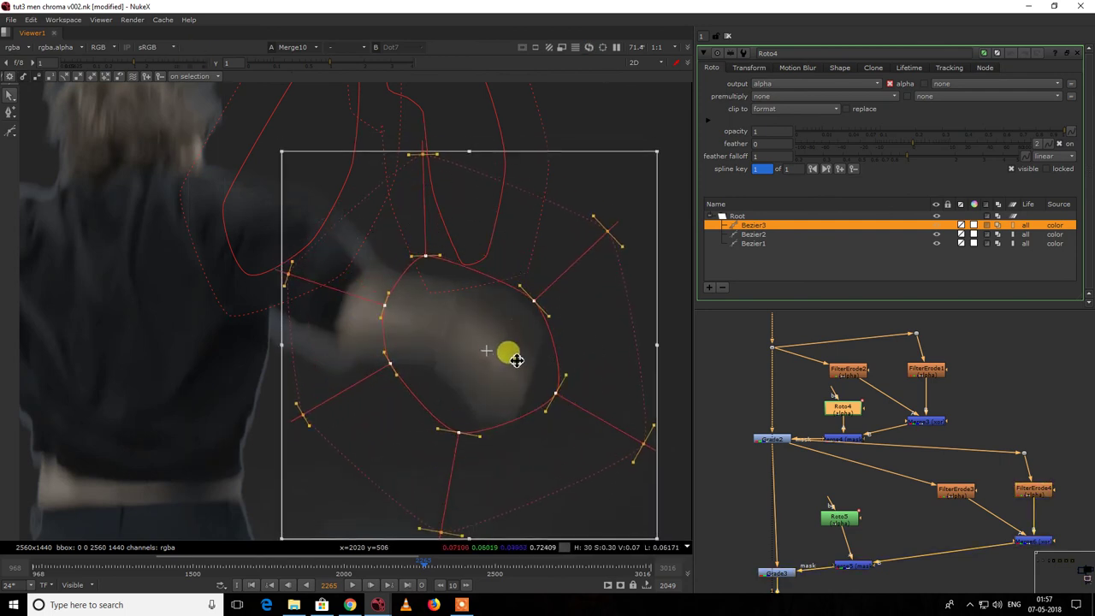
scroll(516, 358, down, 4)
click(599, 222)
key(q)
Step: Check the wrist line close up in the composite and in the original plate
scroll(487, 352, up, 10)
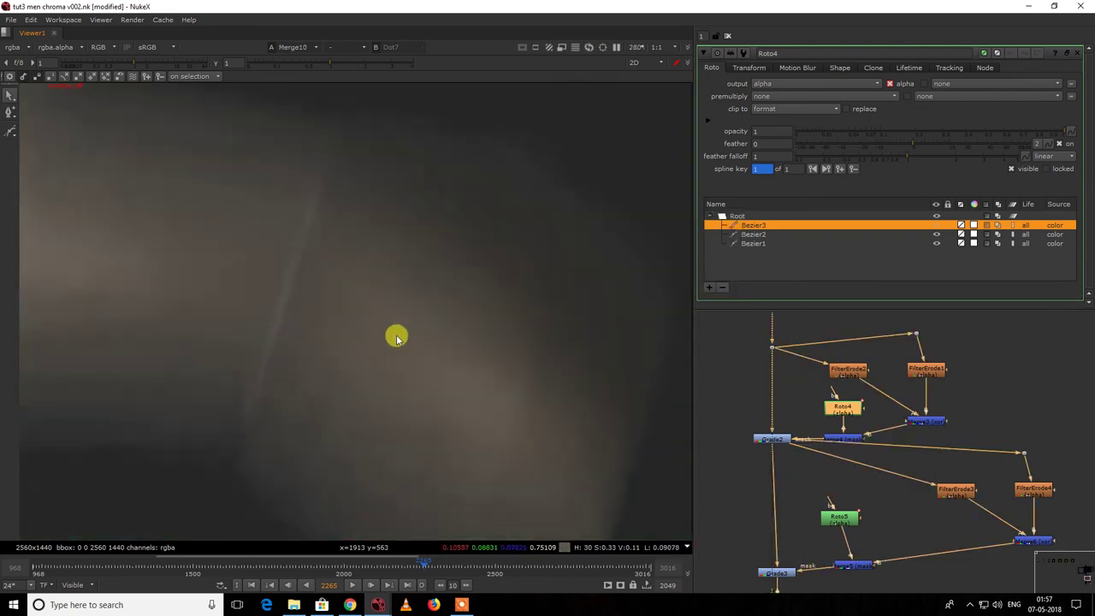
scroll(402, 338, down, 3)
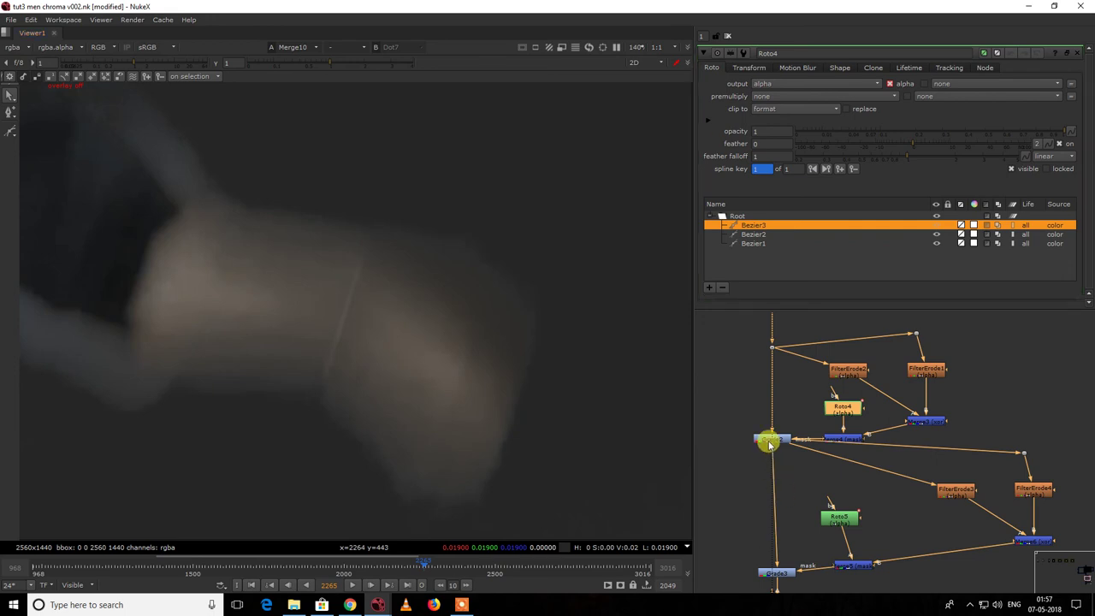
click(769, 442)
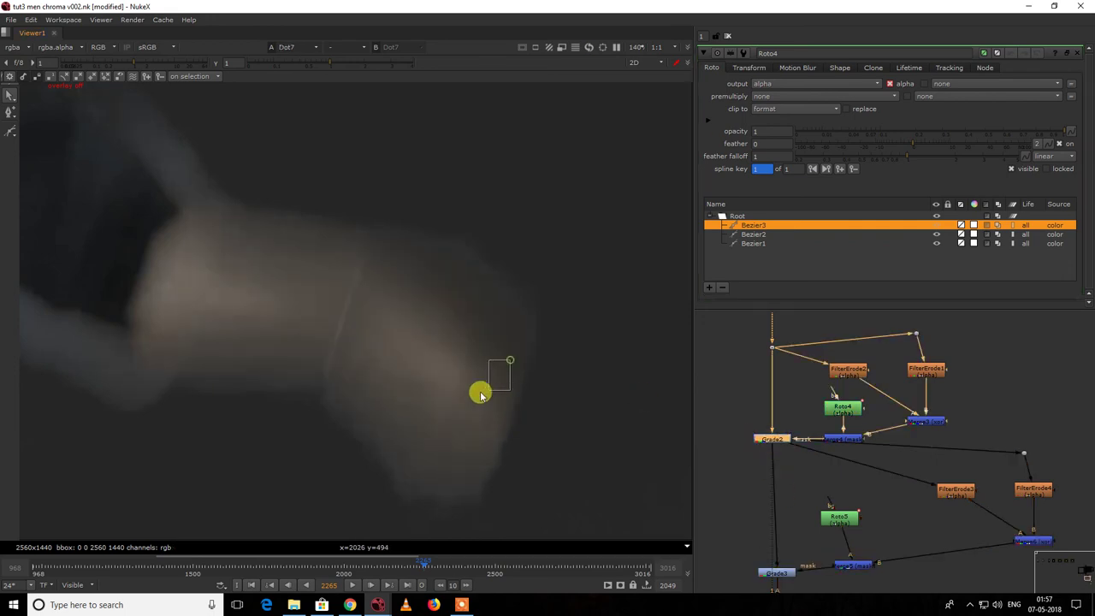
scroll(434, 360, down, 1)
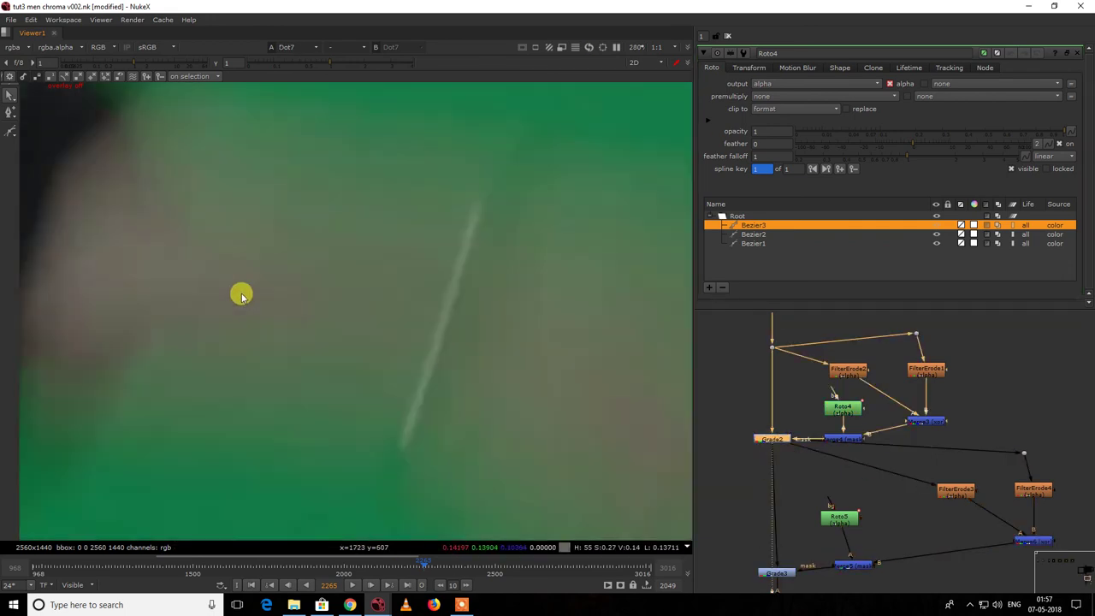
scroll(259, 300, up, 5)
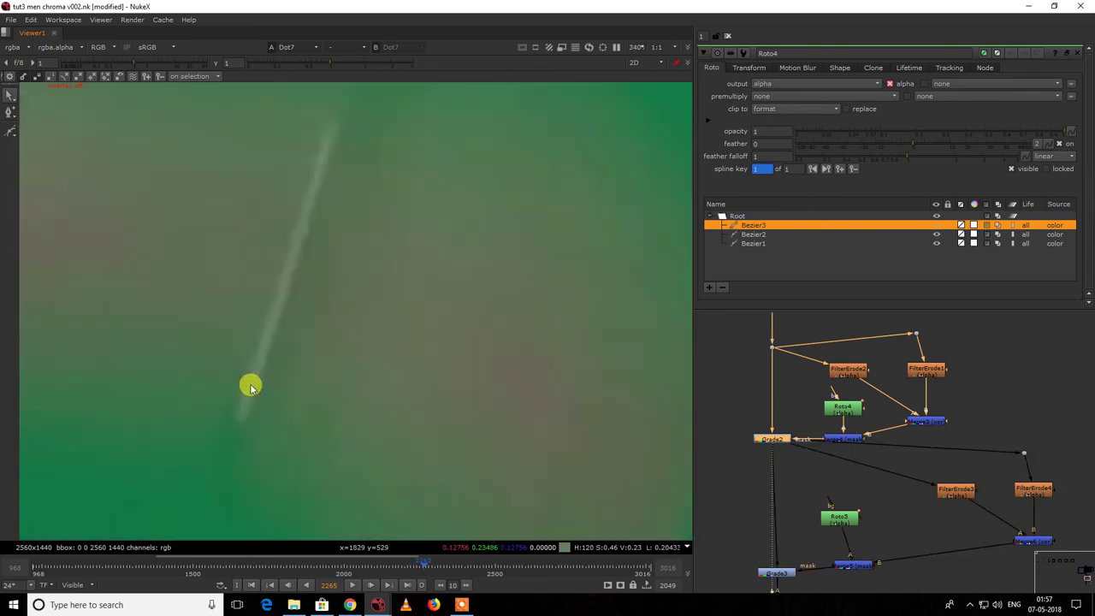
key(1)
Step: Add a Keyer node fed by the original plate and place it beside the background Constant branch
scroll(994, 439, down, 6)
scroll(992, 467, up, 3)
middle_drag(1010, 535, 895, 457)
drag(886, 467, 1011, 495)
key(Tab)
text(k)
key(Return)
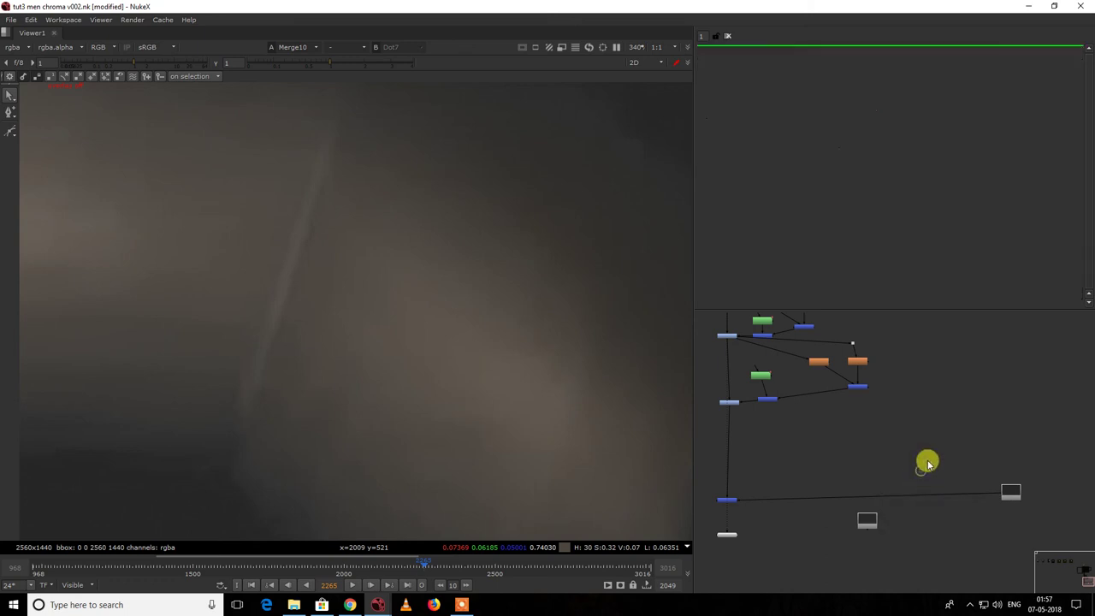
scroll(917, 454, down, 5)
scroll(905, 377, up, 5)
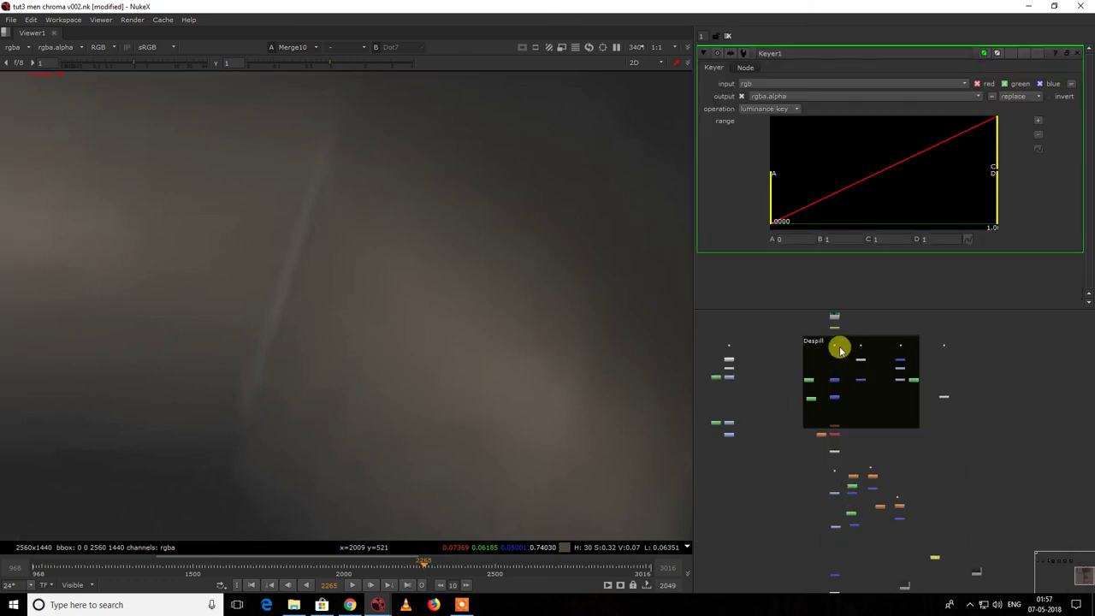
scroll(1006, 415, down, 4)
scroll(998, 481, up, 6)
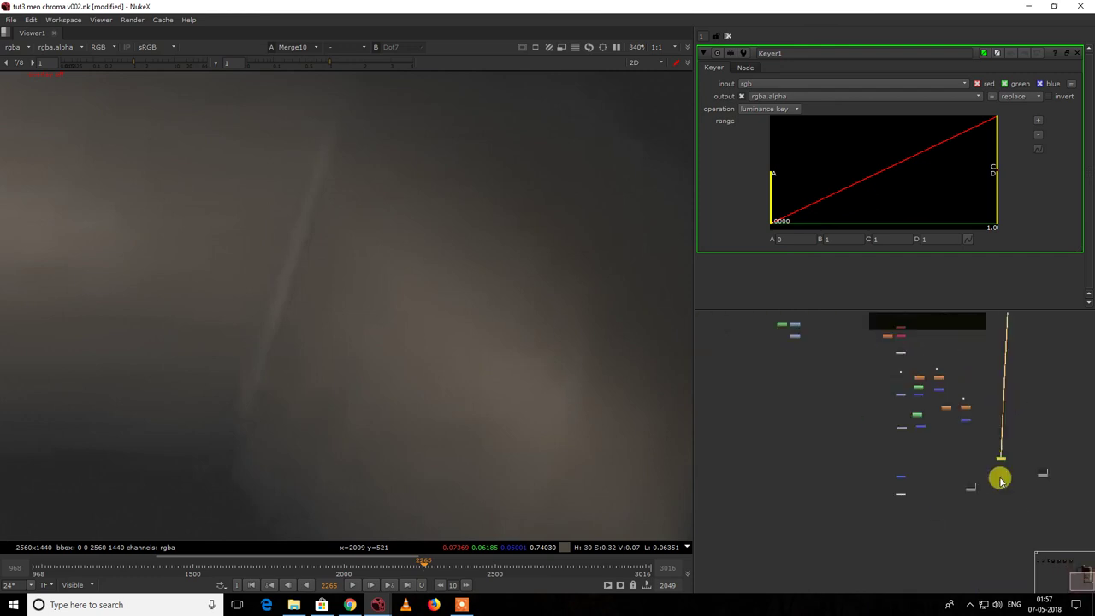
drag(1000, 430, 1040, 416)
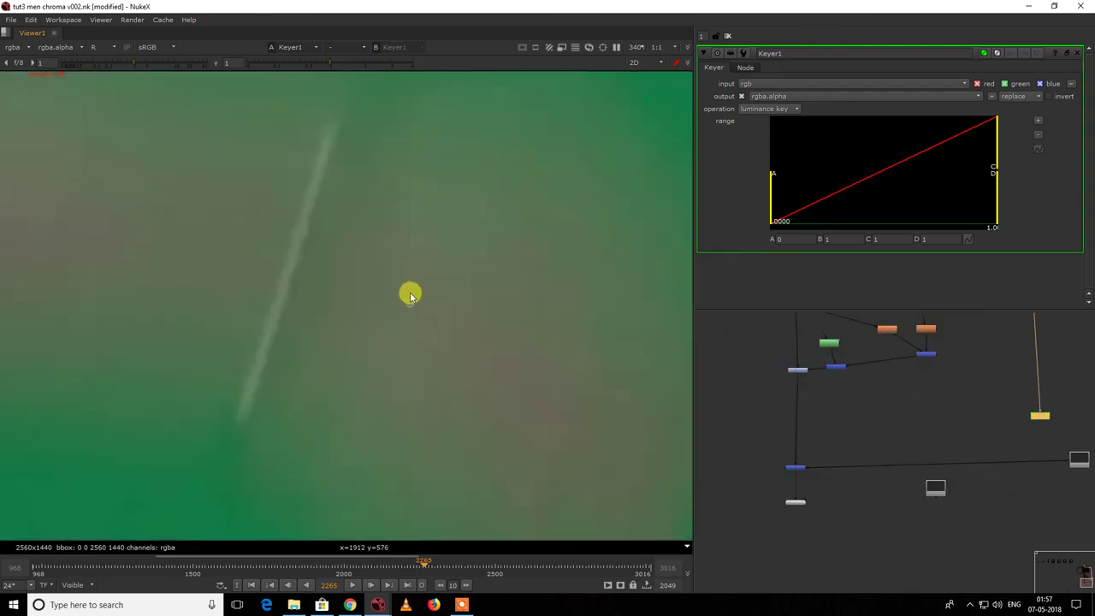
Step: Change the Keyer's operation and, viewing its alpha, raise the low end of the range to separate the arm from the background
key(r)
click(777, 109)
click(769, 45)
key(a)
drag(781, 224, 830, 217)
Step: Insert a Grade node between the background Constant and Merge10, masked by the Keyer's alpha
key(g)
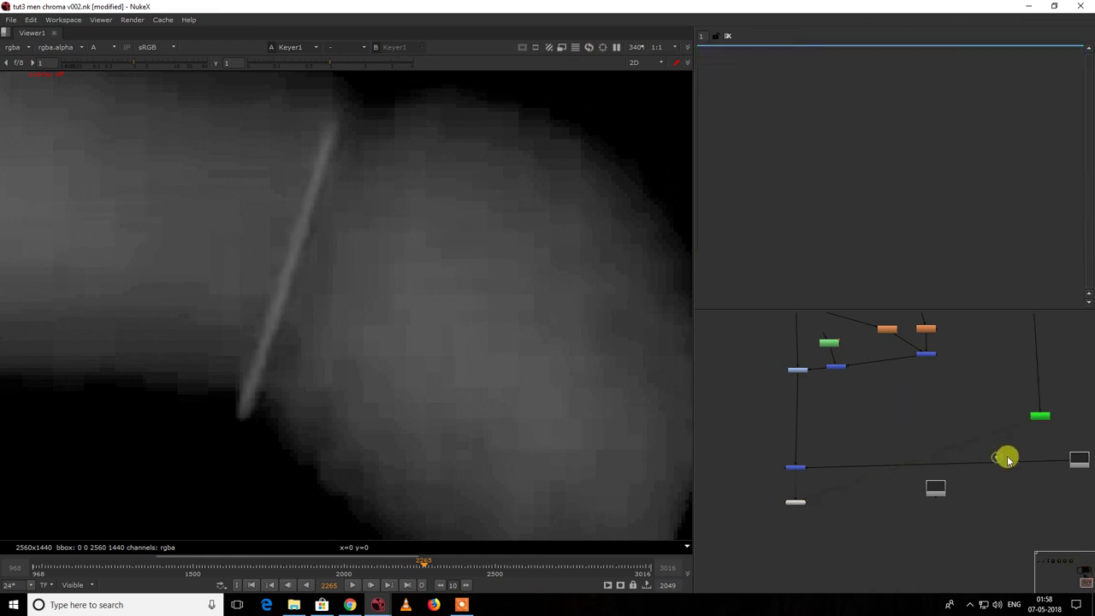
scroll(1008, 454, up, 3)
drag(1050, 418, 1062, 390)
drag(988, 457, 999, 462)
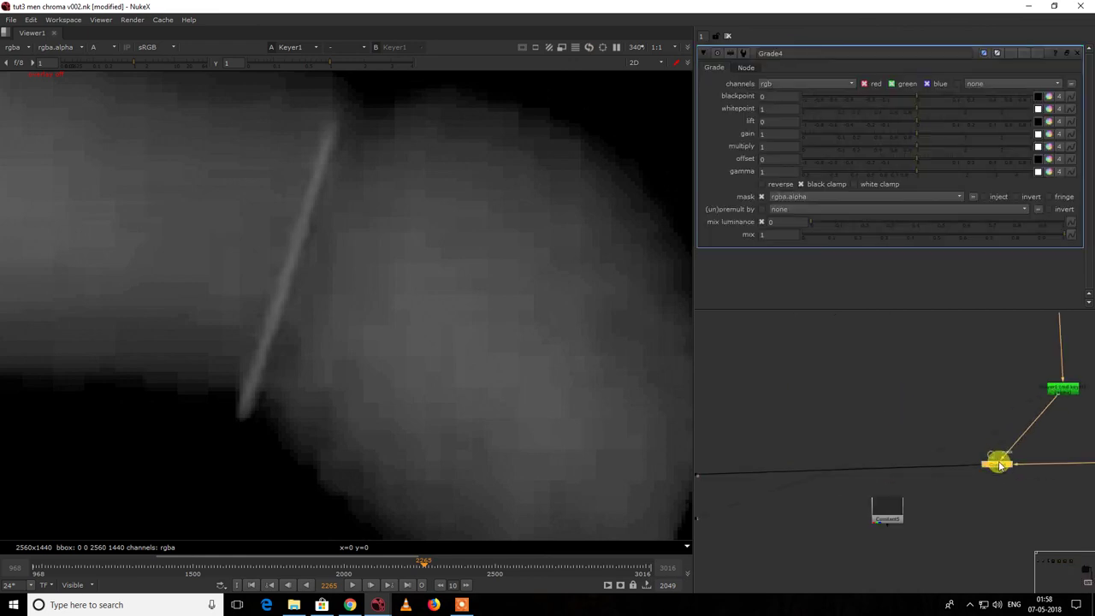
scroll(998, 462, down, 3)
Step: View the composite's red channel and lower the whitepoint of Grade4 to 0.09
drag(802, 430, 858, 472)
key(1)
click(510, 384)
key(r)
click(1035, 452)
drag(900, 111, 898, 112)
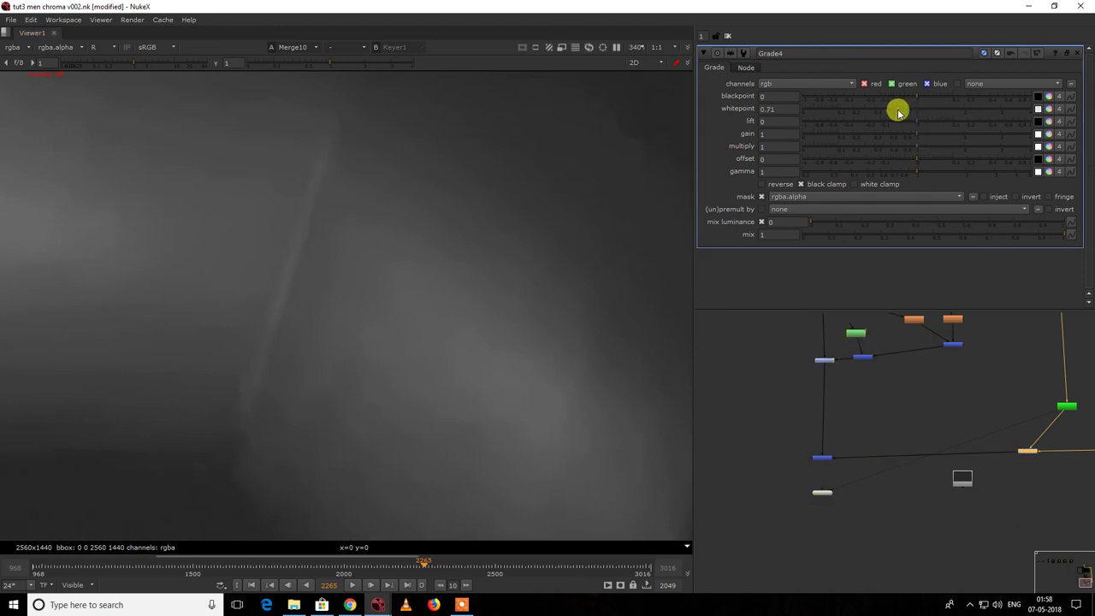
mouse_move(814, 123)
mouse_down()
mouse_move(851, 124)
mouse_move(829, 125)
mouse_up()
click(504, 289)
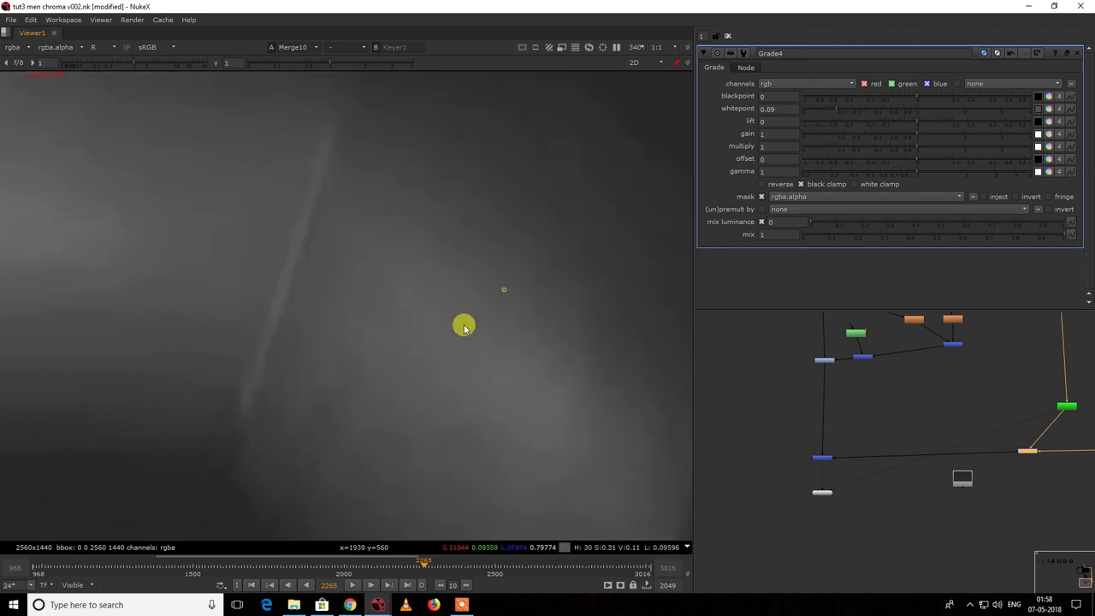
Step: Inspect the graded arm in colour, both in full frame and close up, and undo the last node-graph change
scroll(419, 330, down, 10)
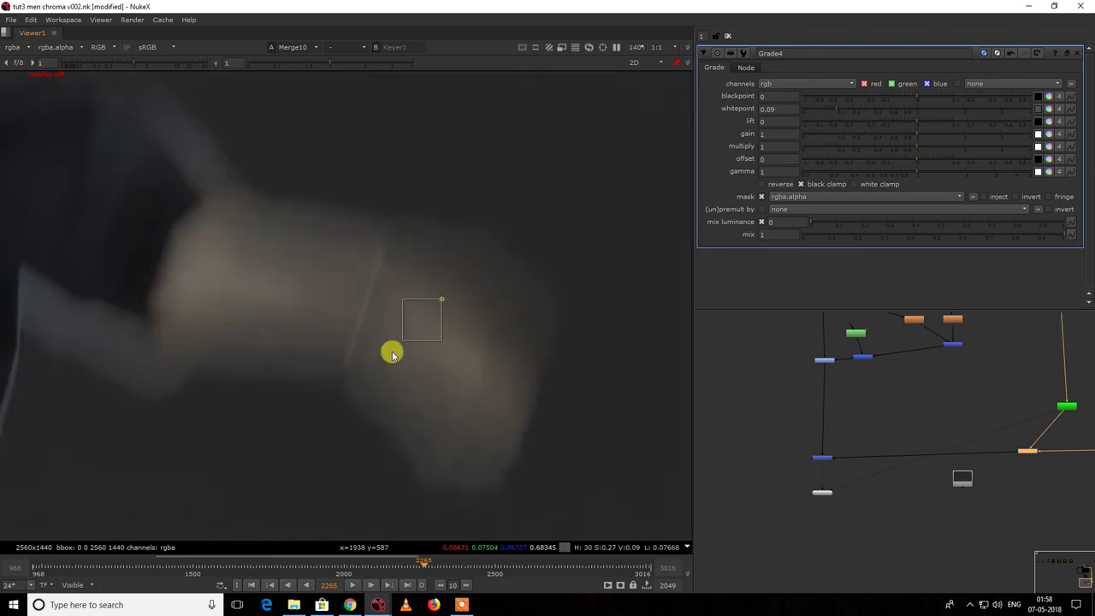
scroll(815, 444, down, 4)
scroll(812, 458, up, 5)
click(784, 431)
scroll(858, 449, down, 6)
scroll(856, 432, up, 3)
click(875, 425)
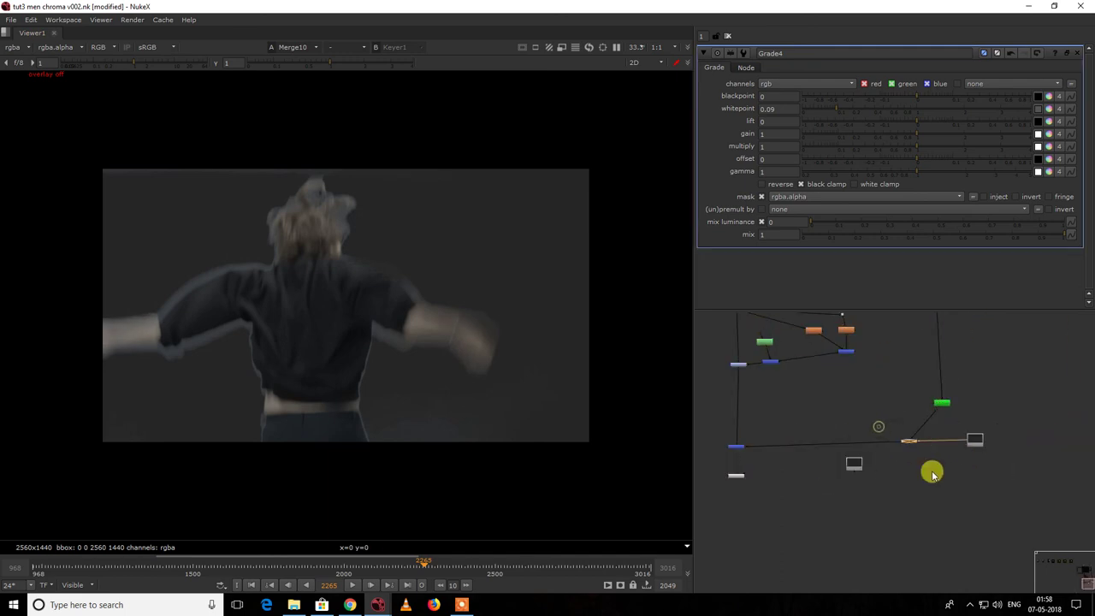
scroll(473, 329, up, 6)
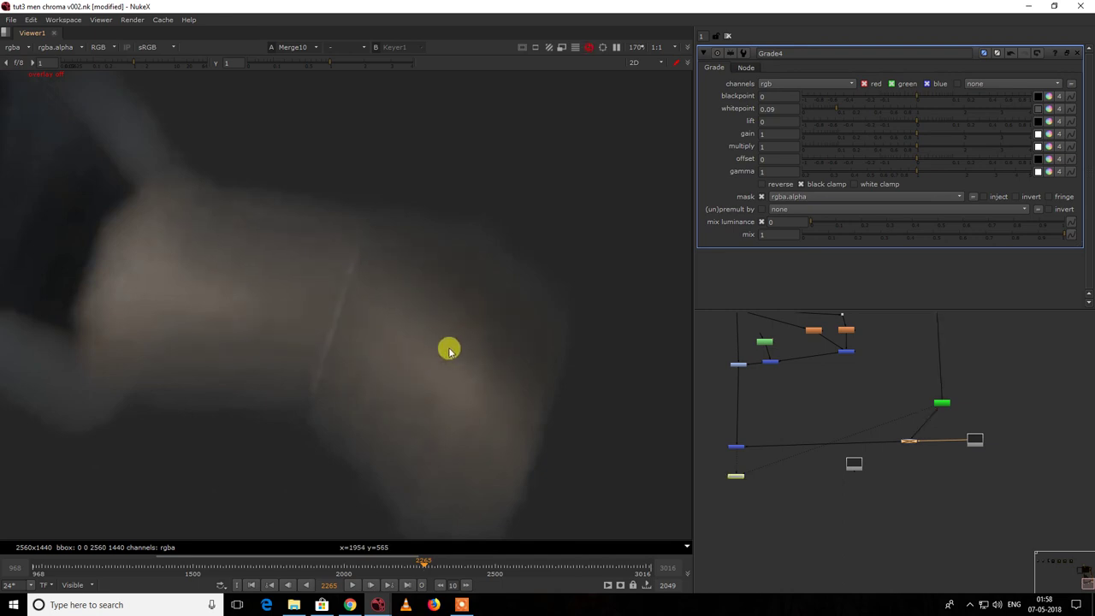
scroll(841, 374, up, 6)
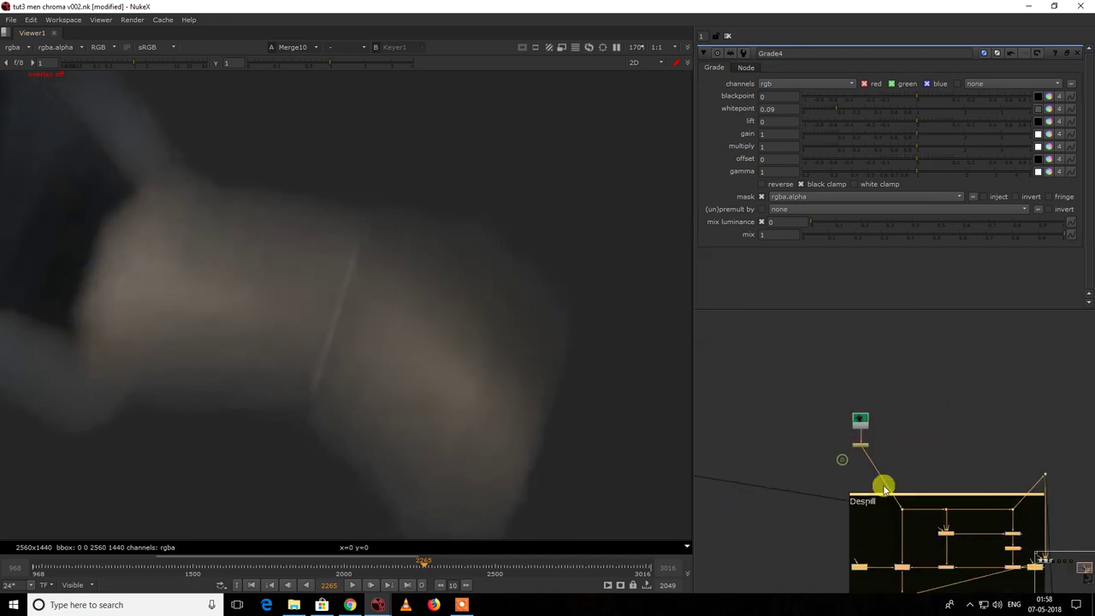
key(ctrl+z)
Step: Reassign the plate and the final composite to the viewer inputs and compare them closely at the wrist line
drag(811, 462, 873, 489)
key(1)
scroll(871, 486, down, 4)
middle_drag(863, 519, 858, 362)
scroll(846, 491, up, 3)
drag(845, 442, 921, 483)
key(1)
key(2)
key(1)
scroll(312, 395, up, 6)
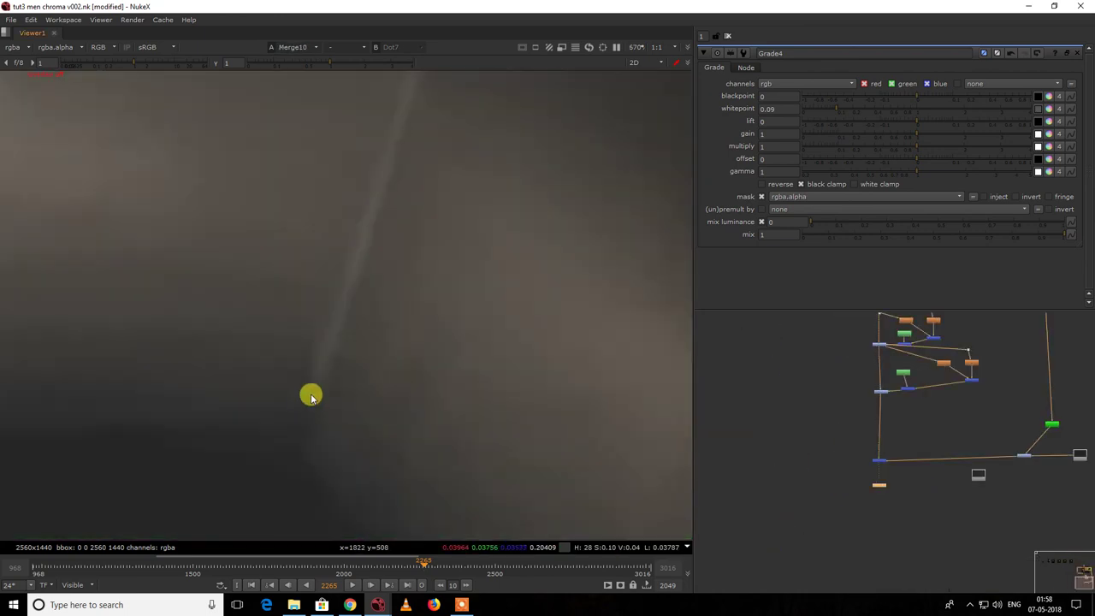
Step: Compare the plate and the final composite in full frame and close up on the blurred hair
scroll(313, 373, down, 1)
key(1)
key(2)
key(f)
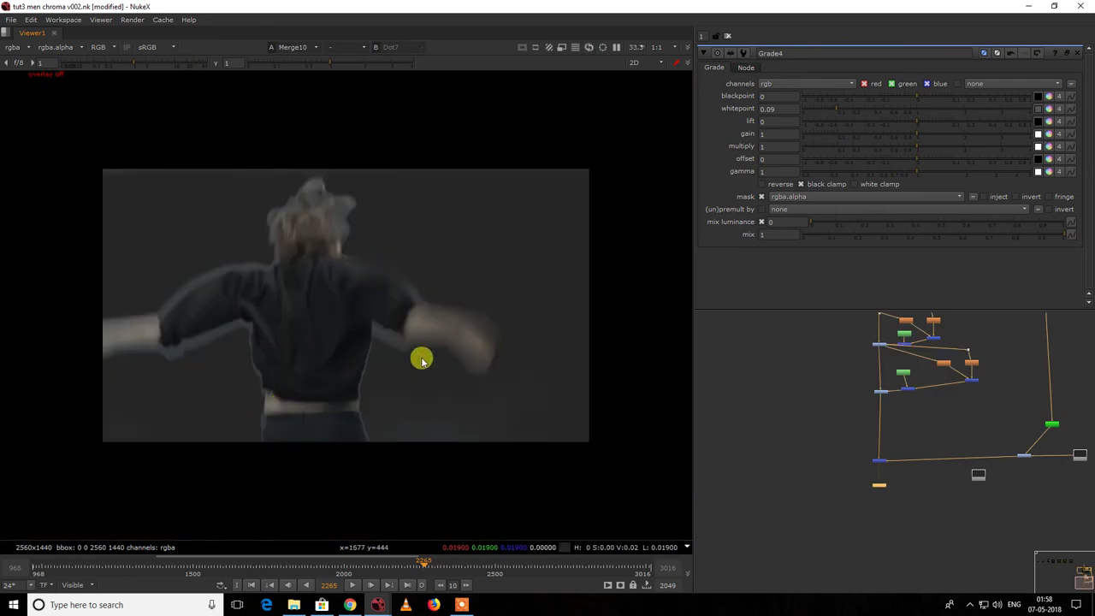
key(1)
key(2)
key(1)
key(2)
scroll(298, 177, up, 5)
key(1)
key(2)
key(1)
key(2)
ctrl+click(424, 285)
Step: Add a Keylight node fed by the plate Dot and place it beside the existing keying branch
scroll(887, 415, up, 6)
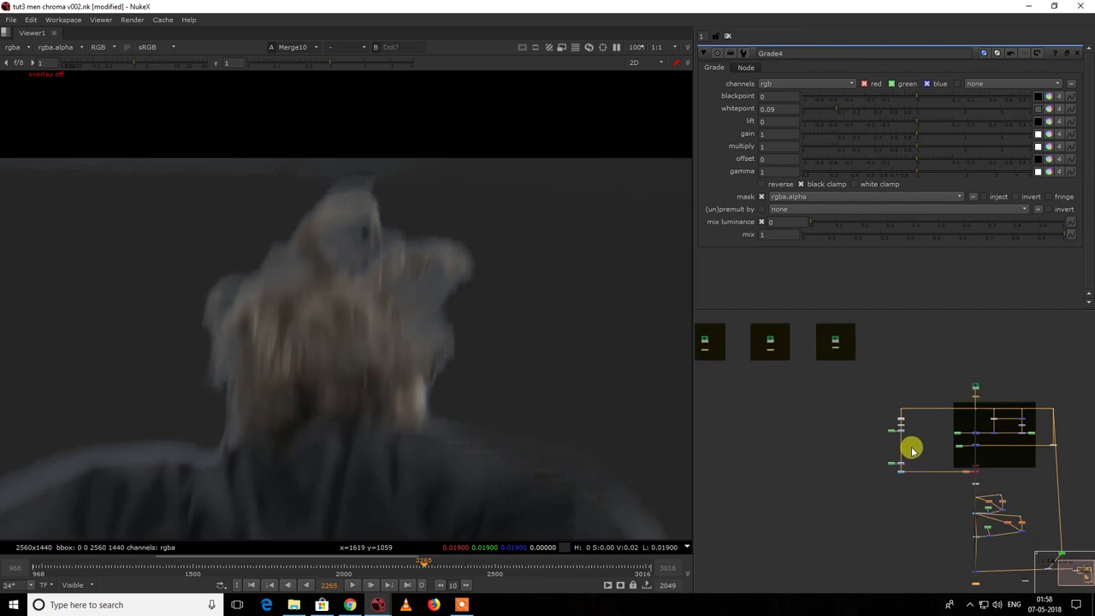
scroll(914, 432, up, 3)
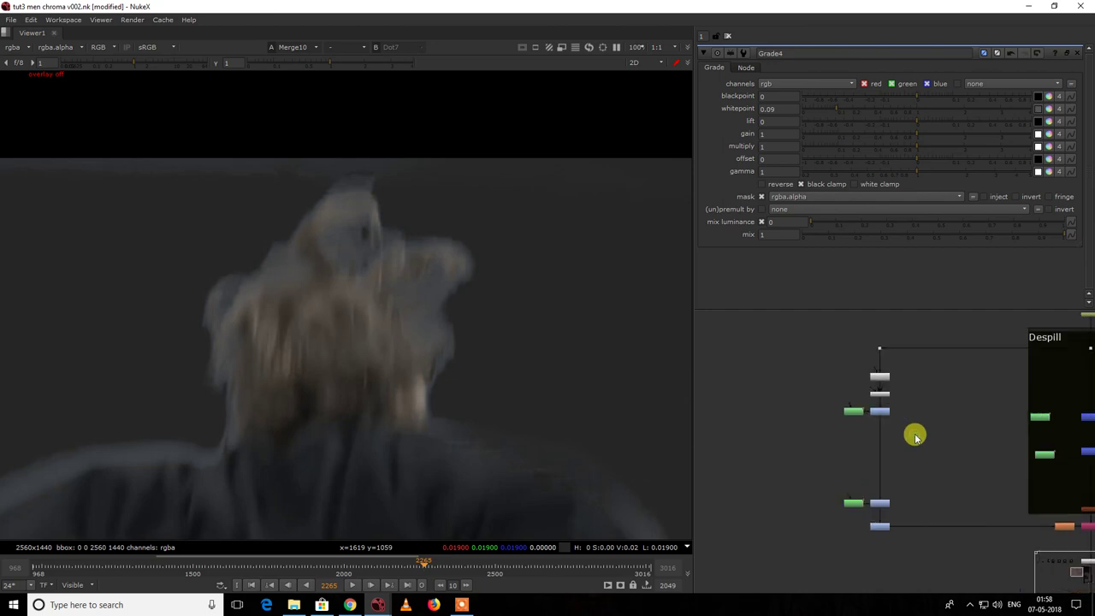
key(Tab)
text(k)
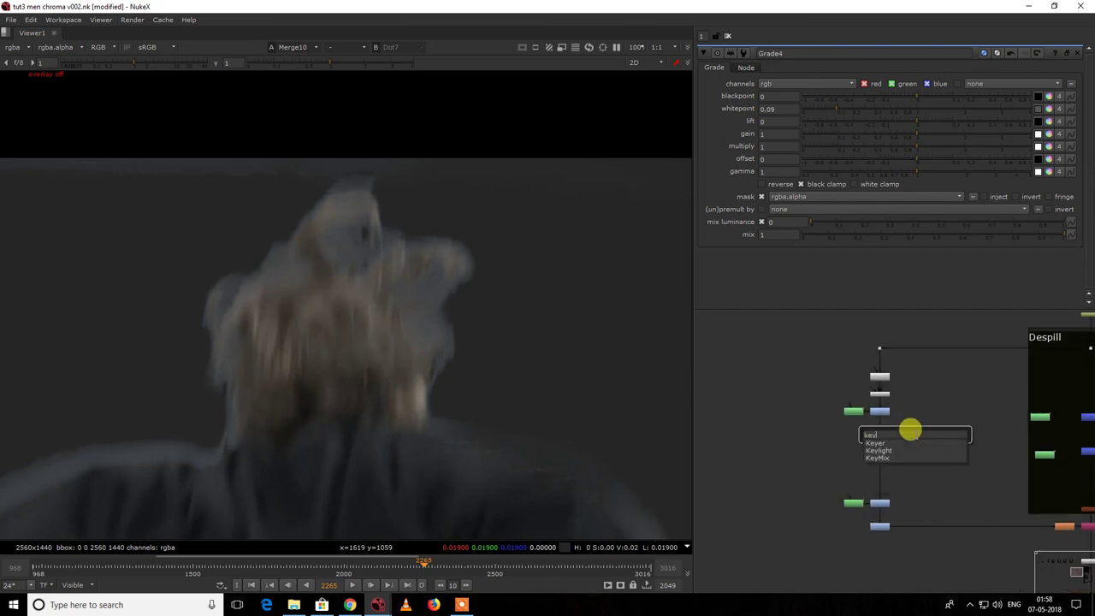
click(913, 453)
scroll(920, 434, up, 2)
scroll(934, 421, down, 4)
drag(924, 423, 879, 363)
scroll(931, 396, up, 4)
drag(926, 484, 956, 482)
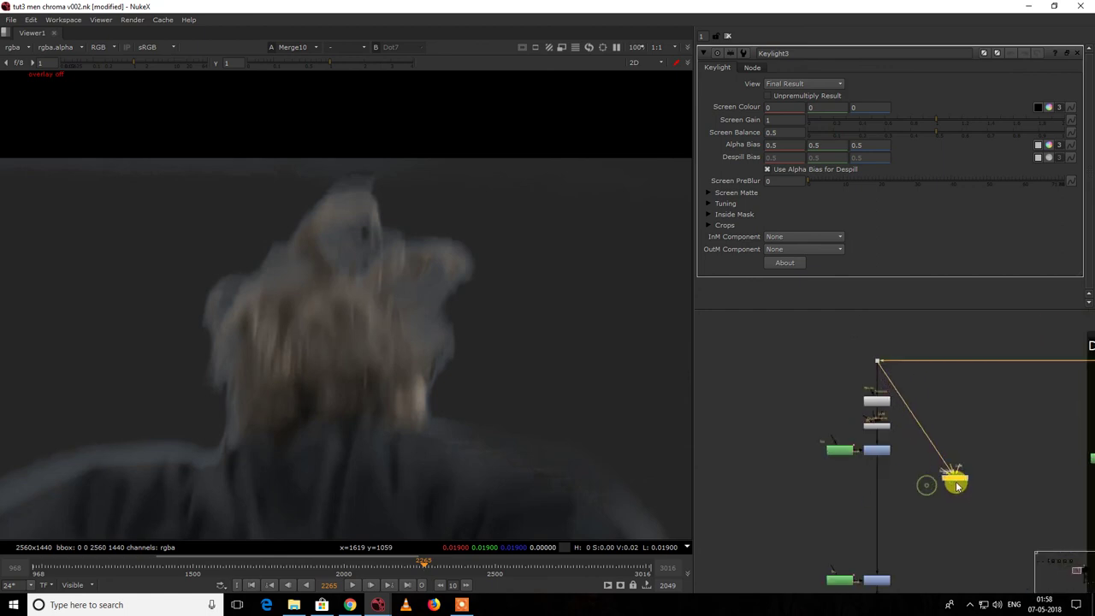
Step: View the new Keylight, sample the green backing beside the hair as its Screen Colour, and display the alpha
key(1)
click(955, 482)
ctrl+click(590, 360)
key(a)
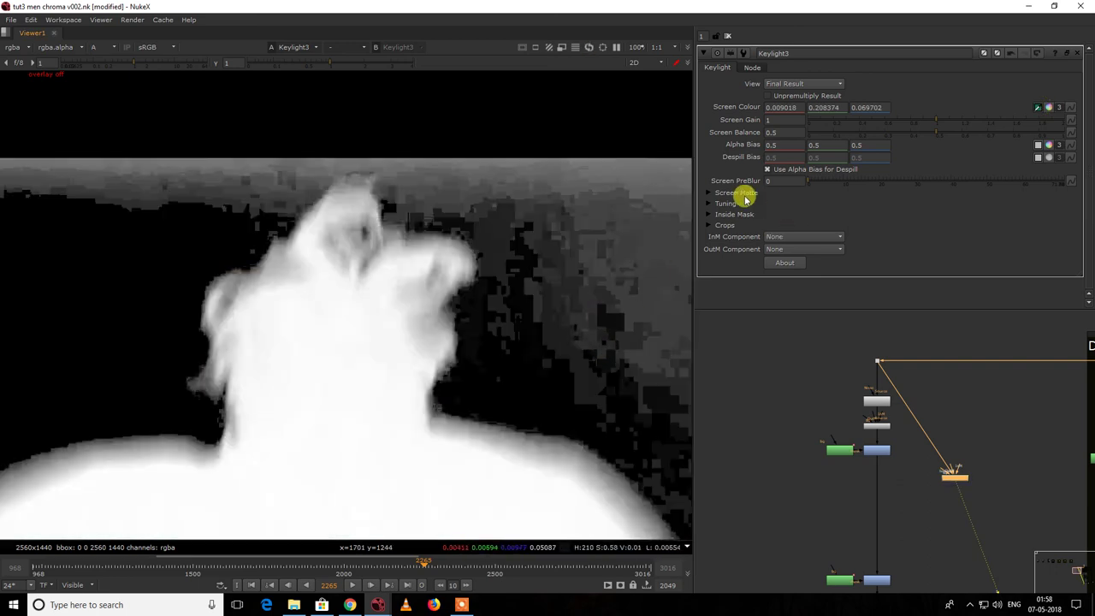
Step: Set the new Keylight's Screen Matte to Clip Black 0.18 and Clip White 0.735
click(742, 194)
drag(812, 203, 869, 206)
drag(1026, 220, 993, 222)
scroll(891, 449, down, 6)
scroll(884, 467, up, 6)
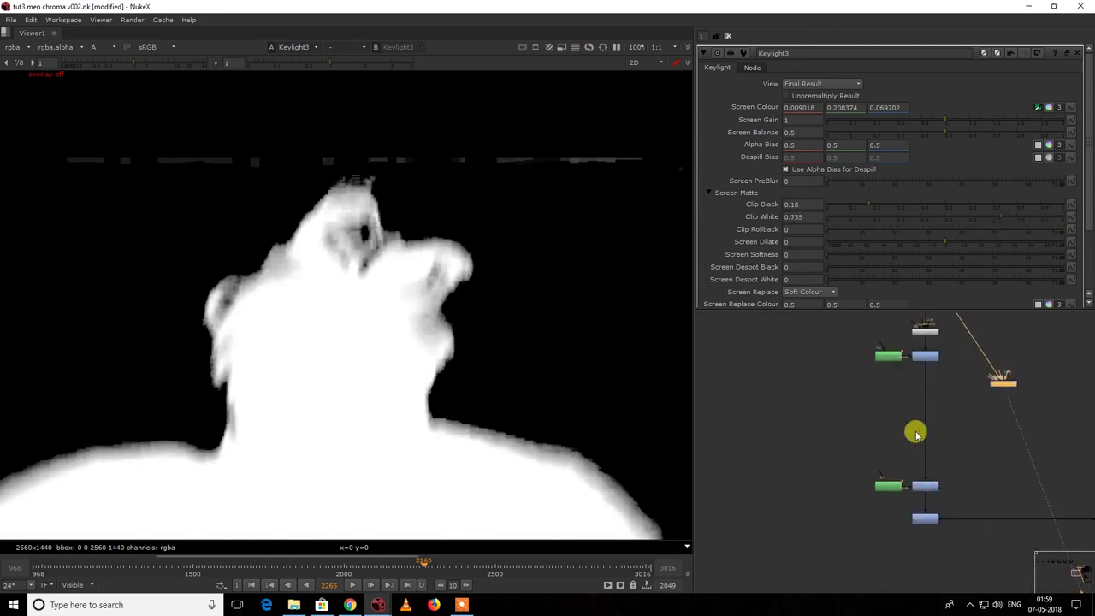
Step: Insert a Merge node after the keying branch and feed the new Keylight into it with the over operation
scroll(376, 273, up, 4)
click(952, 428)
key(m)
drag(965, 469, 992, 519)
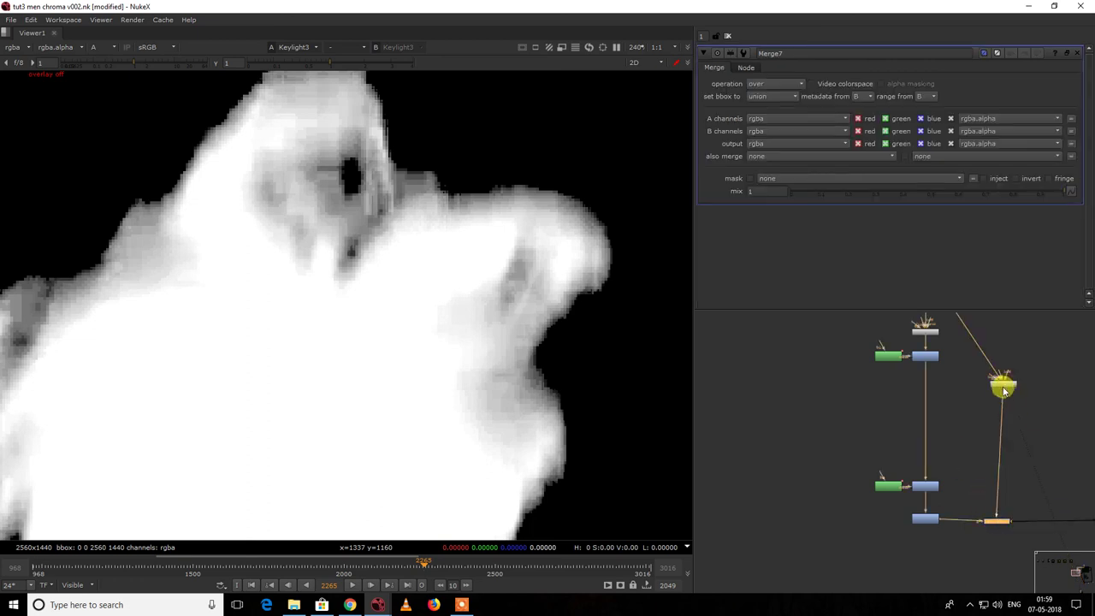
Step: View the final composite from Merge10 and check the hair in alpha and in colour
scroll(1003, 390, down, 8)
middle_drag(1018, 447, 970, 436)
scroll(970, 435, up, 4)
drag(920, 431, 970, 459)
key(1)
key(a)
key(a)
key(a)
scroll(860, 438, down, 2)
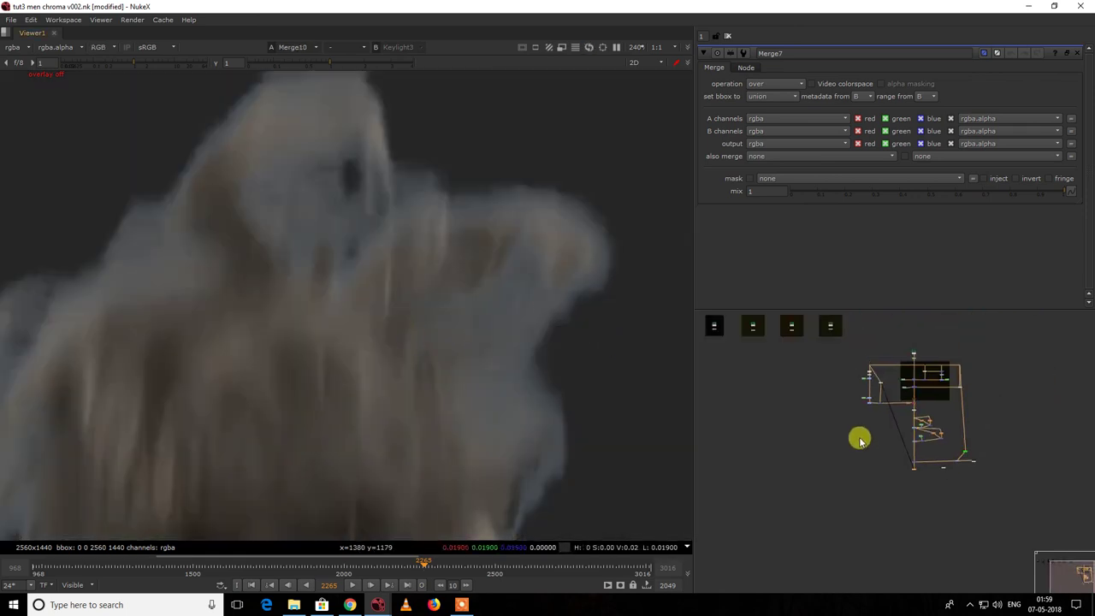
Step: Toggle Merge7 on and off to compare its effect on the hair, leaving it disabled
scroll(866, 395, up, 6)
drag(919, 416, 978, 476)
key(d)
key(d)
key(d)
key(d)
drag(568, 225, 399, 433)
key(d)
drag(539, 286, 469, 364)
scroll(628, 355, down, 1)
scroll(796, 413, down, 4)
middle_drag(870, 430, 751, 408)
scroll(788, 432, up, 4)
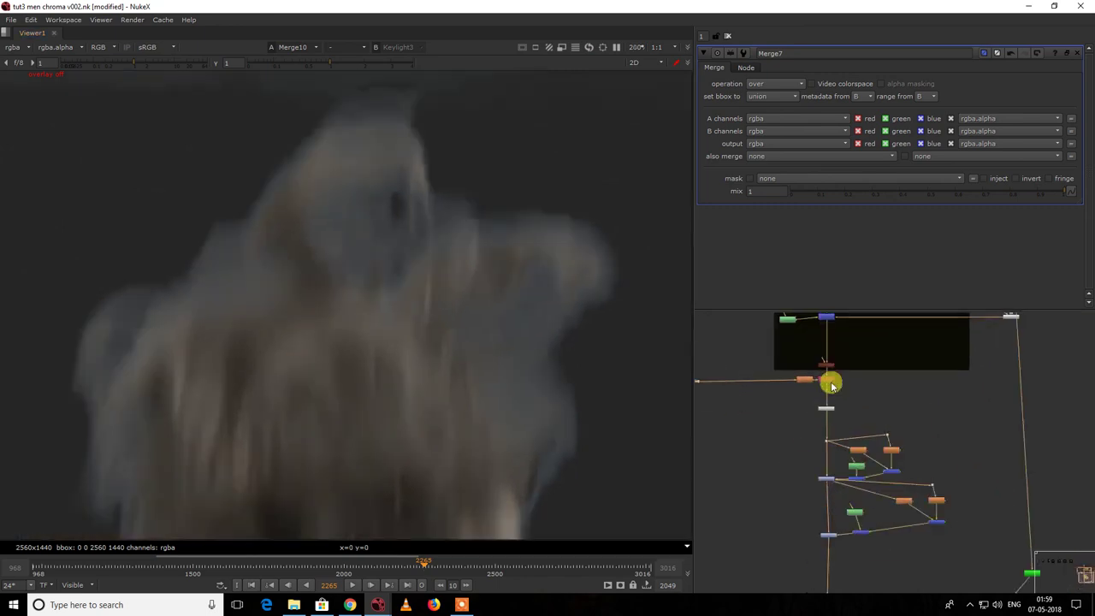
Step: Open the Roto masks in the Despill group and select the Bezier1 shape of Roto3
middle_drag(832, 385, 839, 542)
scroll(802, 453, up, 3)
double_click(786, 439)
right_click(514, 226)
click(515, 241)
key(f)
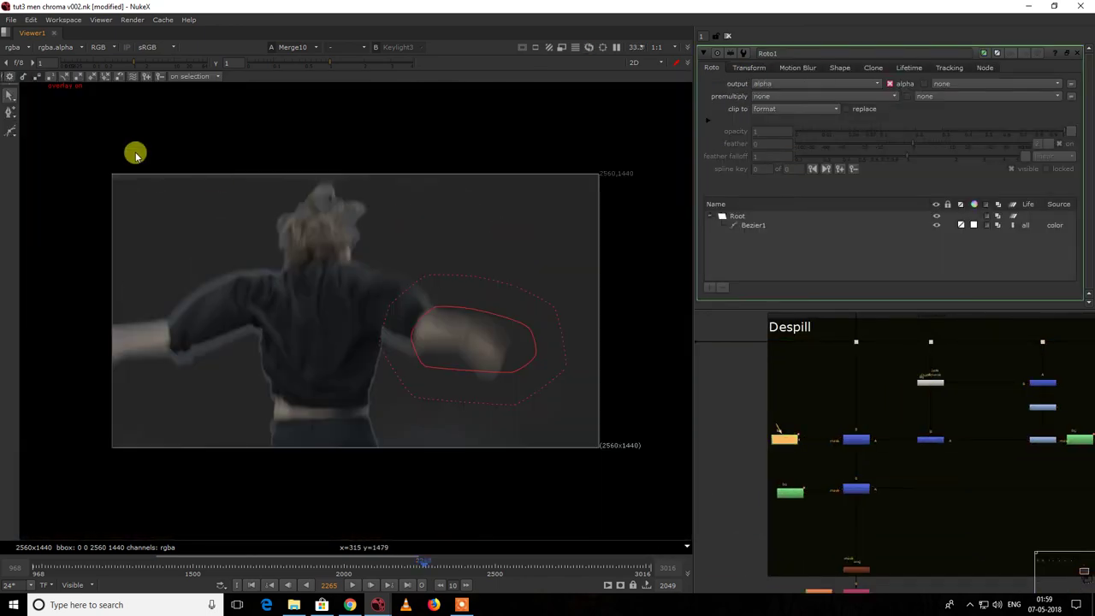
click(6, 132)
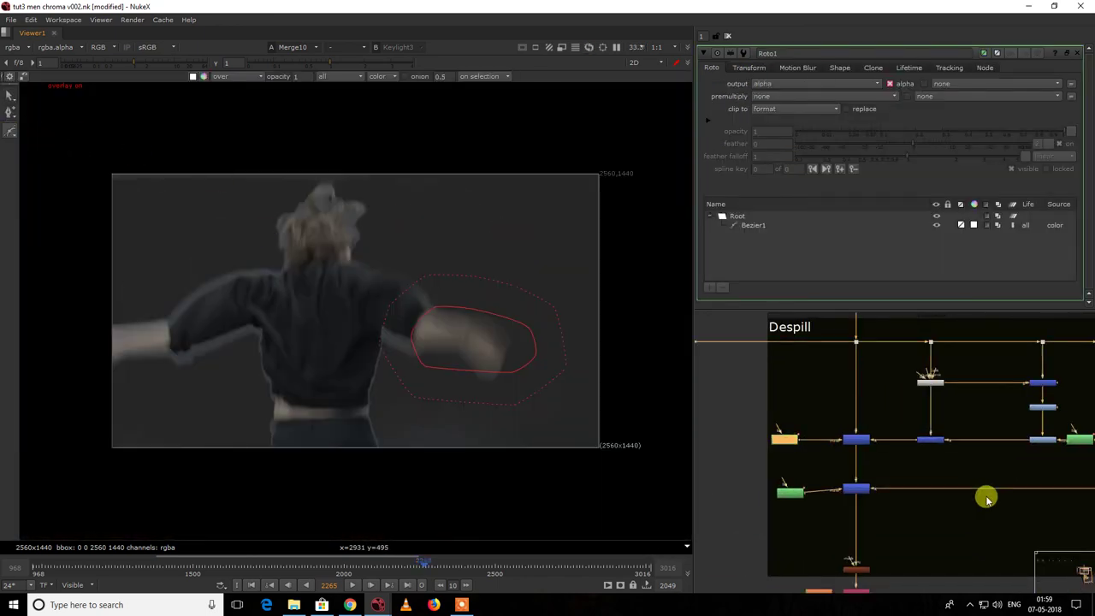
double_click(790, 491)
click(364, 262)
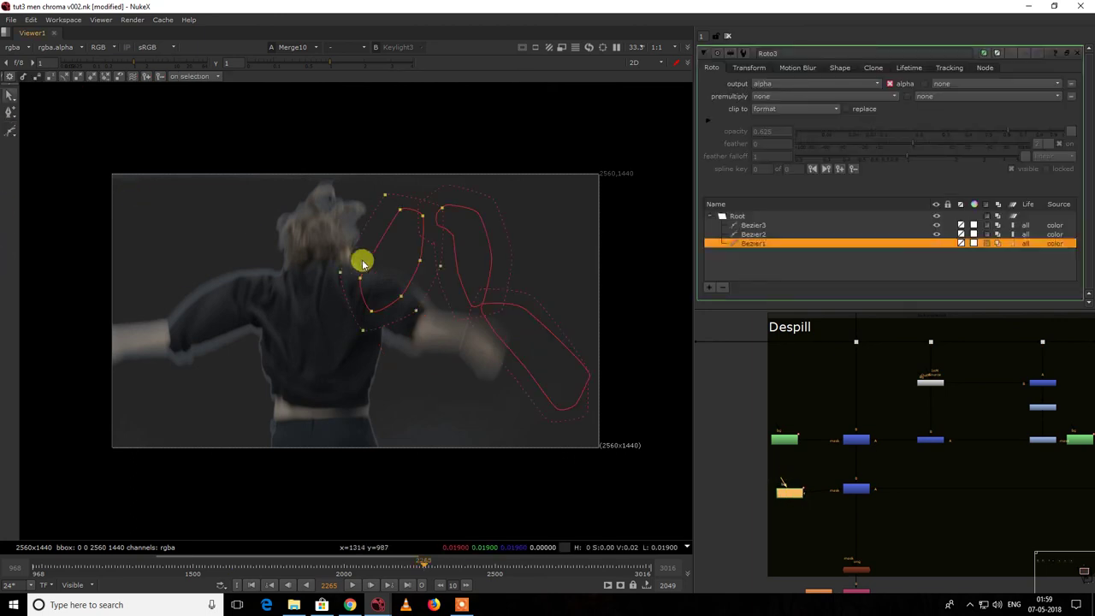
Step: Move Roto3's Bezier1 over the hair at frame 2265, stretch one corner well beyond the head, and inspect the despilled hair
drag(471, 341, 227, 159)
scroll(336, 315, up, 3)
drag(427, 242, 353, 171)
middle_drag(348, 162, 361, 223)
click(315, 219)
drag(327, 211, 116, 176)
scroll(875, 411, down, 4)
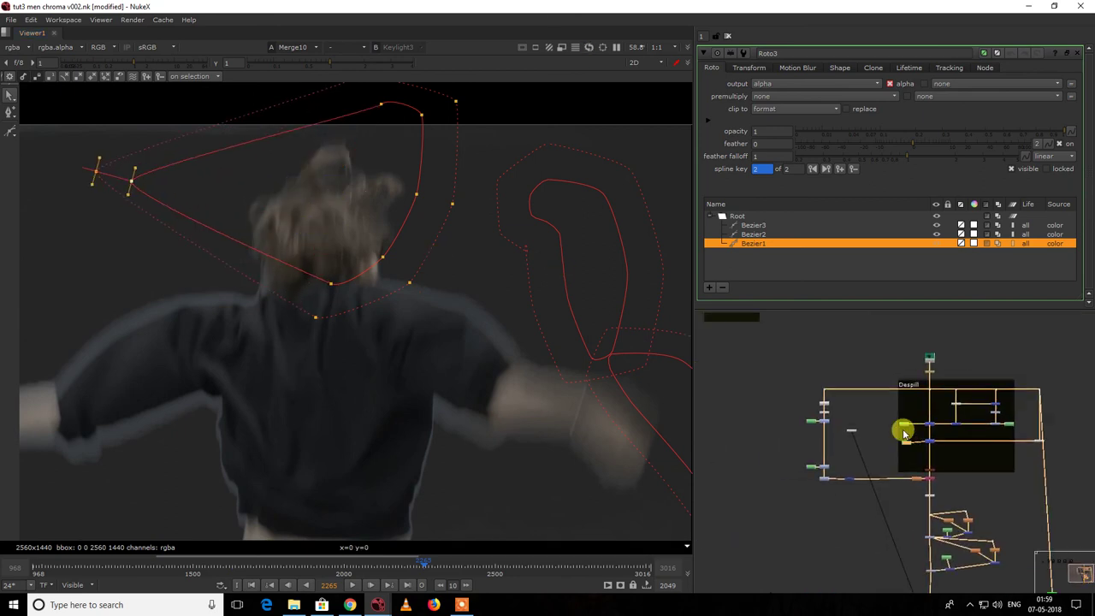
scroll(905, 432, up, 4)
scroll(354, 217, up, 4)
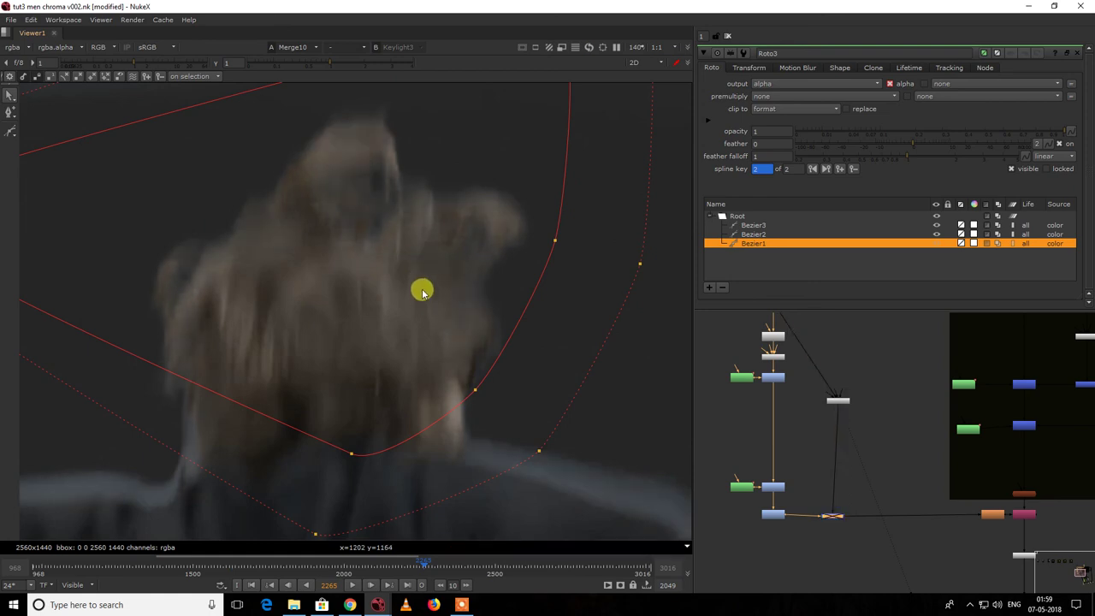
scroll(426, 304, up, 3)
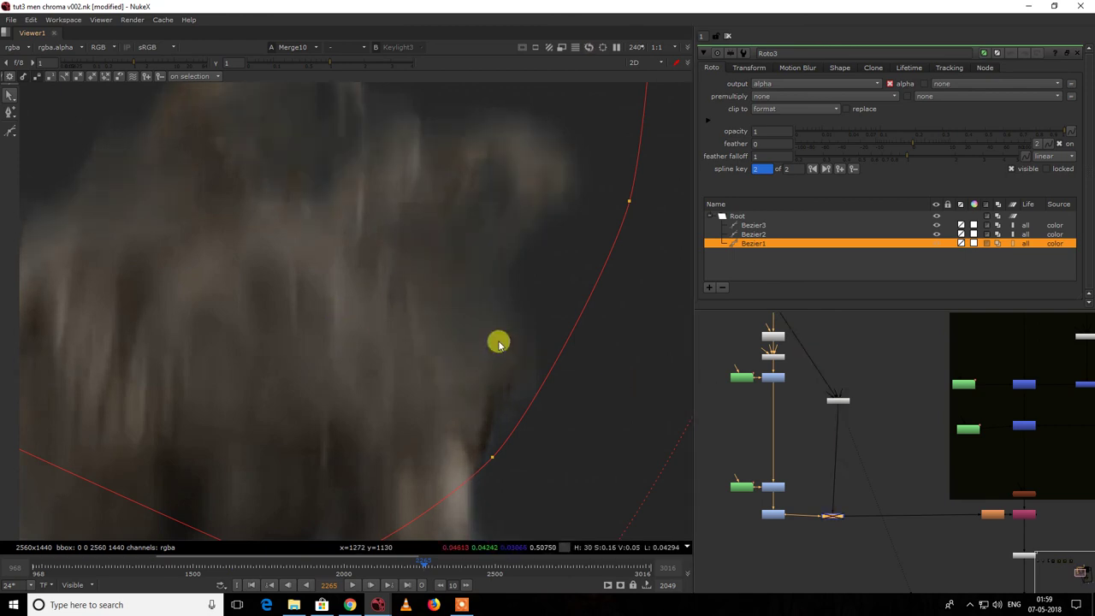
key(f)
scroll(345, 225, up, 5)
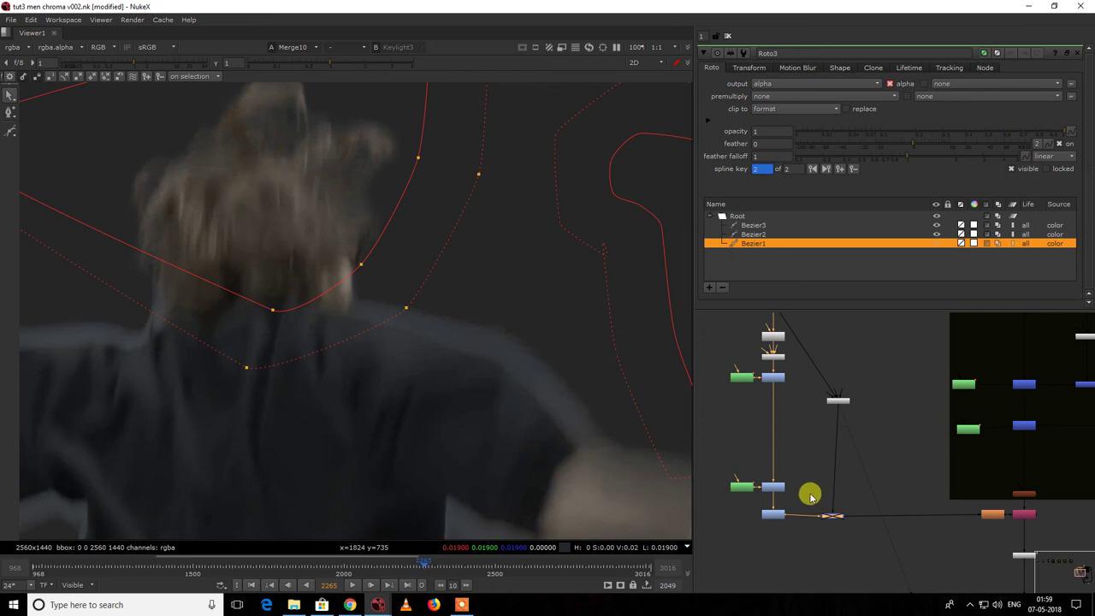
Step: View the green-screen plate at the branch Dot and sample a rectangular area of the semi-transparent hair
middle_drag(896, 492, 877, 526)
drag(743, 324, 778, 351)
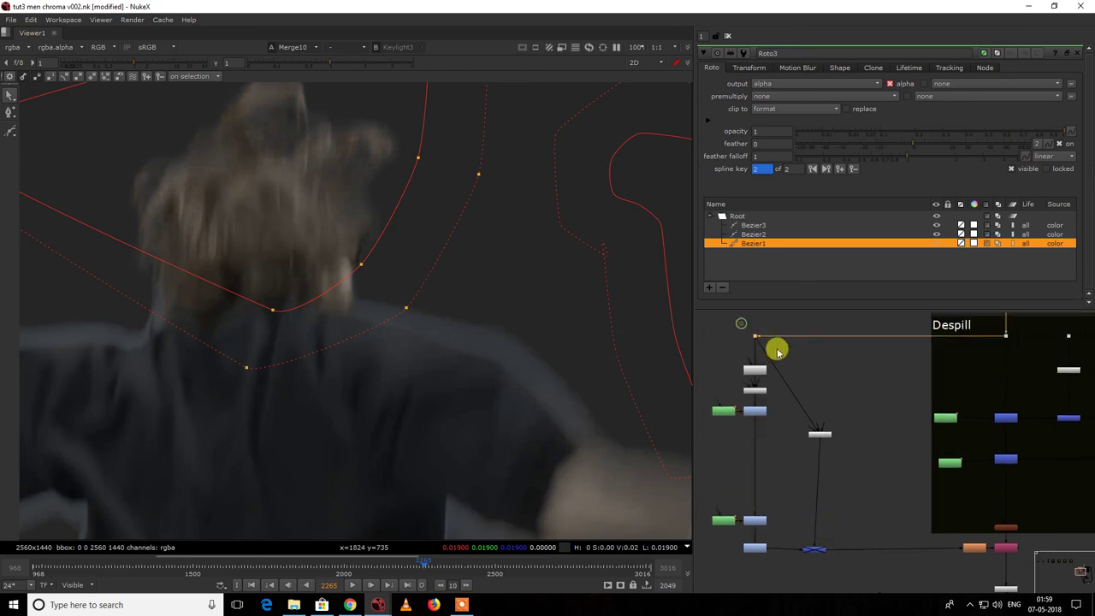
key(1)
key(a)
key(a)
scroll(294, 171, up, 5)
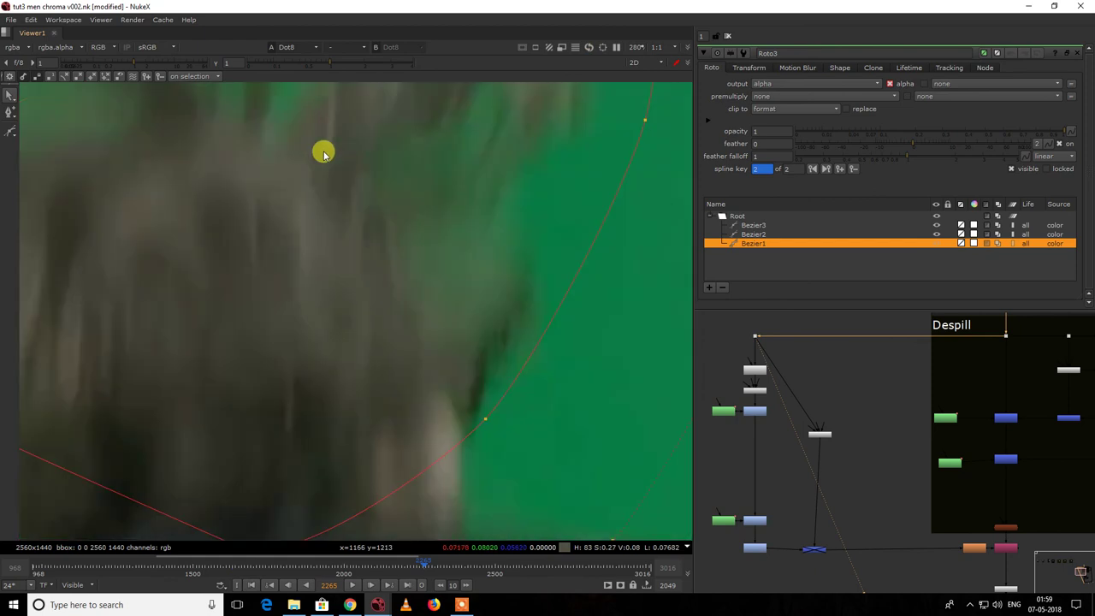
middle_drag(374, 141, 365, 162)
ctrl+shift+drag(367, 154, 381, 182)
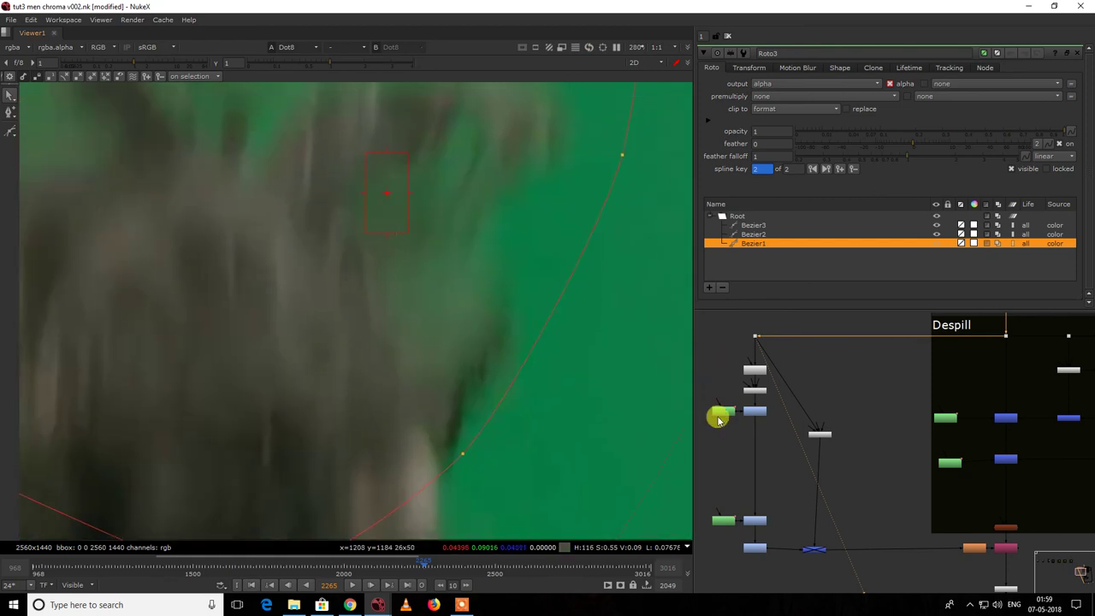
Step: View Keylight5 and examine the sampled hair area in alpha, then the full frame in colour
click(764, 394)
key(1)
key(a)
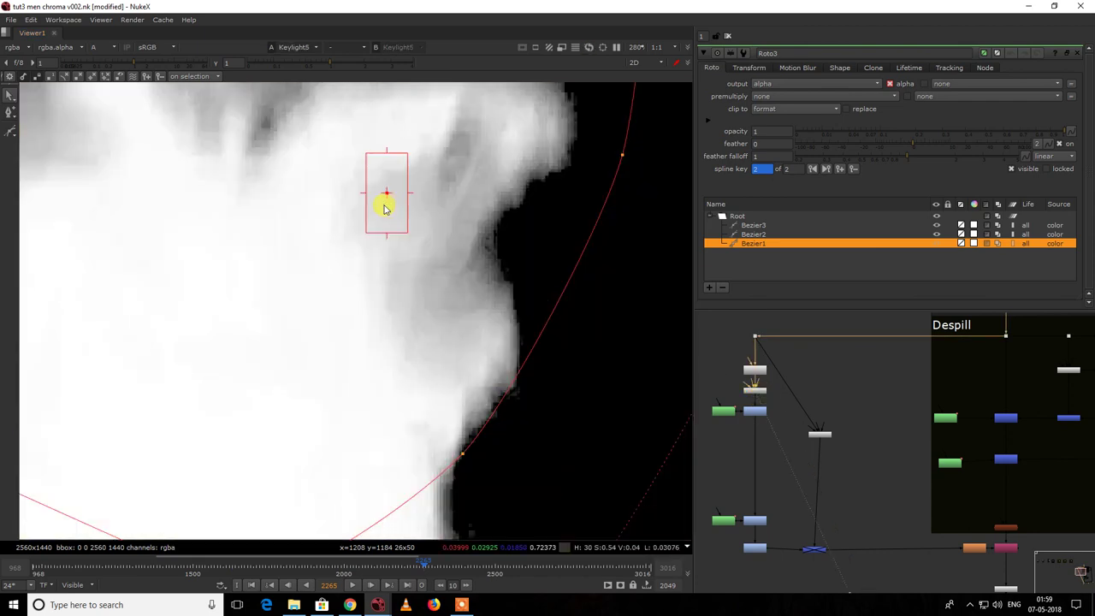
scroll(379, 174, up, 1)
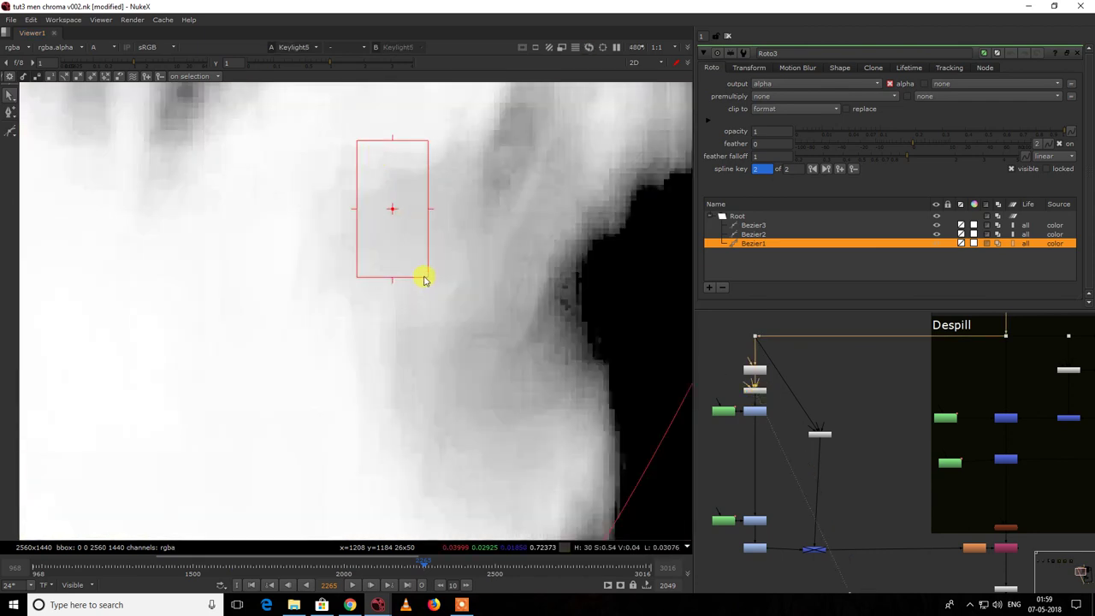
key(a)
key(f)
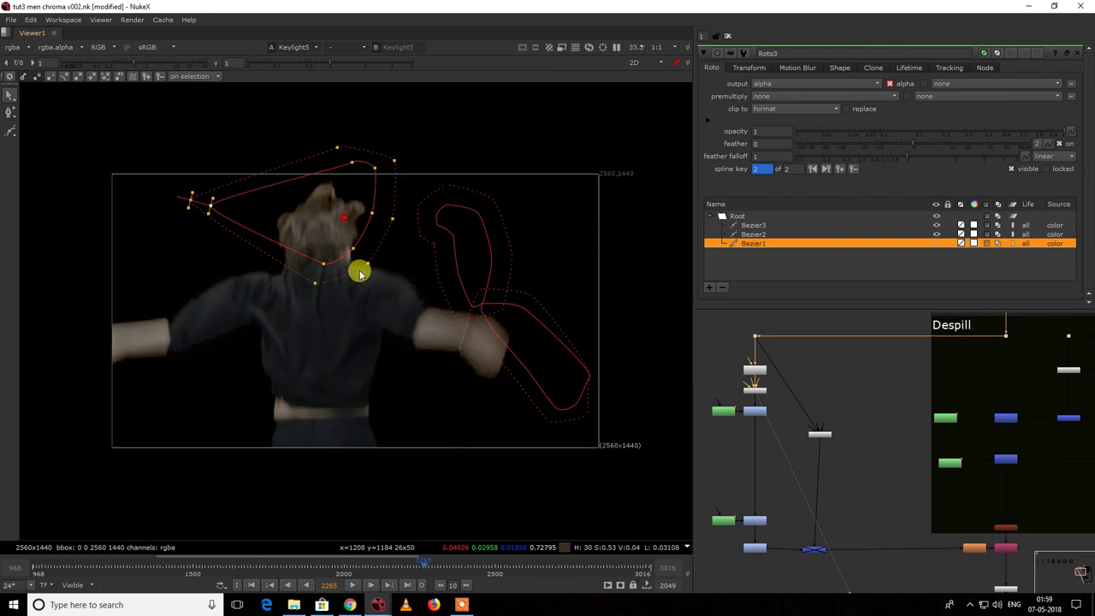
Step: Review the whole node graph in a maximised view, then return to the normal layout and look over the keyed hair
scroll(850, 413, down, 3)
key(space)
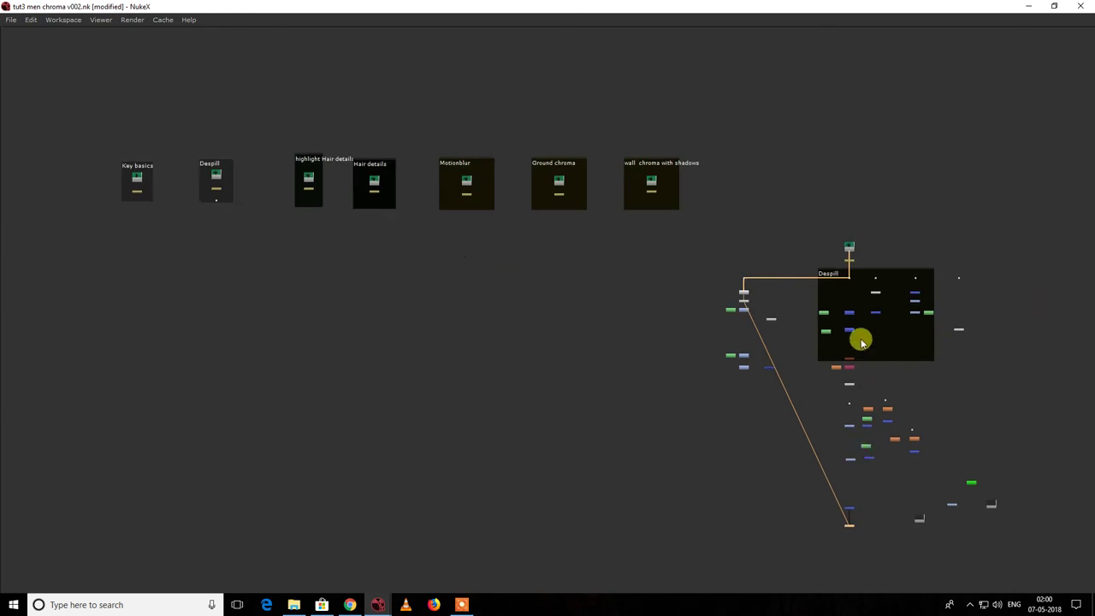
scroll(881, 347, down, 2)
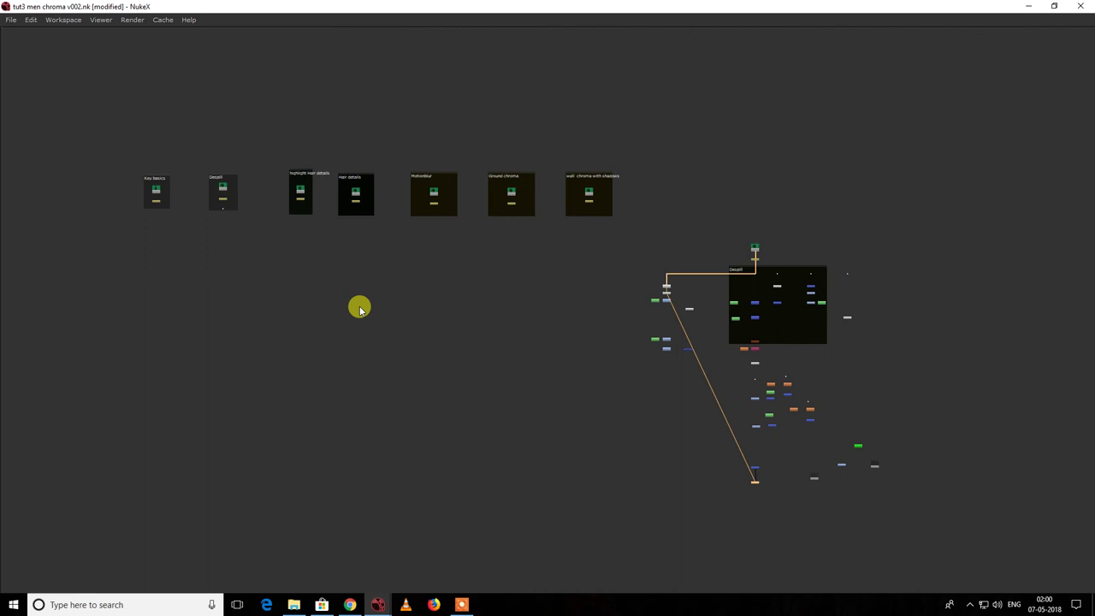
key(space)
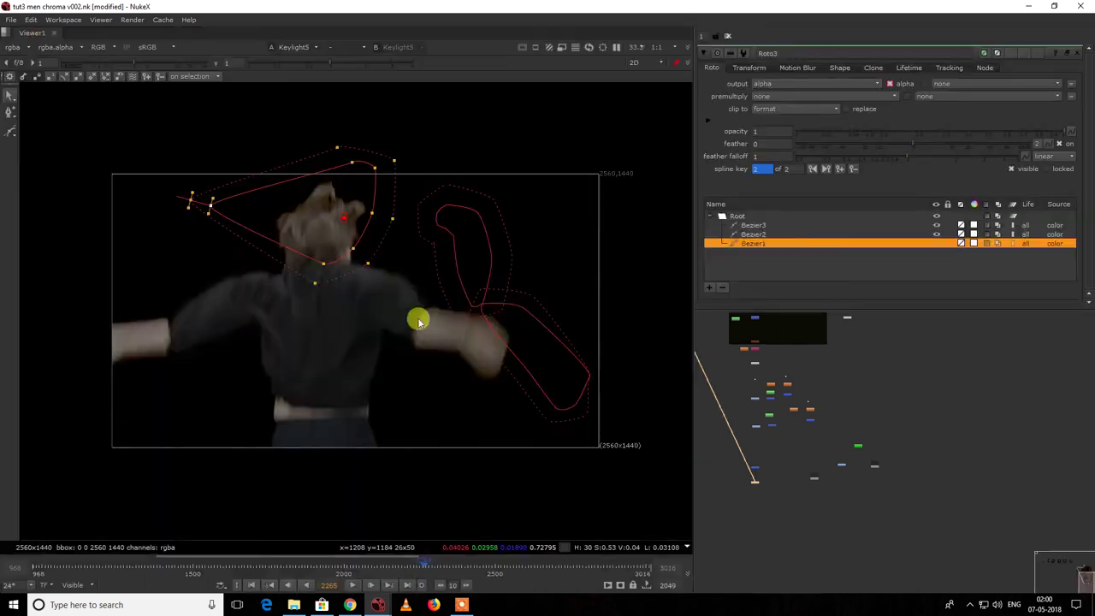
scroll(316, 224, up, 3)
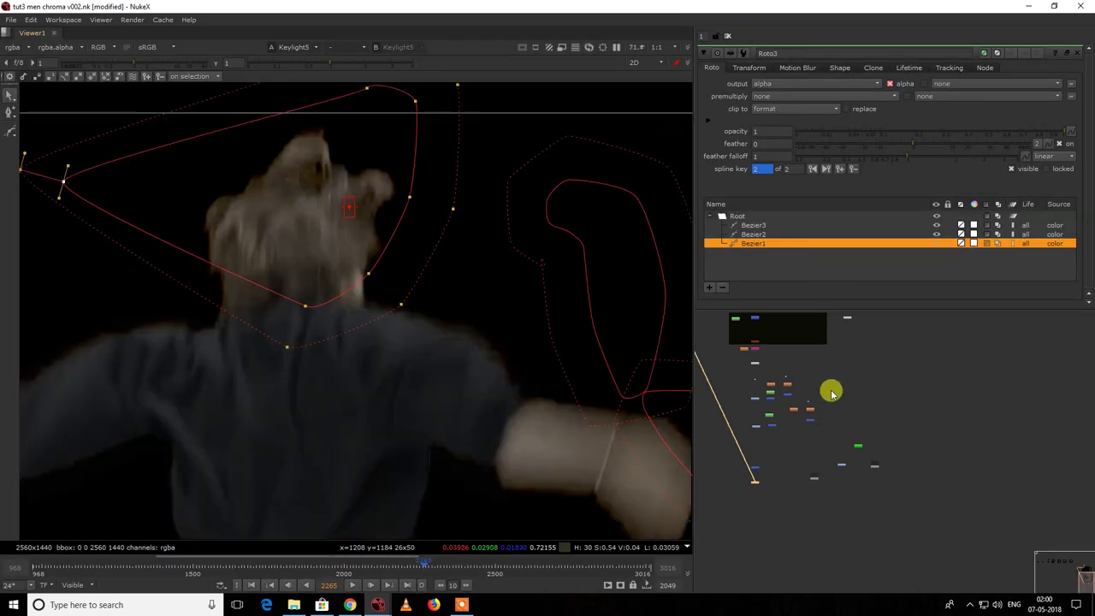
scroll(855, 423, up, 2)
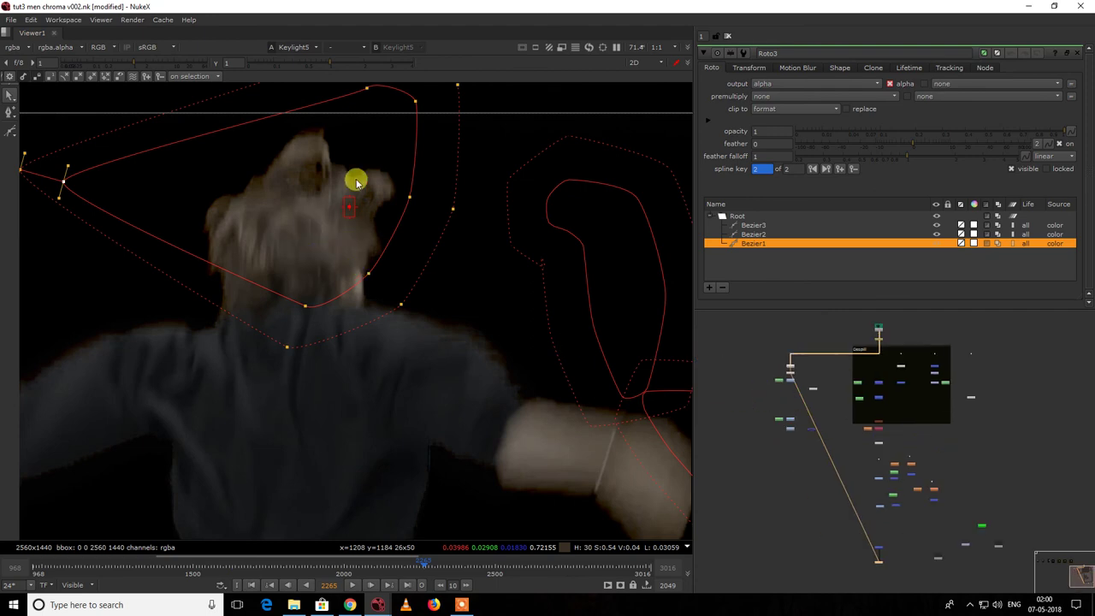
scroll(856, 458, up, 4)
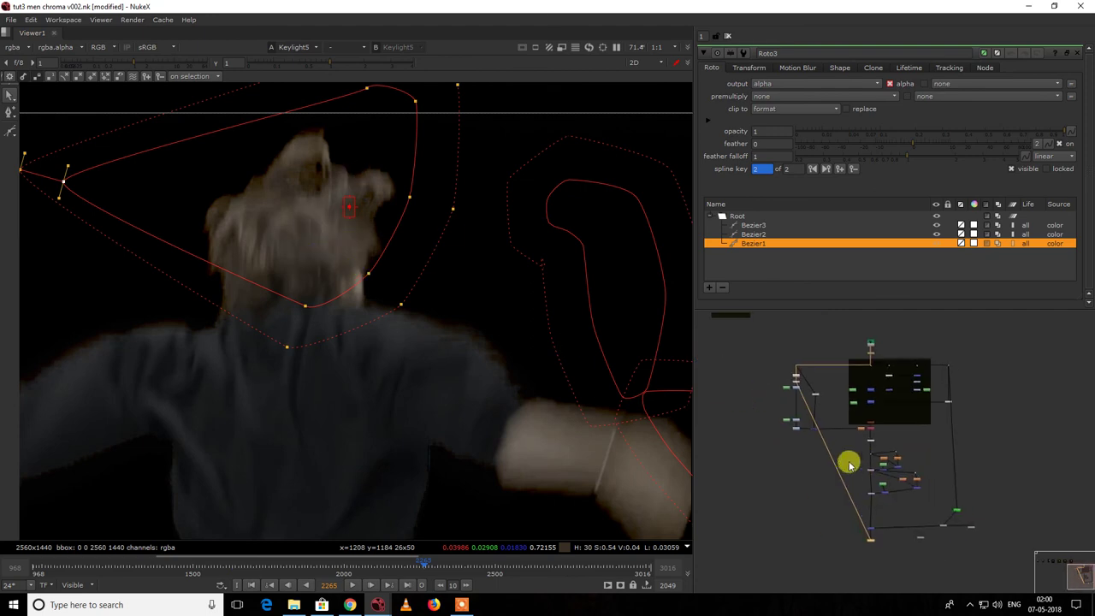
Step: Display the final Merge10 composite in full frame with the roto overlays hidden
key(1)
scroll(477, 317, down, 3)
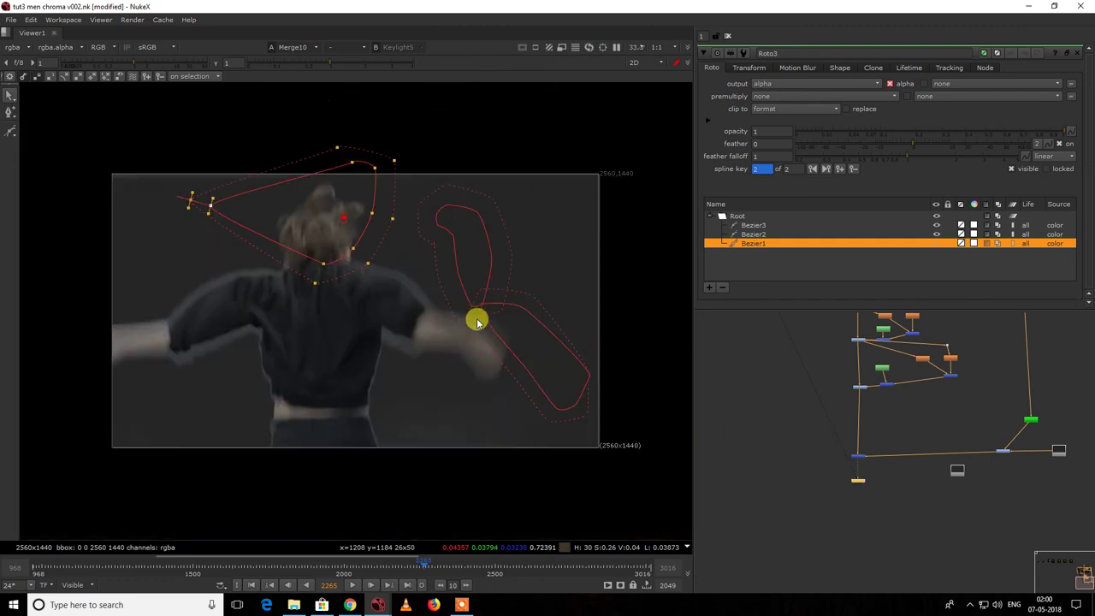
key(q)
scroll(779, 404, down, 3)
middle_drag(780, 406, 798, 499)
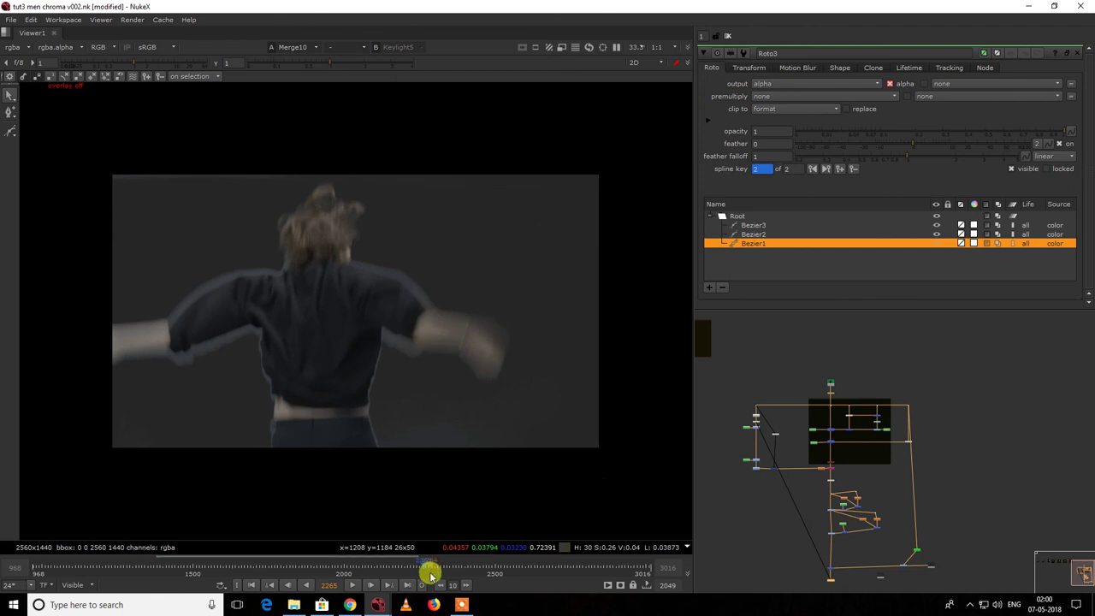
Step: Switch to Chrome, search for nukepedia in a new tab, and go back to the Real Madrid results tab
click(349, 603)
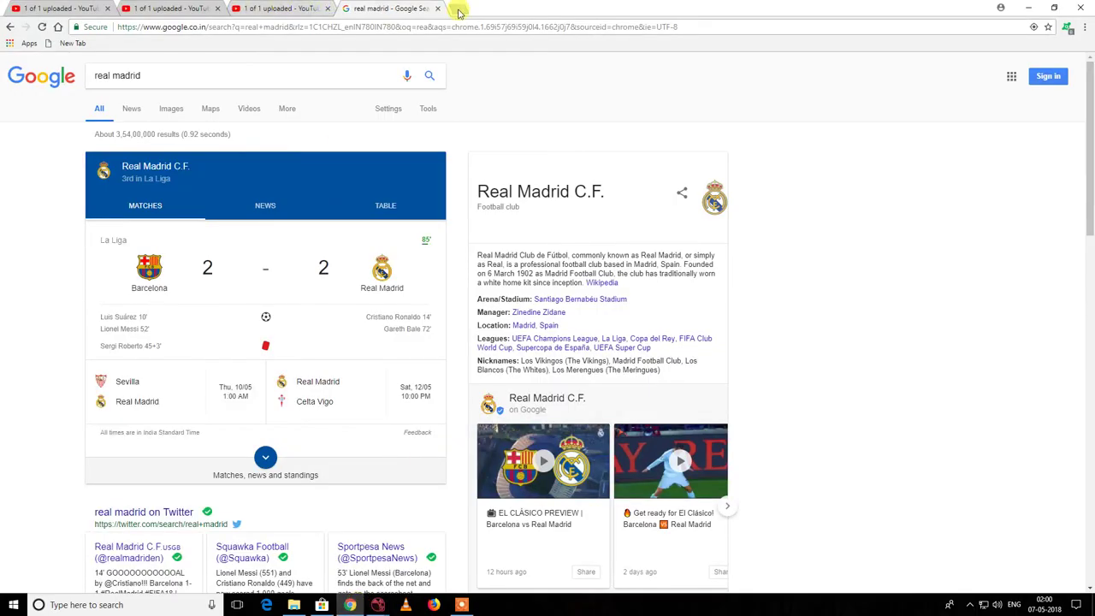
click(459, 8)
text(nukepedia)
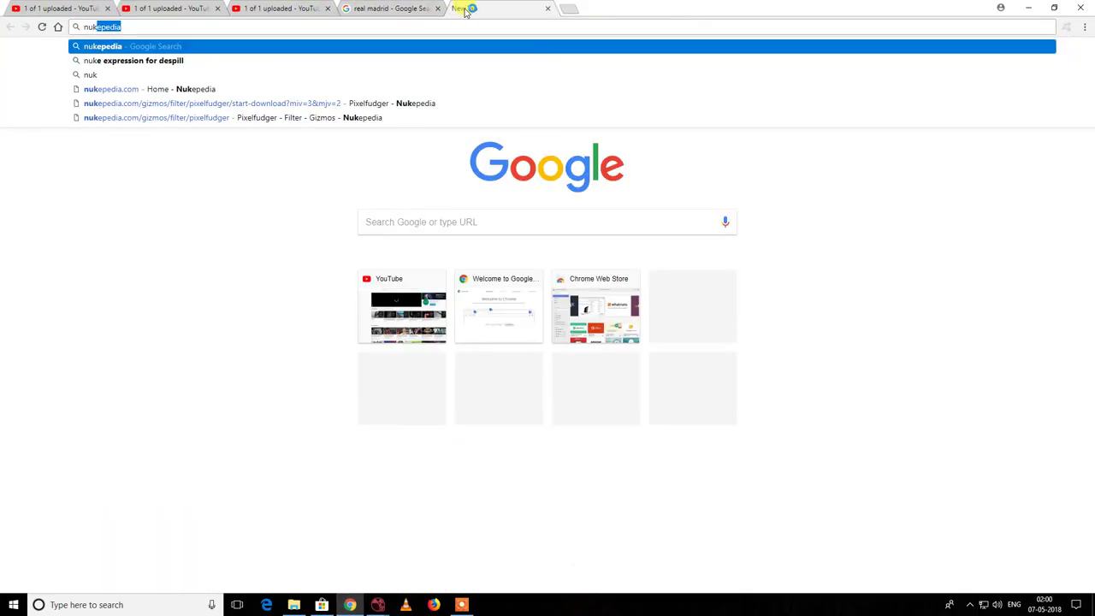
key(Return)
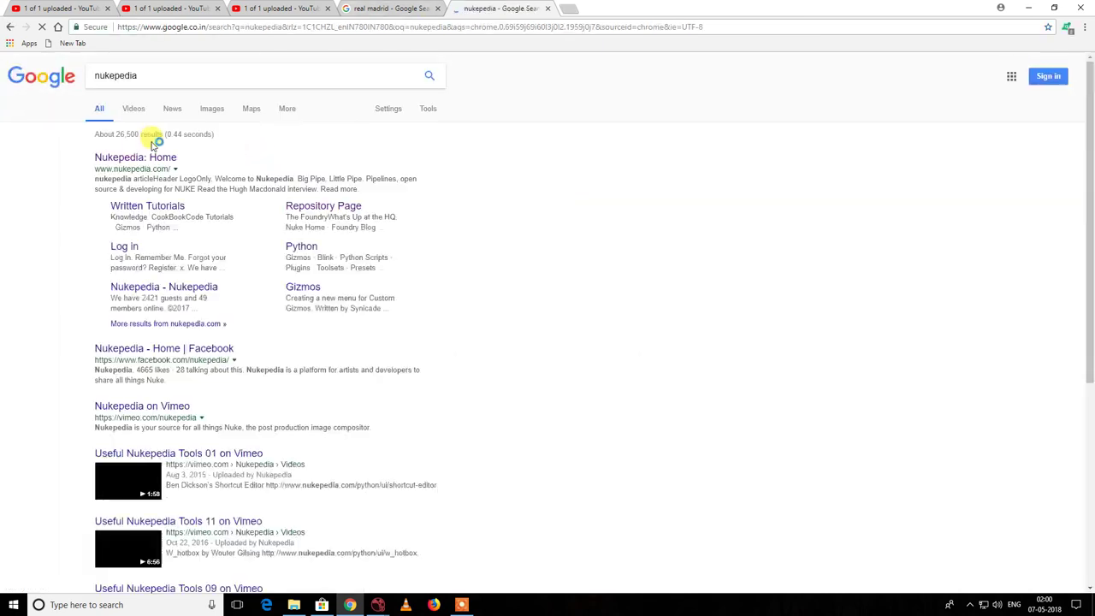
click(359, 9)
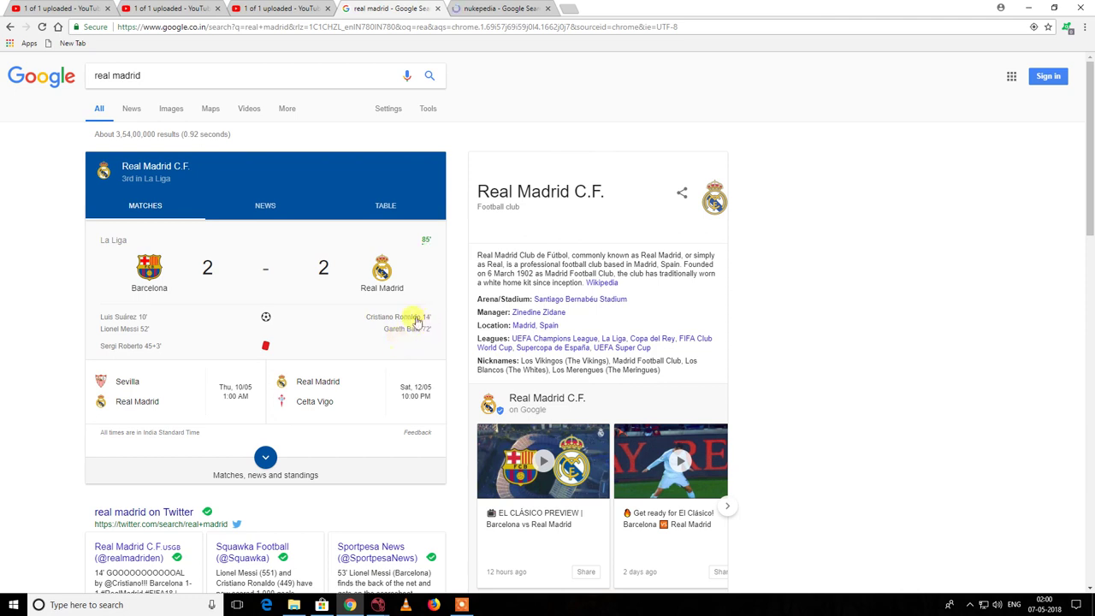
Step: Open the Nukepedia home page from the search results tab and search the site for "additve"
click(495, 9)
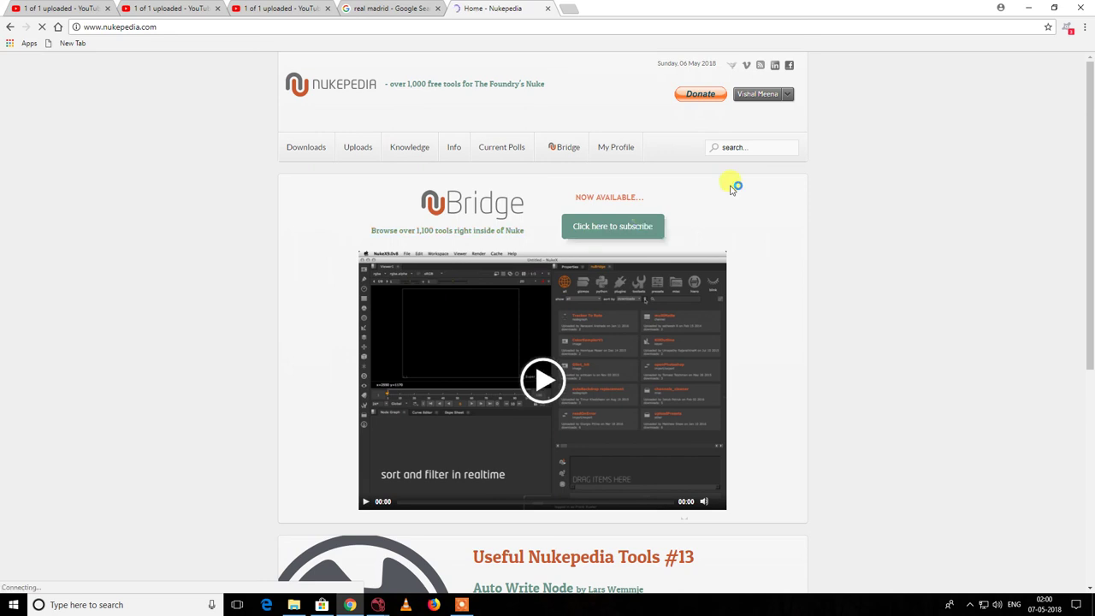
click(713, 148)
text(ad)
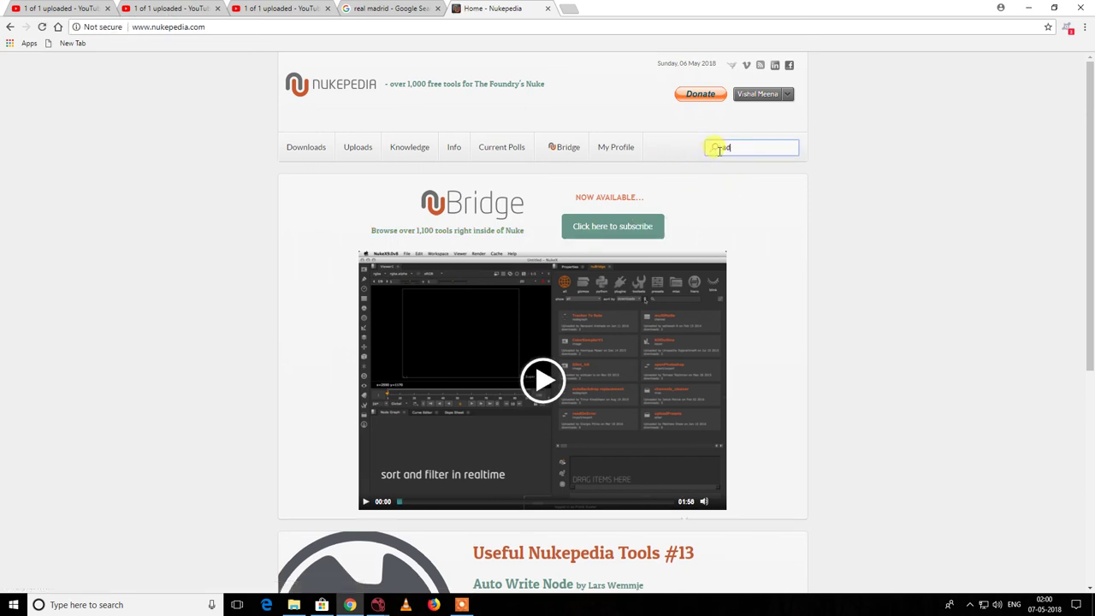
text(ditive)
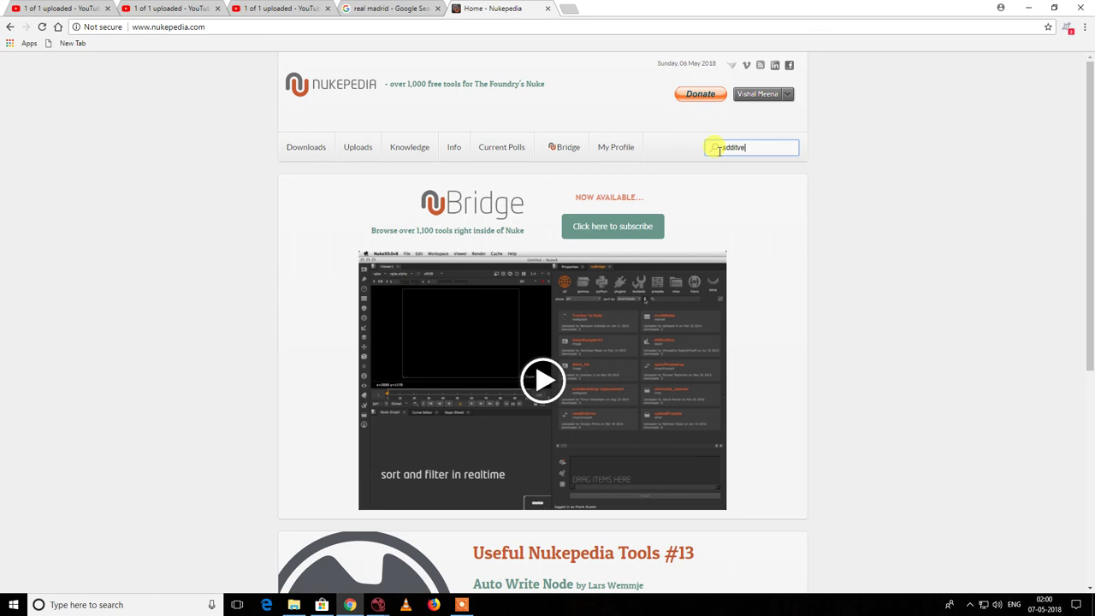
key(Return)
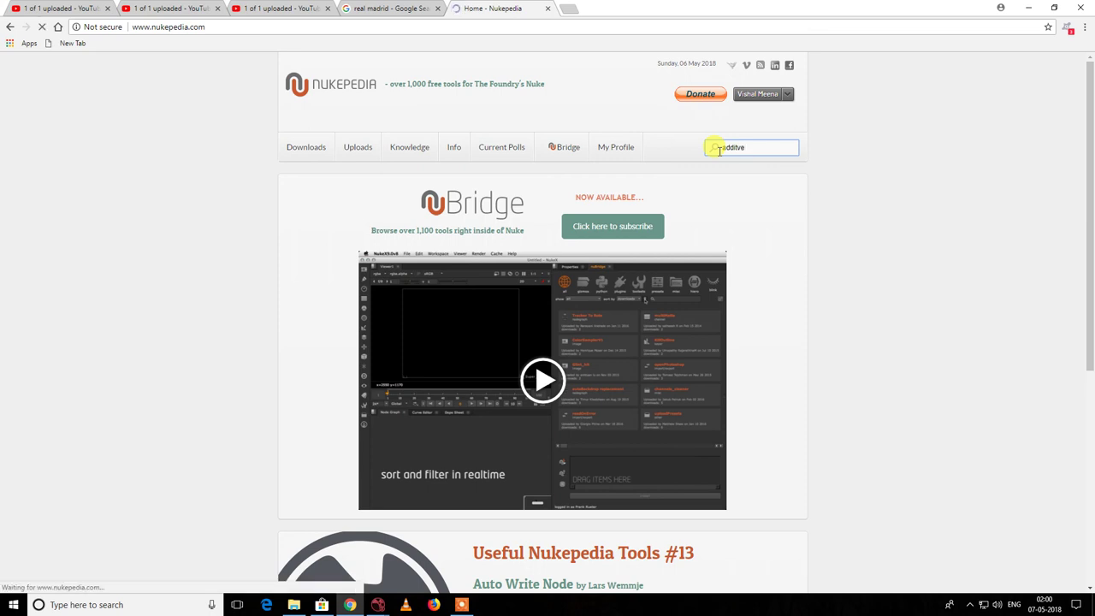
Step: Correct the site search to "additive" and open the Additive Keyer result from the written tutorials
double_click(731, 148)
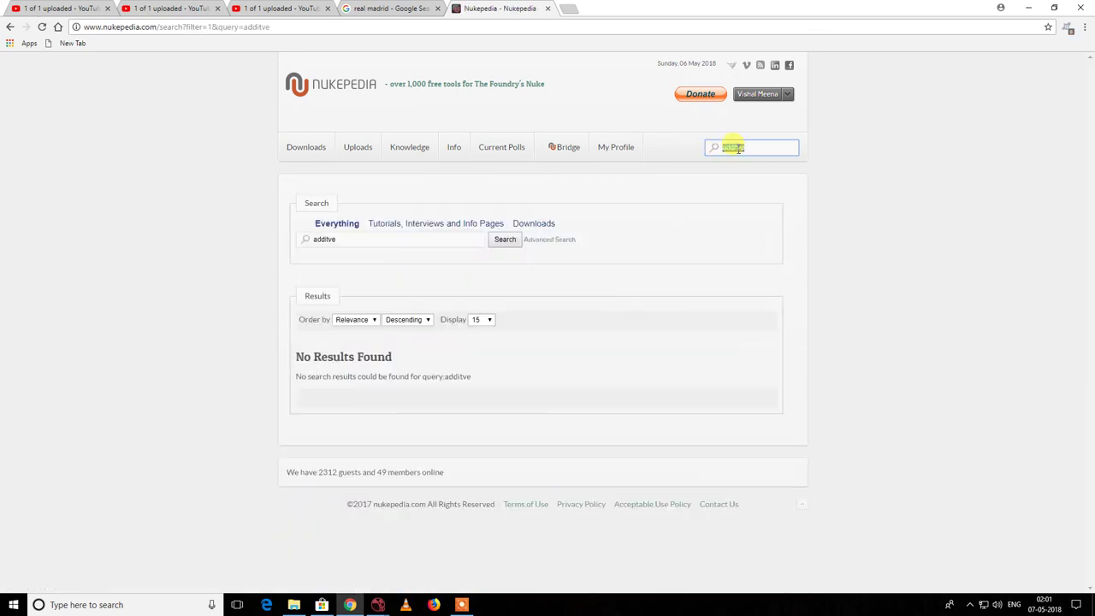
text(addit)
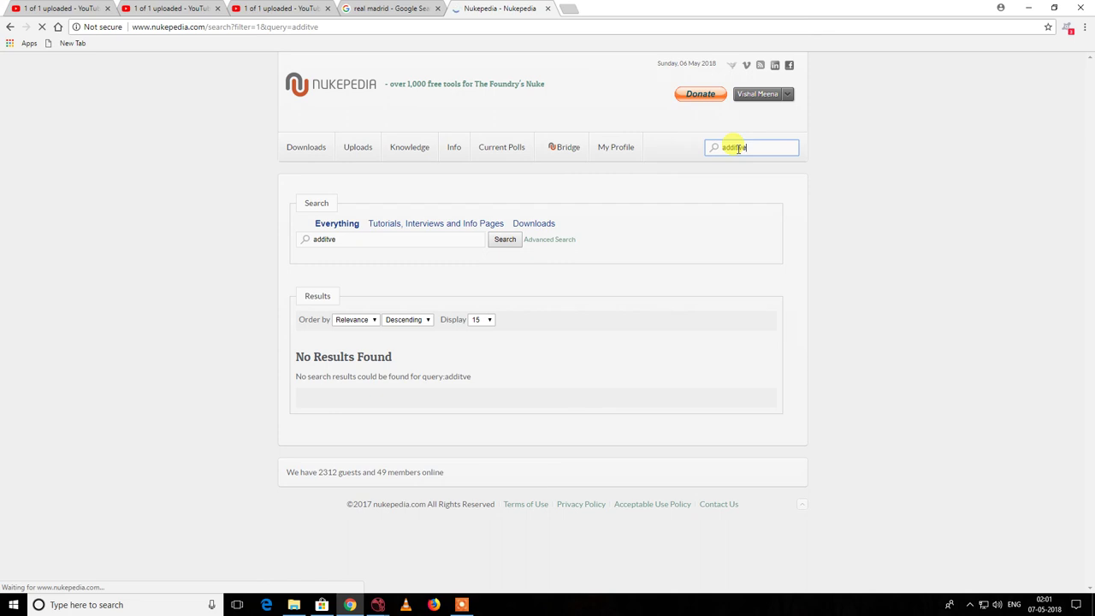
scroll(454, 308, down, 3)
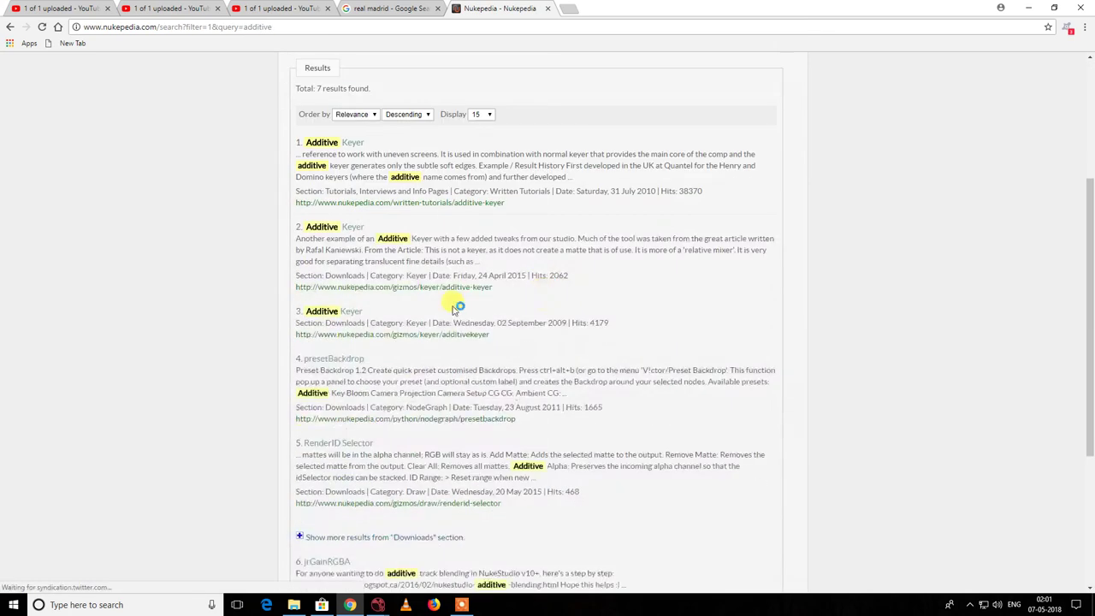
click(352, 143)
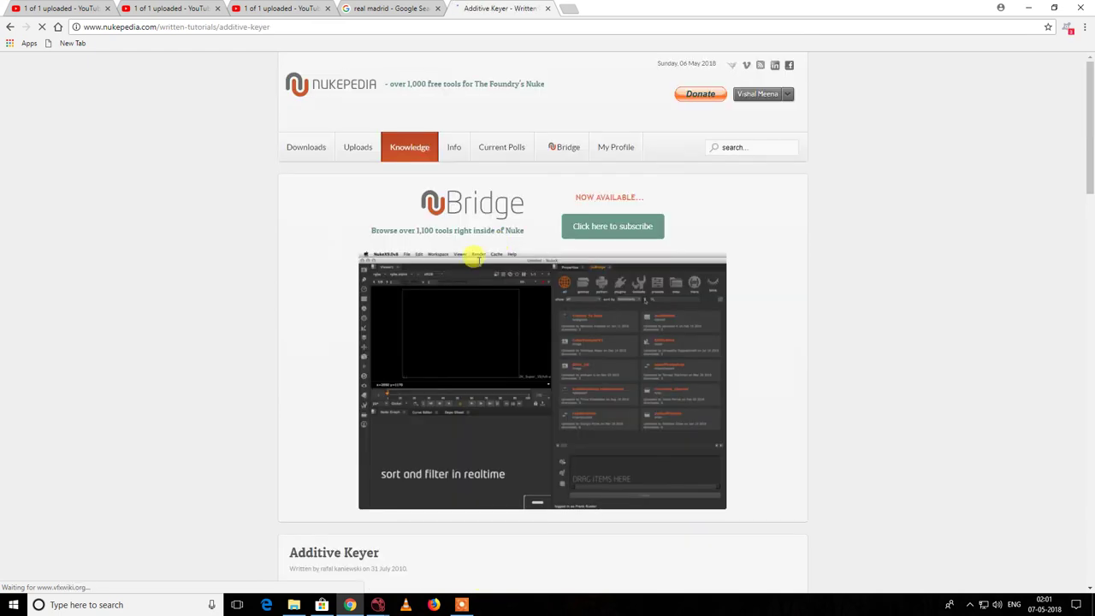
Step: Read through the Additive Keyer tutorial from the intro, method and general tips to the issues and comments, and return to the page start
scroll(480, 263, down, 3)
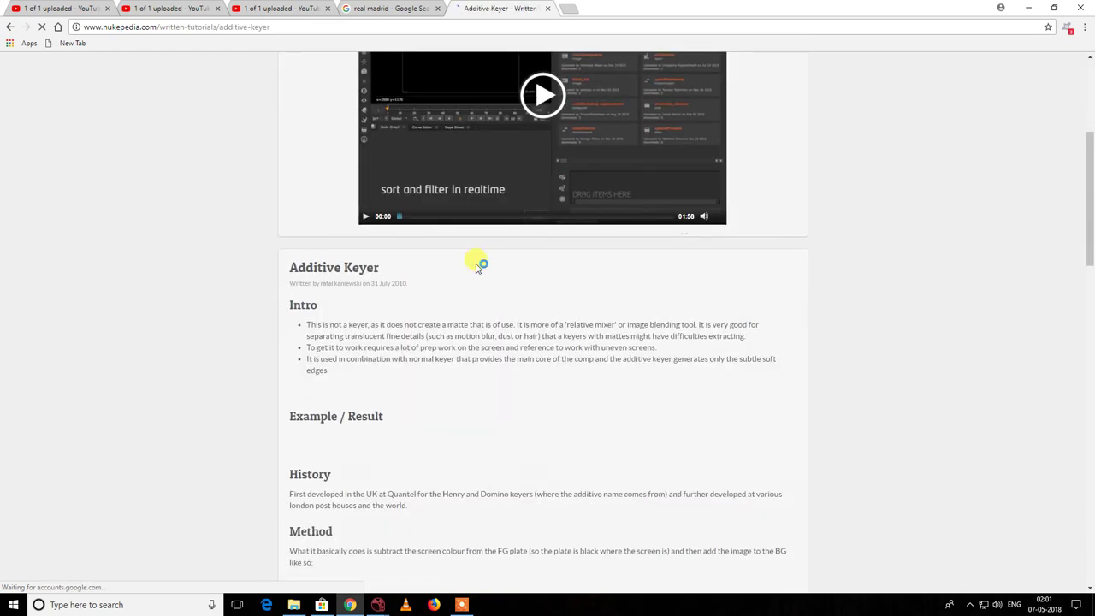
scroll(443, 297, down, 2)
scroll(456, 291, down, 3)
scroll(560, 321, down, 2)
scroll(599, 282, up, 7)
scroll(599, 274, up, 3)
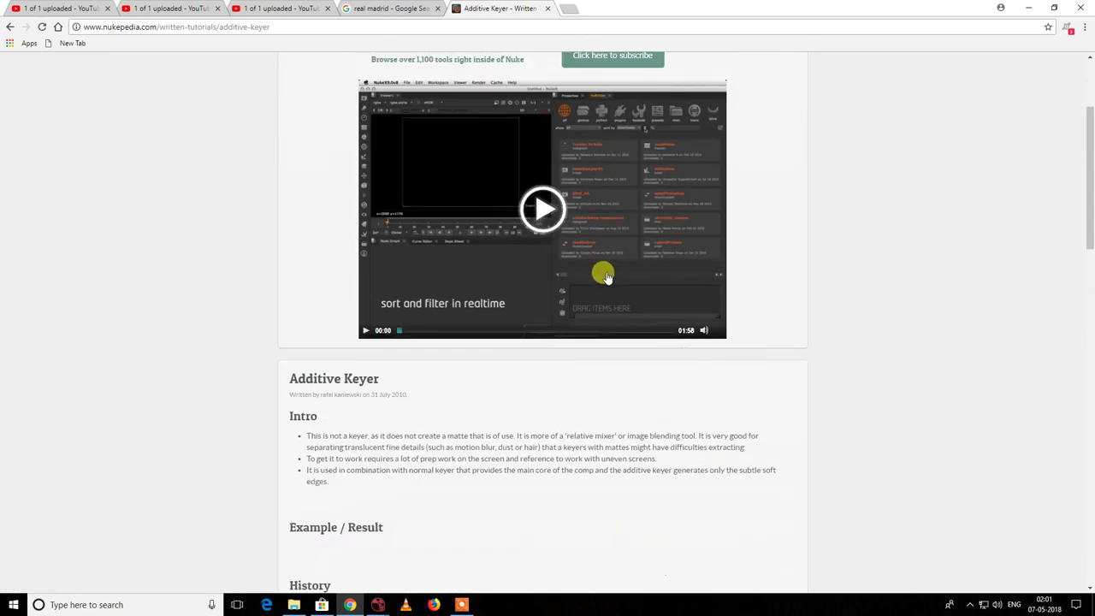
scroll(453, 338, down, 2)
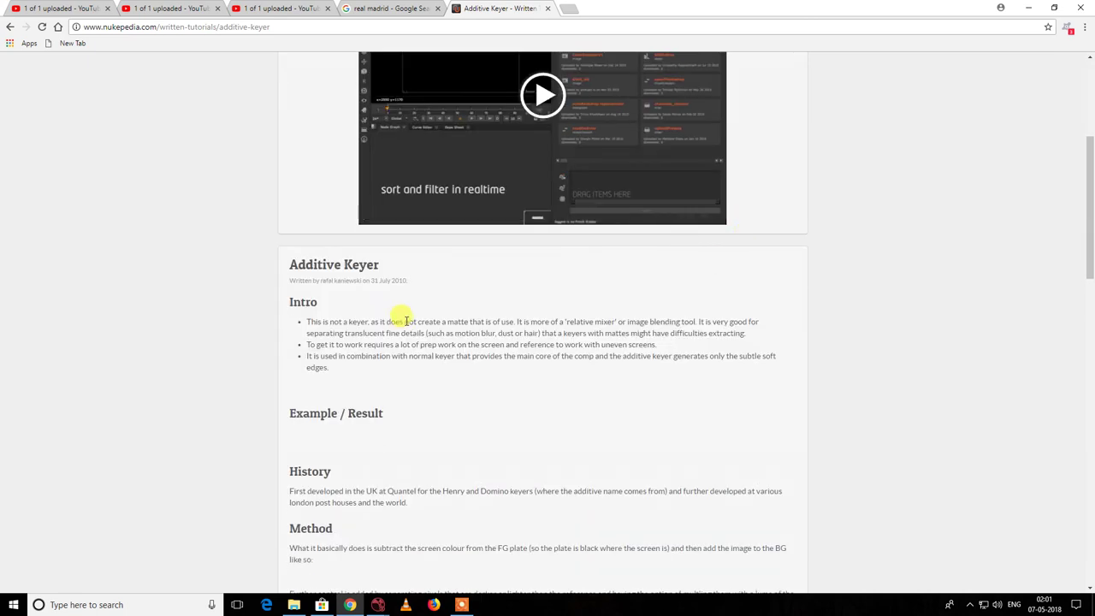
scroll(405, 321, down, 3)
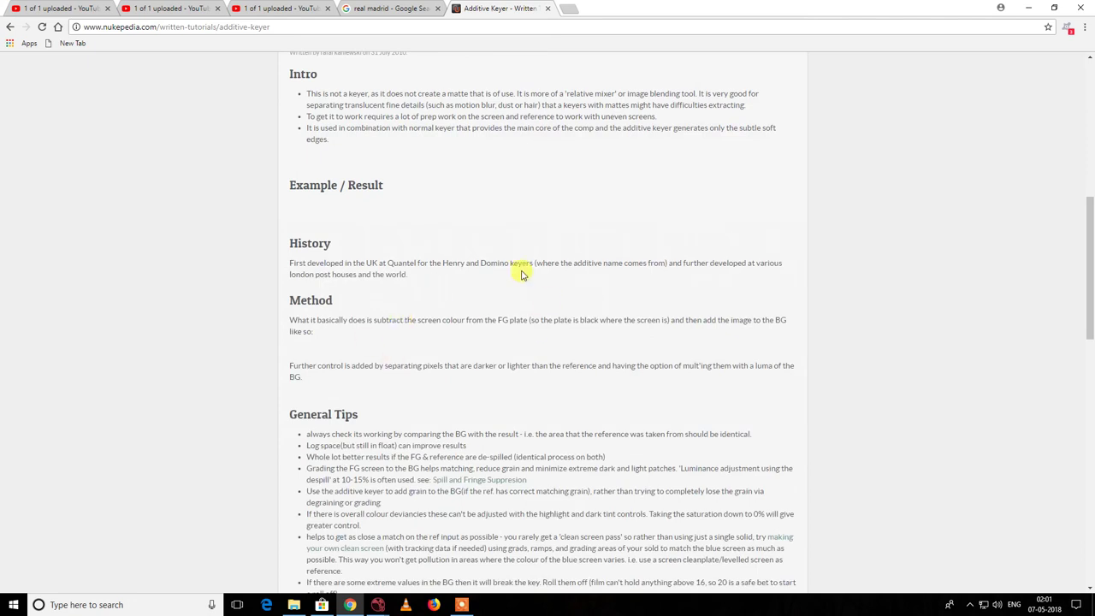
scroll(522, 273, down, 3)
scroll(506, 360, up, 7)
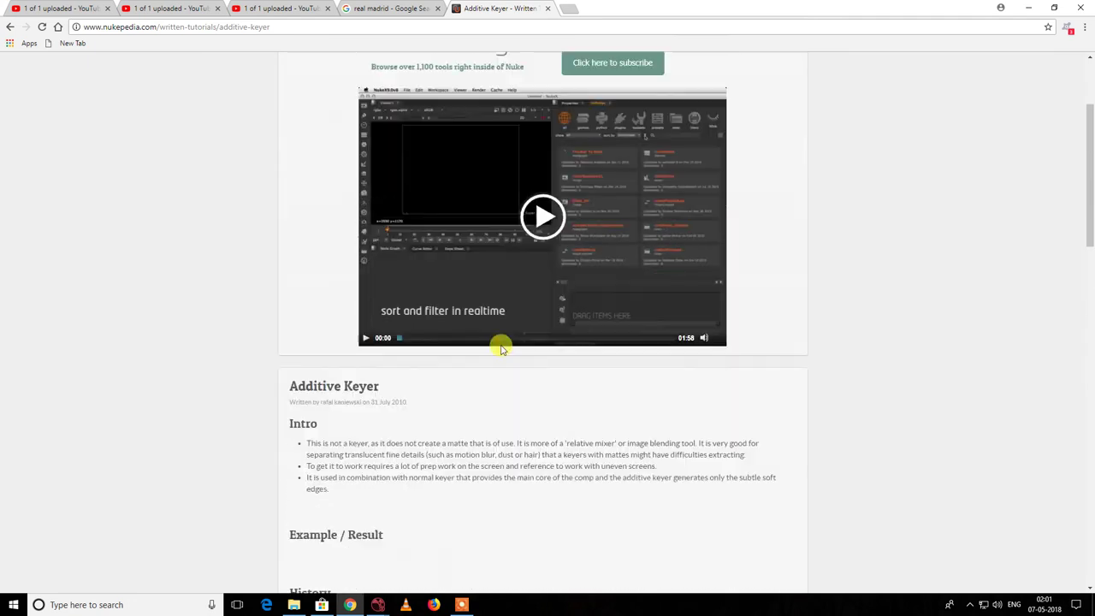
scroll(501, 347, down, 15)
scroll(501, 344, up, 3)
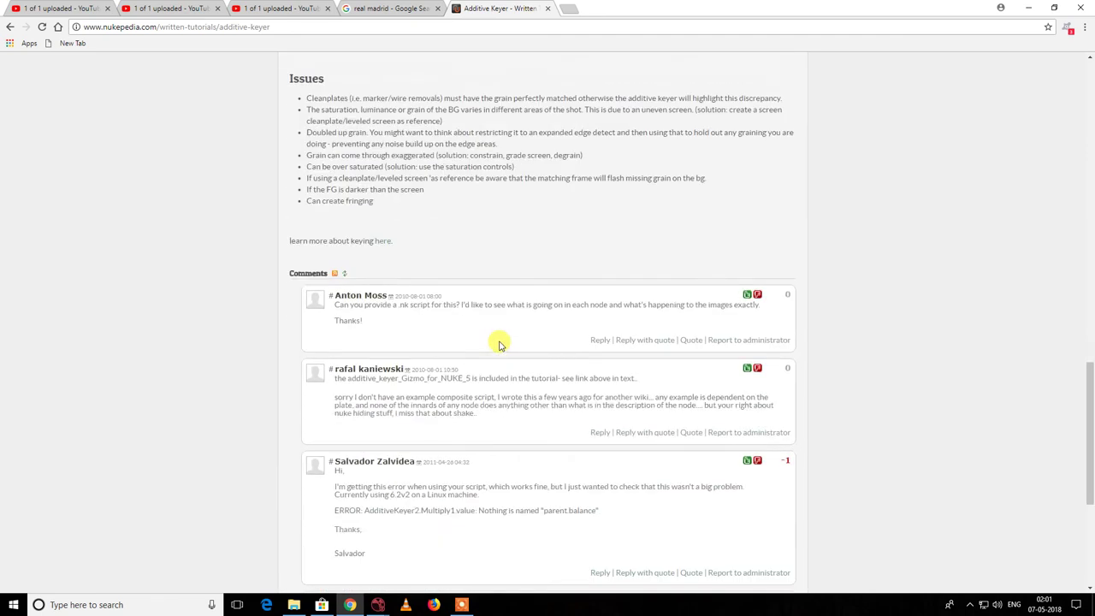
scroll(501, 344, up, 20)
mouse_move(293, 149)
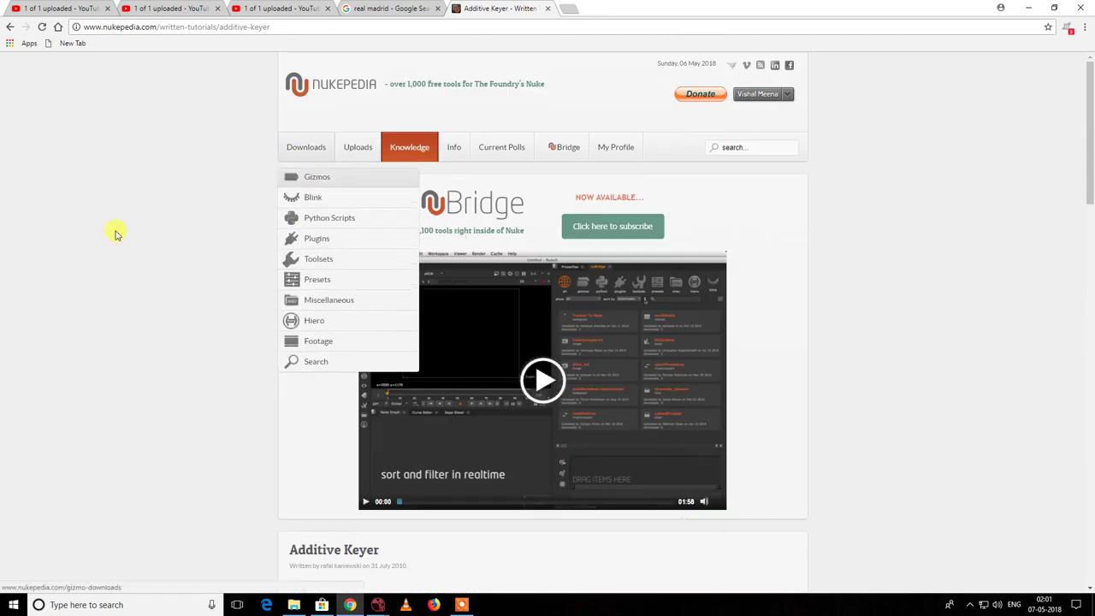